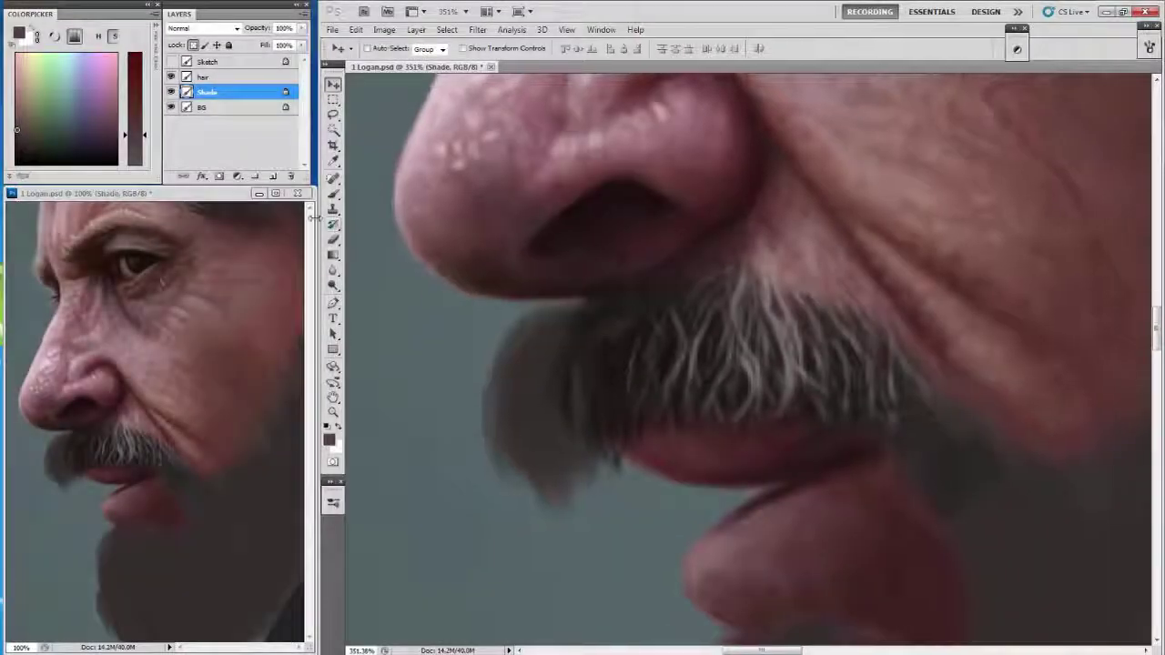
# Erase the blurry grey left end of the moustache, then ready a fine brush on the hair layer.
pyautogui.click(333, 240)
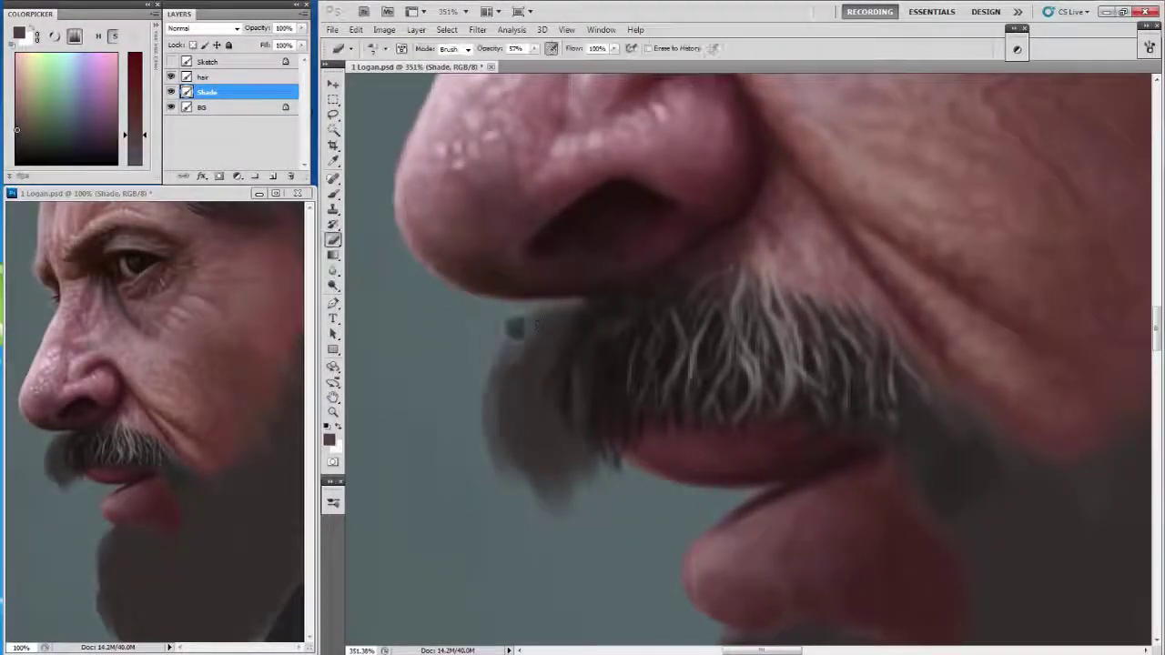
pyautogui.moveTo(520, 333)
pyautogui.mouseDown()
pyautogui.moveTo(481, 409)
pyautogui.moveTo(533, 480)
pyautogui.moveTo(544, 458)
pyautogui.mouseUp()
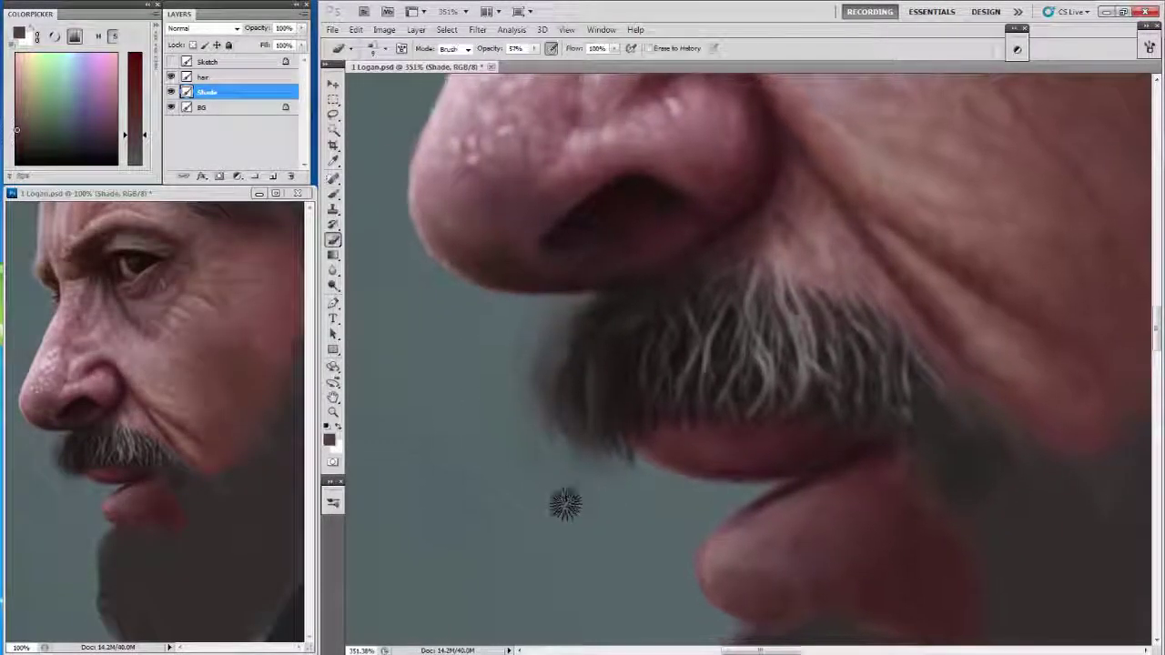
pyautogui.press('b')
pyautogui.hotkey('alt', ']')
pyautogui.moveTo(497, 327); pyautogui.dragTo(473, 326)
pyautogui.click(375, 48)
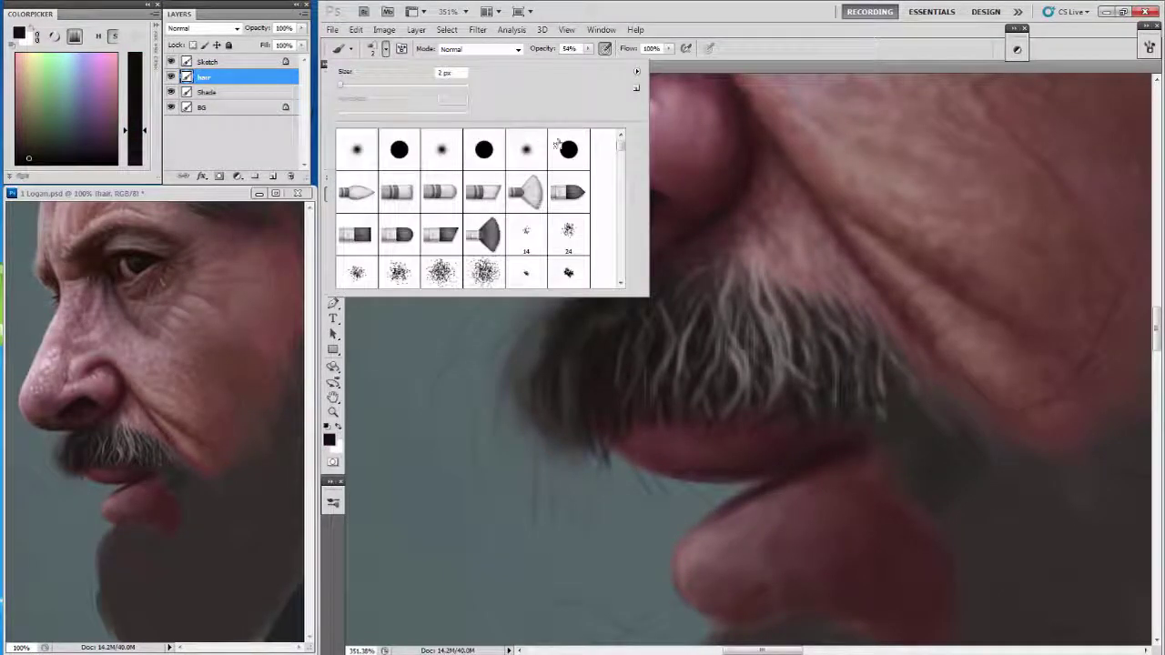
pyautogui.doubleClick(359, 192)
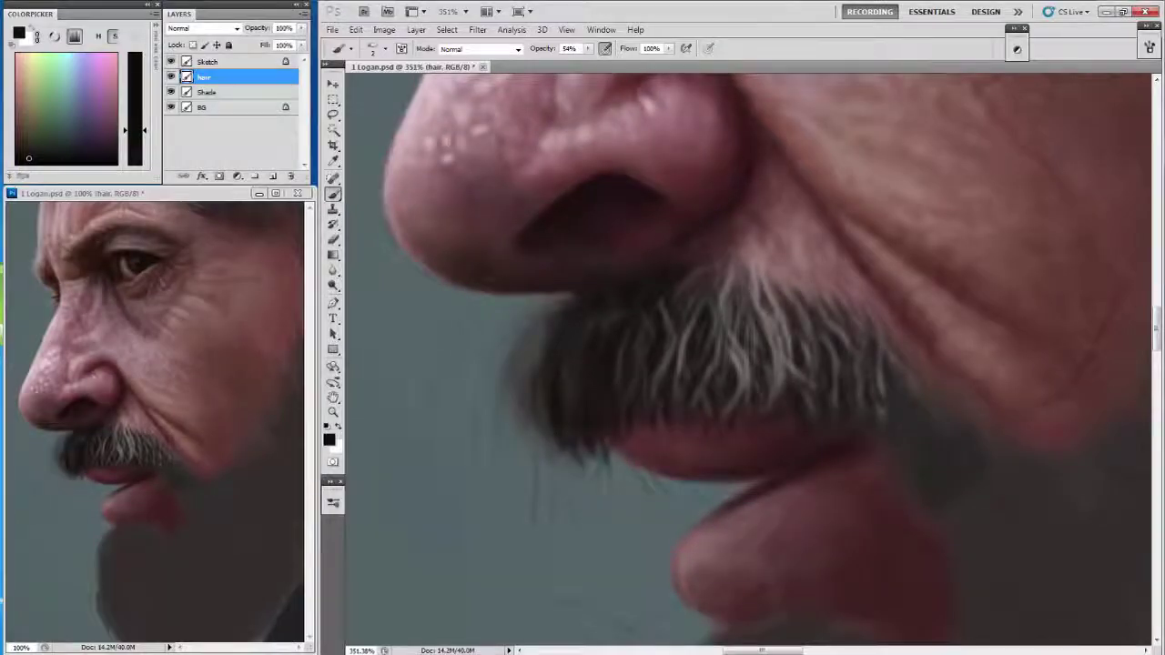
pyautogui.moveTo(729, 364); pyautogui.dragTo(692, 312)
# Adjust the bristle brush tip, set 100% opacity, and paint a grey-brown strand into the moustache.
pyautogui.click(377, 48)
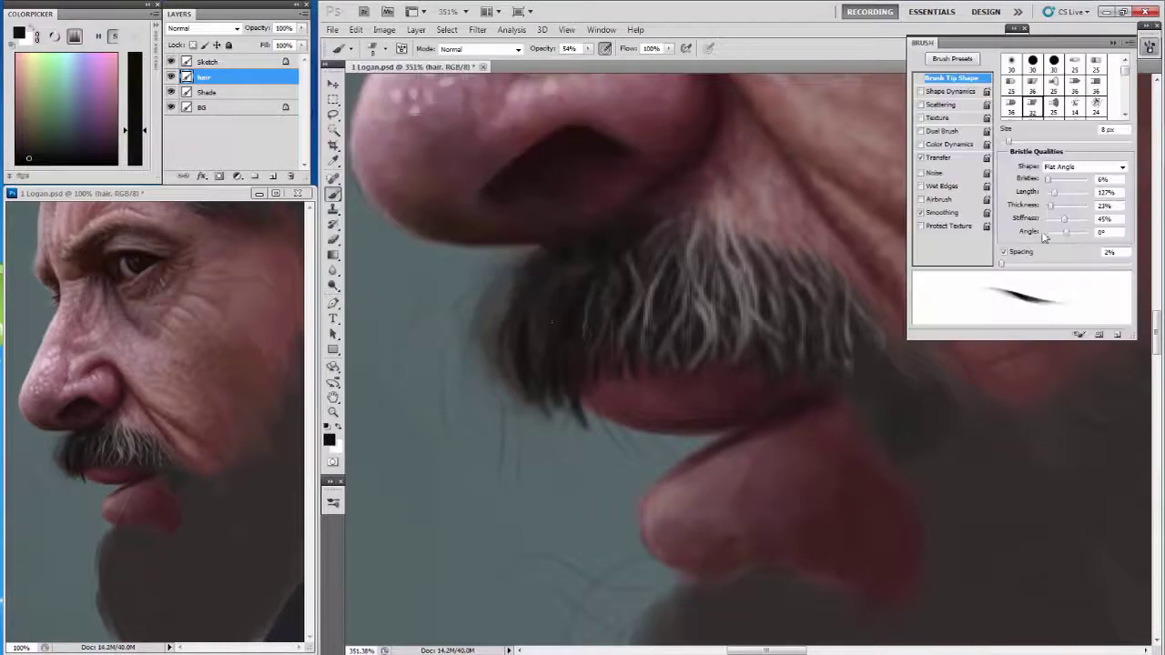
pyautogui.moveTo(638, 364); pyautogui.dragTo(668, 388)
pyautogui.click(401, 48)
pyautogui.keyDown('alt'); pyautogui.click(582, 314); pyautogui.keyUp('alt')
pyautogui.press('0')
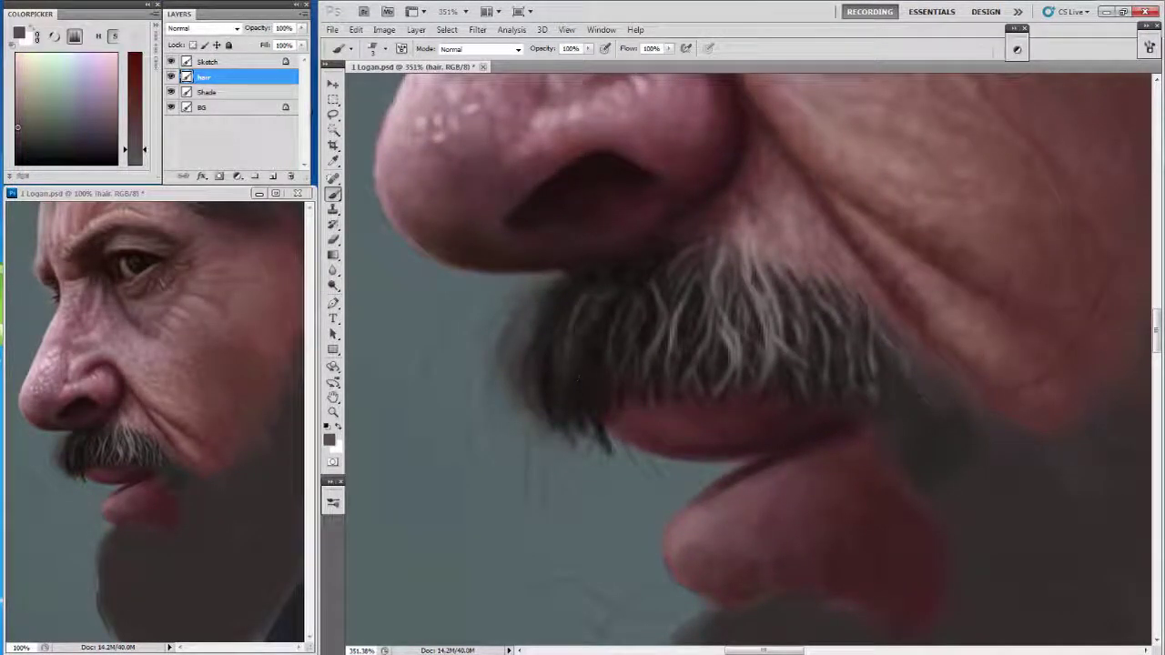
pyautogui.moveTo(591, 355); pyautogui.dragTo(582, 356)
# Paint near-black strands along the moustache's left edge and lower-left tip.
pyautogui.moveTo(778, 287); pyautogui.dragTo(761, 349)
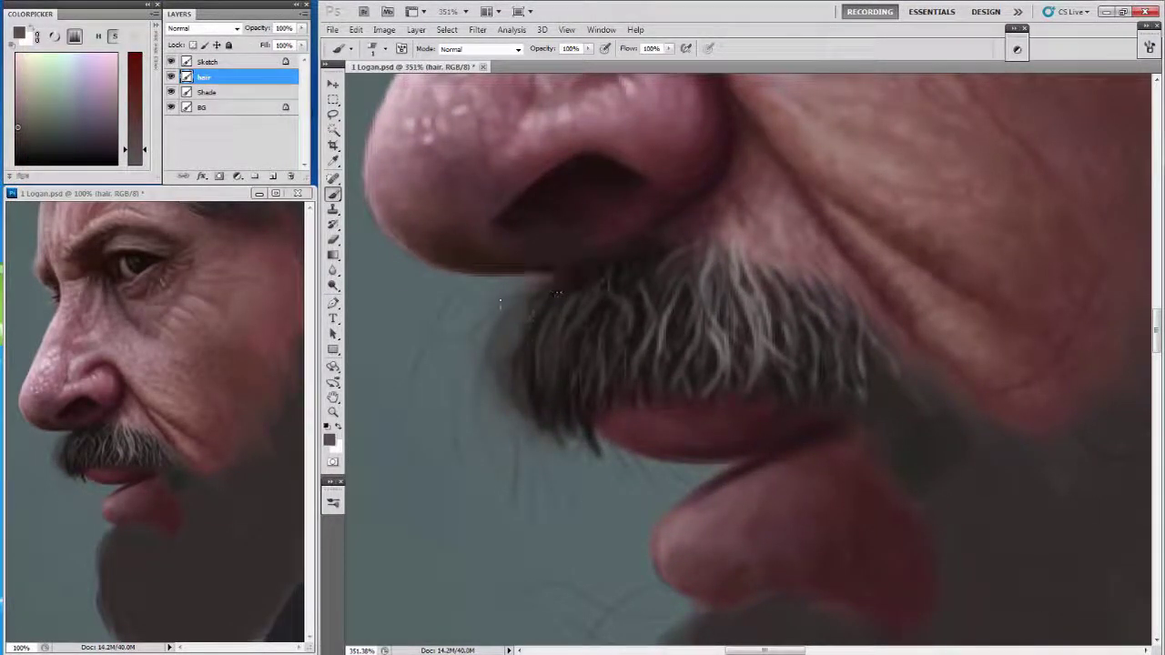
pyautogui.keyDown('alt'); pyautogui.click(524, 364); pyautogui.keyUp('alt')
pyautogui.moveTo(515, 319)
pyautogui.mouseDown()
pyautogui.moveTo(491, 387)
pyautogui.moveTo(468, 304)
pyautogui.moveTo(475, 406)
pyautogui.moveTo(533, 442)
pyautogui.mouseUp()
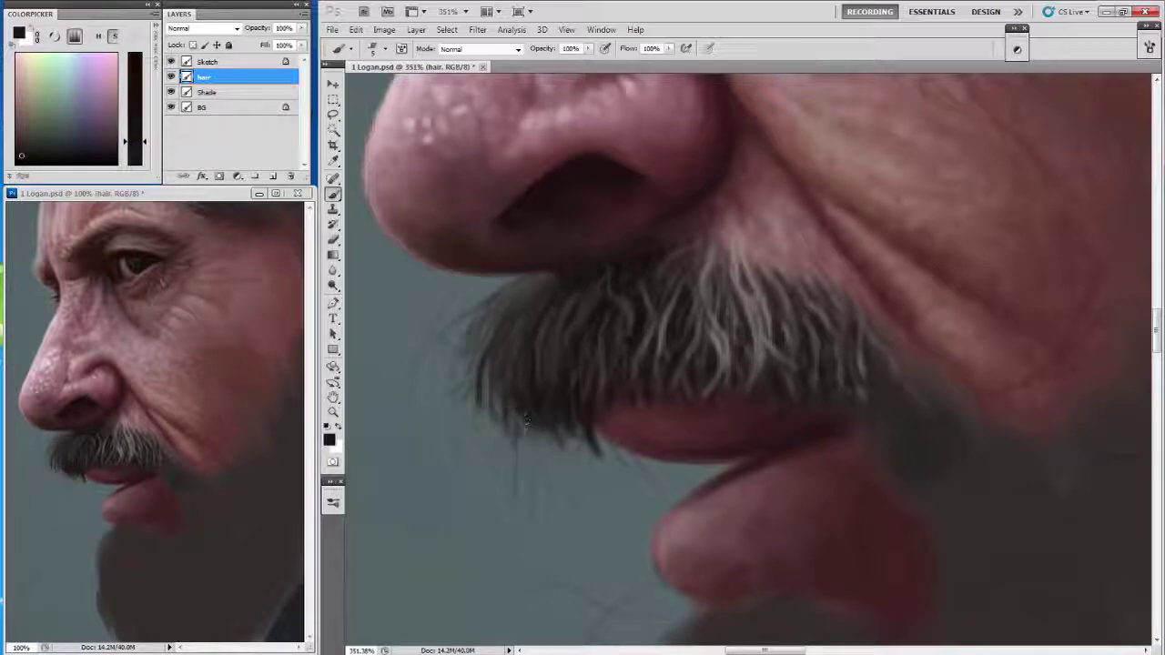
pyautogui.moveTo(510, 399); pyautogui.dragTo(536, 455)
pyautogui.scroll(-1, 536, 411)
pyautogui.moveTo(551, 409); pyautogui.dragTo(538, 446)
pyautogui.moveTo(597, 339); pyautogui.dragTo(590, 342)
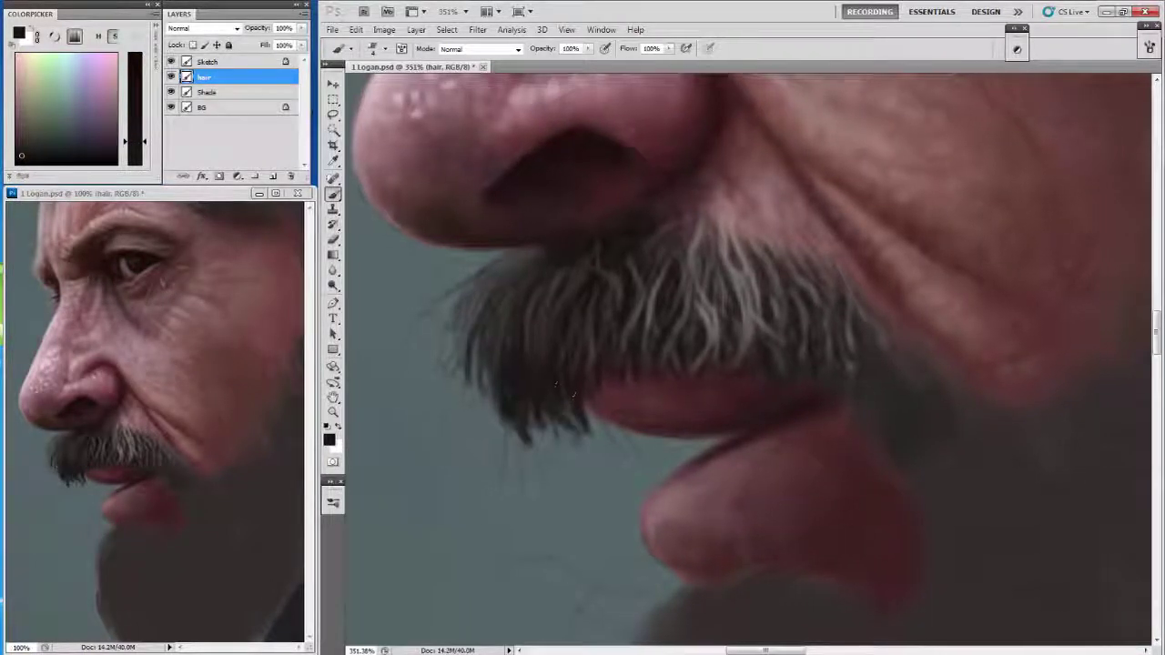
# Extend the lower-left tip downward and thicken the left edge with dark strands.
pyautogui.moveTo(537, 426); pyautogui.dragTo(546, 483)
pyautogui.moveTo(505, 401); pyautogui.dragTo(487, 459)
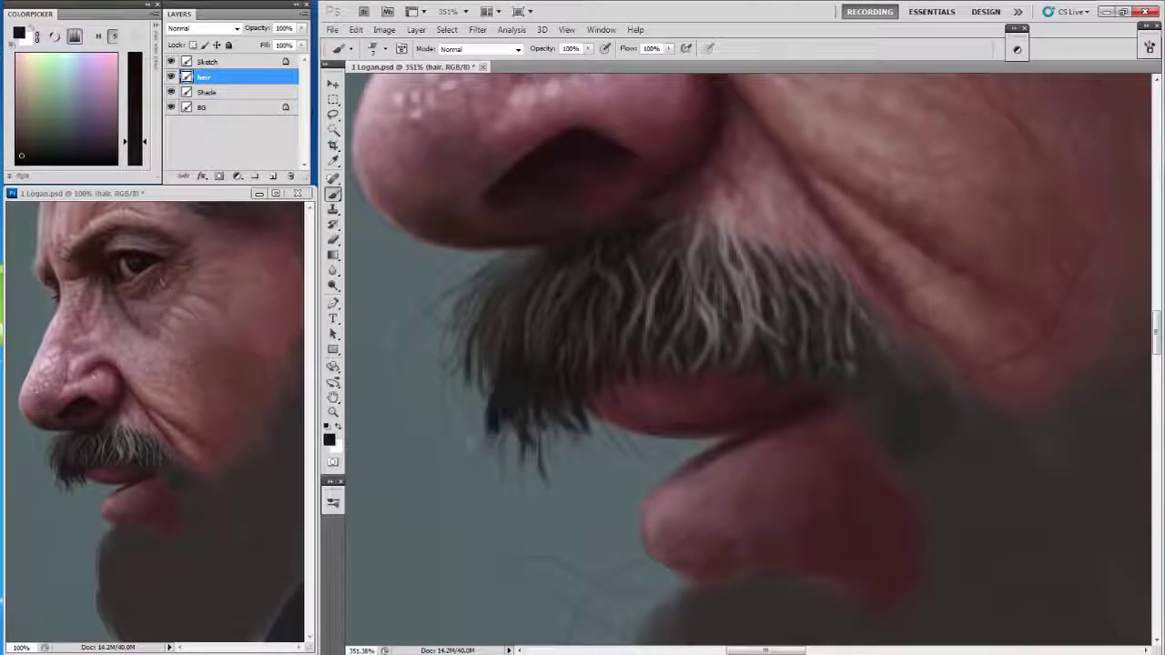
pyautogui.moveTo(497, 371); pyautogui.dragTo(468, 444)
pyautogui.moveTo(489, 321); pyautogui.dragTo(468, 413)
pyautogui.moveTo(549, 292)
pyautogui.mouseDown()
pyautogui.moveTo(528, 350)
pyautogui.moveTo(453, 439)
pyautogui.mouseUp()
pyautogui.moveTo(510, 283); pyautogui.dragTo(451, 424)
pyautogui.moveTo(464, 355); pyautogui.dragTo(443, 406)
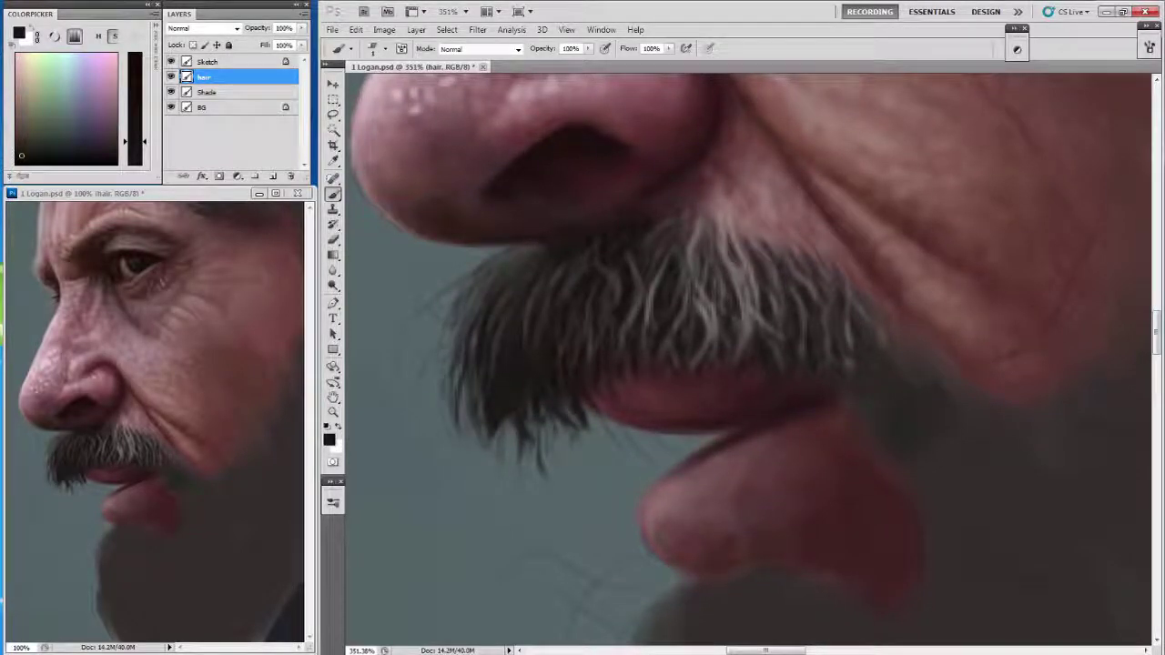
pyautogui.moveTo(505, 264); pyautogui.dragTo(444, 362)
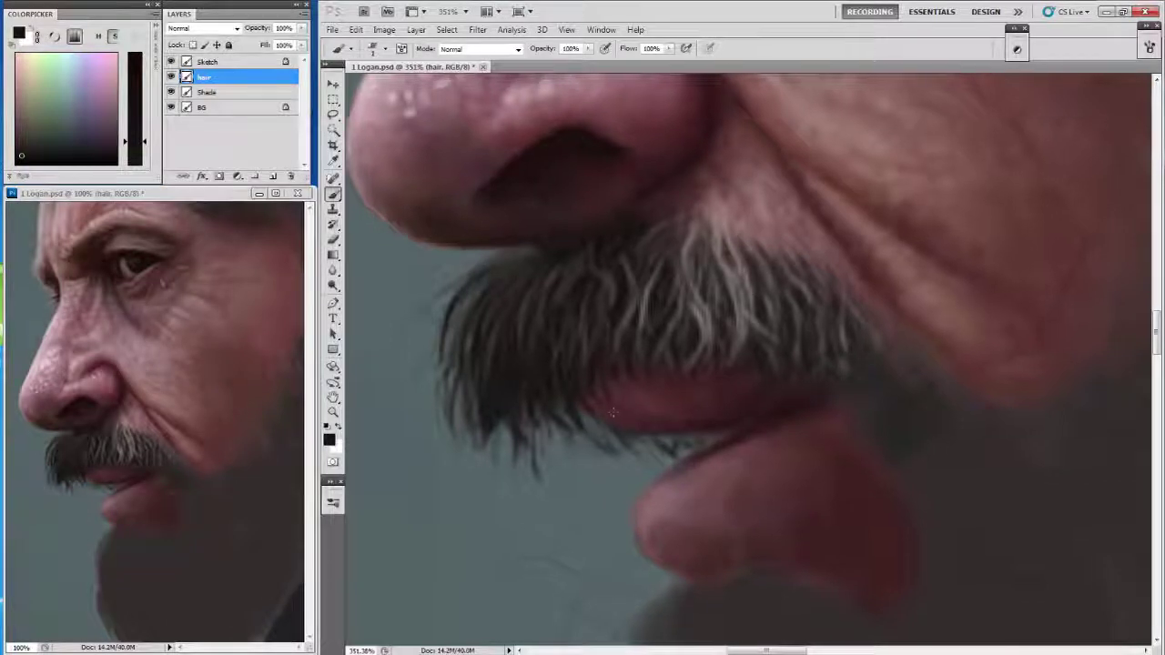
pyautogui.moveTo(614, 432); pyautogui.dragTo(605, 433)
# Paint light grey highlight strands on the moustache's upper-left with a fine brush.
pyautogui.keyDown('alt'); pyautogui.click(674, 291); pyautogui.keyUp('alt')
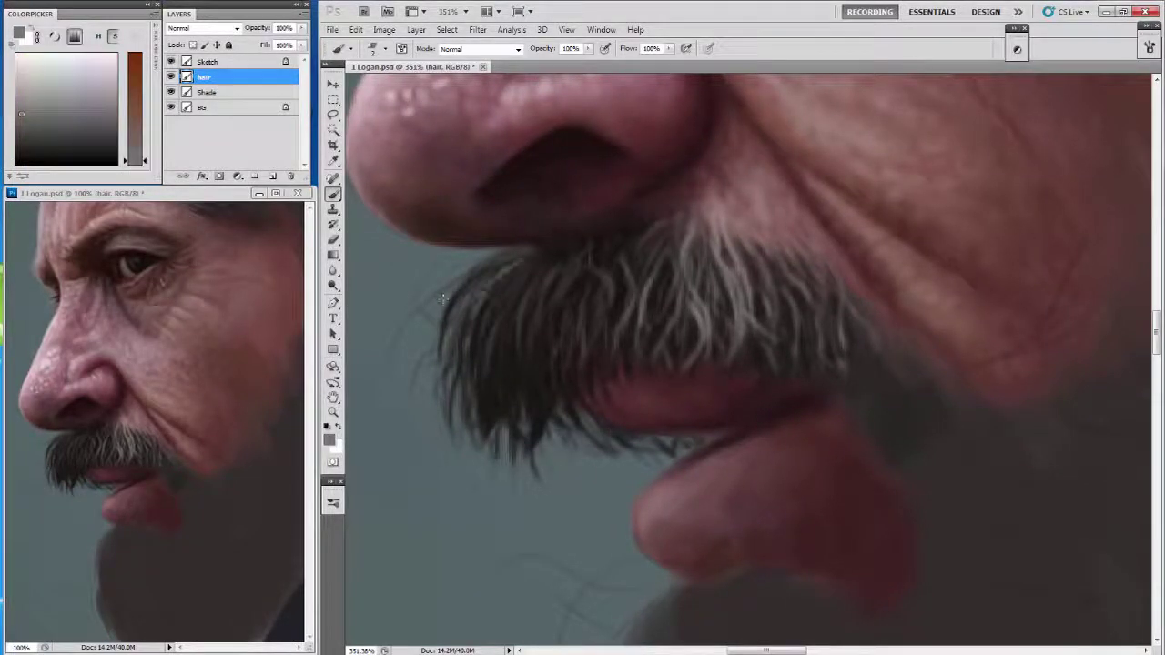
pyautogui.press('F5')
pyautogui.press('F5')
pyautogui.moveTo(526, 248)
pyautogui.mouseDown()
pyautogui.moveTo(459, 293)
pyautogui.moveTo(499, 318)
pyautogui.mouseUp()
pyautogui.moveTo(537, 277)
pyautogui.mouseDown()
pyautogui.moveTo(483, 346)
pyautogui.moveTo(506, 364)
pyautogui.mouseUp()
pyautogui.moveTo(562, 330); pyautogui.dragTo(543, 343)
pyautogui.keyDown('alt'); pyautogui.click(496, 283); pyautogui.keyUp('alt')
pyautogui.moveTo(514, 269)
pyautogui.mouseDown()
pyautogui.moveTo(451, 368)
pyautogui.moveTo(441, 360)
pyautogui.mouseUp()
# Add light strands along the moustache's left edge and lower-left tips.
pyautogui.moveTo(546, 365); pyautogui.dragTo(579, 377)
pyautogui.moveTo(492, 405)
pyautogui.mouseDown()
pyautogui.moveTo(478, 478)
pyautogui.moveTo(514, 515)
pyautogui.mouseUp()
pyautogui.moveTo(546, 441)
pyautogui.mouseDown()
pyautogui.moveTo(526, 491)
pyautogui.moveTo(555, 482)
pyautogui.mouseUp()
pyautogui.moveTo(601, 466); pyautogui.dragTo(577, 469)
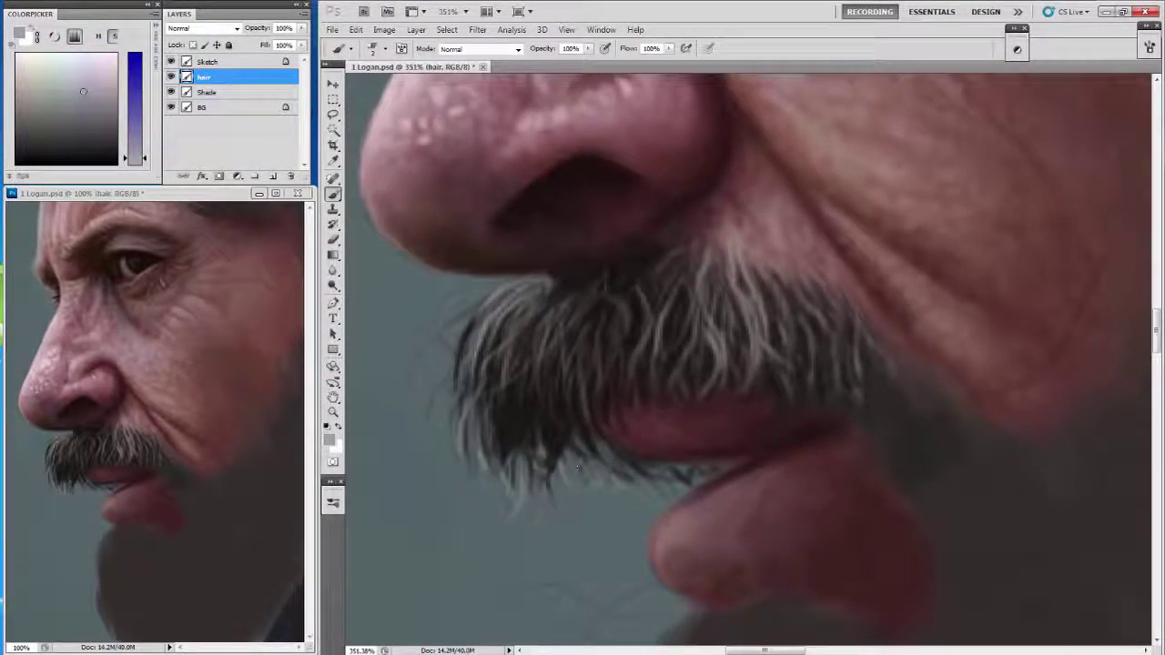
pyautogui.moveTo(692, 464); pyautogui.dragTo(660, 482)
pyautogui.moveTo(583, 430); pyautogui.dragTo(574, 448)
pyautogui.moveTo(530, 382); pyautogui.dragTo(509, 450)
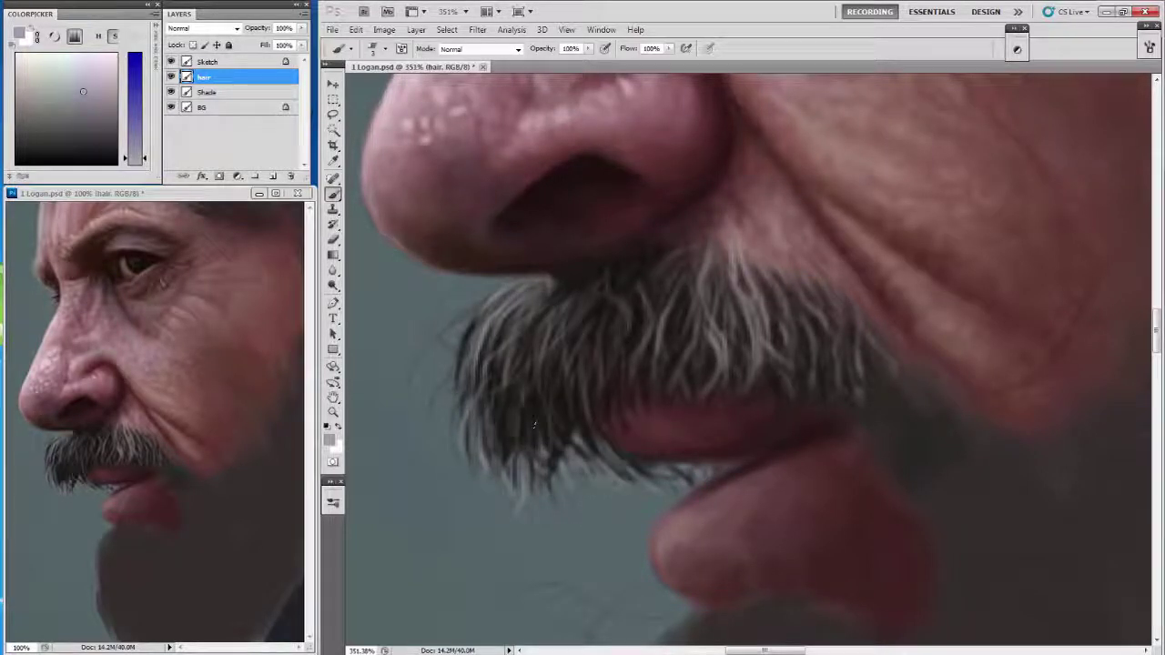
pyautogui.moveTo(539, 344); pyautogui.dragTo(526, 435)
pyautogui.moveTo(519, 337)
pyautogui.mouseDown()
pyautogui.moveTo(482, 410)
pyautogui.moveTo(533, 437)
pyautogui.mouseUp()
# Pick a mid grey and paint light strands across the moustache's middle.
pyautogui.keyDown('alt'); pyautogui.click(507, 350); pyautogui.keyUp('alt')
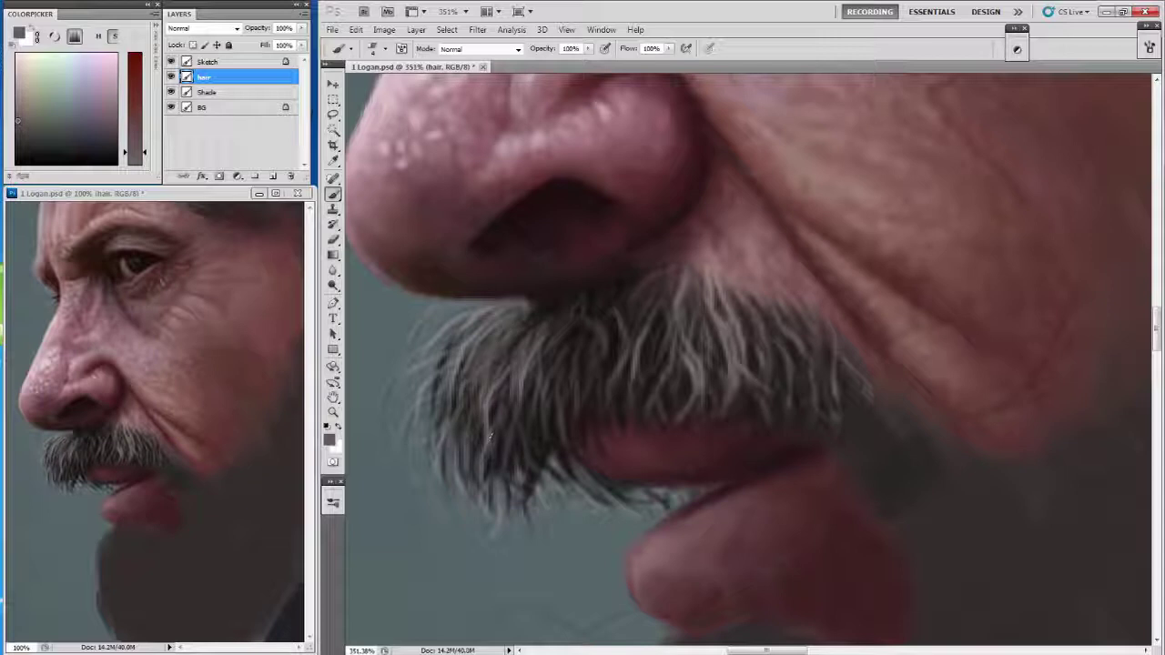
pyautogui.keyDown('alt'); pyautogui.click(490, 438); pyautogui.keyUp('alt')
pyautogui.moveTo(692, 409); pyautogui.dragTo(594, 405)
pyautogui.keyDown('alt'); pyautogui.click(615, 405); pyautogui.keyUp('alt')
pyautogui.moveTo(568, 296); pyautogui.dragTo(550, 374)
pyautogui.moveTo(587, 293); pyautogui.dragTo(587, 346)
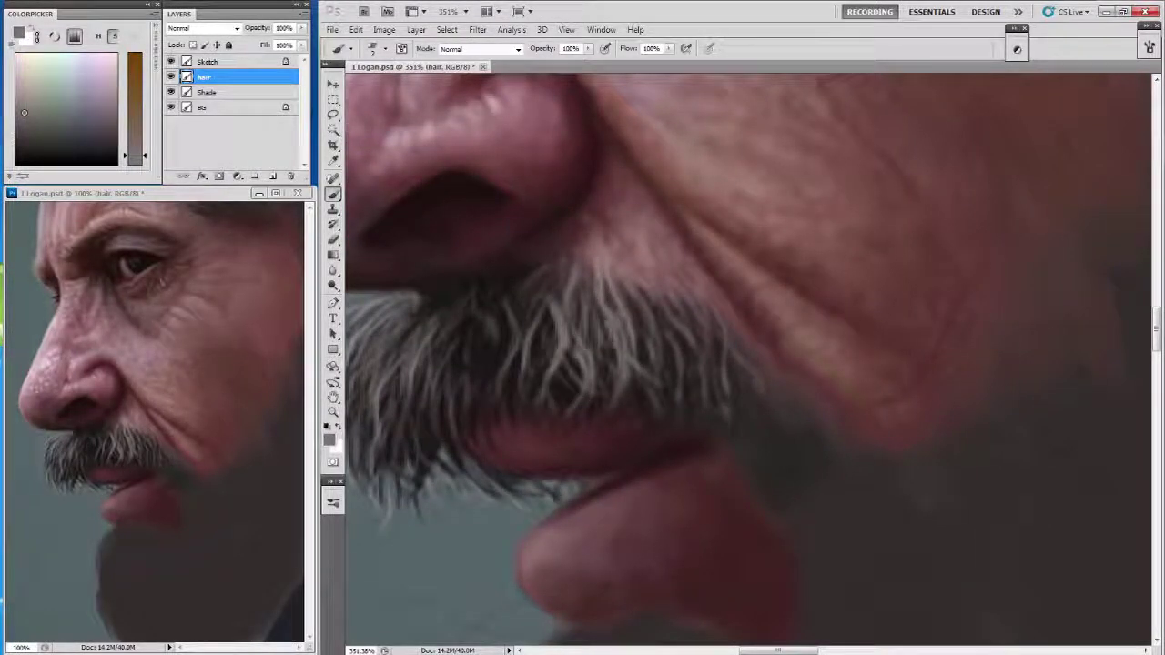
# Set brush opacity to 68% and paint more light strands into the moustache's middle.
pyautogui.click(386, 48)
pyautogui.press('Escape')
pyautogui.press('6')
pyautogui.press('8')
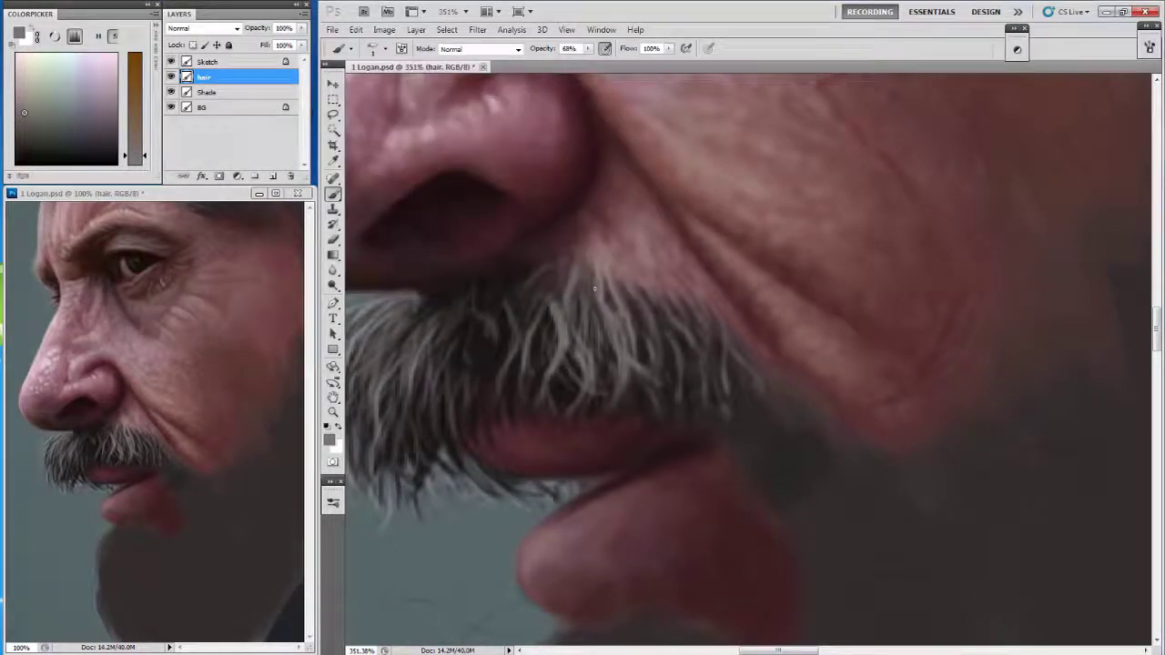
pyautogui.keyDown('alt'); pyautogui.click(612, 318); pyautogui.keyUp('alt')
pyautogui.moveTo(656, 318); pyautogui.dragTo(628, 363)
pyautogui.moveTo(570, 328); pyautogui.dragTo(557, 361)
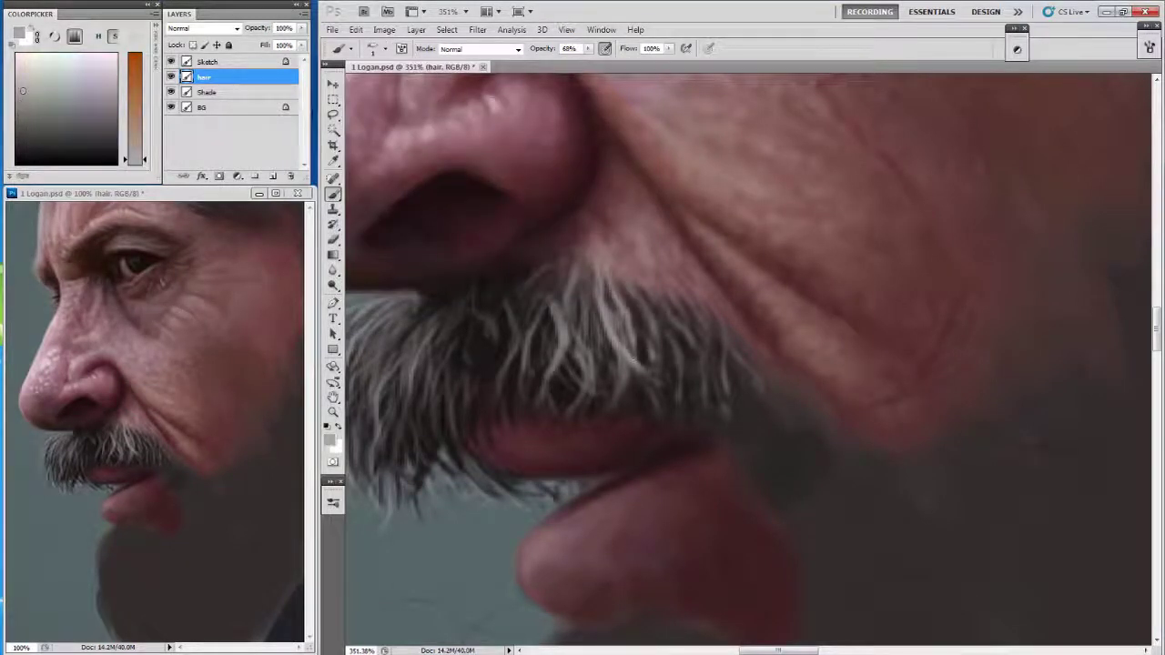
# Darken the lower-left moustache with near-black strands, then return to the Shade layer.
pyautogui.moveTo(510, 404); pyautogui.dragTo(647, 422)
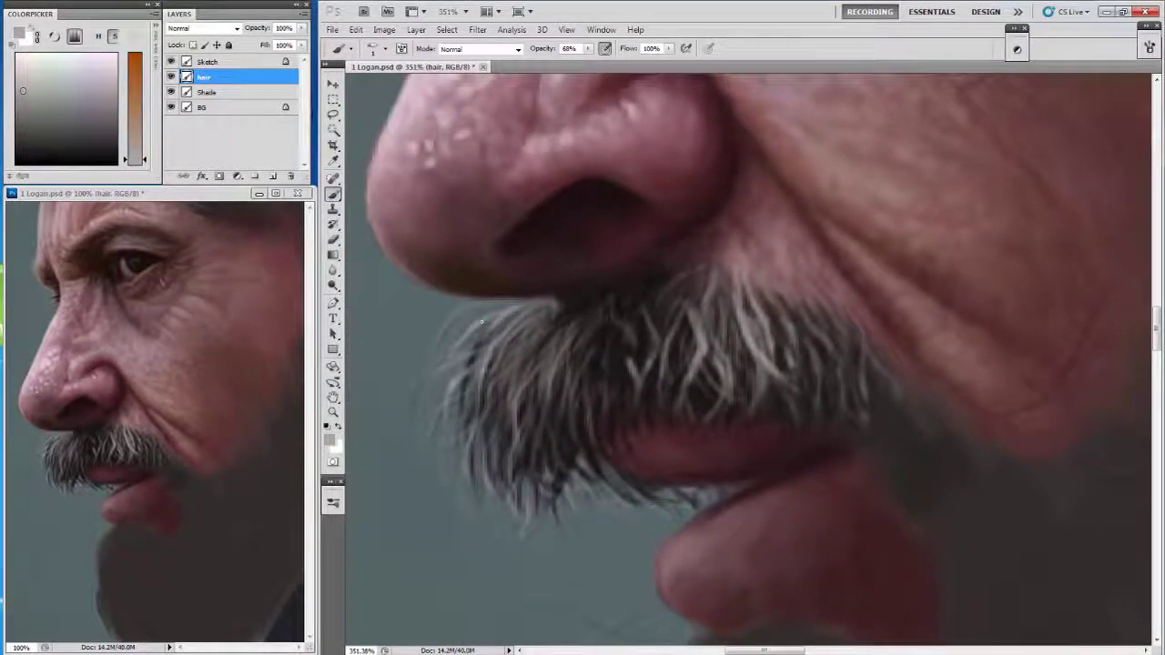
pyautogui.moveTo(482, 322); pyautogui.dragTo(438, 301)
pyautogui.keyDown('alt'); pyautogui.click(499, 443); pyautogui.keyUp('alt')
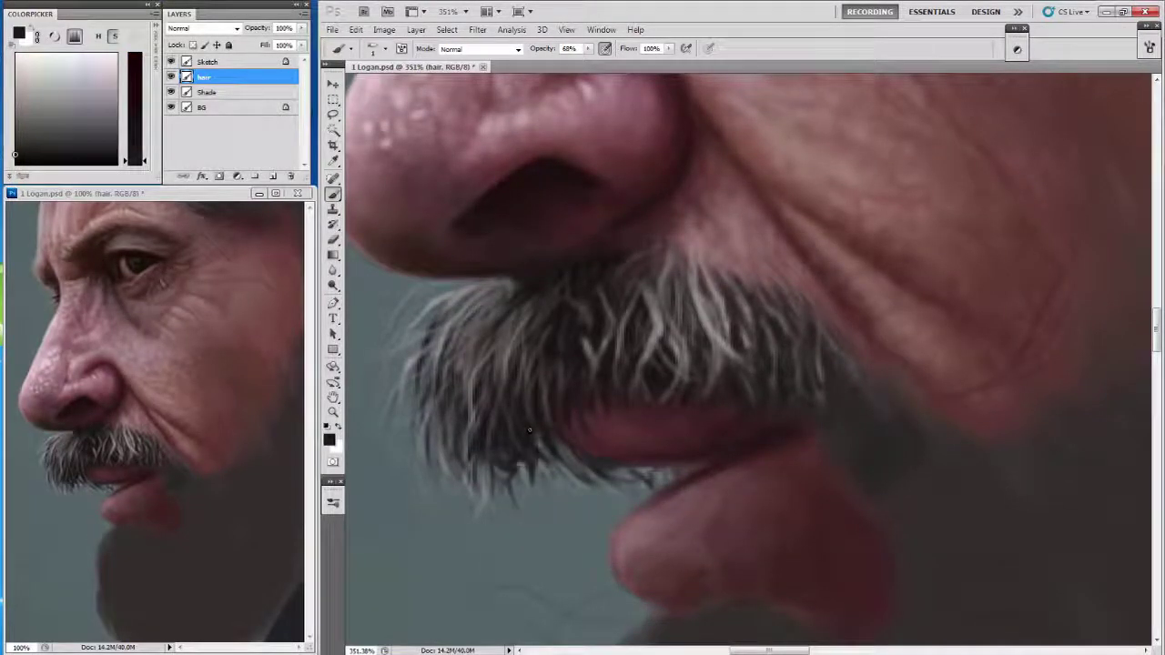
pyautogui.moveTo(530, 431); pyautogui.dragTo(550, 479)
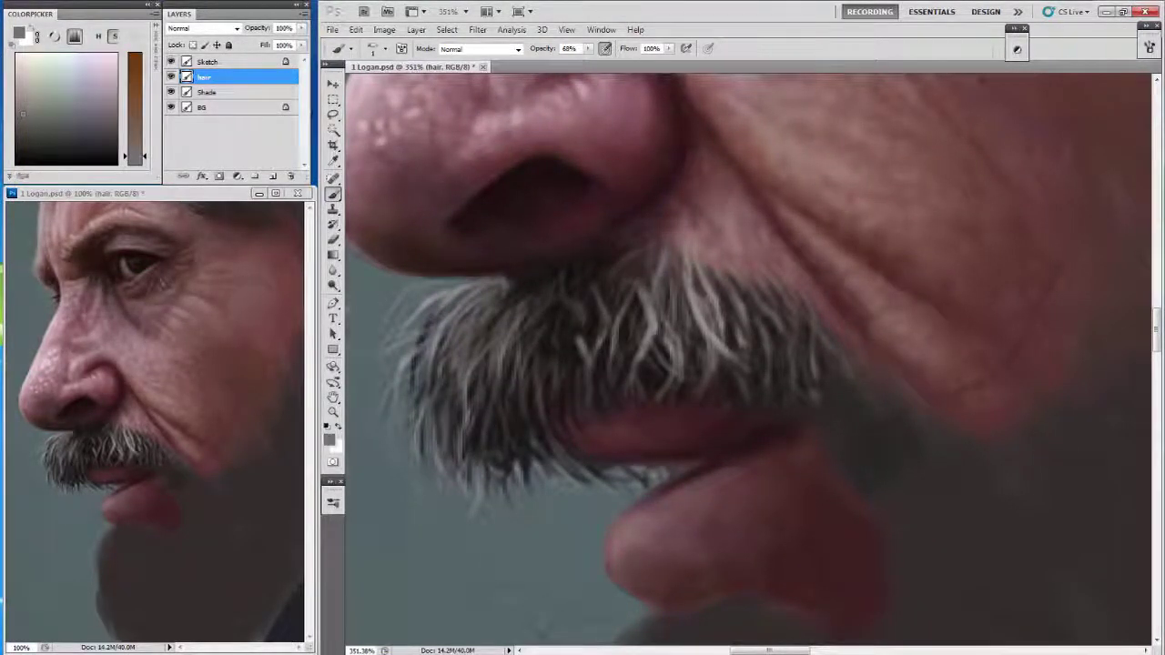
pyautogui.moveTo(637, 301); pyautogui.dragTo(565, 273)
pyautogui.hotkey('alt', '[')
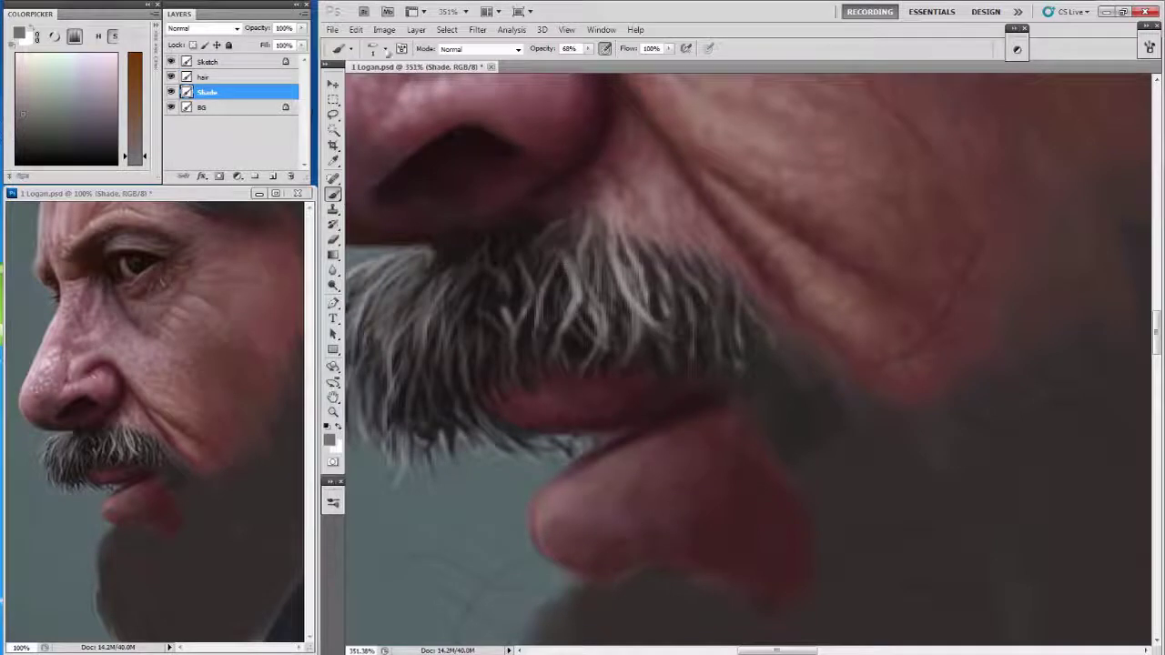
# Paint black shading beneath the moustache along the lip.
pyautogui.click(373, 48)
pyautogui.click(758, 63)
pyautogui.press('d')
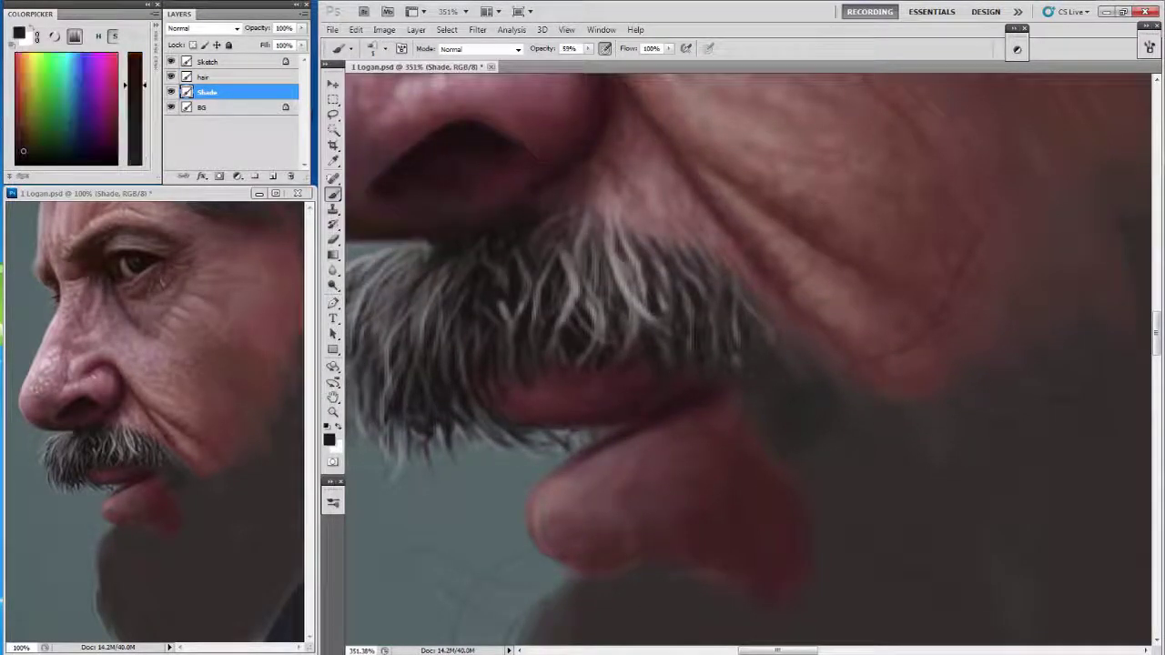
pyautogui.moveTo(521, 387)
pyautogui.mouseDown()
pyautogui.moveTo(564, 419)
pyautogui.moveTo(612, 369)
pyautogui.moveTo(652, 355)
pyautogui.moveTo(521, 422)
pyautogui.mouseUp()
pyautogui.moveTo(510, 383); pyautogui.dragTo(572, 376)
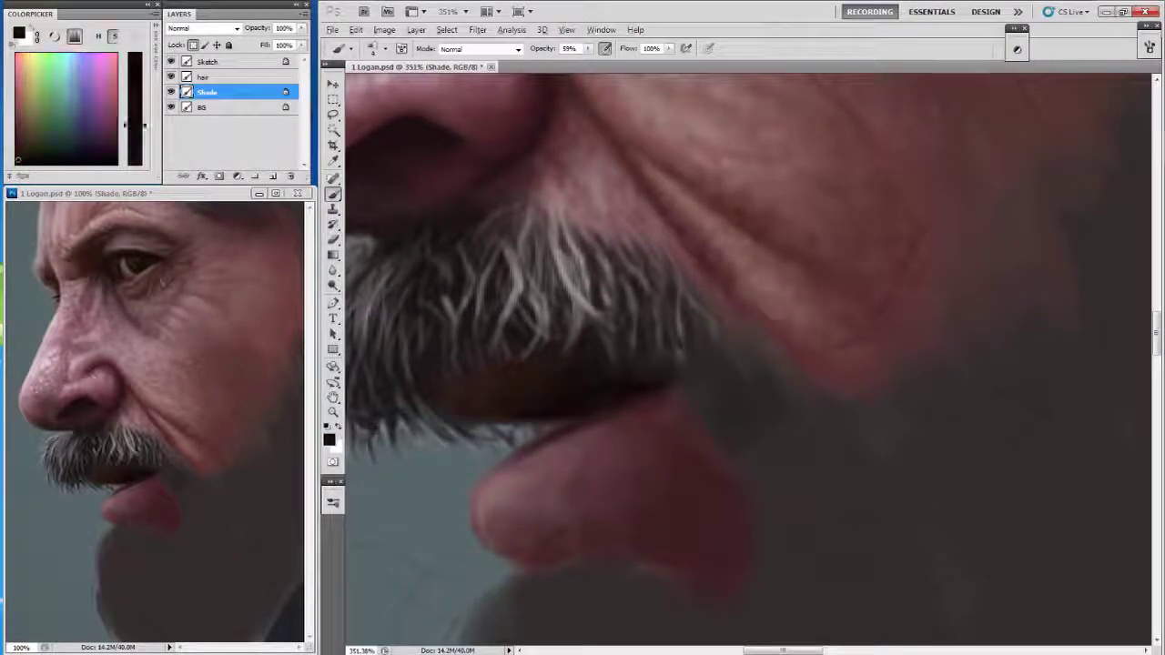
# Choose a brush preset, sample the reddish-brown lip tone and darken it.
pyautogui.rightClick(414, 80)
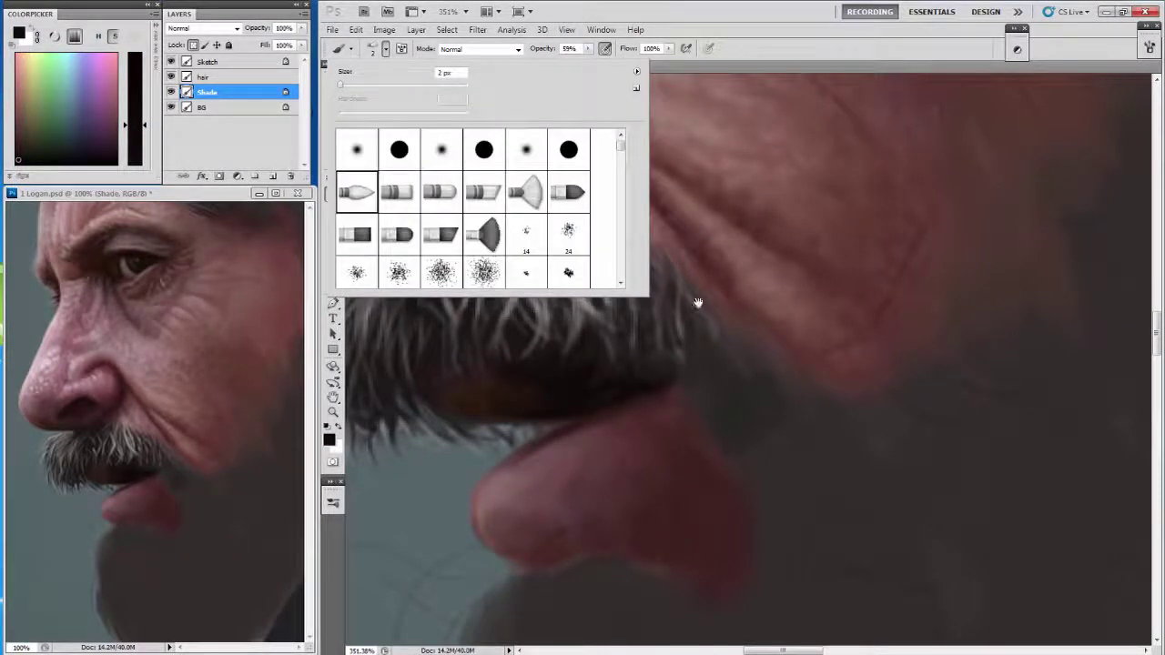
pyautogui.click(697, 299)
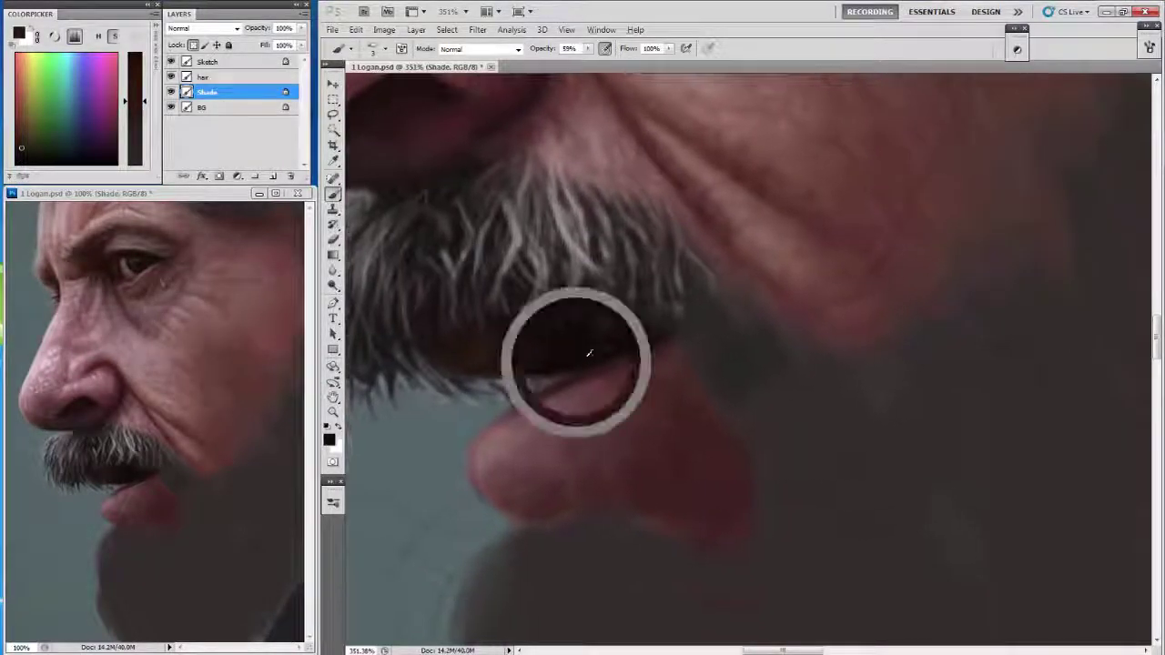
pyautogui.moveTo(573, 351); pyautogui.dragTo(546, 288)
pyautogui.click(378, 48)
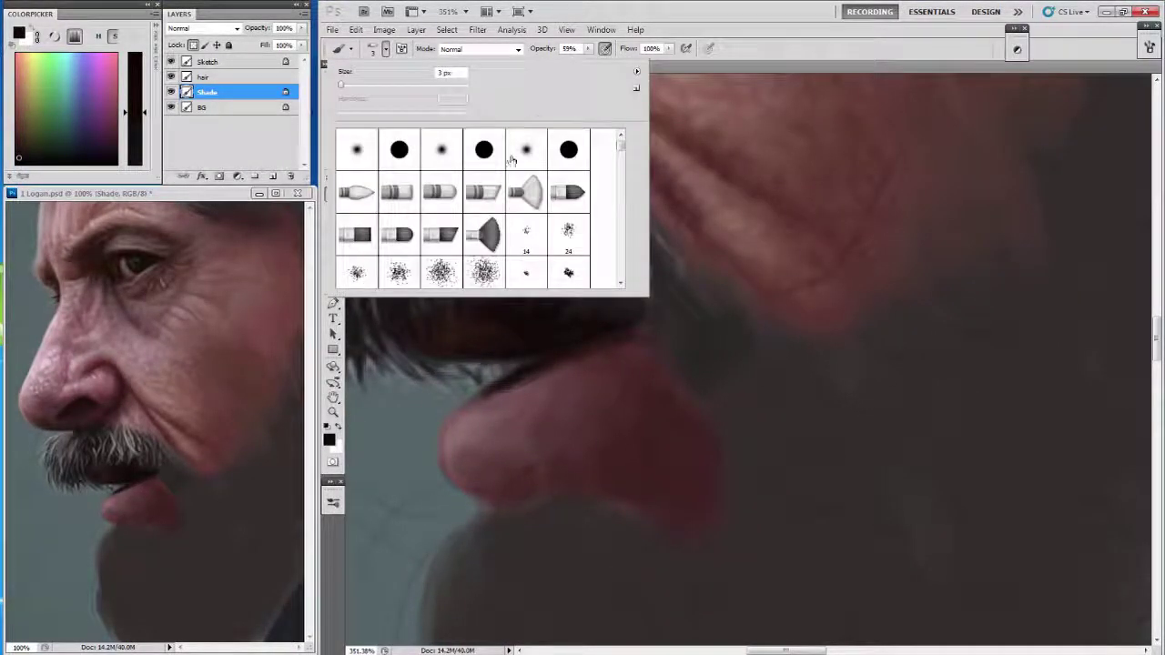
pyautogui.moveTo(755, 246); pyautogui.dragTo(710, 223)
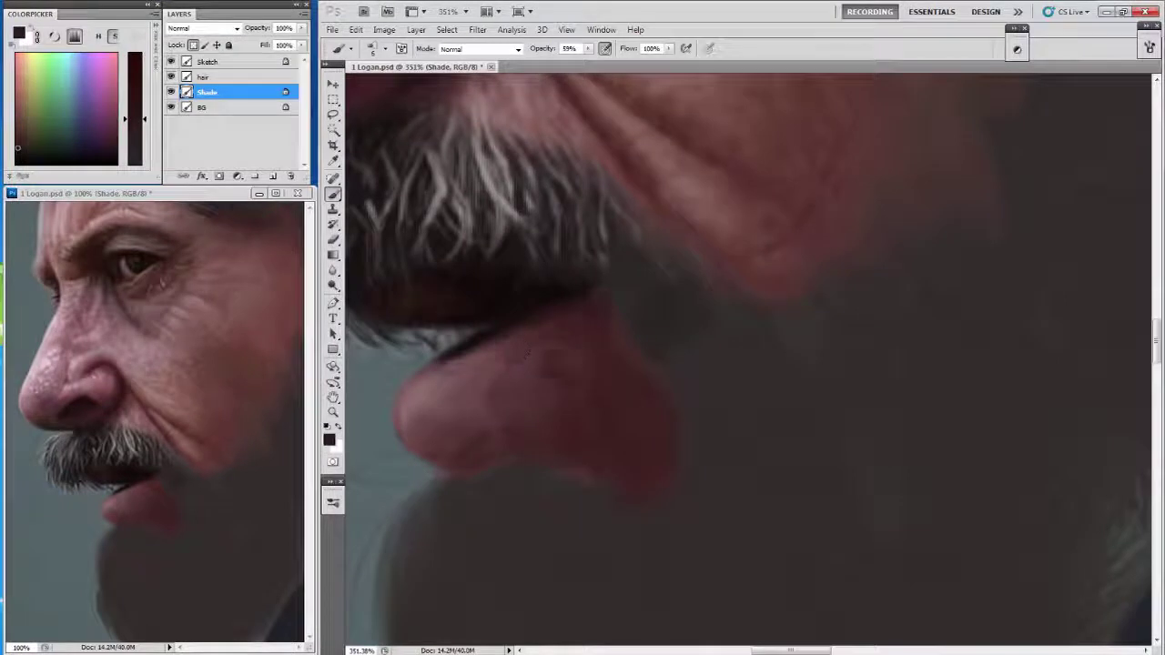
pyautogui.keyDown('alt'); pyautogui.click(496, 437); pyautogui.keyUp('alt')
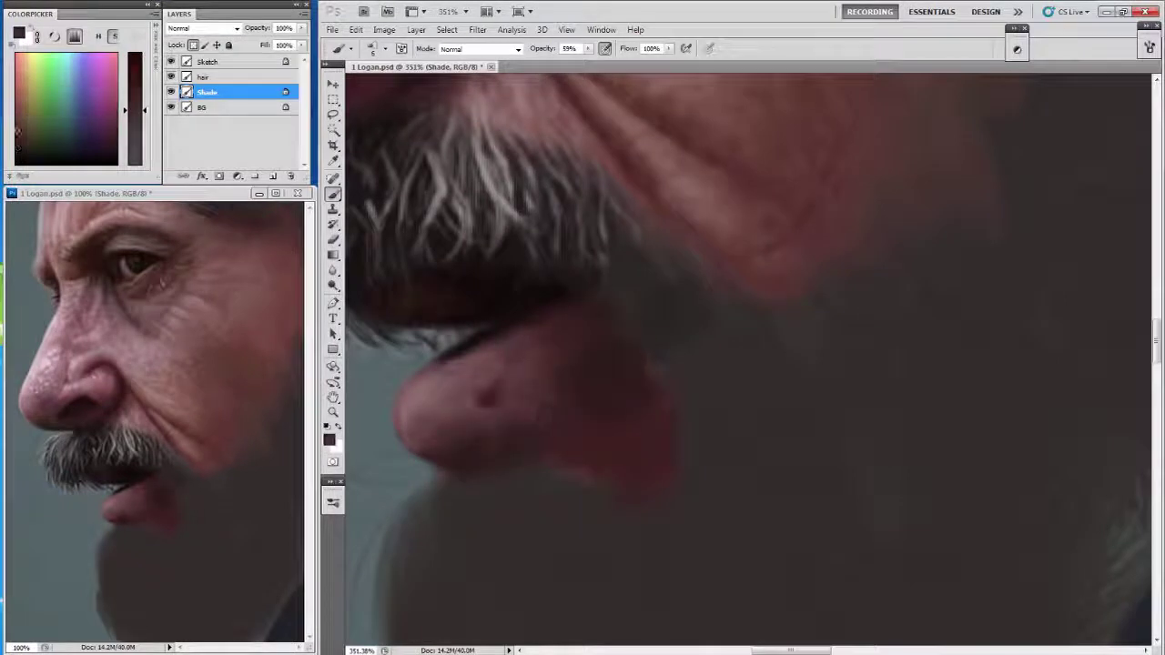
pyautogui.moveTo(17, 130); pyautogui.dragTo(16, 140)
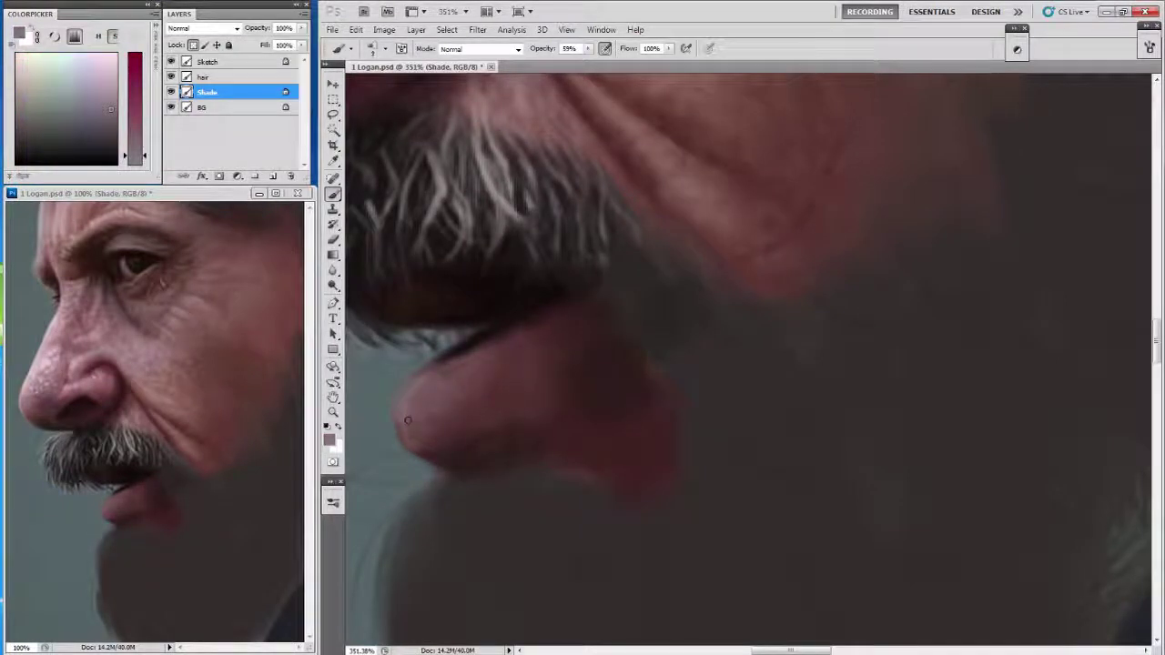
# Switch between the hair and Shade layers and sample a new skin colour.
pyautogui.click(202, 77)
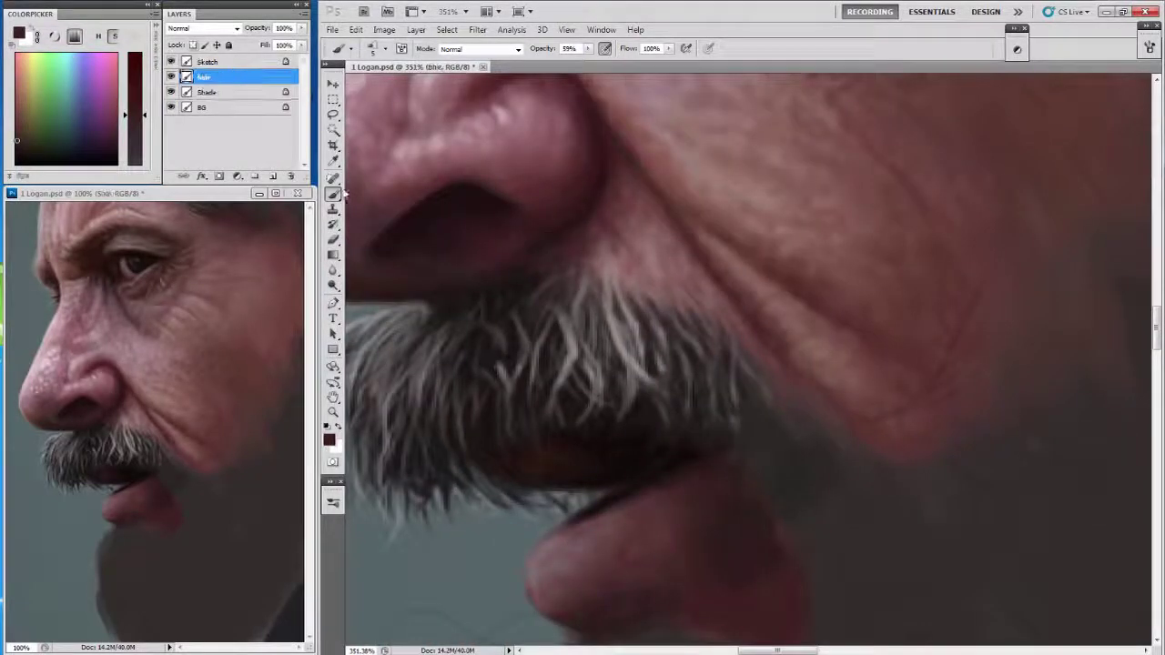
pyautogui.rightClick(424, 148)
pyautogui.press('Escape')
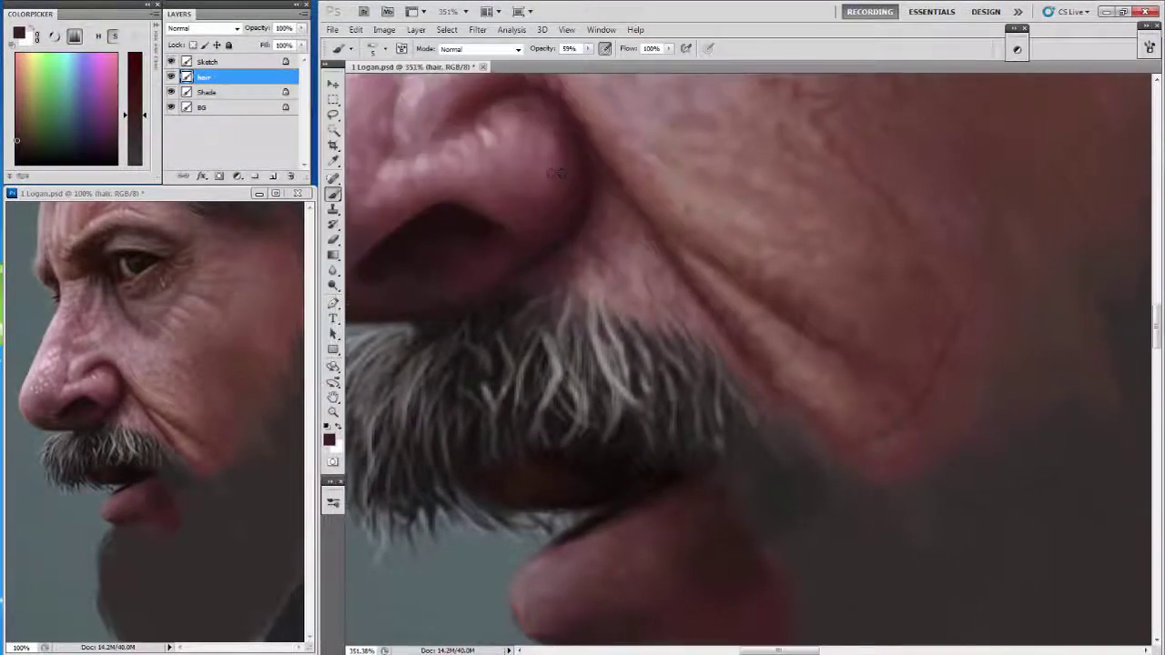
pyautogui.click(206, 92)
pyautogui.keyDown('alt'); pyautogui.click(587, 288); pyautogui.keyUp('alt')
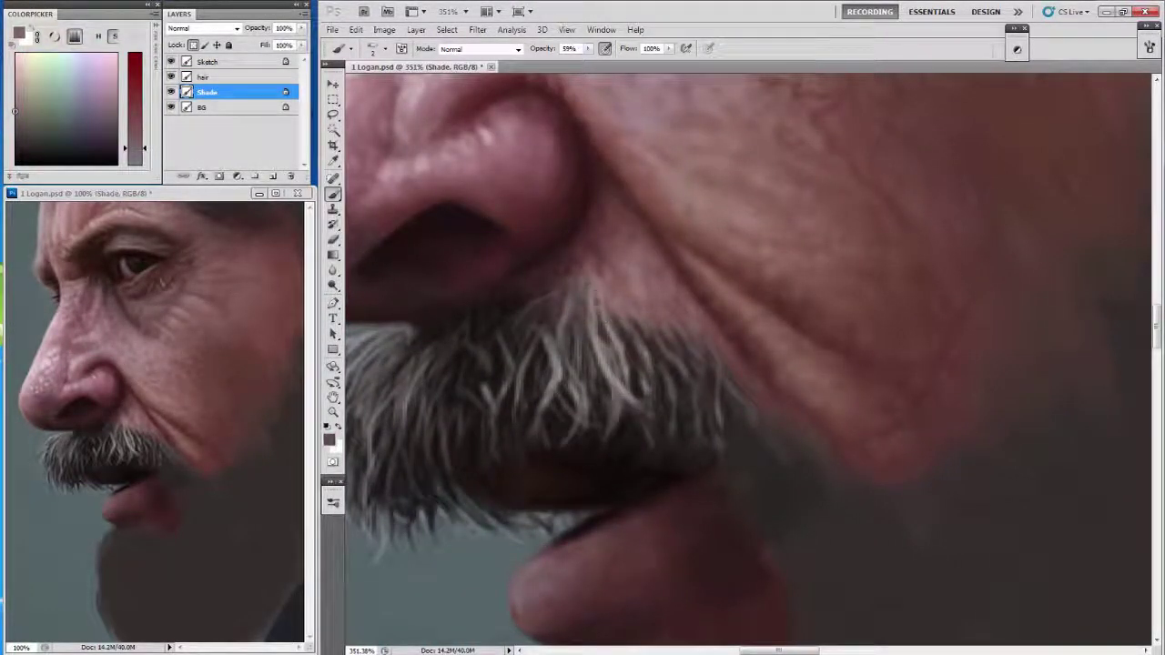
# On the hair layer, paint a light greyish tan strand into the moustache.
pyautogui.keyDown('alt'); pyautogui.click(619, 310); pyautogui.keyUp('alt')
pyautogui.moveTo(628, 300); pyautogui.dragTo(610, 321)
pyautogui.click(209, 77)
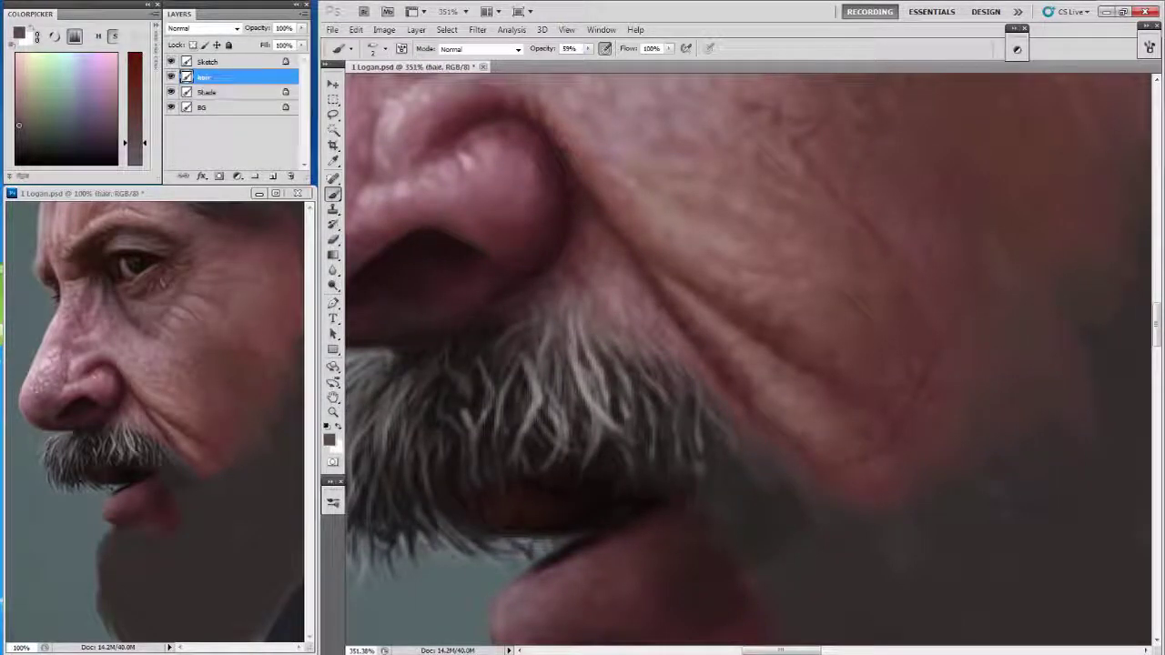
pyautogui.keyDown('alt'); pyautogui.click(572, 307); pyautogui.keyUp('alt')
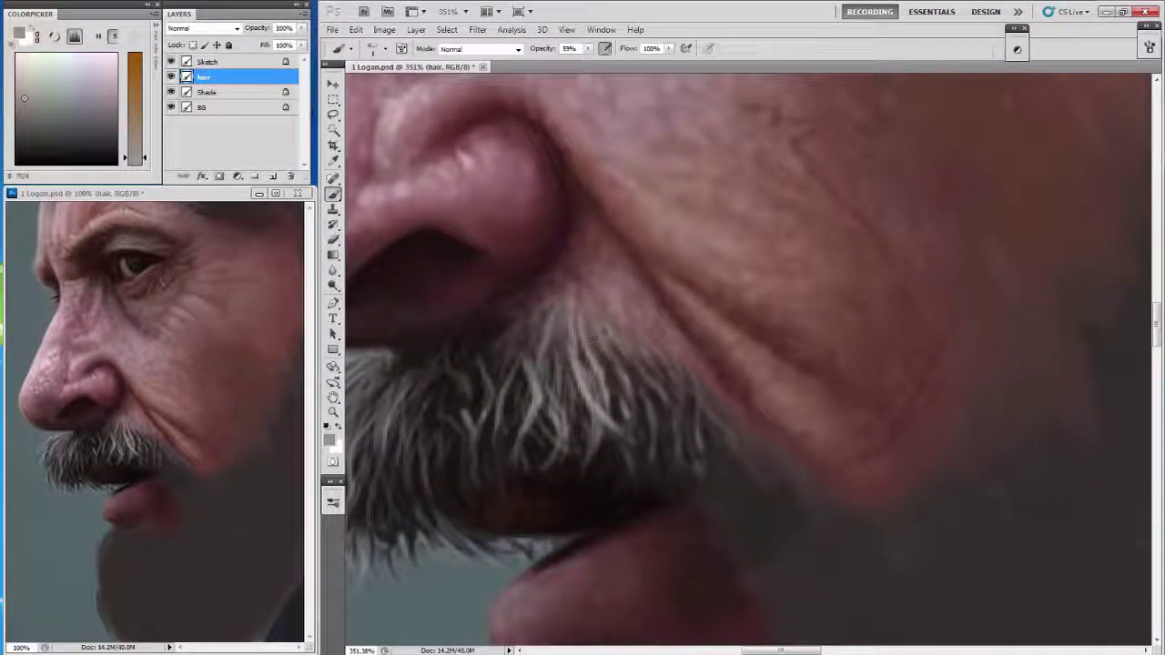
pyautogui.moveTo(670, 343); pyautogui.dragTo(648, 421)
# Sample reddish and light pink skin tones on the Shade layer, then a dark grey-brown on the hair layer.
pyautogui.keyDown('alt'); pyautogui.click(620, 313); pyautogui.keyUp('alt')
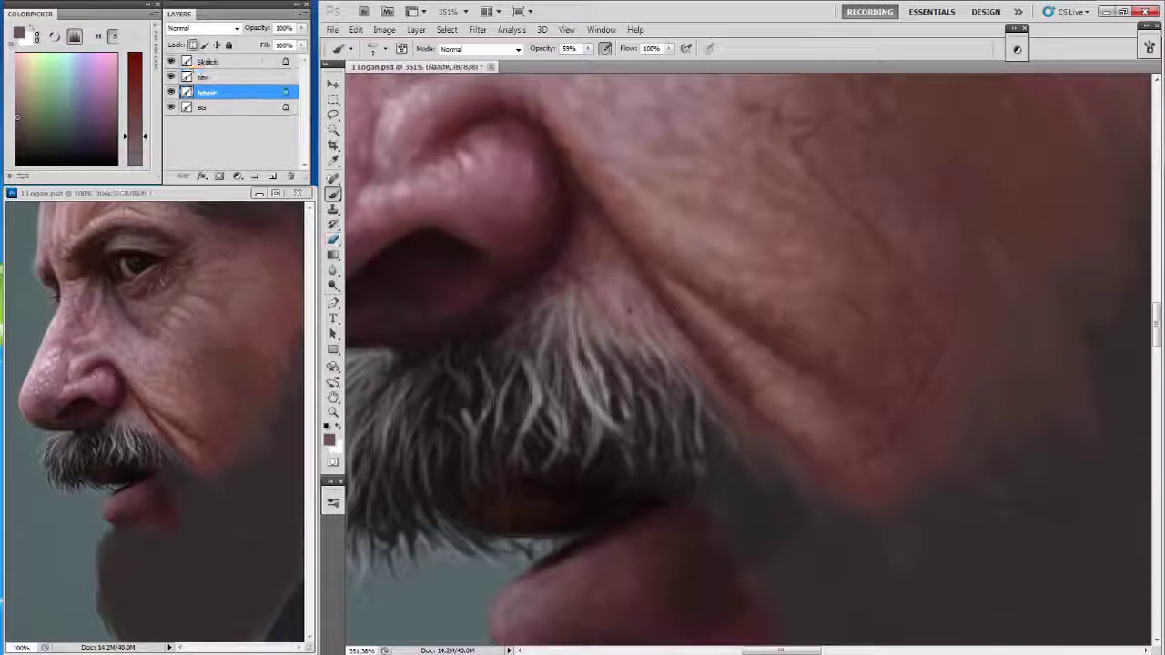
pyautogui.hotkey('alt', '[')
pyautogui.keyDown('alt'); pyautogui.click(614, 309); pyautogui.keyUp('alt')
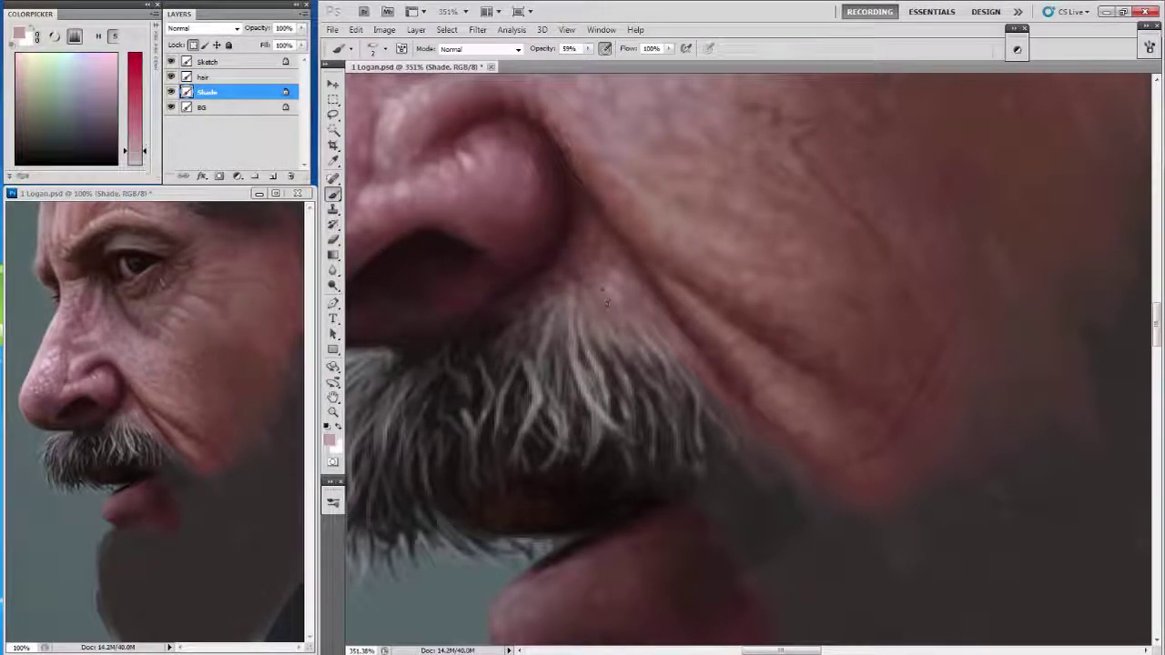
pyautogui.hotkey('alt', ']')
pyautogui.keyDown('alt'); pyautogui.click(634, 338); pyautogui.keyUp('alt')
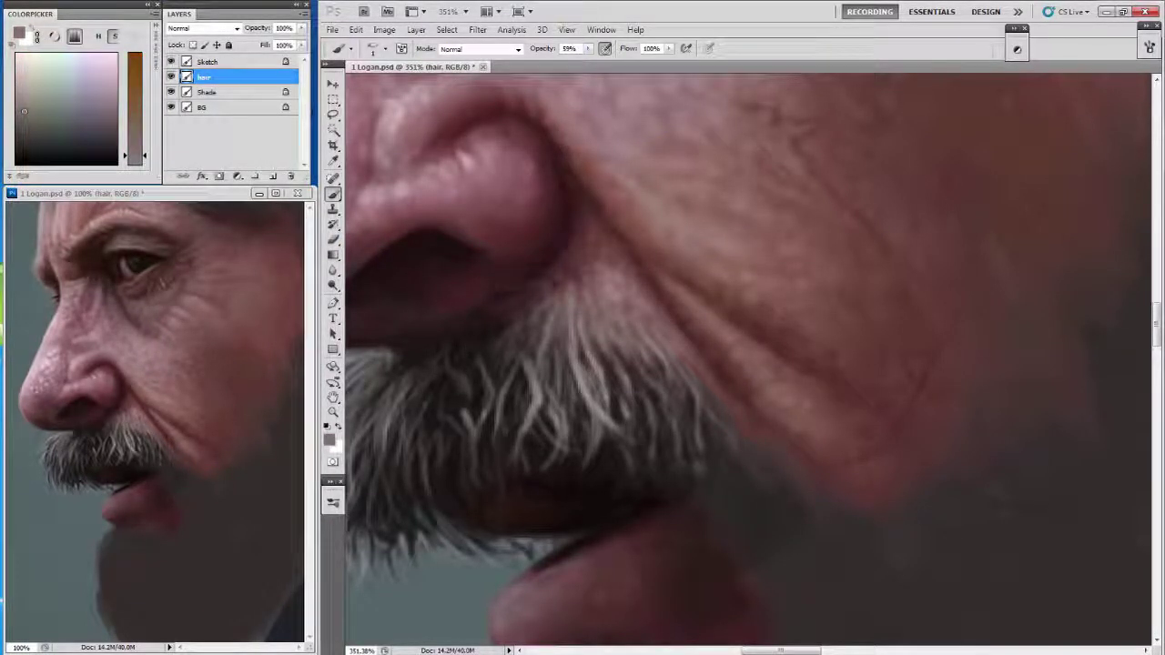
# Paint faint black strokes under the moustache.
pyautogui.moveTo(406, 295); pyautogui.dragTo(352, 149)
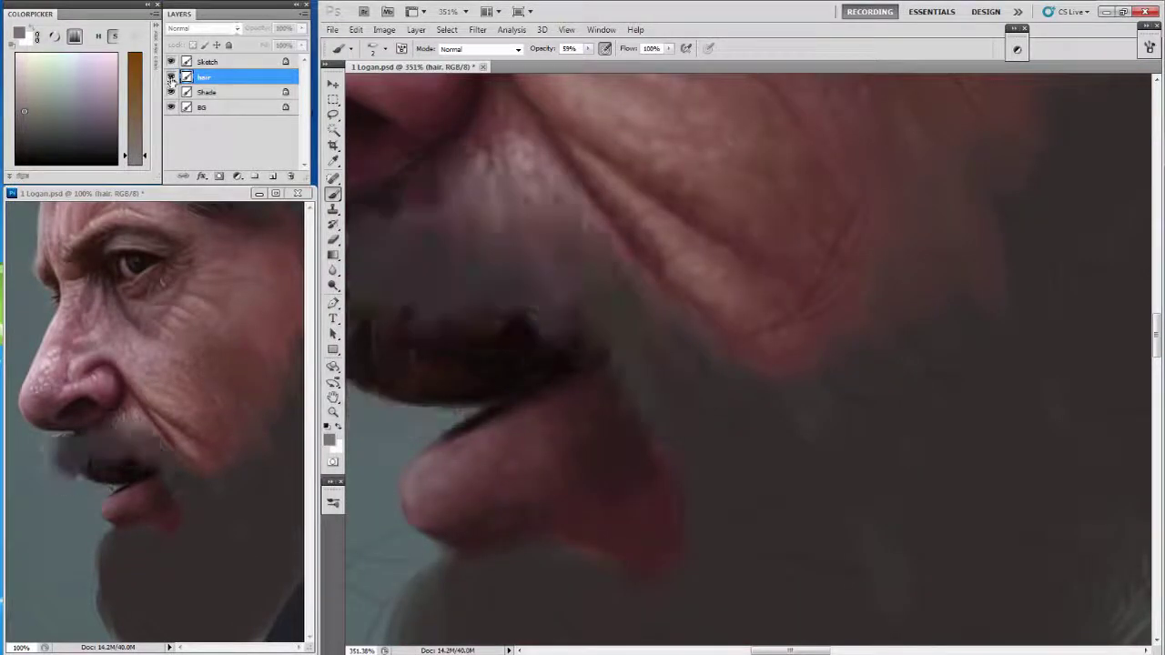
pyautogui.press('d')
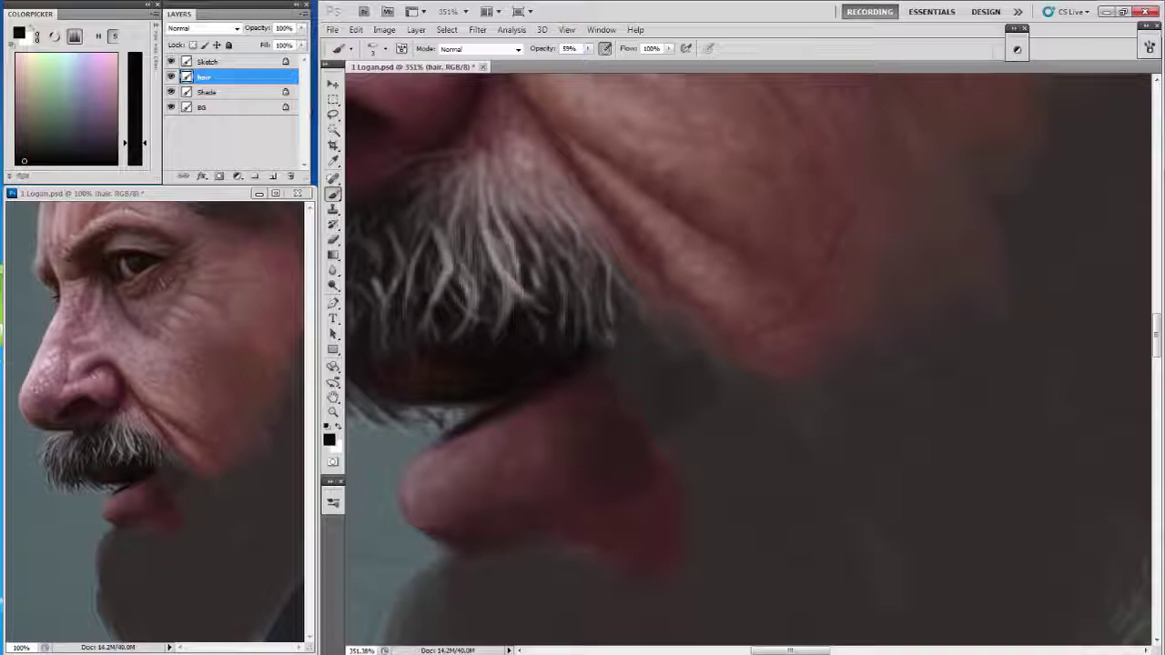
pyautogui.moveTo(425, 302)
pyautogui.mouseDown()
pyautogui.moveTo(408, 323)
pyautogui.moveTo(364, 310)
pyautogui.mouseUp()
pyautogui.moveTo(573, 314); pyautogui.dragTo(596, 364)
pyautogui.moveTo(410, 328); pyautogui.dragTo(401, 300)
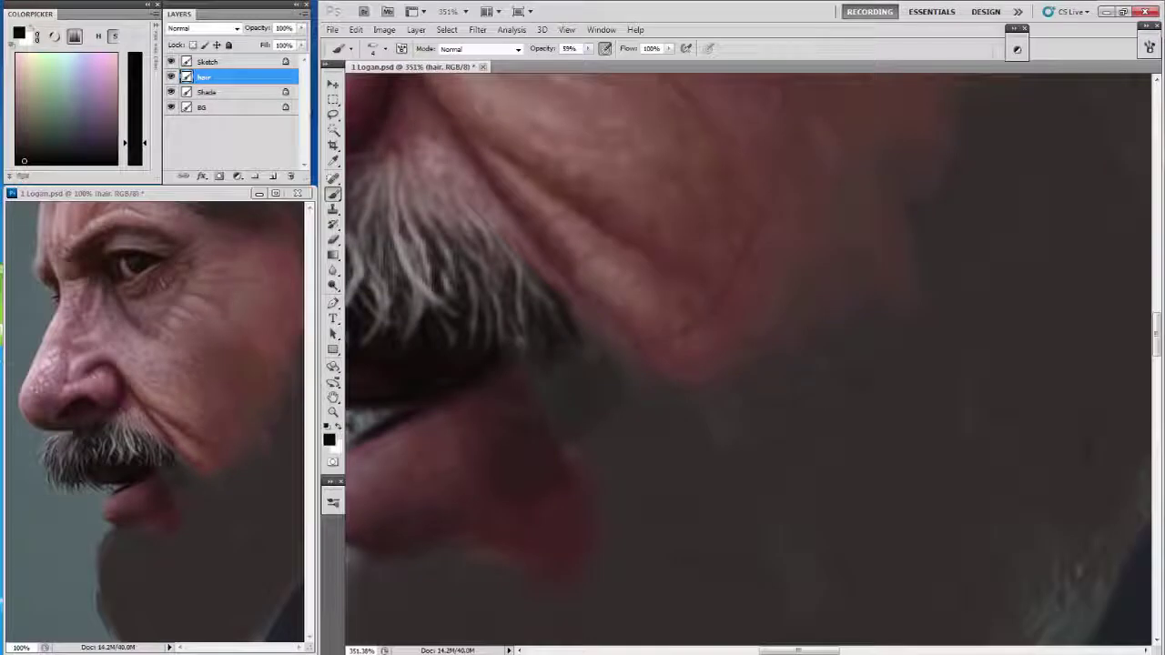
# Pick a light grey and paint strands along the moustache's left edge.
pyautogui.keyDown('alt'); pyautogui.click(517, 216); pyautogui.keyUp('alt')
pyautogui.moveTo(517, 217); pyautogui.dragTo(485, 294)
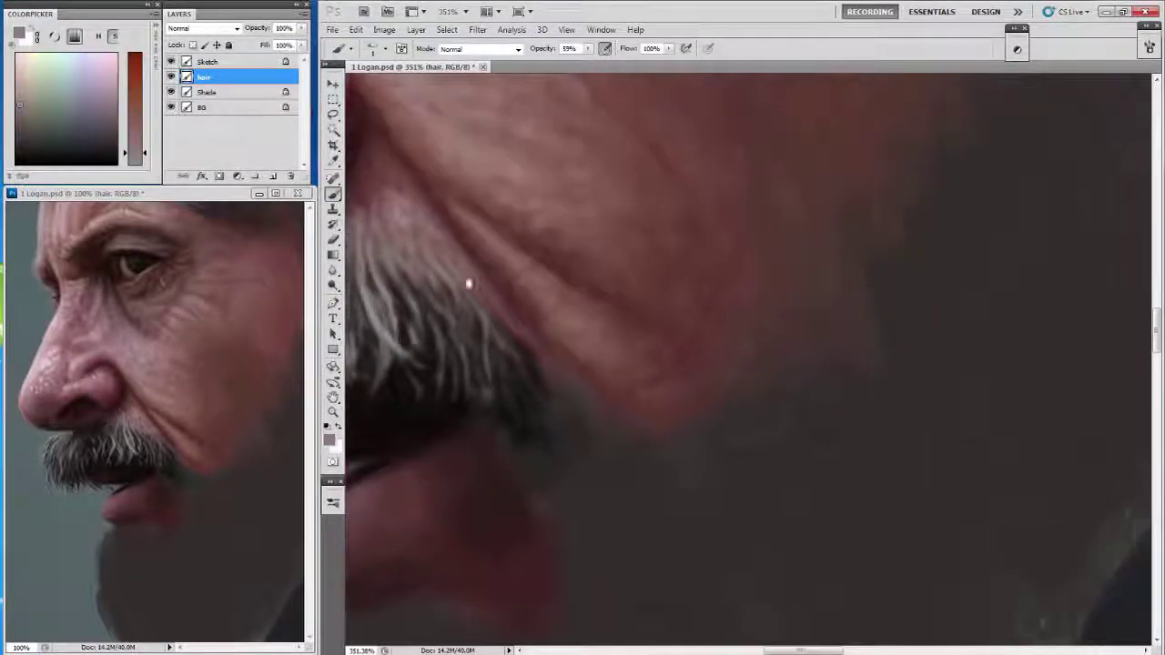
pyautogui.keyDown('alt'); pyautogui.click(491, 344); pyautogui.keyUp('alt')
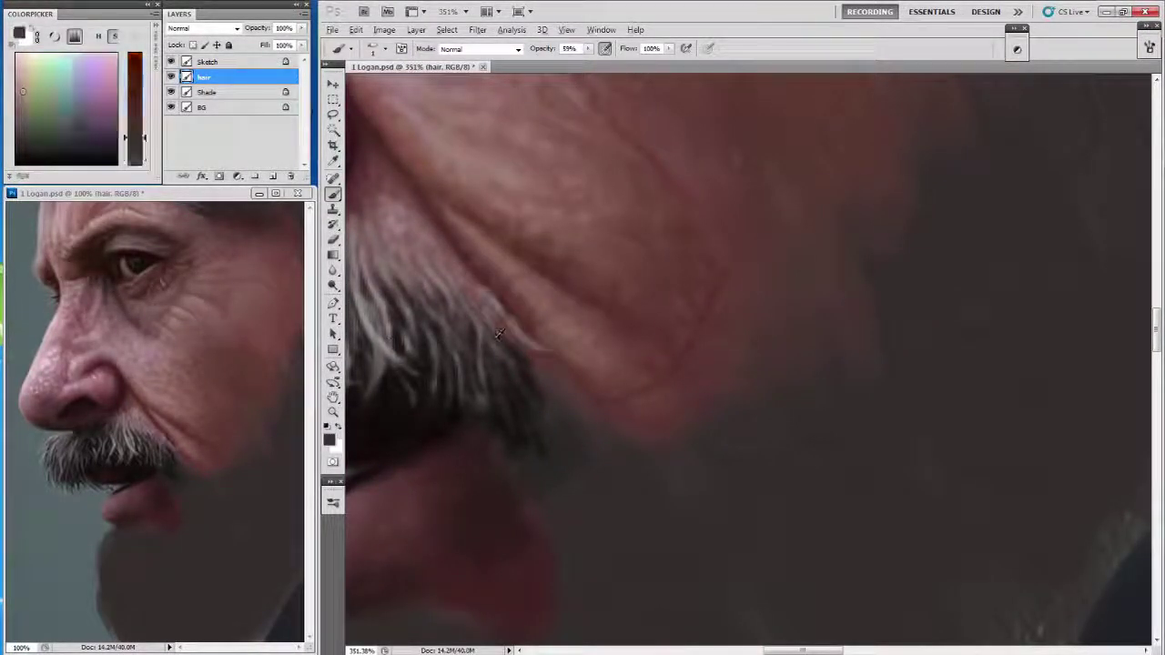
pyautogui.keyDown('alt'); pyautogui.click(496, 305); pyautogui.keyUp('alt')
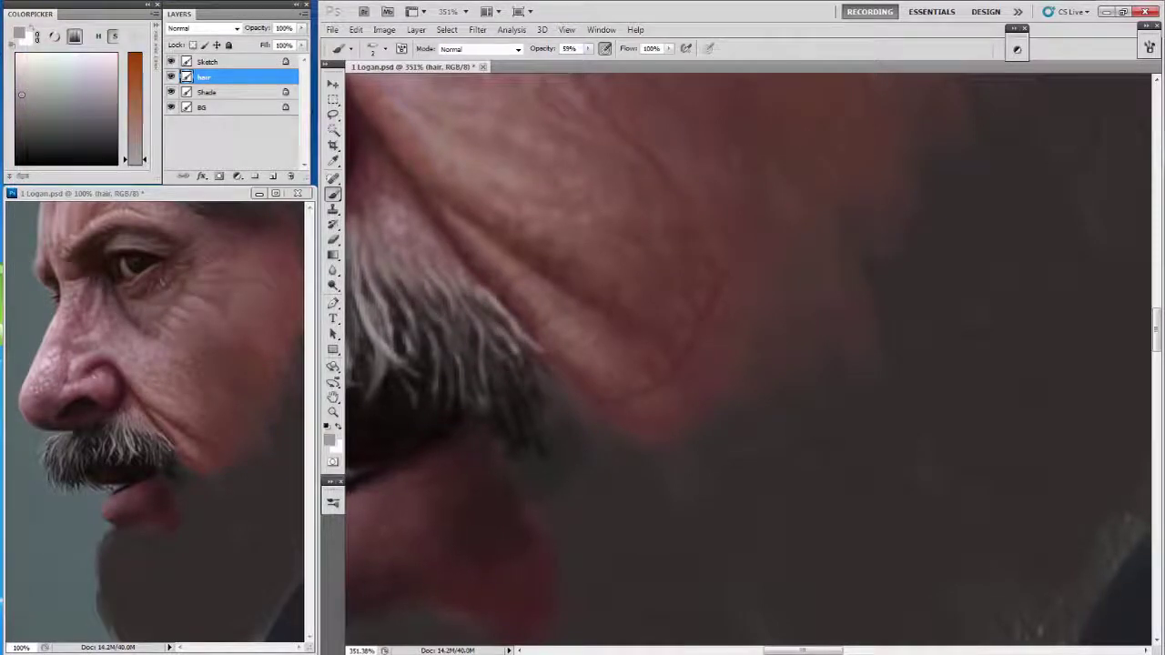
pyautogui.moveTo(382, 268); pyautogui.dragTo(364, 355)
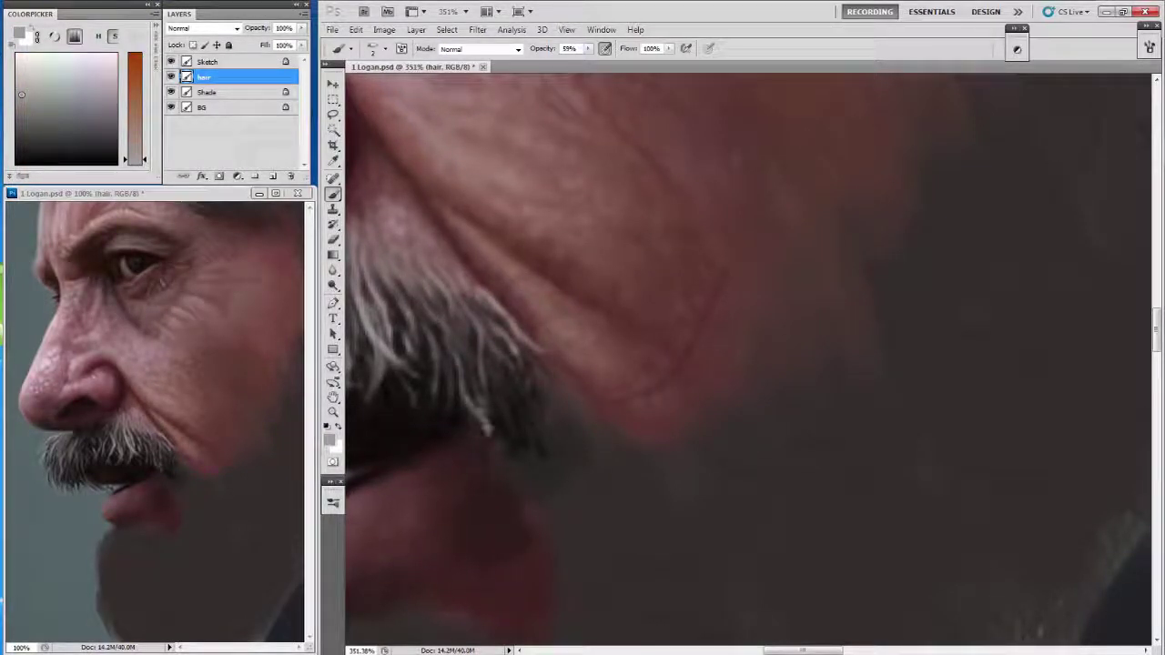
# Re-centre the view on the nose and moustache and reset the colour to black.
pyautogui.moveTo(437, 346)
pyautogui.mouseDown()
pyautogui.moveTo(437, 392)
pyautogui.moveTo(492, 328)
pyautogui.mouseUp()
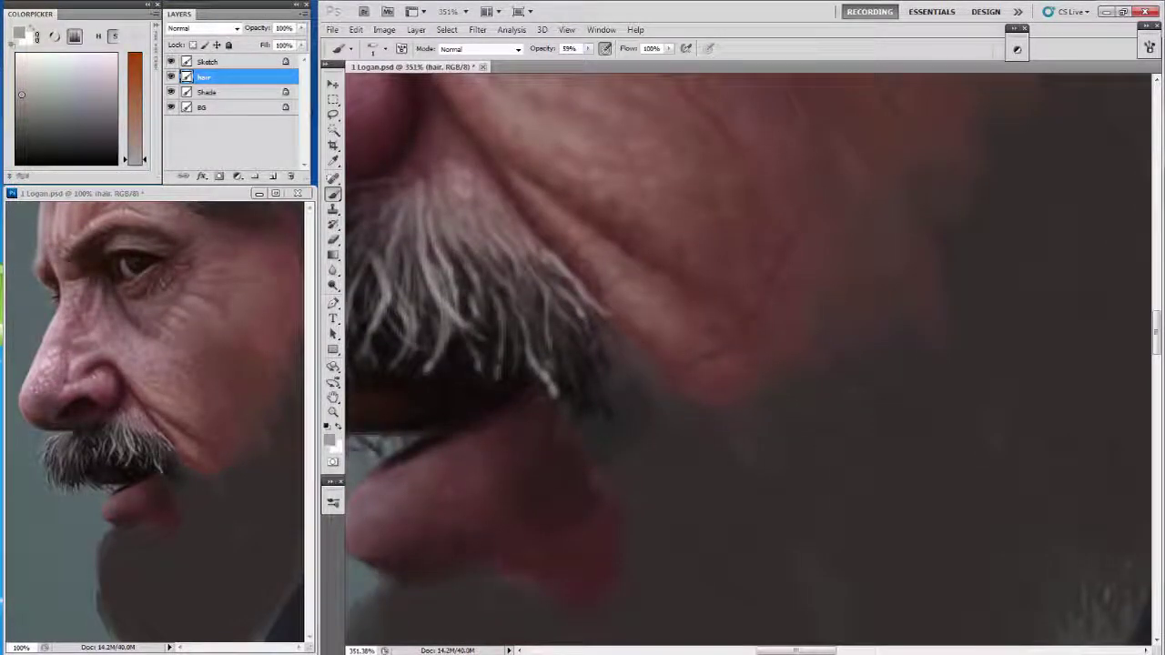
pyautogui.moveTo(565, 342); pyautogui.dragTo(499, 310)
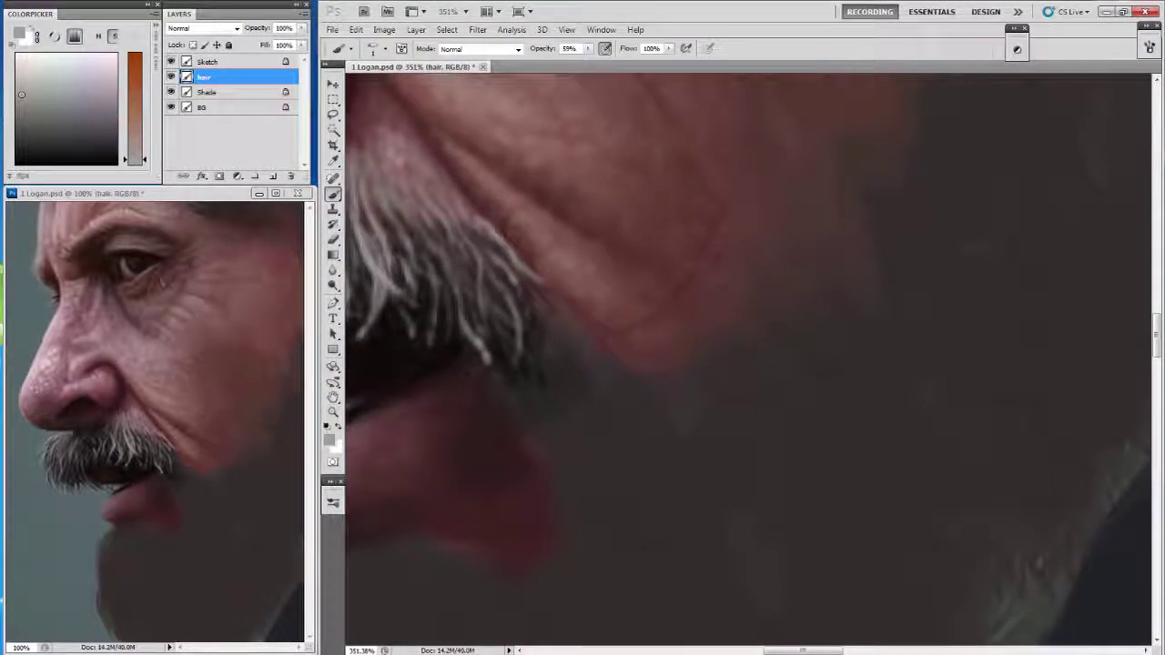
pyautogui.moveTo(471, 210); pyautogui.dragTo(553, 346)
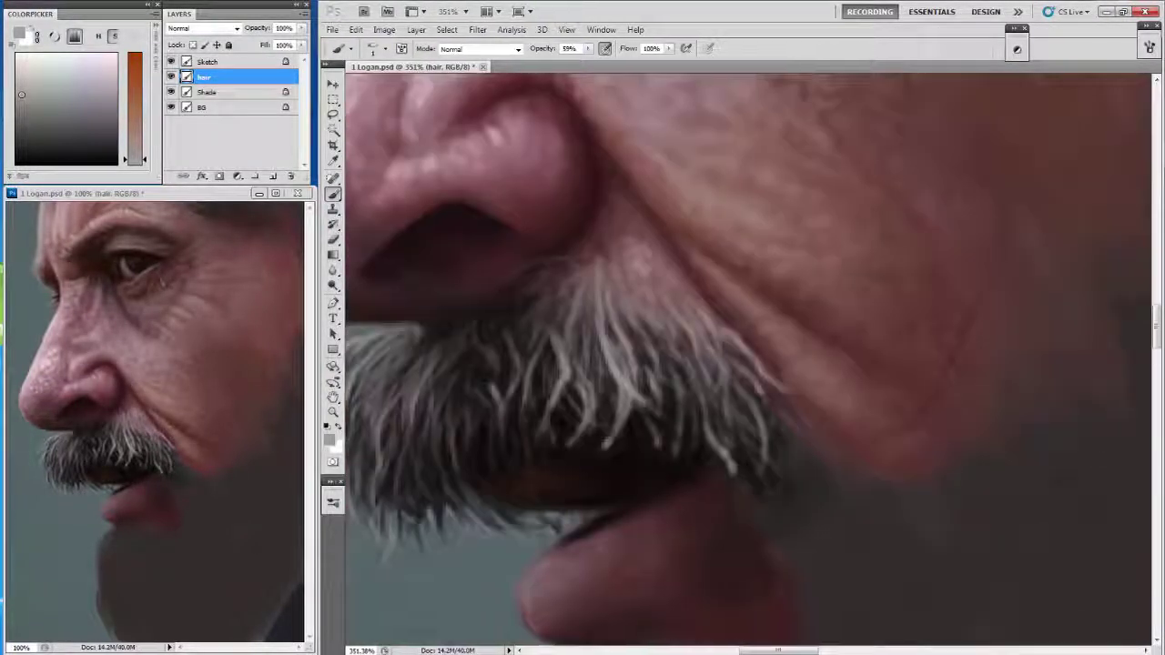
pyautogui.moveTo(437, 337)
pyautogui.mouseDown()
pyautogui.moveTo(542, 329)
pyautogui.moveTo(523, 327)
pyautogui.moveTo(610, 296)
pyautogui.moveTo(624, 327)
pyautogui.mouseUp()
pyautogui.press('d')
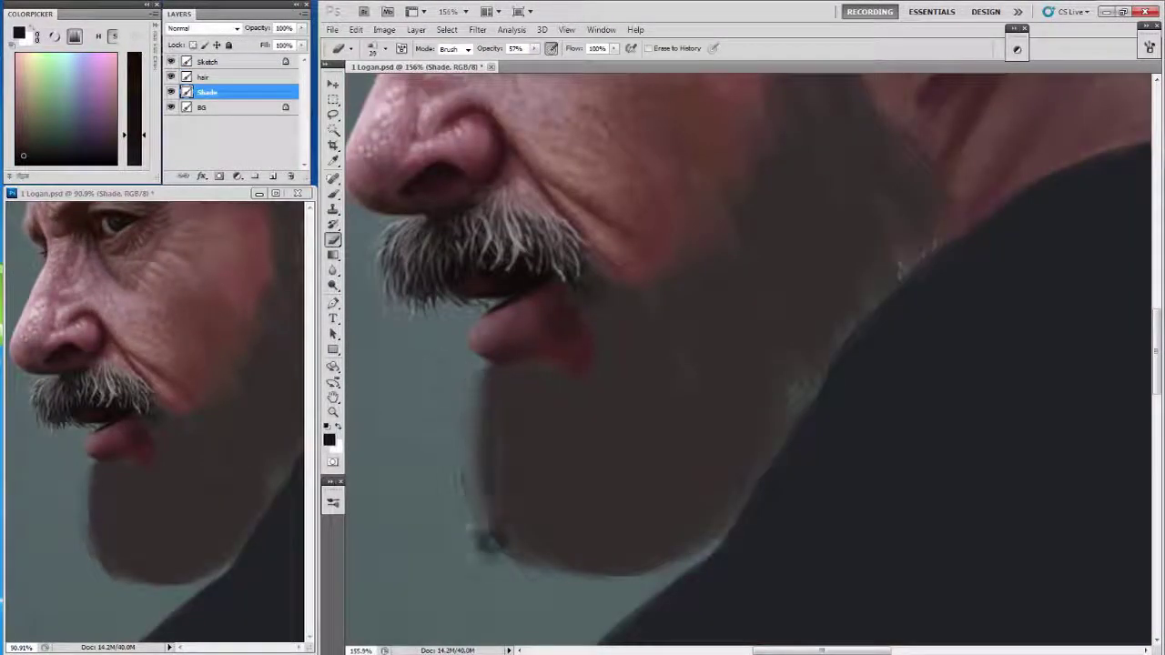
# Erase the shading over the lower beard and chin.
pyautogui.moveTo(465, 414)
pyautogui.mouseDown()
pyautogui.moveTo(546, 555)
pyautogui.moveTo(692, 569)
pyautogui.moveTo(714, 515)
pyautogui.mouseUp()
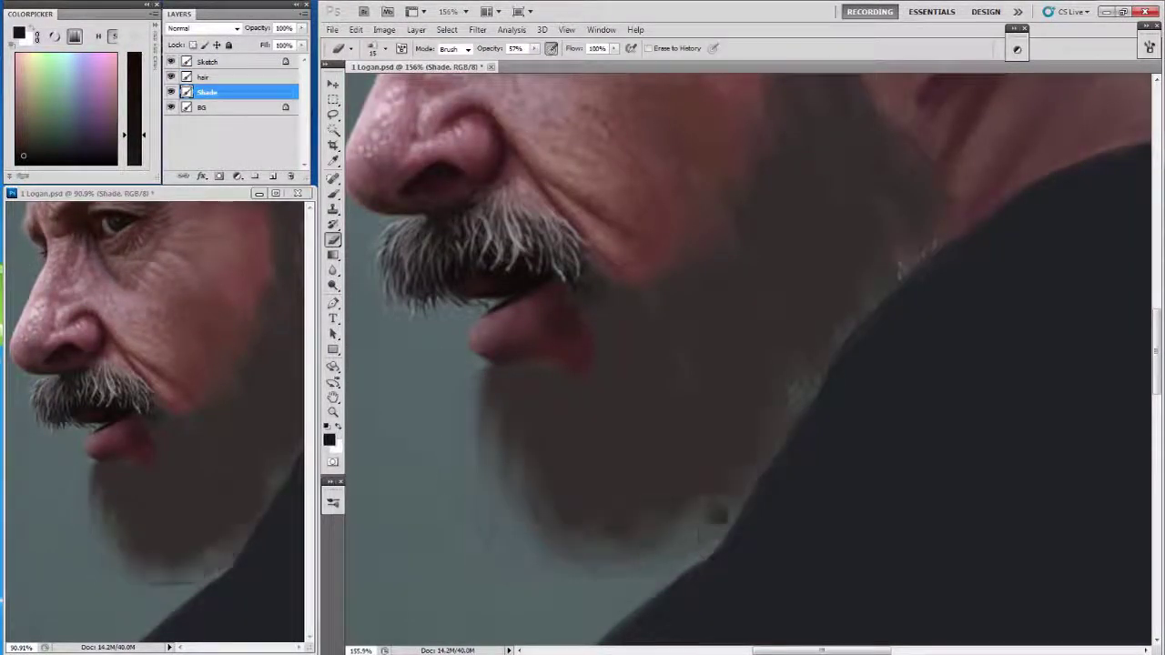
pyautogui.moveTo(429, 482); pyautogui.dragTo(483, 468)
pyautogui.press('b')
pyautogui.moveTo(424, 337); pyautogui.dragTo(397, 301)
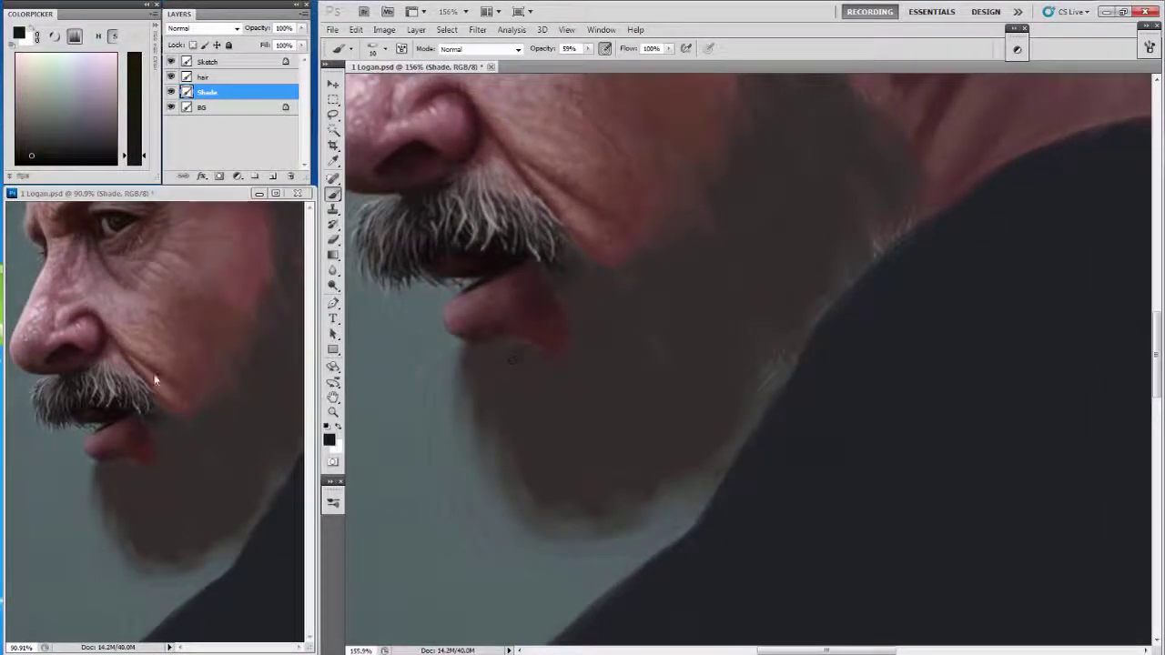
# Pick a smaller bristle brush and paint near-black beard strokes over the chin and jaw.
pyautogui.press(']')
pyautogui.press(']')
pyautogui.click(386, 51)
pyautogui.click(528, 188)
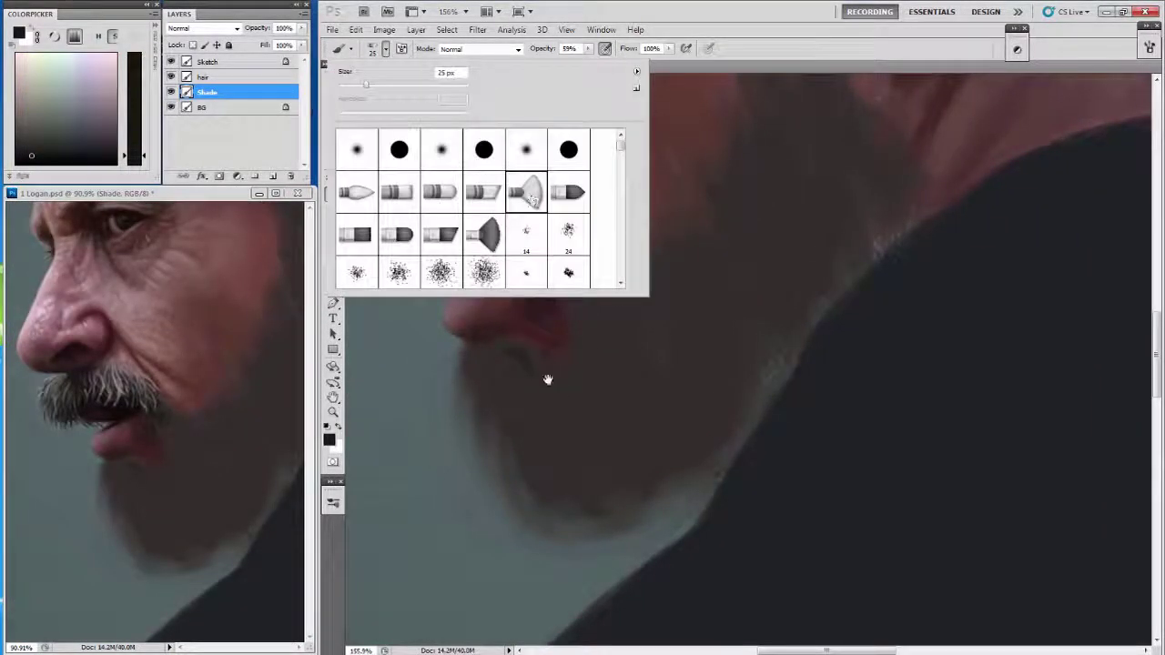
pyautogui.scroll(2, 546, 383)
pyautogui.moveTo(200, 392)
pyautogui.mouseDown()
pyautogui.moveTo(173, 478)
pyautogui.moveTo(218, 546)
pyautogui.mouseUp()
pyautogui.moveTo(154, 483); pyautogui.dragTo(137, 546)
pyautogui.moveTo(446, 410); pyautogui.dragTo(474, 478)
pyautogui.moveTo(428, 391); pyautogui.dragTo(528, 455)
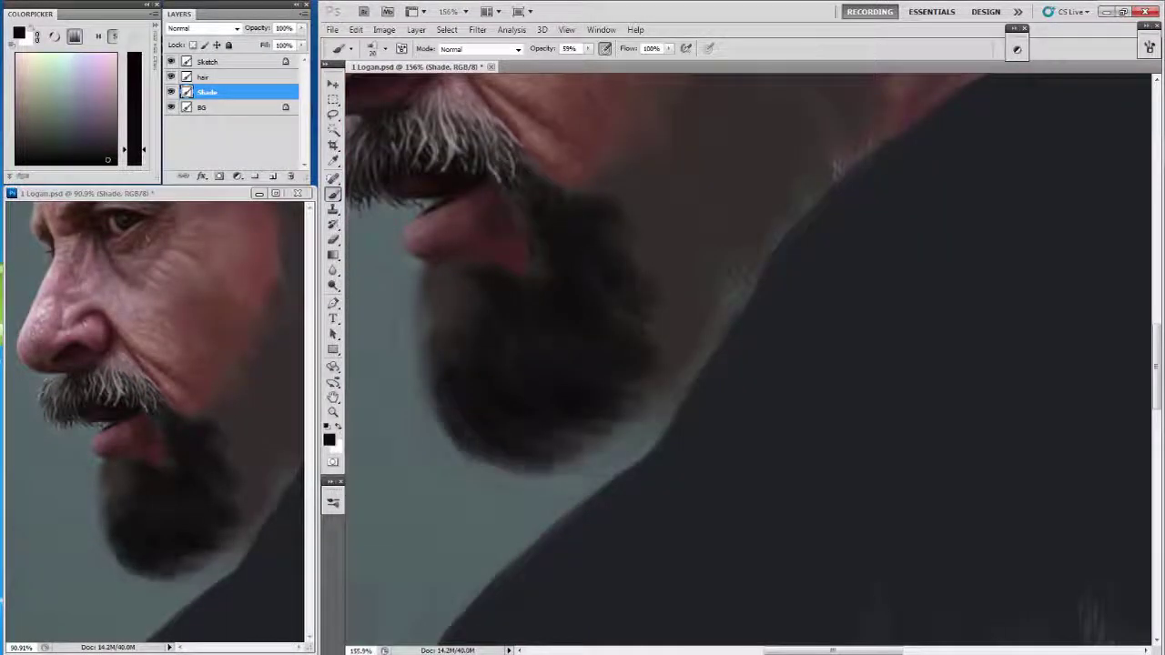
pyautogui.moveTo(437, 414); pyautogui.dragTo(610, 473)
# Resize the brush to 10 and sample a dark reddish grey from the beard on the hair layer.
pyautogui.press(']')
pyautogui.click(227, 77)
pyautogui.keyDown('alt'); pyautogui.click(488, 328); pyautogui.keyUp('alt')
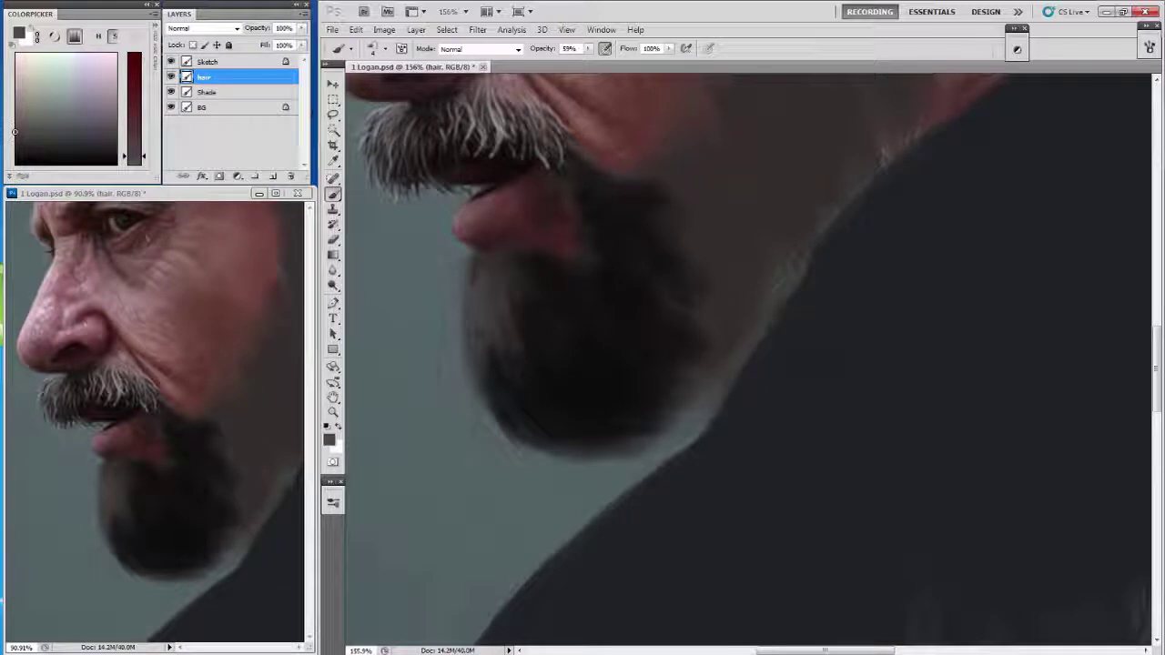
# Paint reddish and grey strands along the beard's lower-left and left edge.
pyautogui.moveTo(484, 381); pyautogui.dragTo(519, 422)
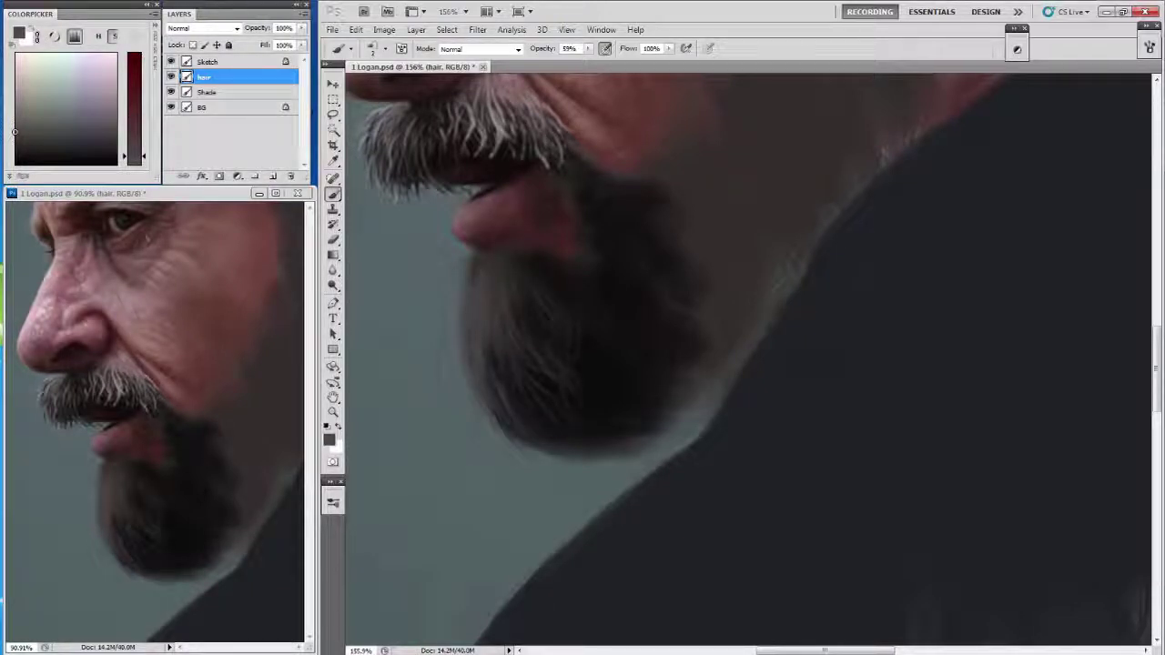
pyautogui.moveTo(443, 284); pyautogui.dragTo(435, 343)
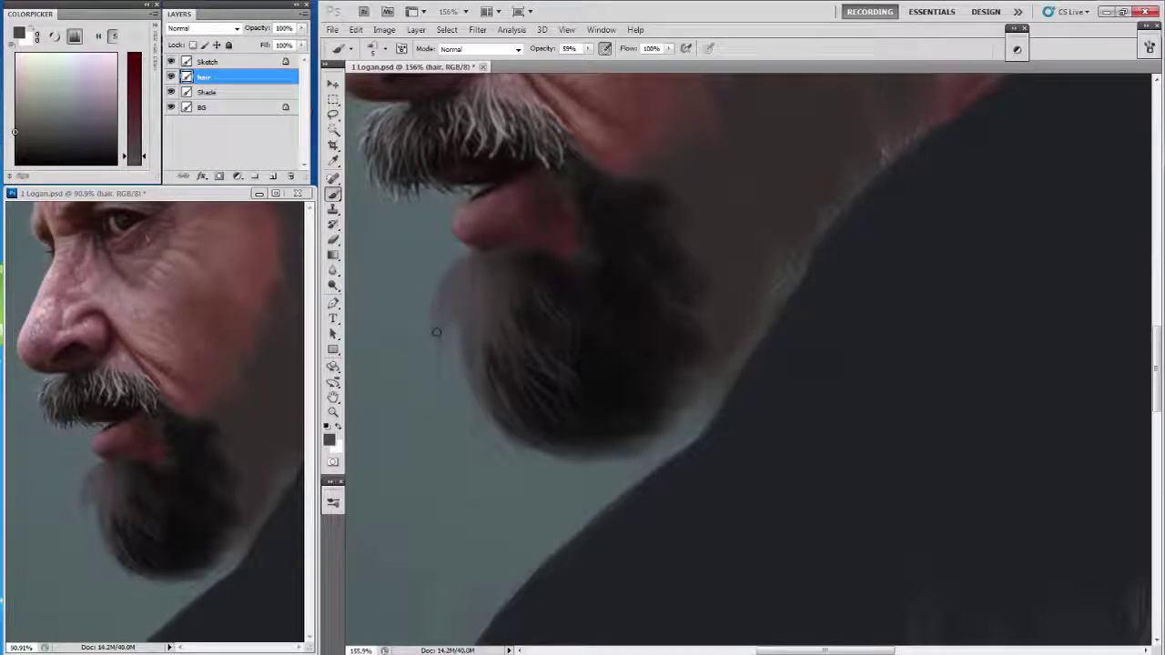
pyautogui.scroll(3, 382, 277)
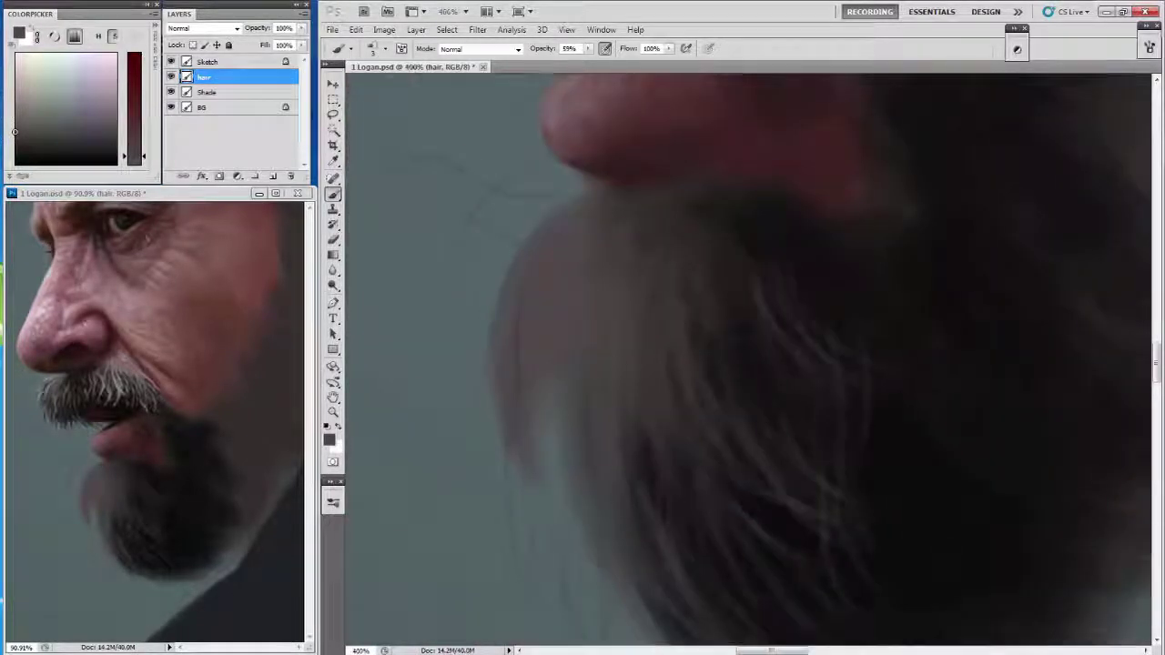
# Raise the brush opacity to 81% and paint a lighter strand into the beard.
pyautogui.click(385, 50)
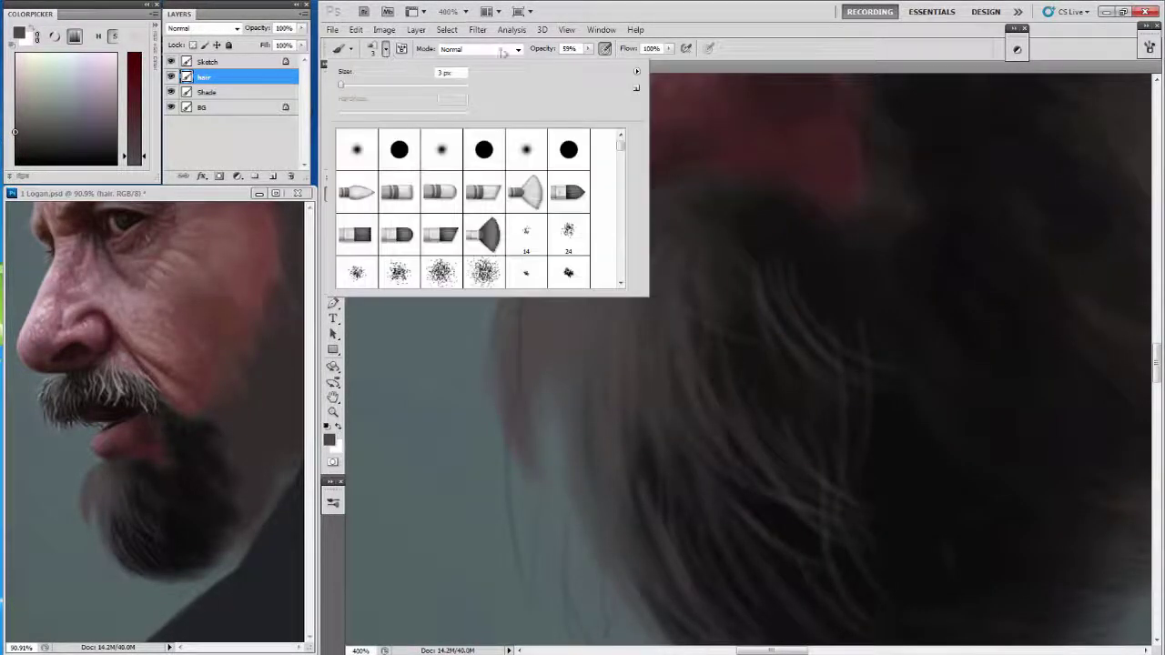
pyautogui.press('Return')
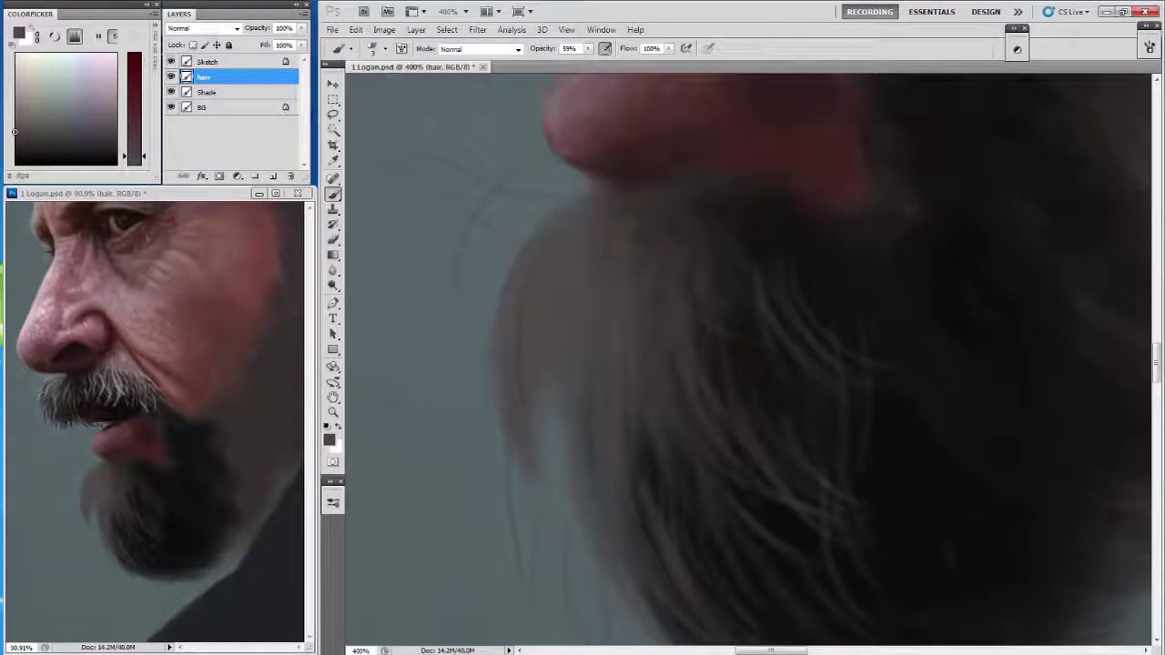
pyautogui.press('8')
pyautogui.press('1')
pyautogui.keyDown('alt'); pyautogui.click(535, 292); pyautogui.keyUp('alt')
pyautogui.moveTo(537, 275); pyautogui.dragTo(530, 339)
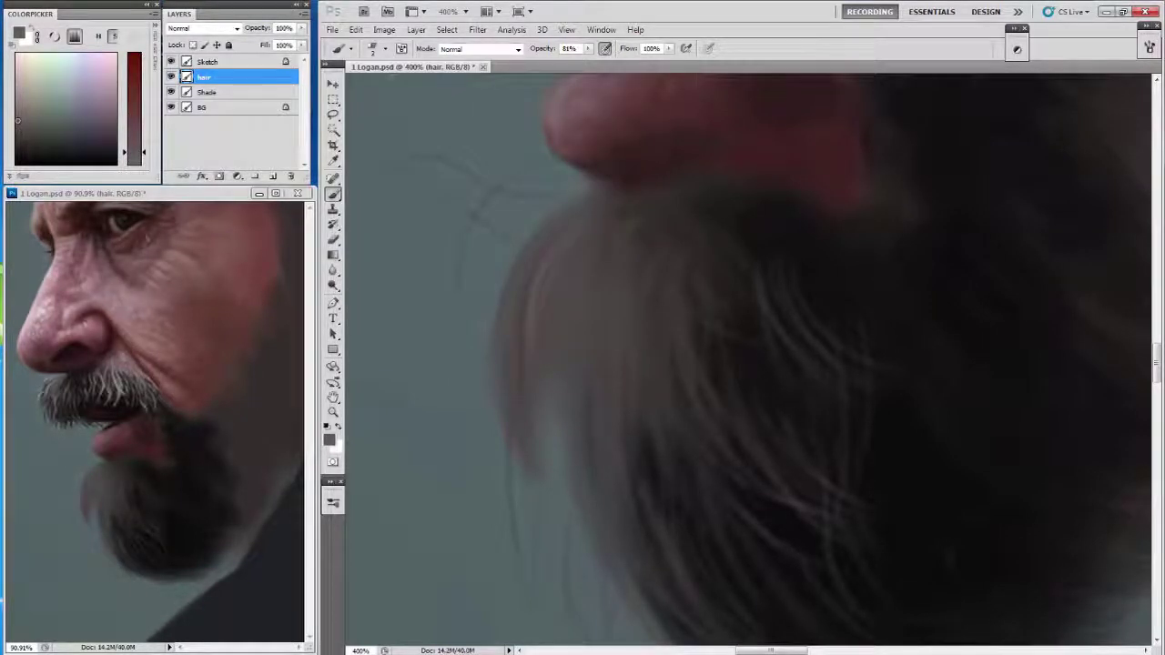
# Switch to near-black and paint dark strands down the beard's left edge.
pyautogui.keyDown('alt'); pyautogui.click(597, 262); pyautogui.keyUp('alt')
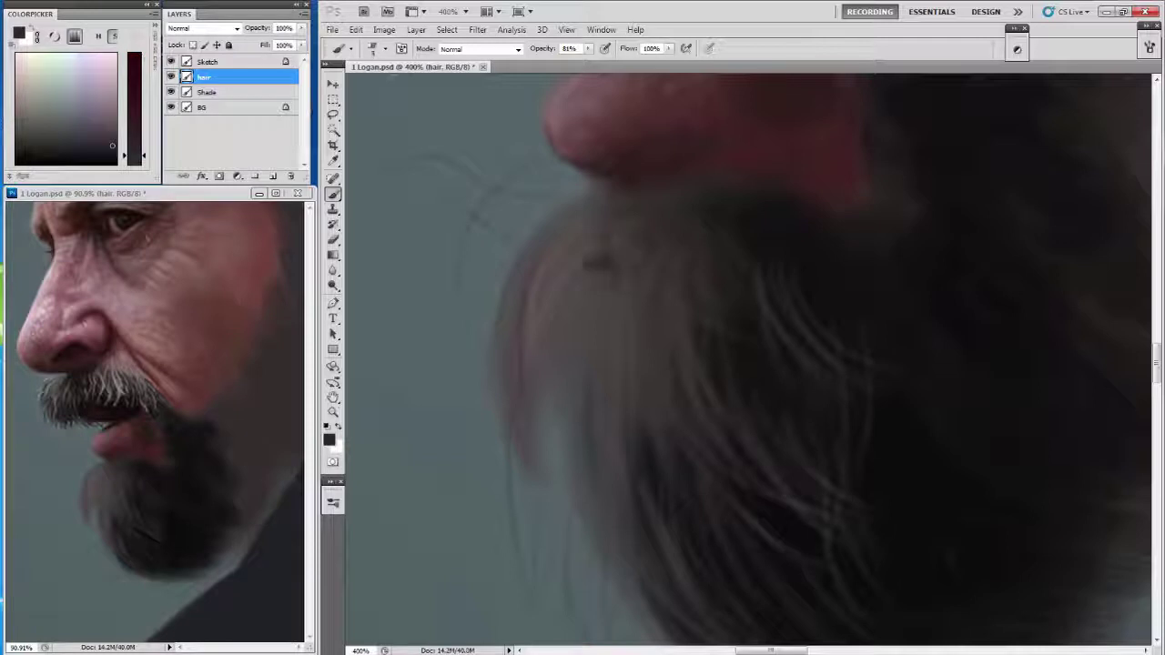
pyautogui.keyDown('alt'); pyautogui.click(688, 219); pyautogui.keyUp('alt')
pyautogui.moveTo(635, 217)
pyautogui.mouseDown()
pyautogui.moveTo(661, 228)
pyautogui.moveTo(701, 202)
pyautogui.mouseUp()
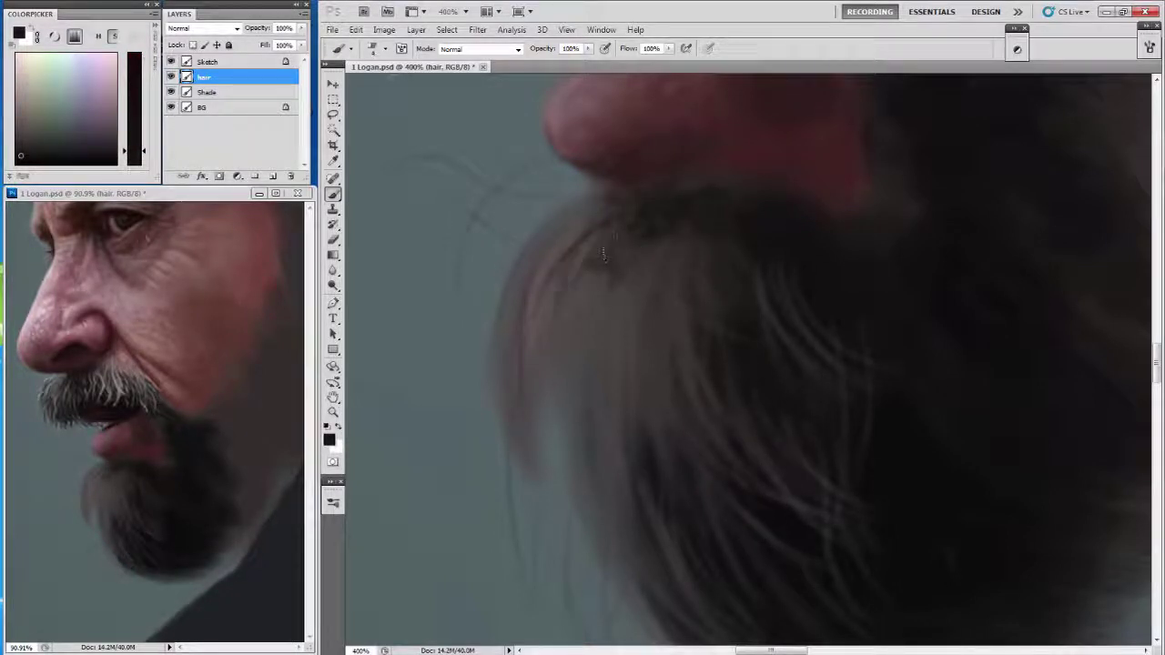
pyautogui.moveTo(593, 296); pyautogui.dragTo(544, 350)
pyautogui.moveTo(577, 266); pyautogui.dragTo(563, 312)
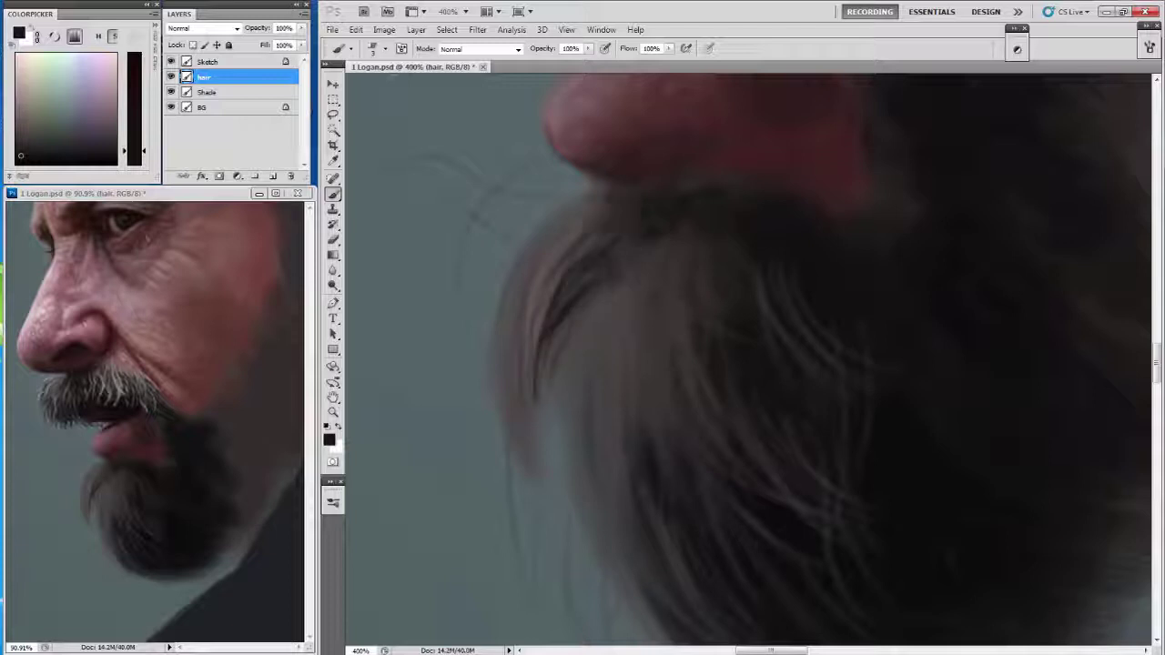
# Switch to mid grey and paint light grey strands across the beard's left side.
pyautogui.keyDown('alt'); pyautogui.click(612, 374); pyautogui.keyUp('alt')
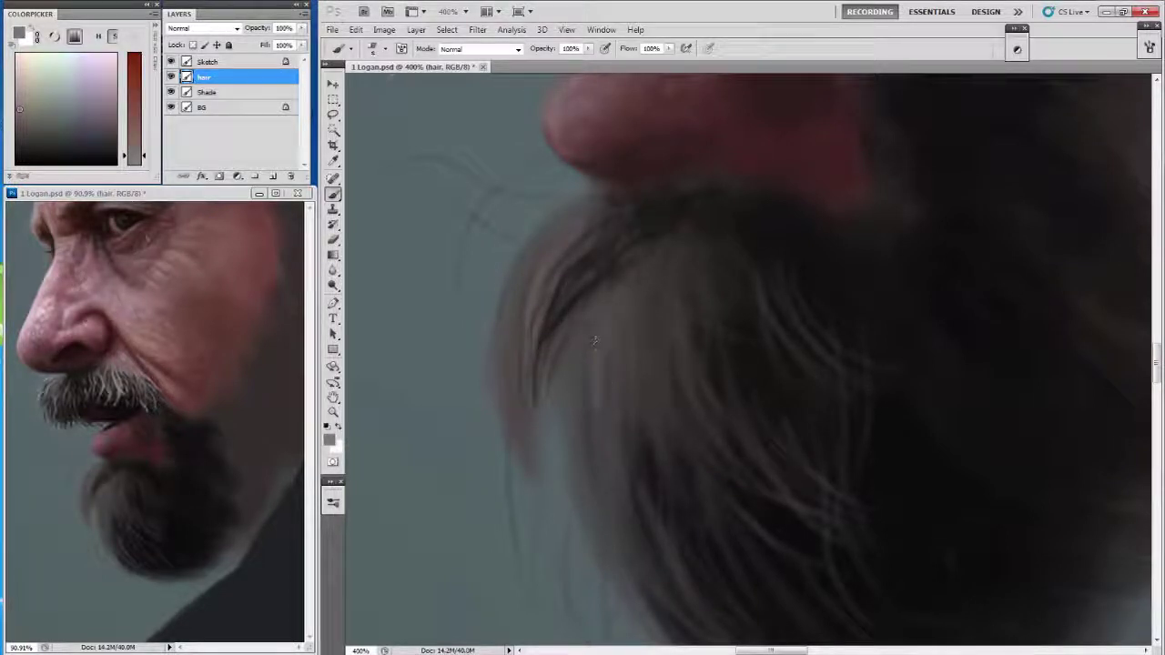
pyautogui.moveTo(593, 342); pyautogui.dragTo(605, 383)
pyautogui.moveTo(545, 235)
pyautogui.mouseDown()
pyautogui.moveTo(524, 274)
pyautogui.moveTo(579, 400)
pyautogui.mouseUp()
pyautogui.moveTo(612, 315)
pyautogui.mouseDown()
pyautogui.moveTo(637, 435)
pyautogui.moveTo(678, 437)
pyautogui.mouseUp()
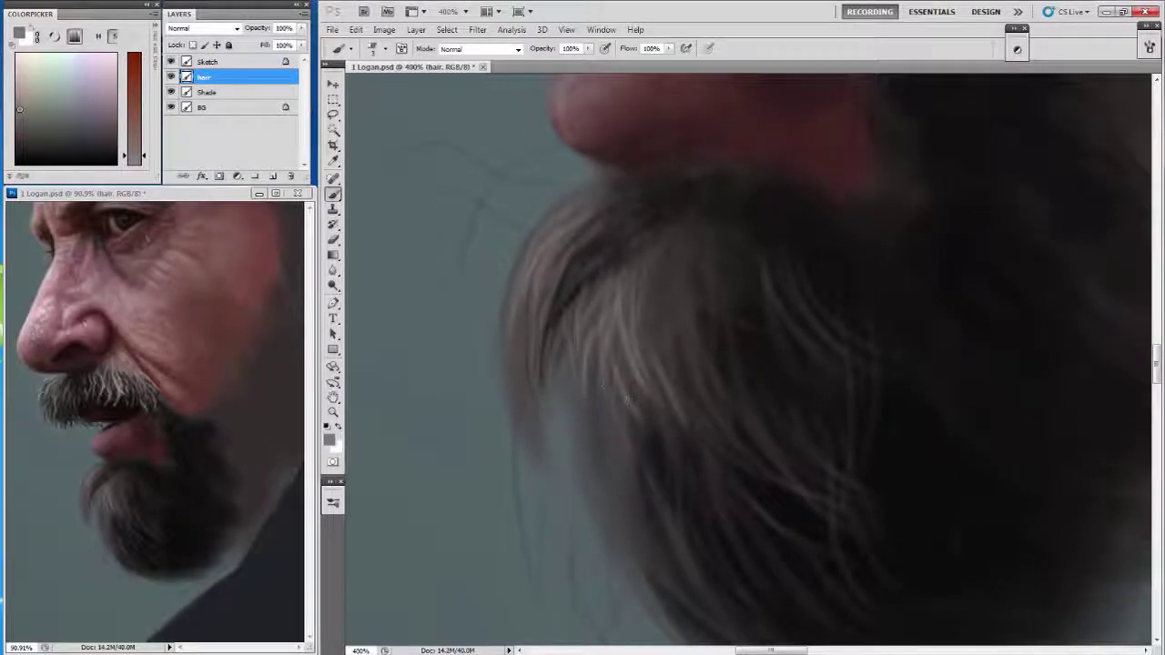
pyautogui.moveTo(626, 398)
pyautogui.mouseDown()
pyautogui.moveTo(601, 370)
pyautogui.moveTo(581, 464)
pyautogui.mouseUp()
pyautogui.moveTo(567, 381); pyautogui.dragTo(581, 406)
# Zoom in and paint dark 100%-opacity strokes along the beard's lower-left edge.
pyautogui.hotkey('ctrl', '+')
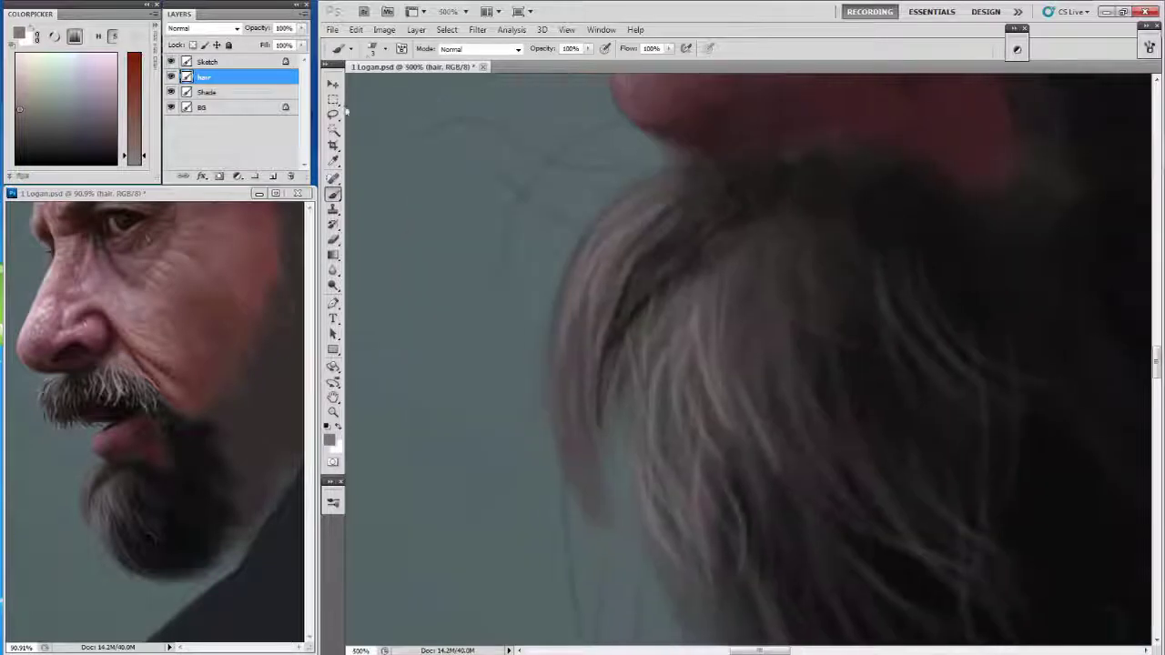
pyautogui.click(373, 48)
pyautogui.moveTo(565, 48); pyautogui.dragTo(542, 50)
pyautogui.keyDown('alt'); pyautogui.click(606, 409); pyautogui.keyUp('alt')
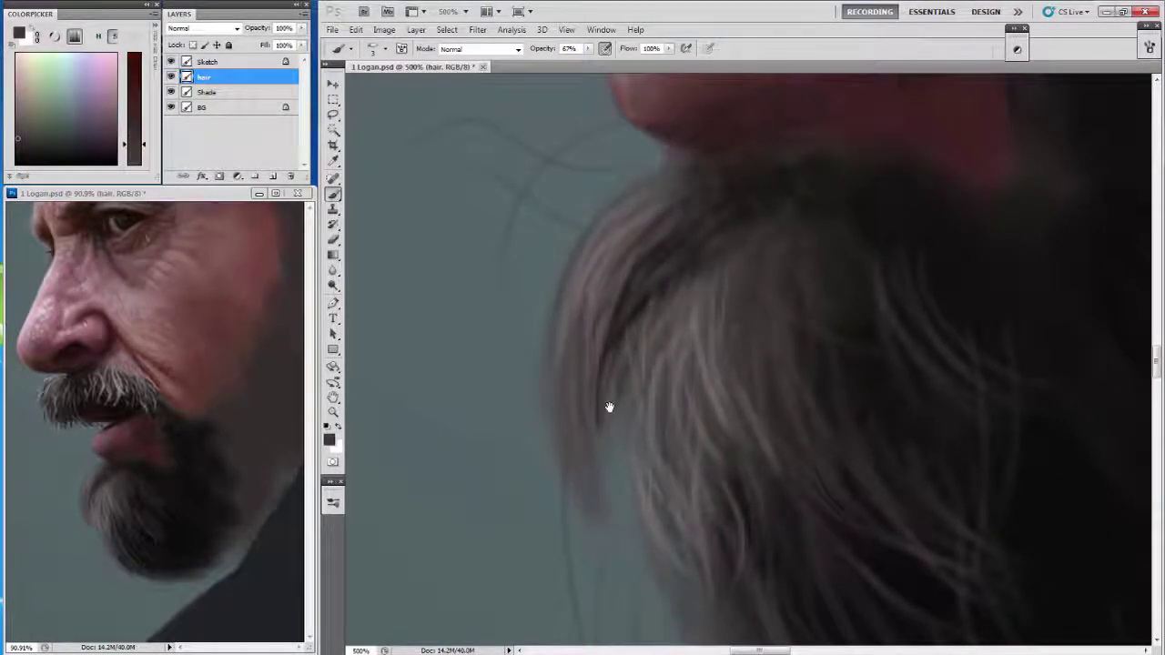
pyautogui.press('0')
pyautogui.moveTo(606, 409)
pyautogui.mouseDown()
pyautogui.moveTo(637, 412)
pyautogui.moveTo(627, 490)
pyautogui.mouseUp()
pyautogui.moveTo(628, 314); pyautogui.dragTo(623, 478)
pyautogui.keyDown('alt'); pyautogui.click(658, 300); pyautogui.keyUp('alt')
pyautogui.moveTo(638, 401); pyautogui.dragTo(642, 486)
# Sample a lighter reddish grey and paint light strands over the hair, redoing one stroke.
pyautogui.keyDown('alt'); pyautogui.click(656, 364); pyautogui.keyUp('alt')
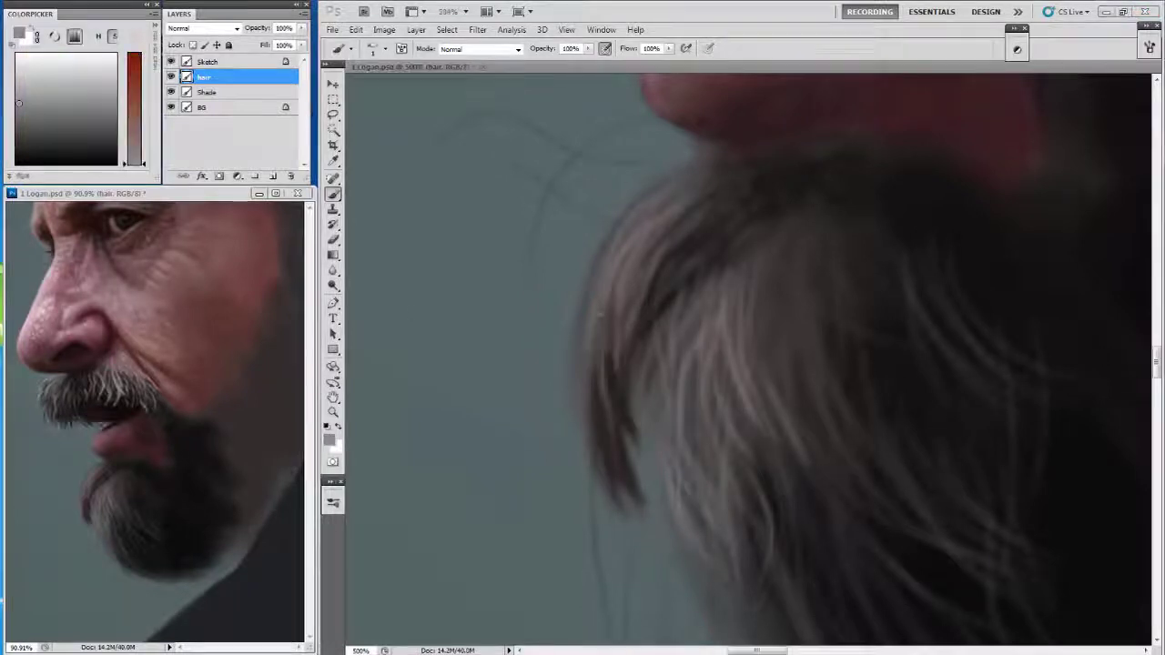
pyautogui.moveTo(671, 403); pyautogui.dragTo(598, 358)
pyautogui.click(382, 48)
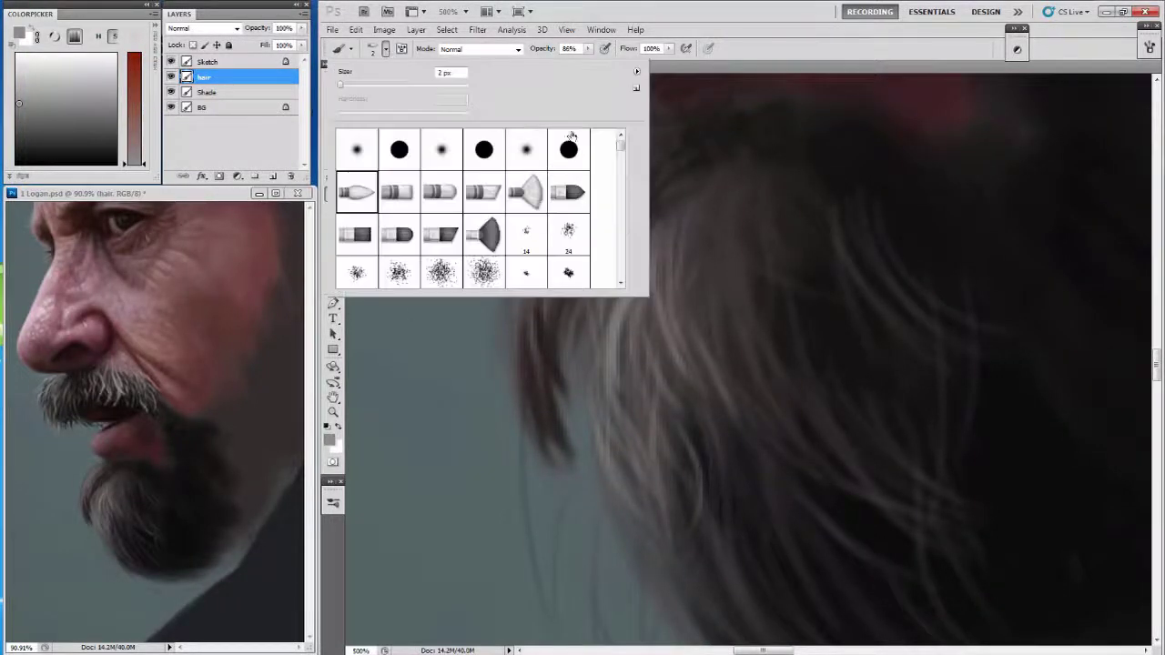
pyautogui.doubleClick(357, 236)
pyautogui.moveTo(653, 335)
pyautogui.mouseDown()
pyautogui.moveTo(605, 491)
pyautogui.moveTo(614, 278)
pyautogui.moveTo(560, 357)
pyautogui.mouseUp()
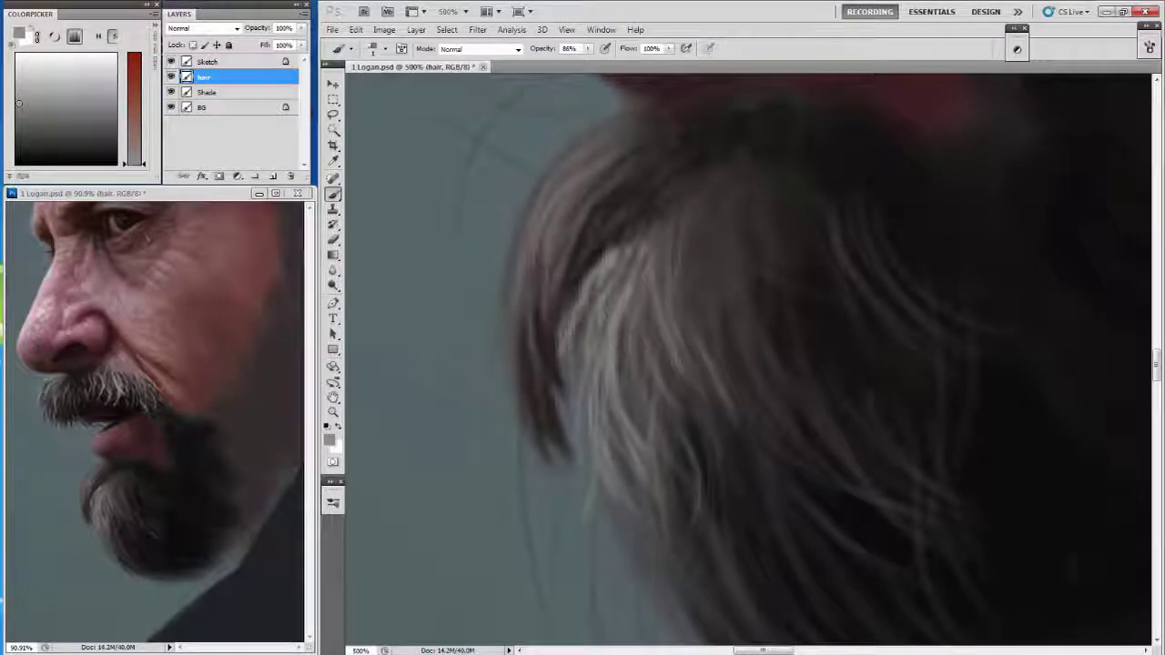
pyautogui.moveTo(579, 314)
pyautogui.mouseDown()
pyautogui.moveTo(569, 342)
pyautogui.moveTo(587, 310)
pyautogui.mouseUp()
pyautogui.hotkey('ctrl', 'z')
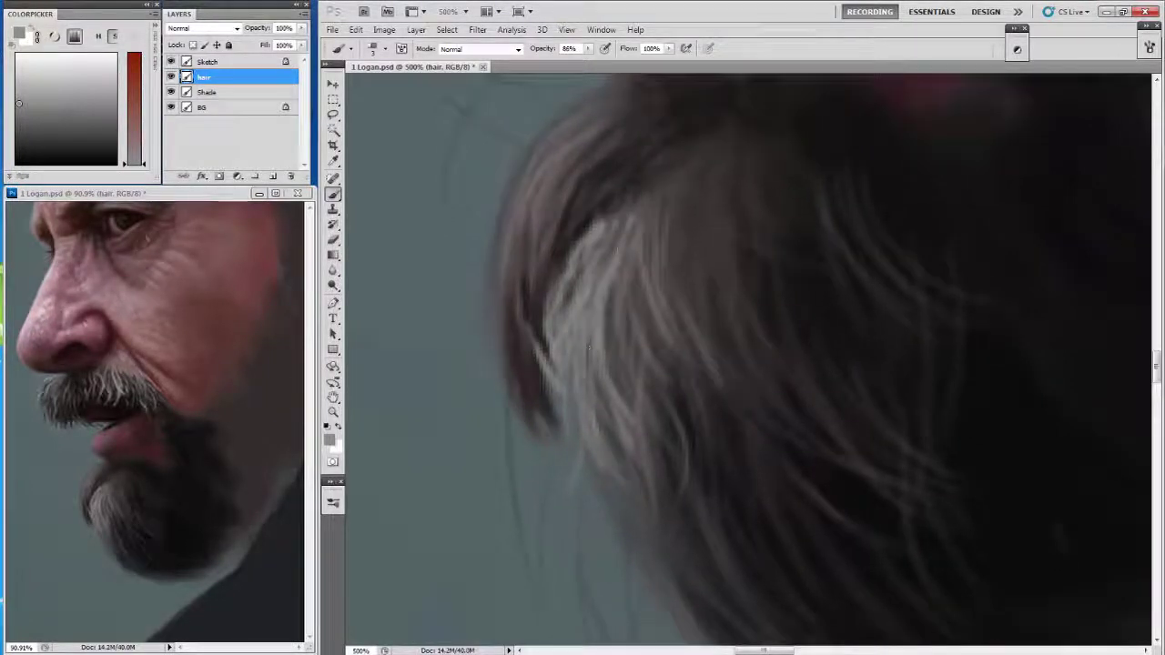
pyautogui.moveTo(646, 250)
pyautogui.mouseDown()
pyautogui.moveTo(620, 291)
pyautogui.moveTo(653, 392)
pyautogui.moveTo(608, 337)
pyautogui.mouseUp()
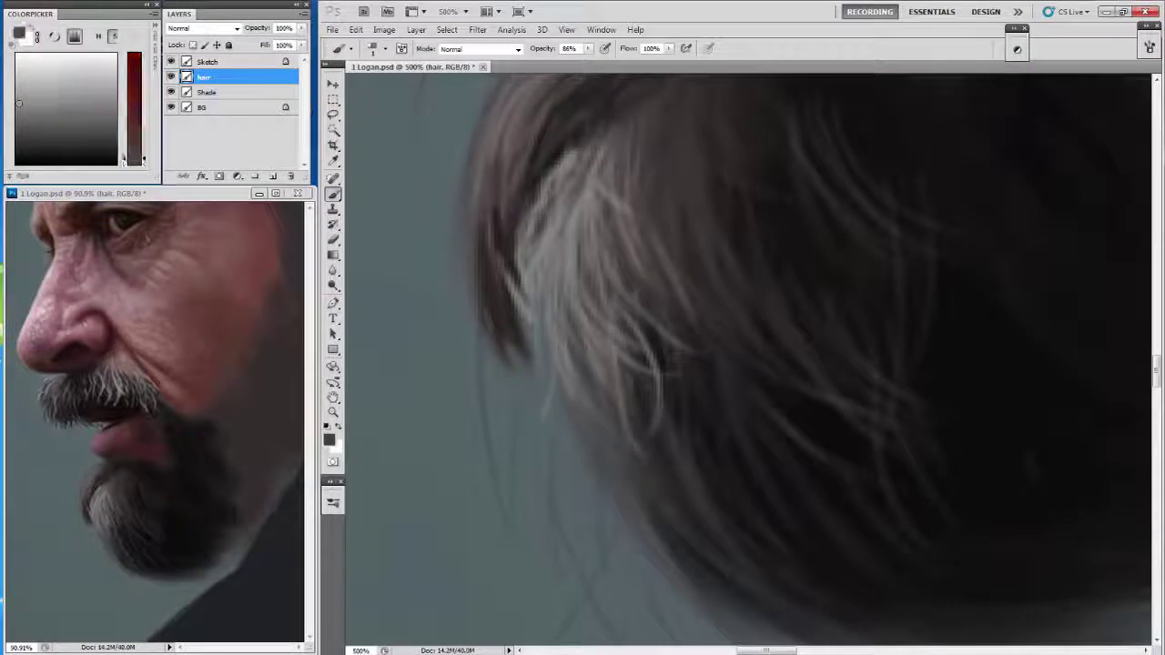
# At 100% opacity, paint light, redder hair strands through the beard.
pyautogui.click(385, 48)
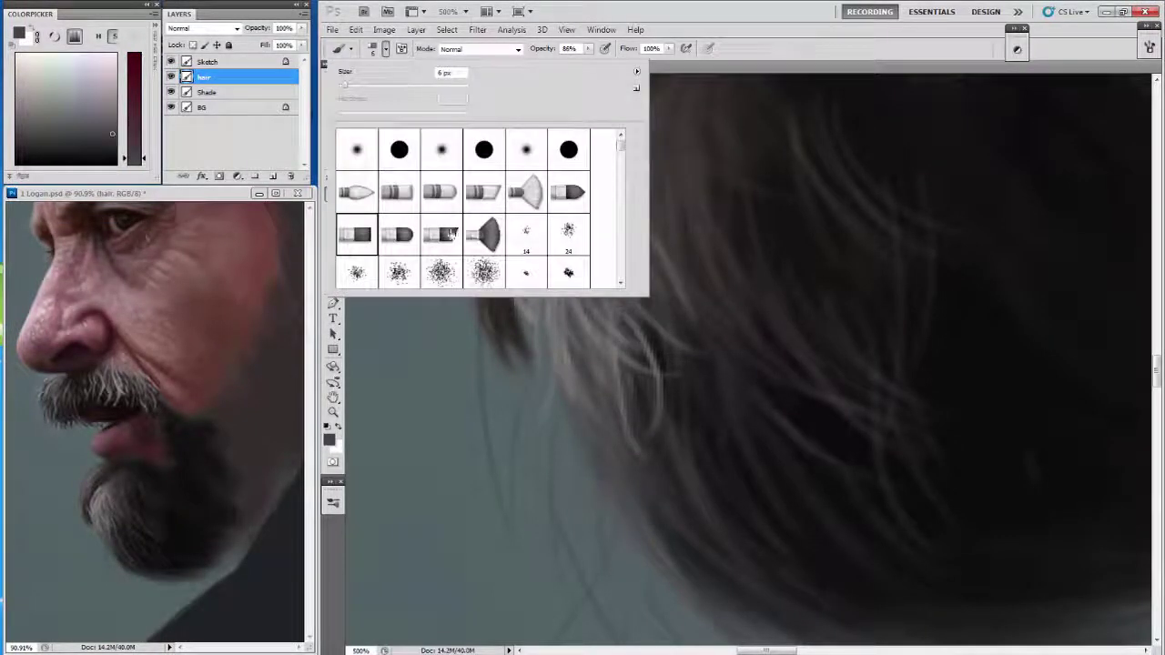
pyautogui.press('Escape')
pyautogui.press('0')
pyautogui.keyDown('alt'); pyautogui.click(511, 340); pyautogui.keyUp('alt')
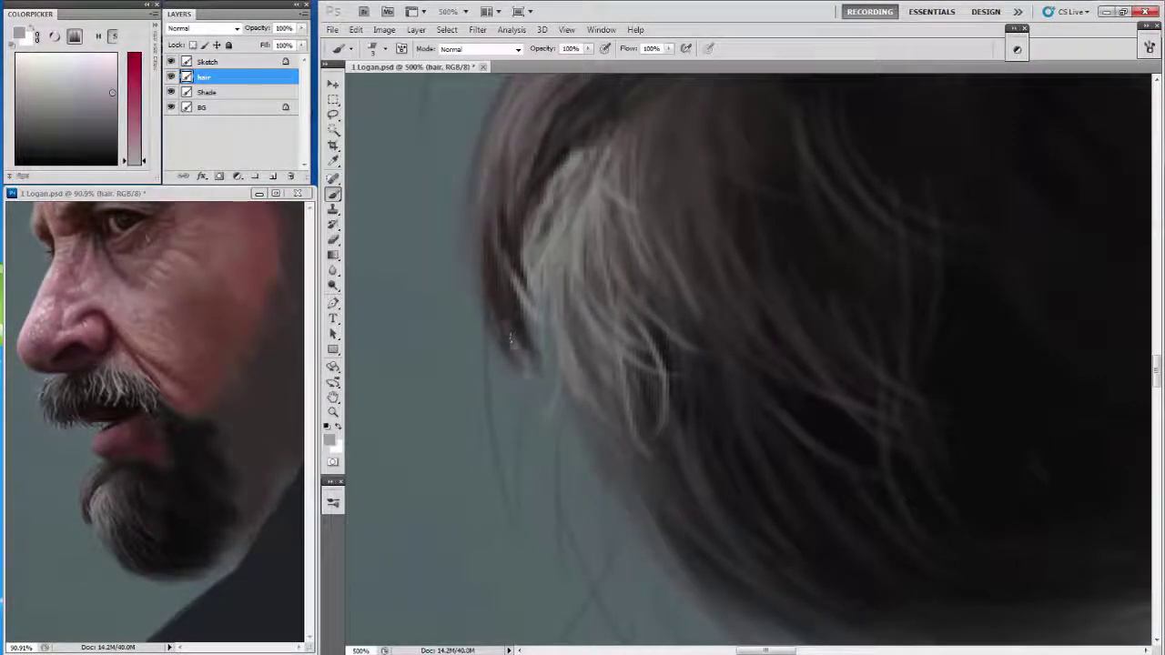
pyautogui.moveTo(573, 266); pyautogui.dragTo(547, 373)
pyautogui.moveTo(587, 208); pyautogui.dragTo(566, 346)
pyautogui.moveTo(582, 409); pyautogui.dragTo(555, 373)
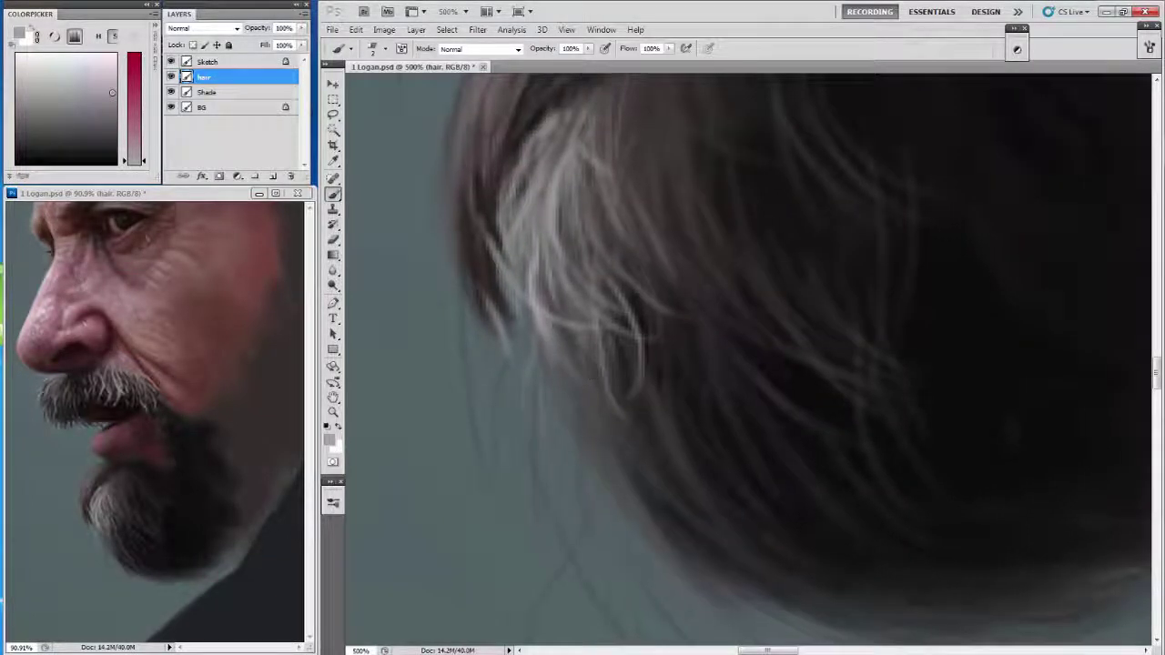
# Add more light strands, concentrating on the hair's left edge.
pyautogui.moveTo(546, 310)
pyautogui.mouseDown()
pyautogui.moveTo(532, 460)
pyautogui.moveTo(560, 355)
pyautogui.mouseUp()
pyautogui.moveTo(638, 287); pyautogui.dragTo(610, 346)
pyautogui.moveTo(578, 228); pyautogui.dragTo(559, 410)
pyautogui.moveTo(546, 182); pyautogui.dragTo(614, 275)
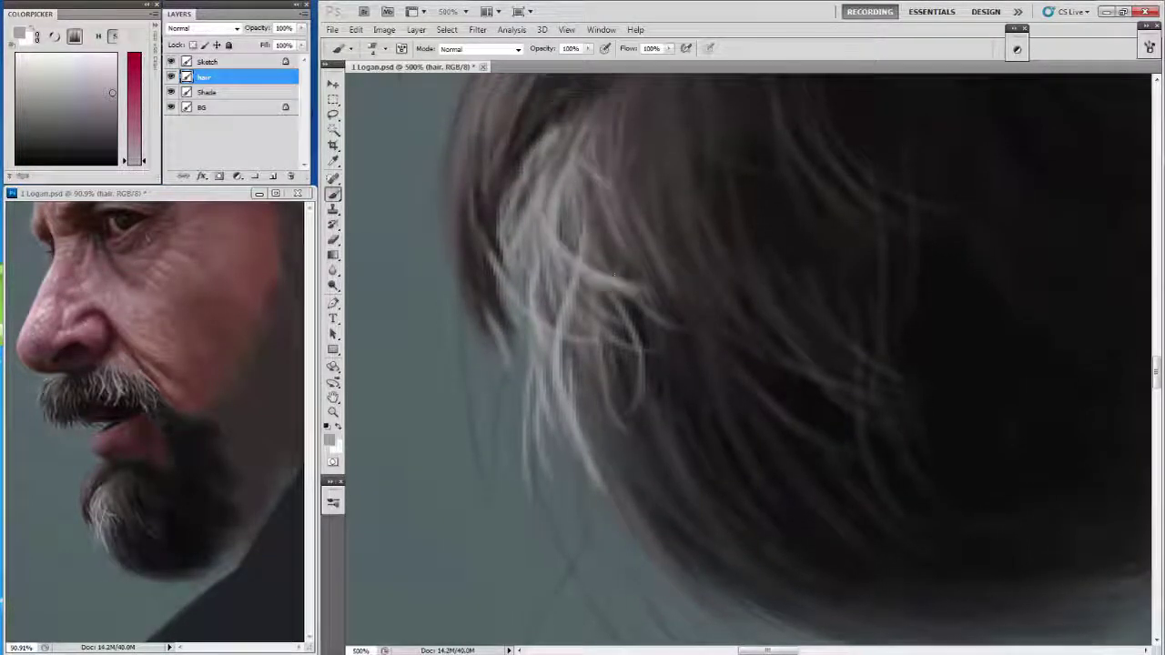
pyautogui.moveTo(505, 337)
pyautogui.mouseDown()
pyautogui.moveTo(475, 460)
pyautogui.moveTo(487, 431)
pyautogui.mouseUp()
pyautogui.moveTo(503, 424); pyautogui.dragTo(479, 484)
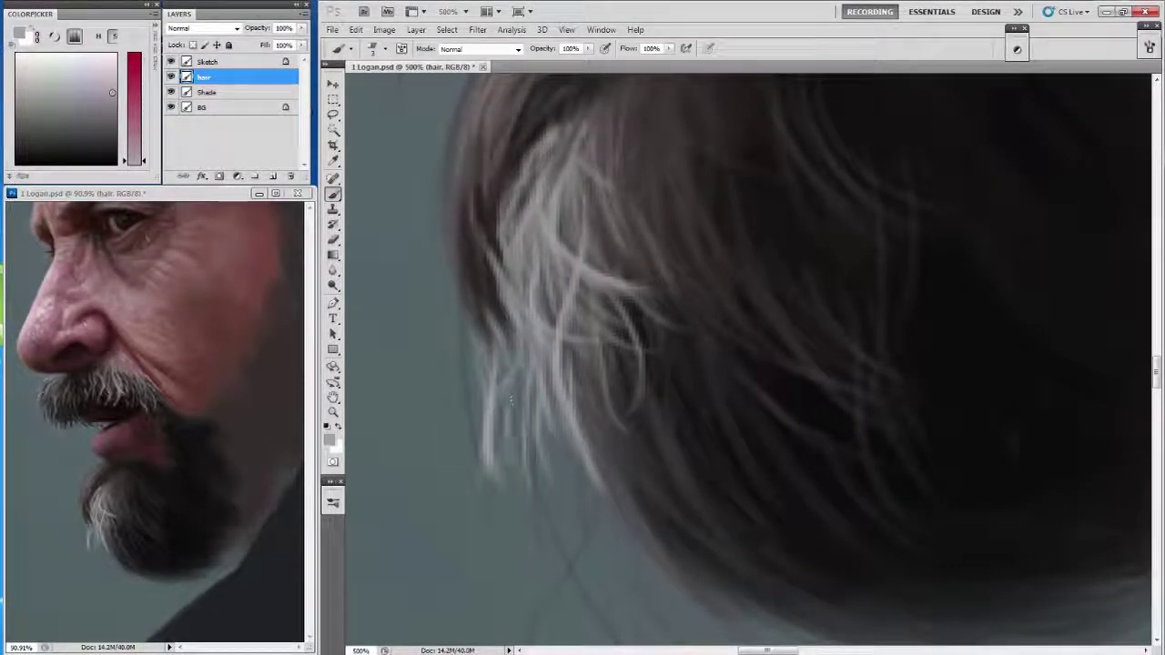
pyautogui.moveTo(514, 382); pyautogui.dragTo(505, 437)
pyautogui.moveTo(489, 406); pyautogui.dragTo(441, 437)
# Reposition the view and paint near-black strokes darkening the hair's left edge.
pyautogui.moveTo(534, 332)
pyautogui.mouseDown()
pyautogui.moveTo(565, 347)
pyautogui.moveTo(464, 224)
pyautogui.mouseUp()
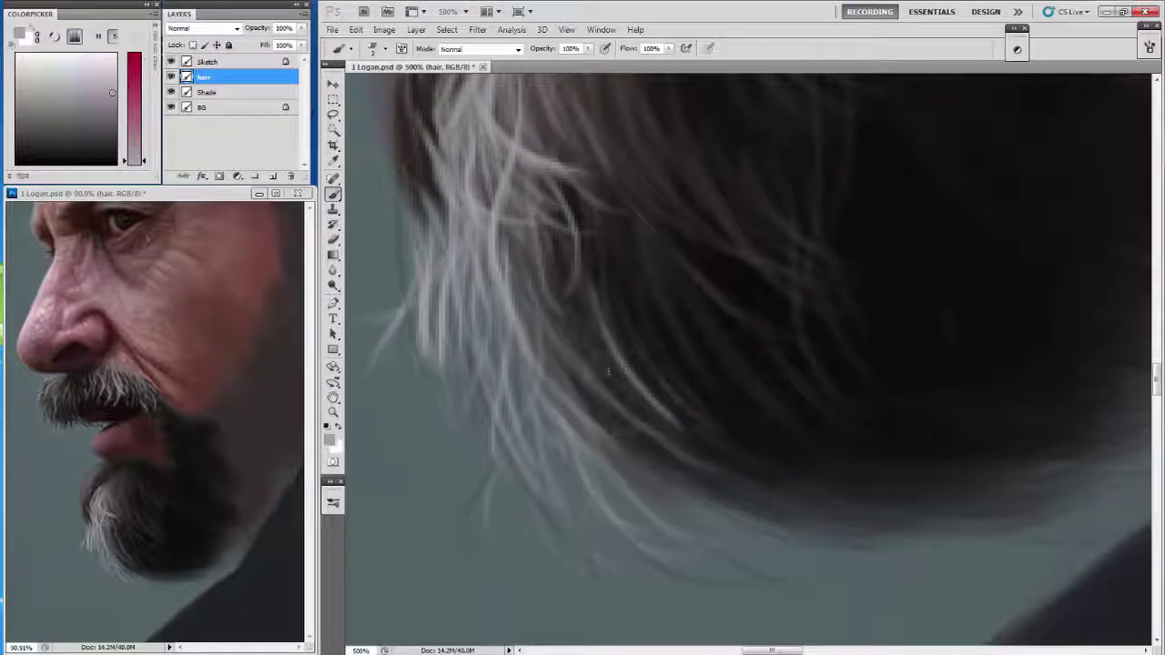
pyautogui.moveTo(584, 437); pyautogui.dragTo(591, 574)
pyautogui.moveTo(583, 365)
pyautogui.mouseDown()
pyautogui.moveTo(591, 519)
pyautogui.moveTo(501, 336)
pyautogui.mouseUp()
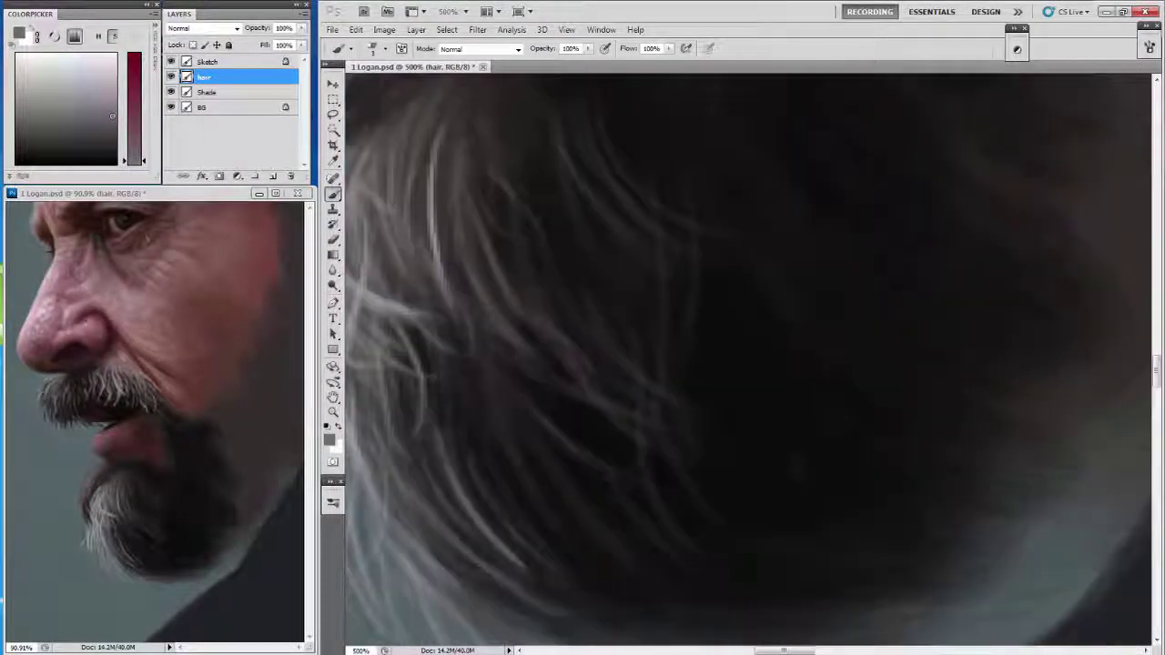
pyautogui.moveTo(455, 428); pyautogui.dragTo(455, 310)
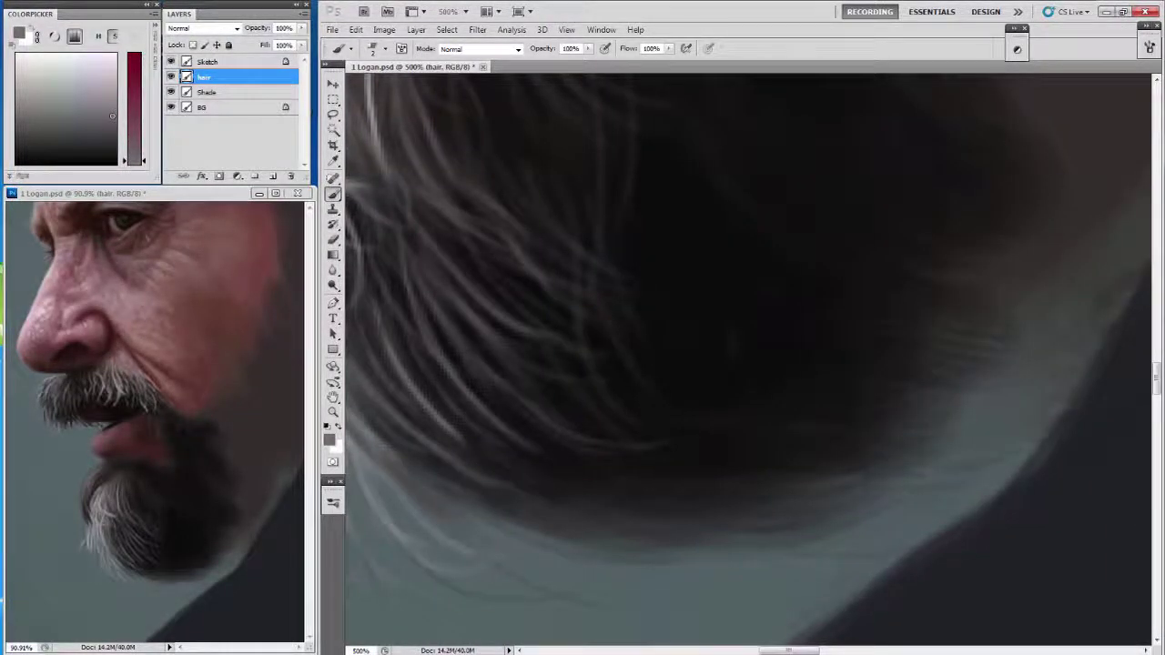
pyautogui.moveTo(391, 119); pyautogui.dragTo(446, 328)
pyautogui.moveTo(458, 268); pyautogui.dragTo(509, 373)
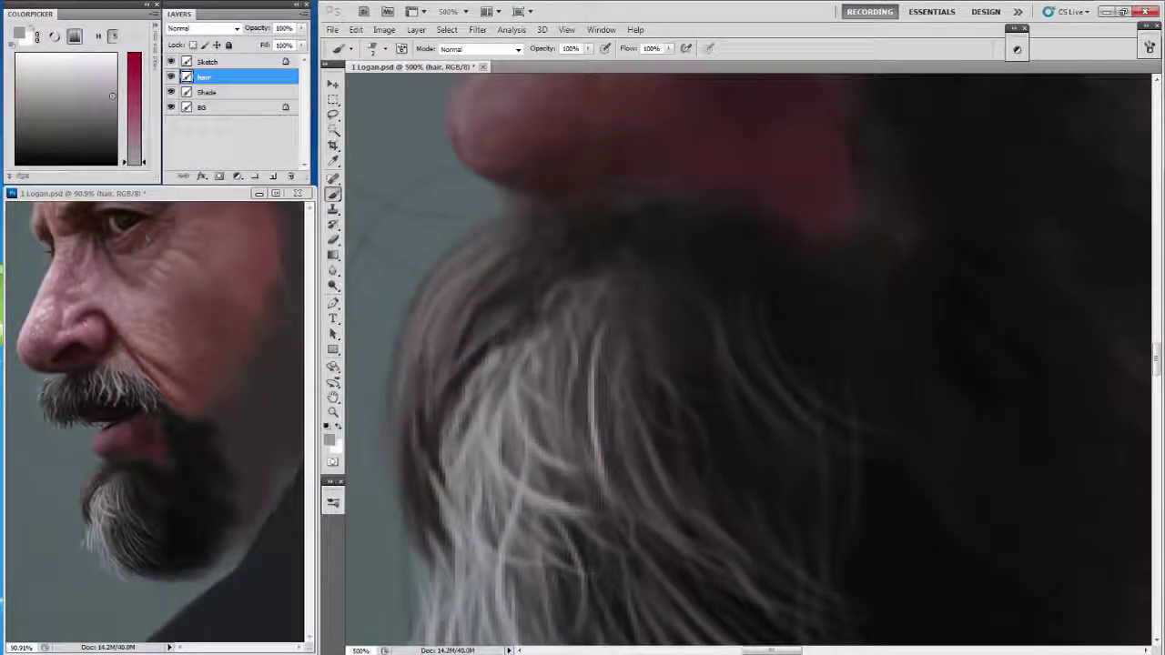
pyautogui.moveTo(472, 311); pyautogui.dragTo(492, 291)
pyautogui.keyDown('alt'); pyautogui.click(281, 242); pyautogui.keyUp('alt')
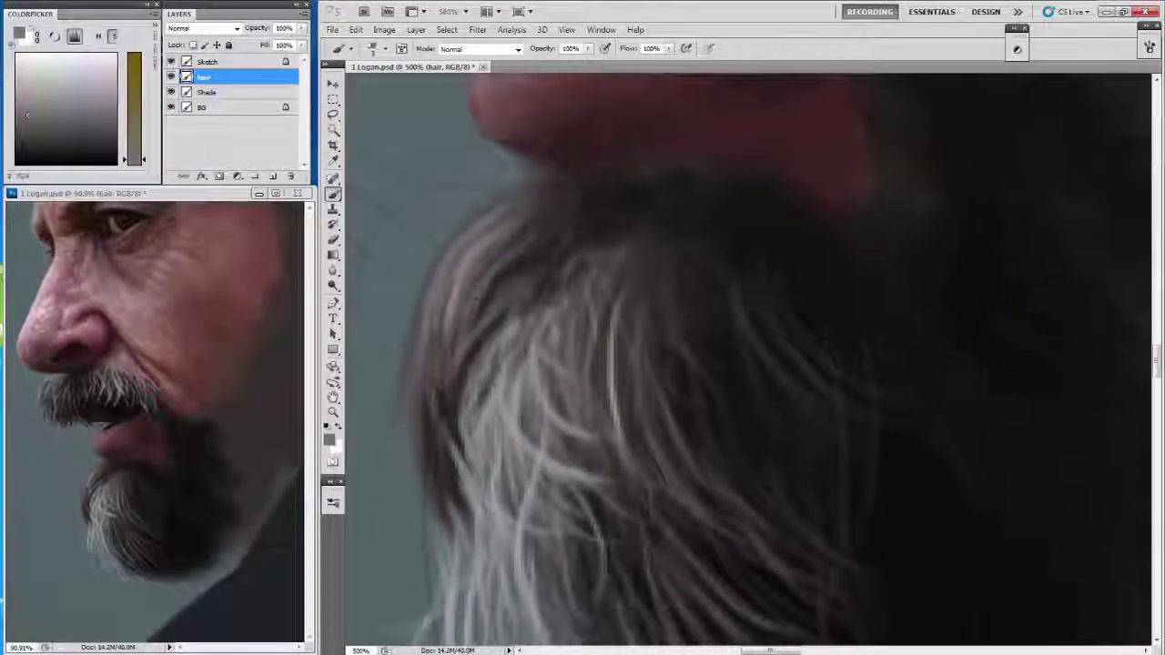
pyautogui.keyDown('alt'); pyautogui.click(152, 375); pyautogui.keyUp('alt')
pyautogui.moveTo(423, 350); pyautogui.dragTo(426, 378)
pyautogui.moveTo(433, 282)
pyautogui.mouseDown()
pyautogui.moveTo(446, 391)
pyautogui.moveTo(487, 446)
pyautogui.mouseUp()
pyautogui.moveTo(546, 364); pyautogui.dragTo(568, 349)
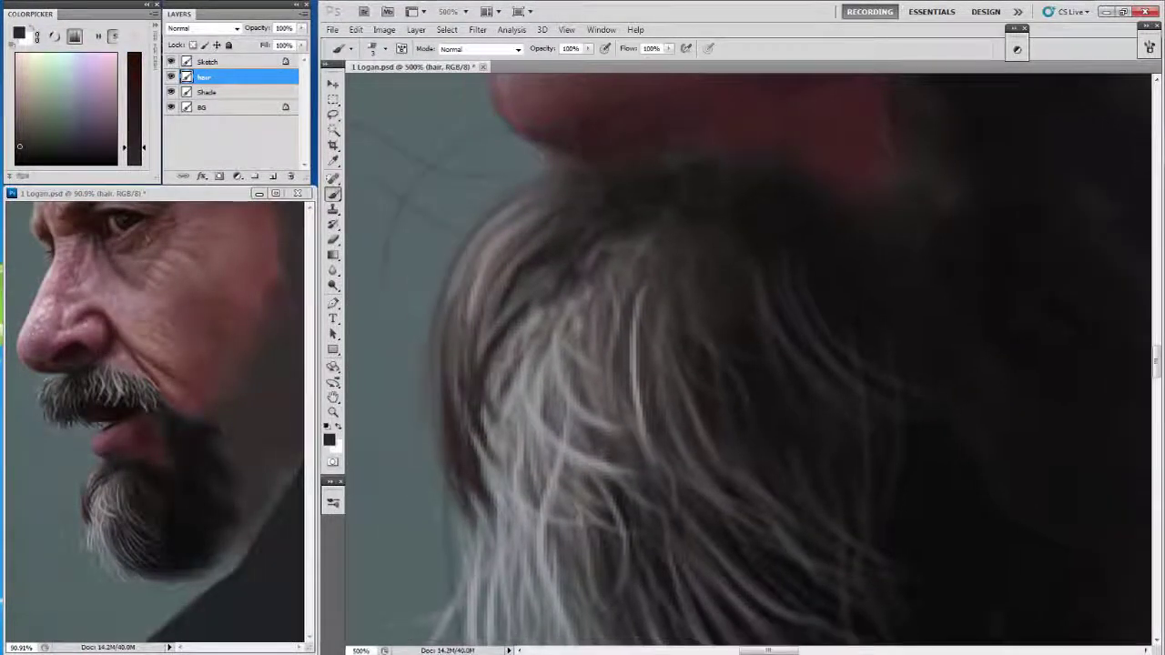
pyautogui.moveTo(491, 510)
pyautogui.mouseDown()
pyautogui.moveTo(505, 535)
pyautogui.moveTo(462, 318)
pyautogui.moveTo(494, 315)
pyautogui.moveTo(483, 409)
pyautogui.mouseUp()
# Pick a lighter grey and paint light strokes on the hair's left edge.
pyautogui.keyDown('alt'); pyautogui.click(462, 318); pyautogui.keyUp('alt')
pyautogui.keyDown('alt'); pyautogui.click(499, 305); pyautogui.keyUp('alt')
pyautogui.keyDown('alt'); pyautogui.click(507, 290); pyautogui.keyUp('alt')
pyautogui.moveTo(524, 187); pyautogui.dragTo(625, 288)
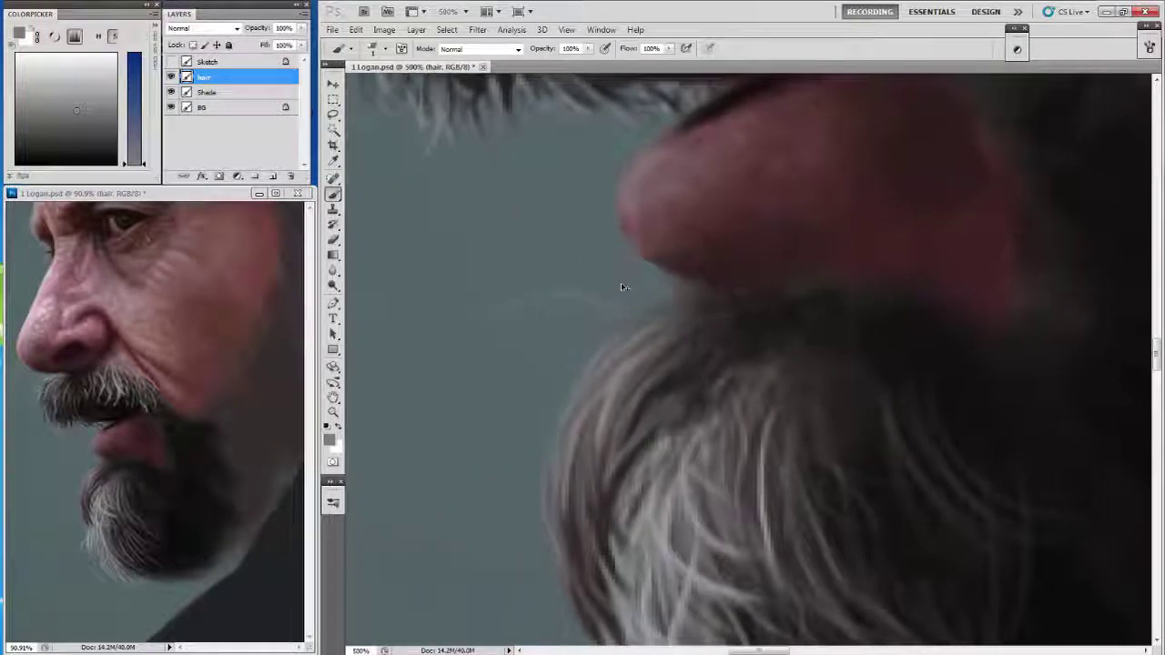
pyautogui.moveTo(637, 514); pyautogui.dragTo(573, 377)
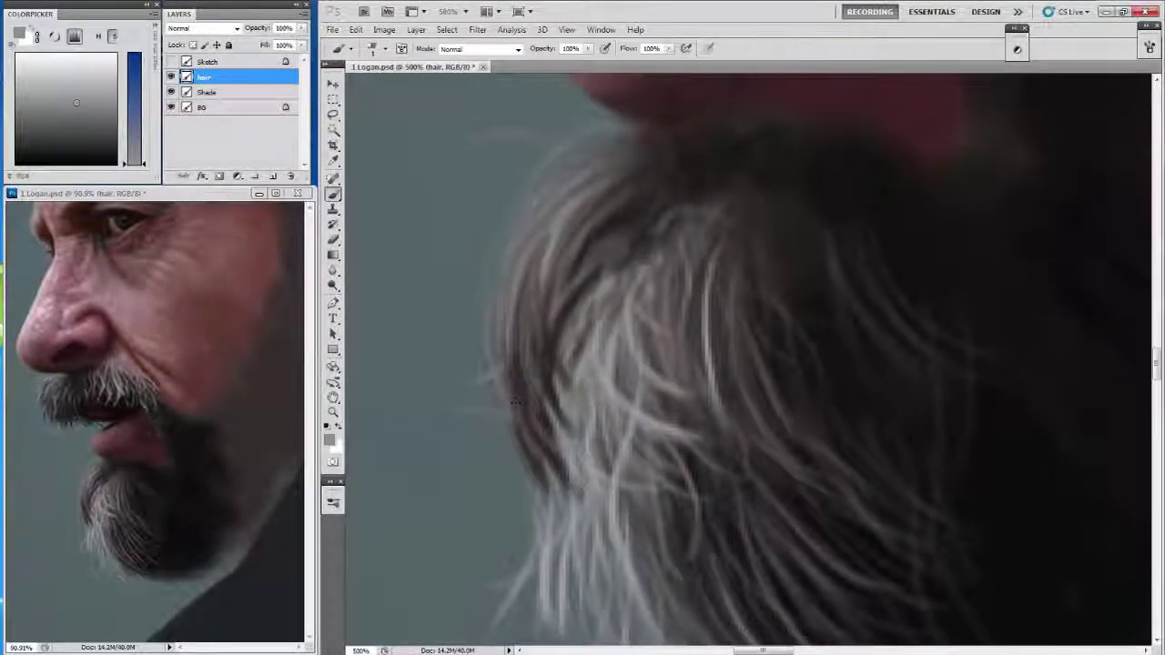
pyautogui.moveTo(515, 401); pyautogui.dragTo(537, 582)
# Choose dark red with a fine brush tip at 72% opacity.
pyautogui.keyDown('alt'); pyautogui.click(537, 583); pyautogui.keyUp('alt')
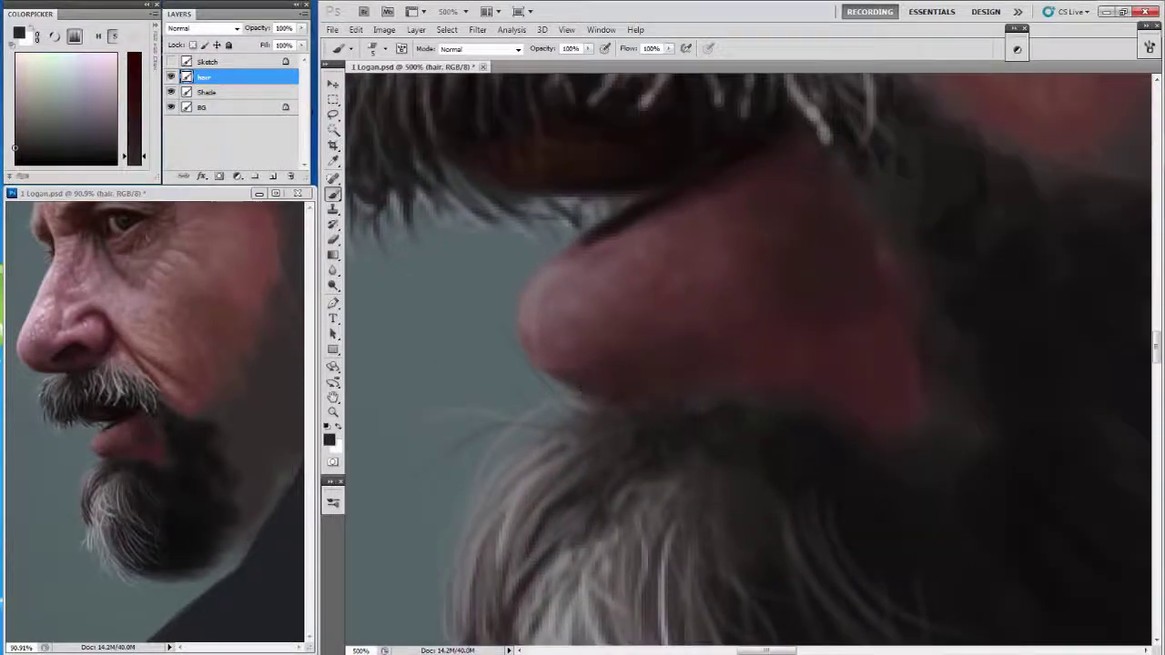
pyautogui.click(380, 48)
pyautogui.click(604, 48)
pyautogui.press('7')
pyautogui.press('2')
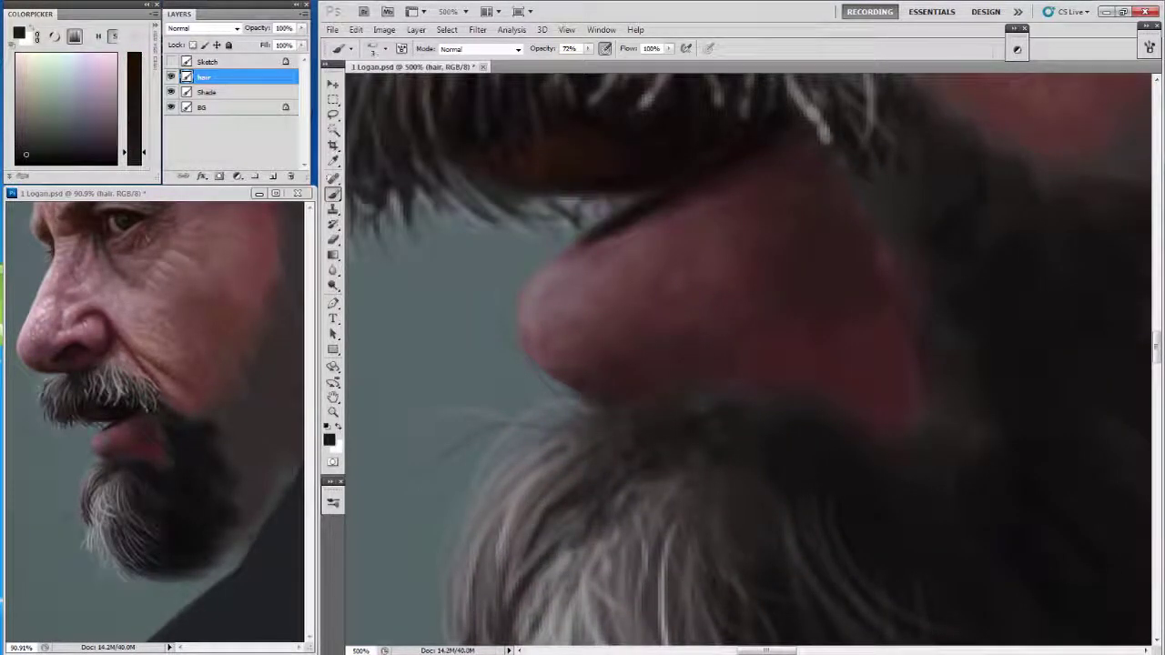
# Pan to the lower lip and moustache and make the Shade layer active.
pyautogui.moveTo(591, 401); pyautogui.dragTo(548, 386)
pyautogui.moveTo(575, 622)
pyautogui.mouseDown()
pyautogui.moveTo(527, 507)
pyautogui.moveTo(499, 475)
pyautogui.mouseUp()
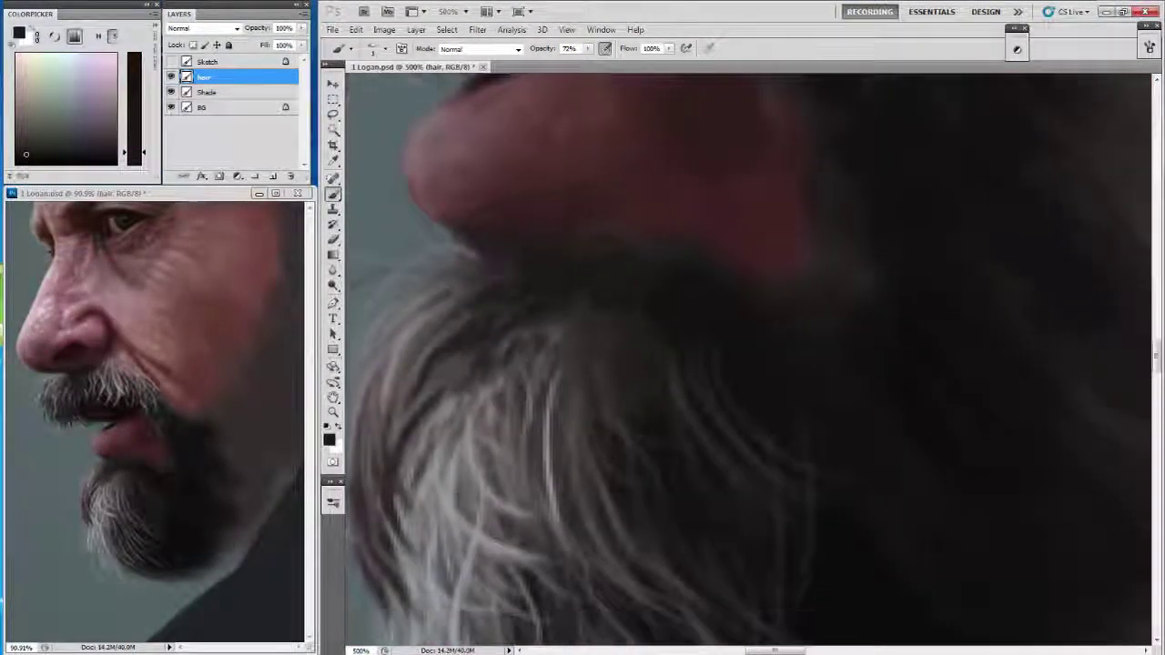
pyautogui.moveTo(546, 428)
pyautogui.mouseDown()
pyautogui.moveTo(520, 338)
pyautogui.moveTo(546, 391)
pyautogui.moveTo(491, 337)
pyautogui.mouseUp()
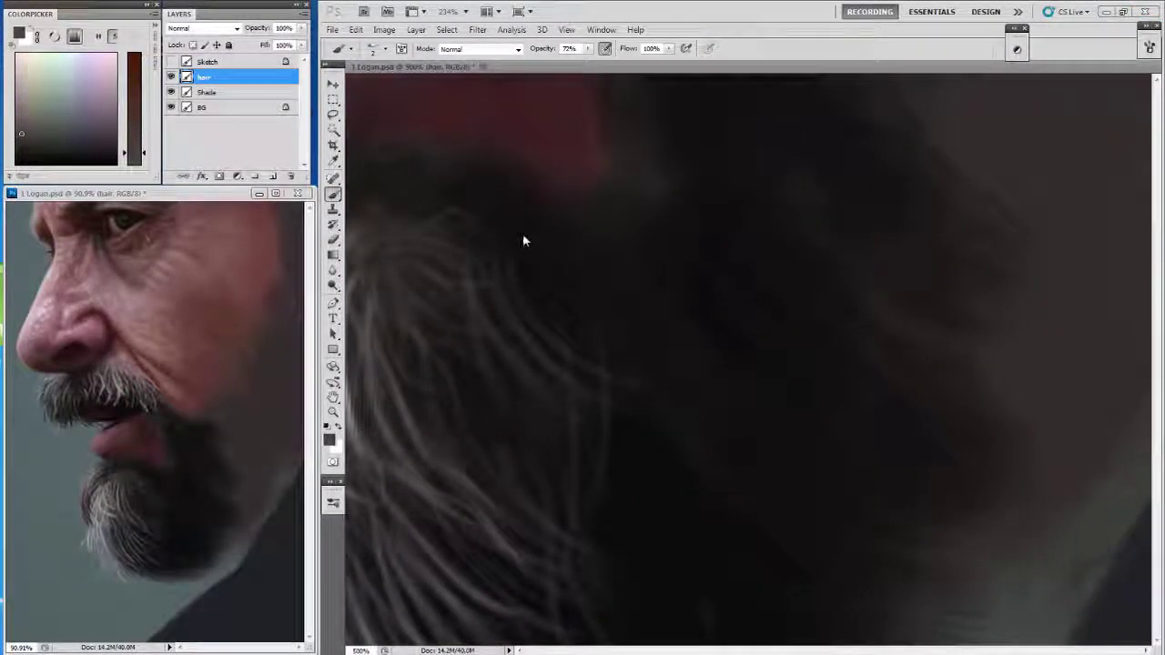
pyautogui.moveTo(523, 240); pyautogui.dragTo(531, 264)
pyautogui.hotkey('alt', '[')
pyautogui.click(15, 157)
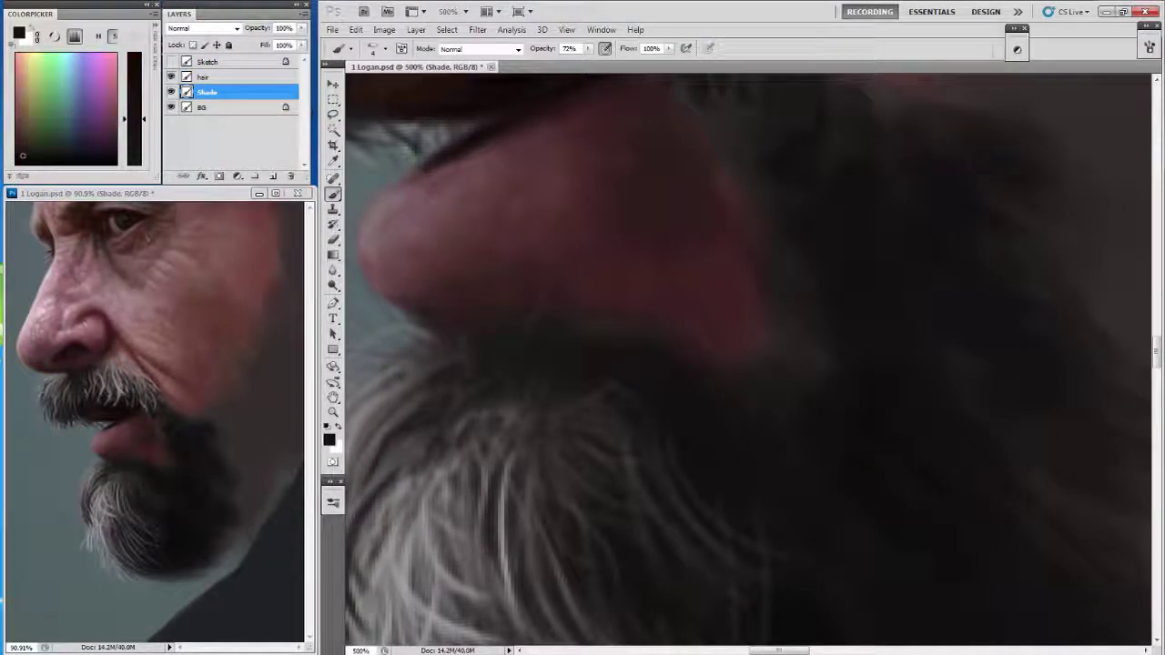
# Pick a dark brown and set the brush to 2 px at 67% opacity.
pyautogui.click(23, 139)
pyautogui.moveTo(637, 364); pyautogui.dragTo(621, 319)
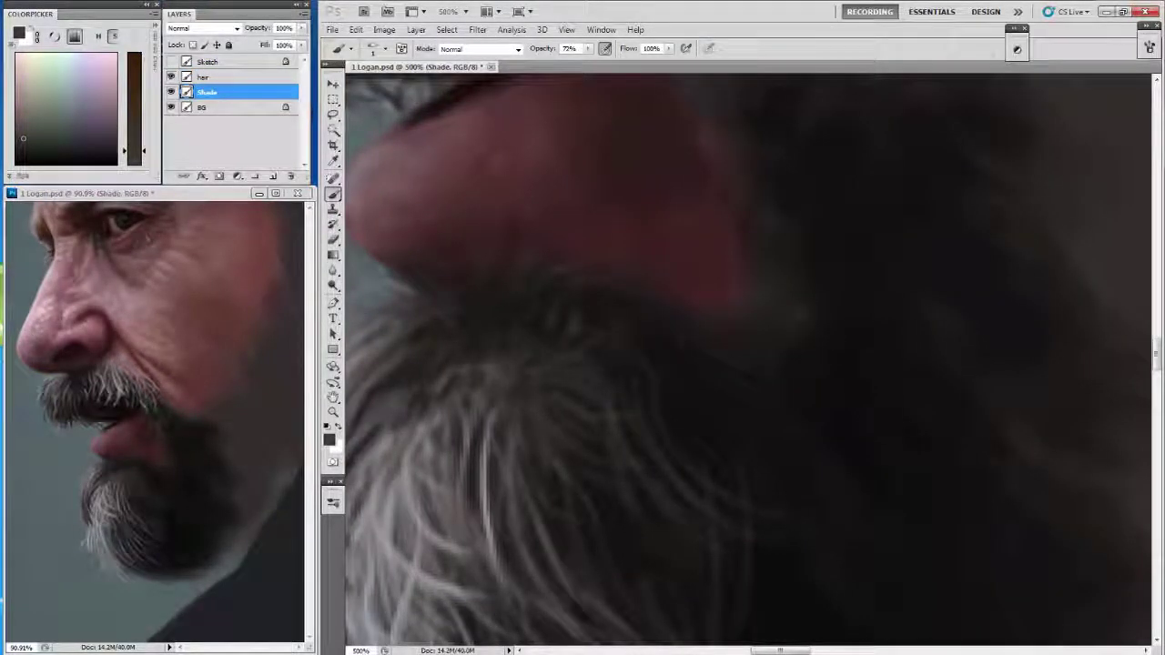
pyautogui.moveTo(546, 127); pyautogui.dragTo(559, 289)
pyautogui.click(380, 48)
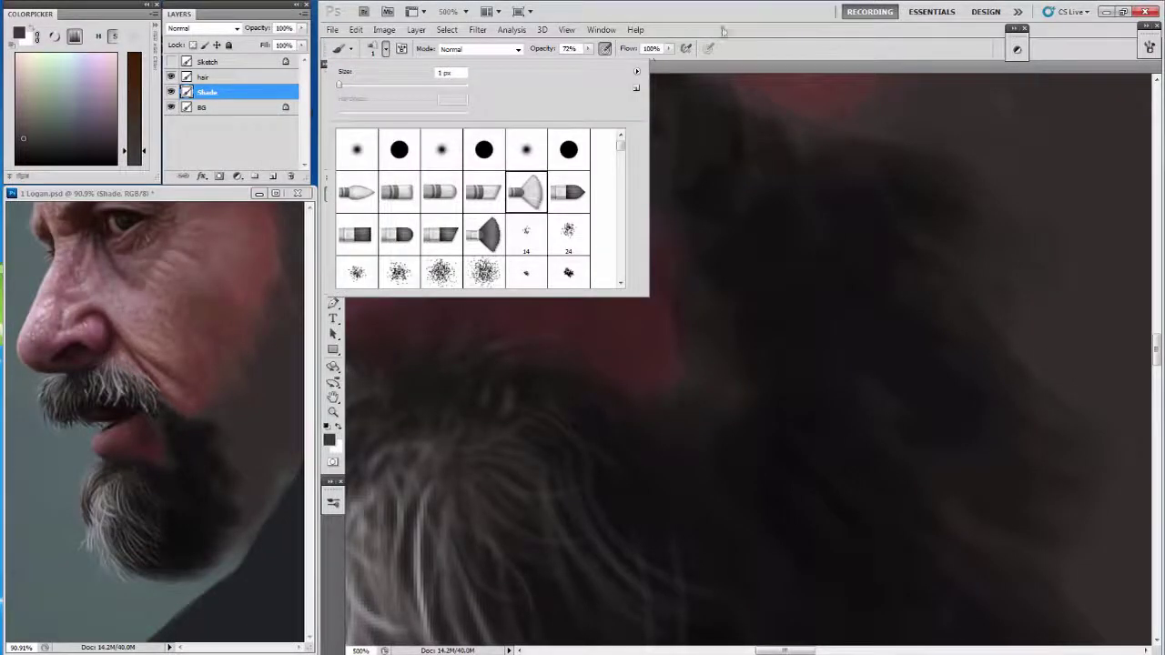
pyautogui.press('Return')
pyautogui.press('6')
pyautogui.press('7')
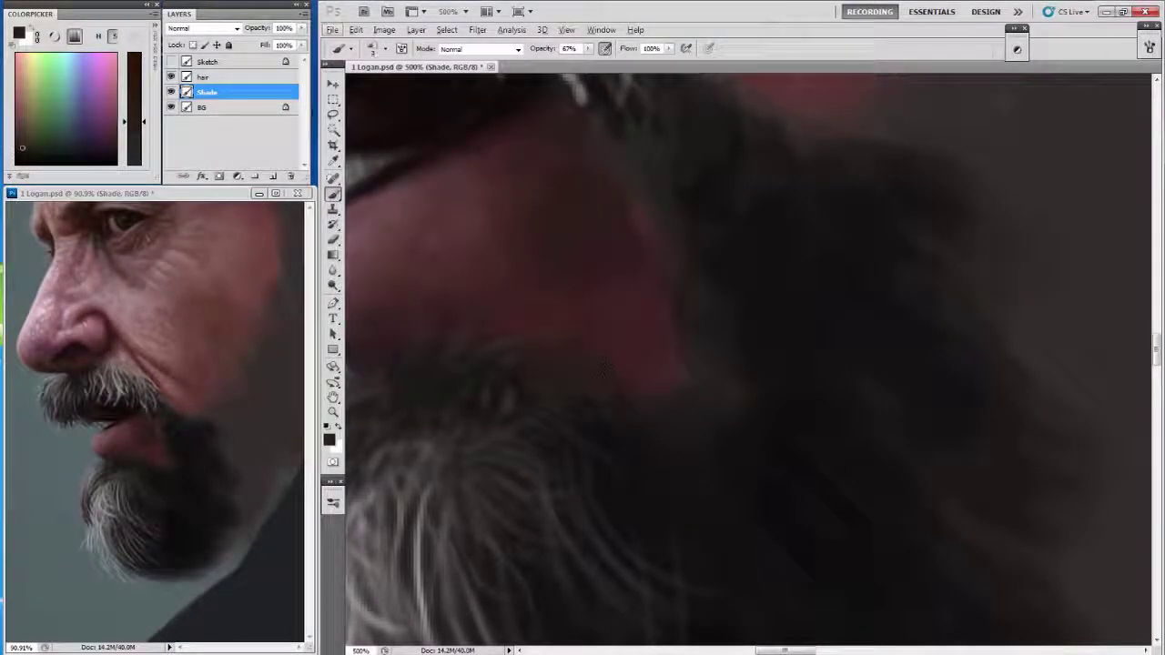
pyautogui.moveTo(603, 369); pyautogui.dragTo(537, 328)
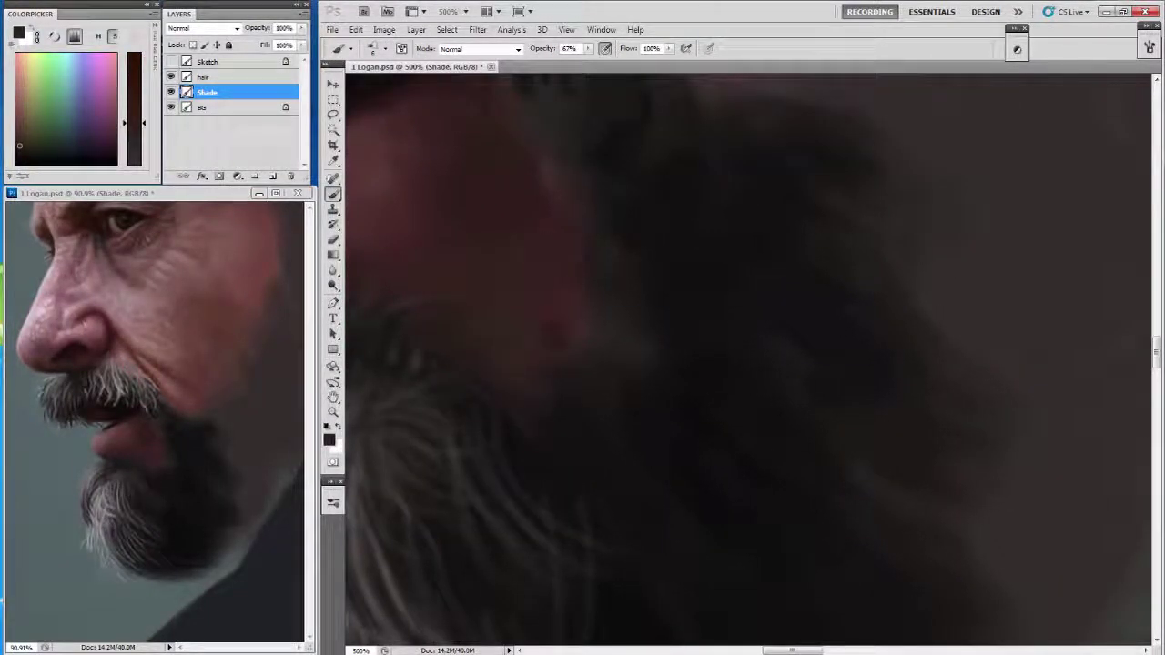
# Darken and reshape the dark beard edge beneath the lower lip.
pyautogui.moveTo(574, 424)
pyautogui.mouseDown()
pyautogui.moveTo(562, 404)
pyautogui.moveTo(701, 564)
pyautogui.mouseUp()
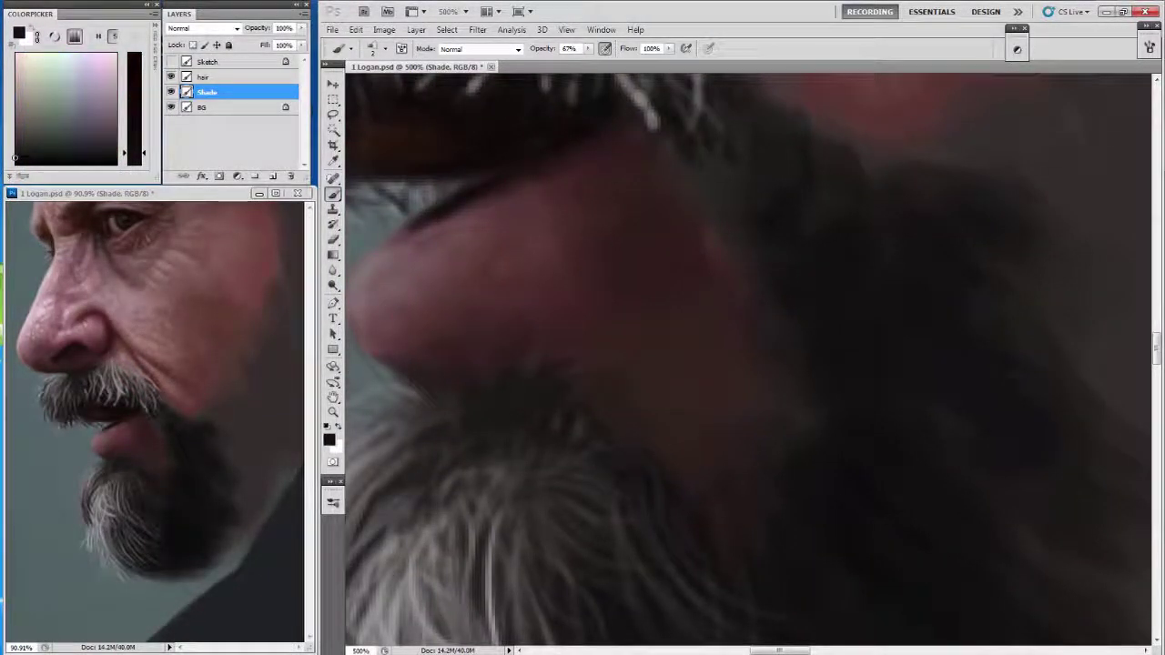
pyautogui.moveTo(640, 389); pyautogui.dragTo(581, 357)
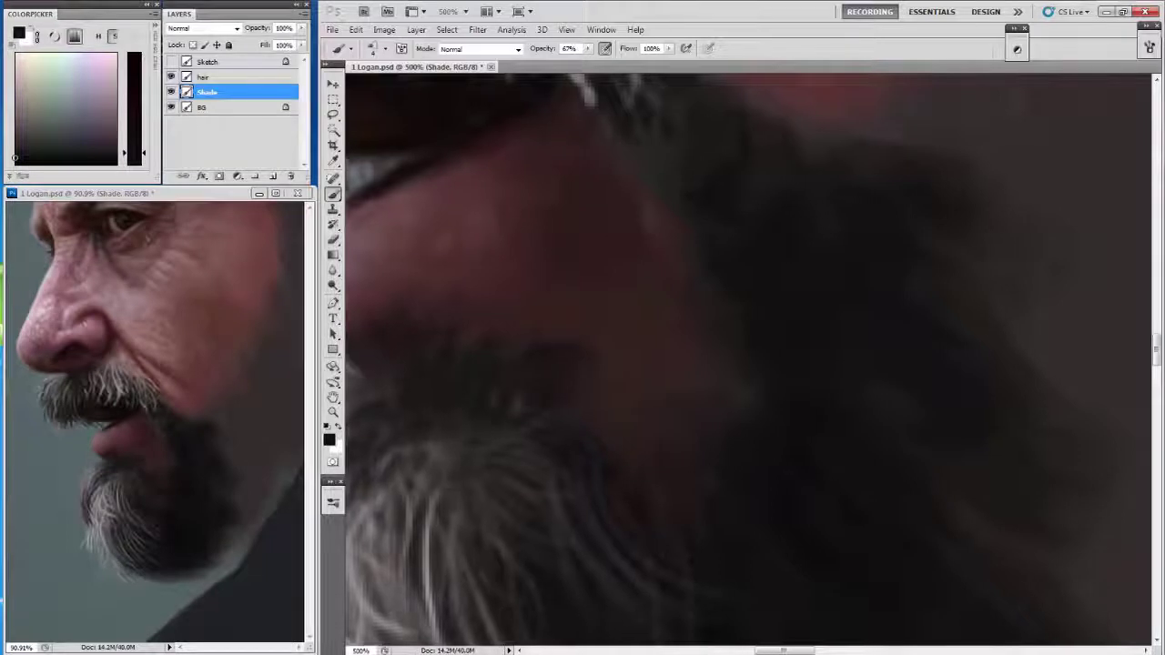
pyautogui.moveTo(364, 628); pyautogui.dragTo(474, 491)
pyautogui.moveTo(383, 637); pyautogui.dragTo(492, 428)
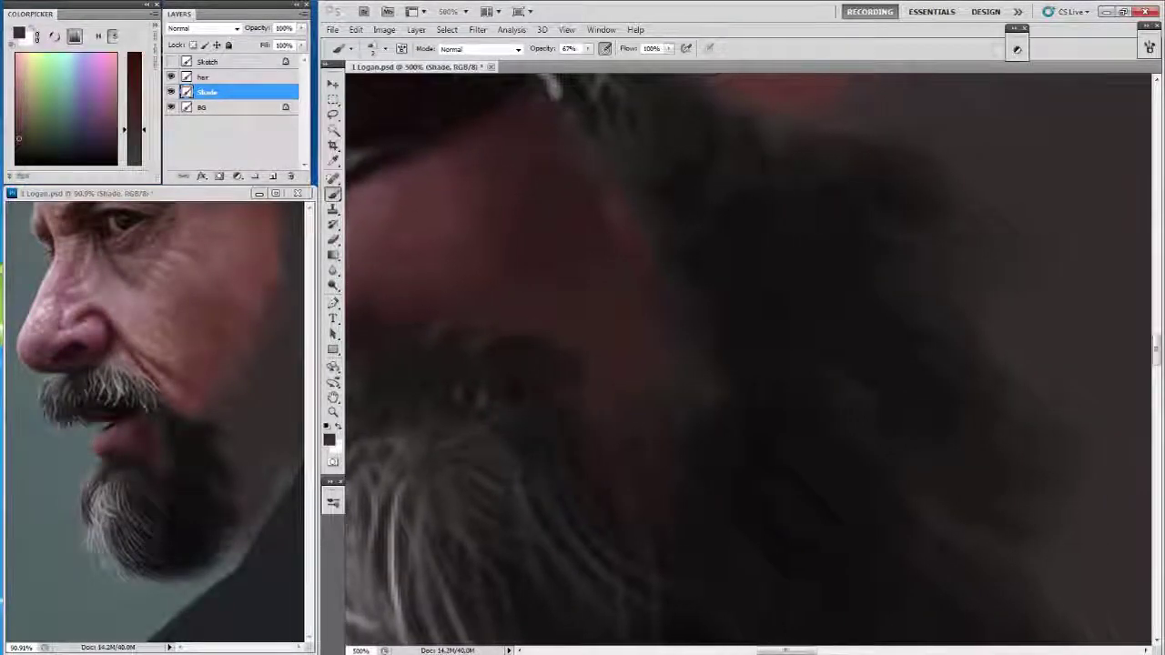
pyautogui.moveTo(747, 364); pyautogui.dragTo(721, 364)
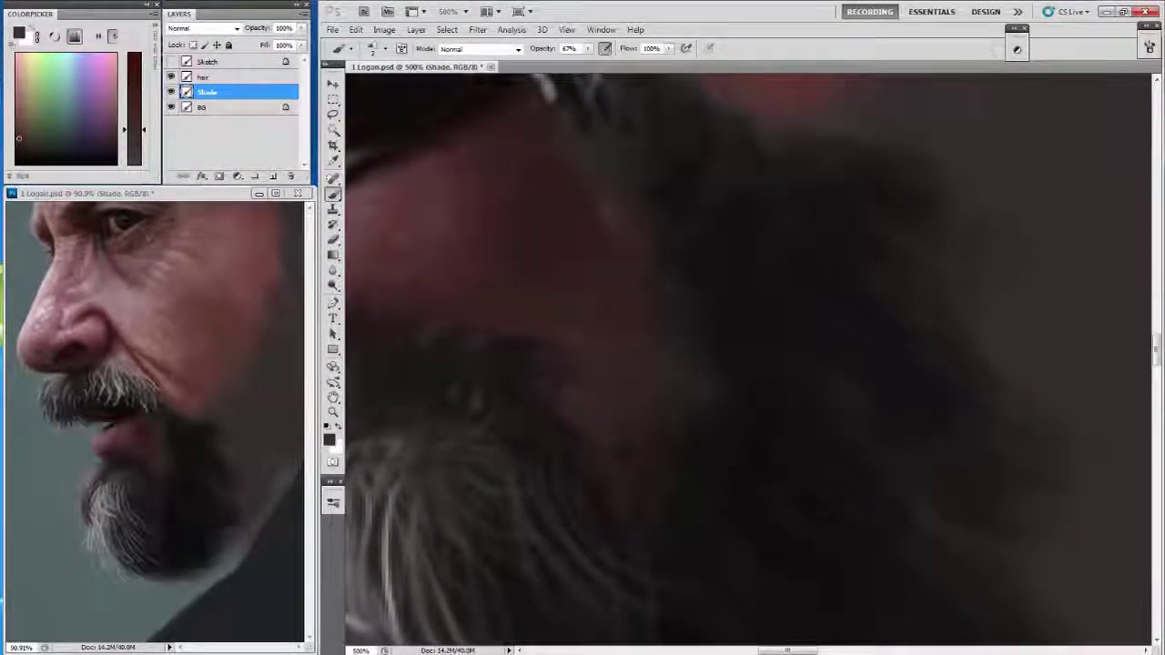
pyautogui.scroll(-2, 746, 364)
pyautogui.scroll(-3, 746, 364)
pyautogui.moveTo(524, 405); pyautogui.dragTo(515, 392)
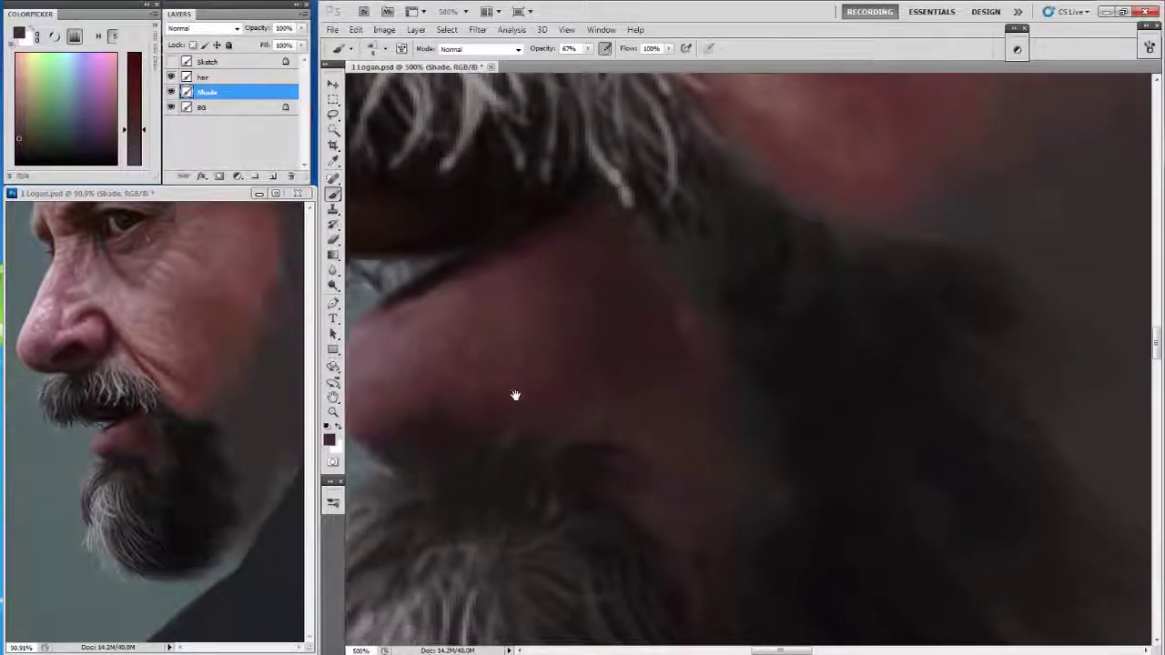
# Sample the lip's skin colour and paint a thin light strand near the lip at 100% opacity.
pyautogui.keyDown('alt'); pyautogui.click(615, 314); pyautogui.keyUp('alt')
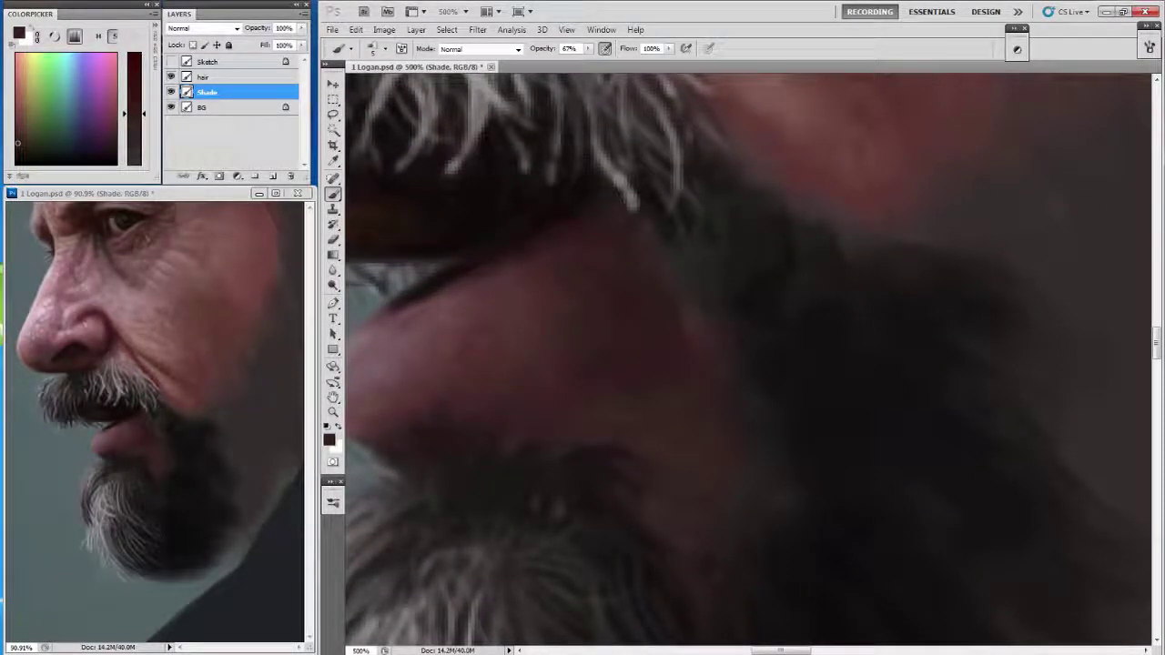
pyautogui.moveTo(746, 409); pyautogui.dragTo(710, 328)
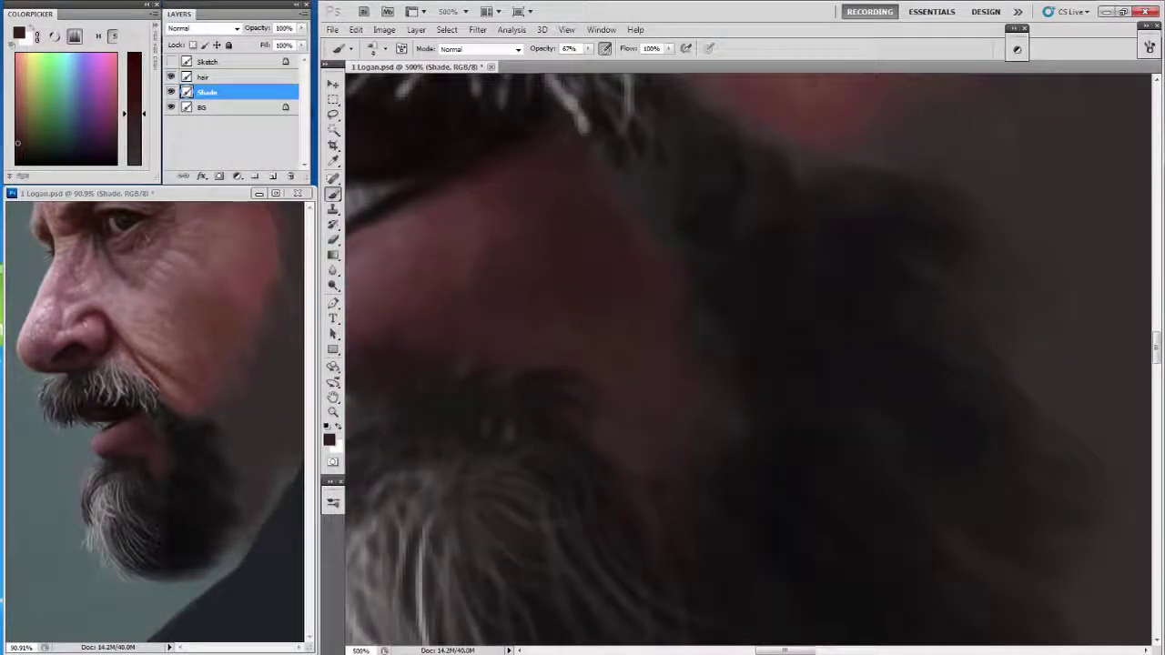
pyautogui.click(386, 49)
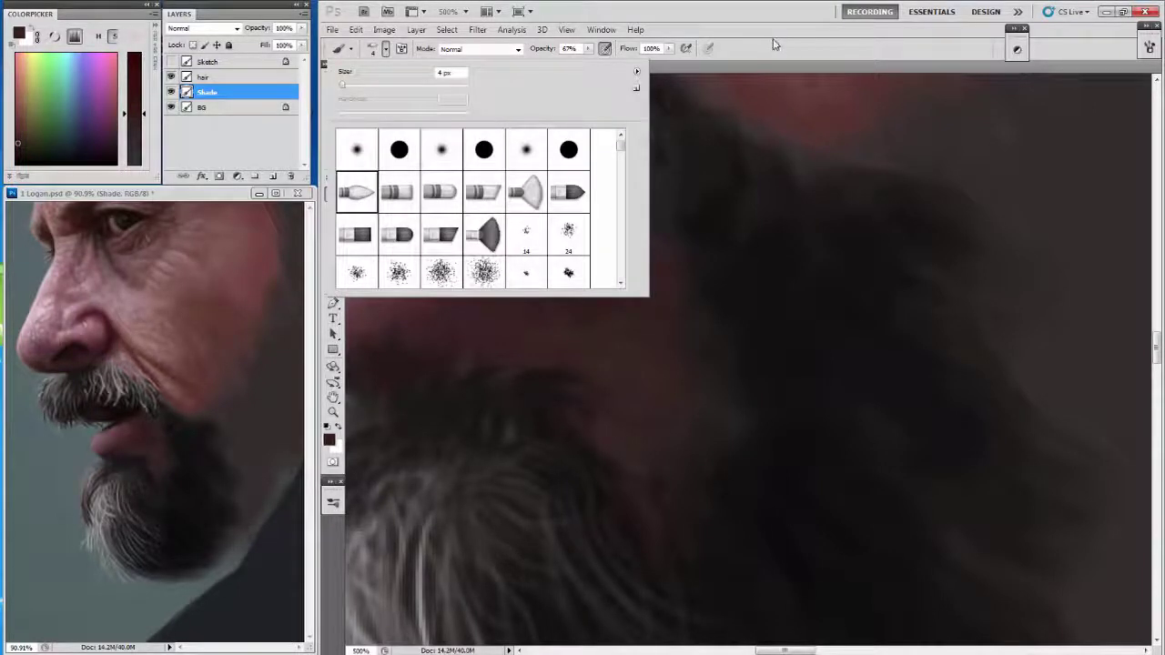
pyautogui.press('Escape')
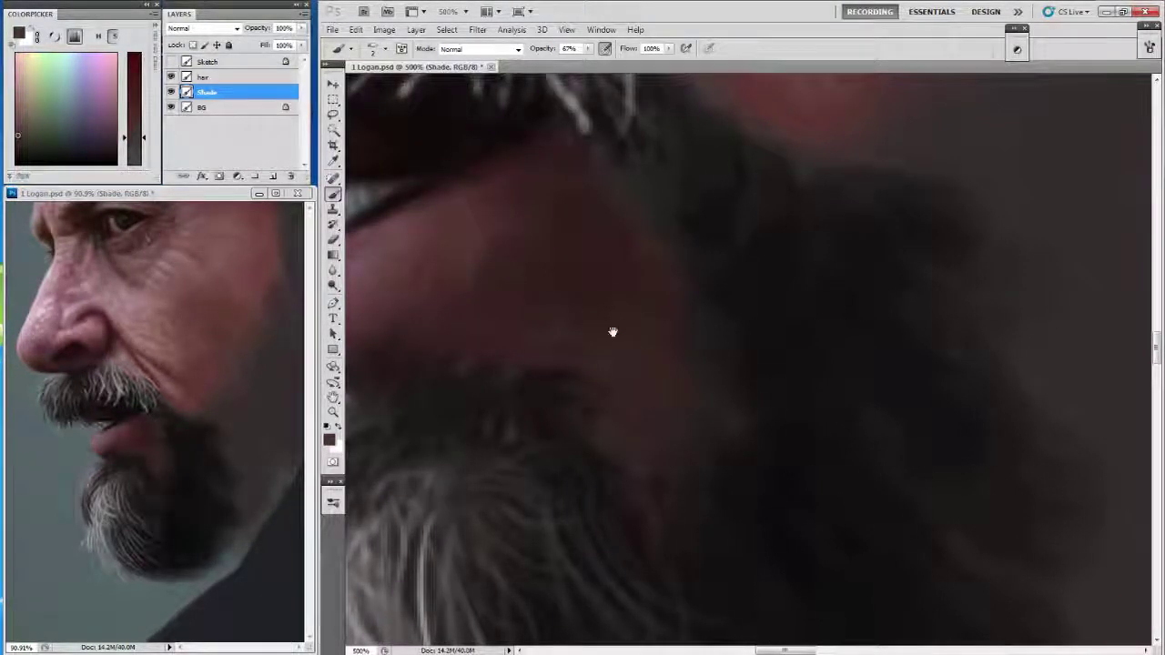
pyautogui.moveTo(611, 330)
pyautogui.mouseDown()
pyautogui.moveTo(556, 340)
pyautogui.moveTo(596, 408)
pyautogui.mouseUp()
pyautogui.press('0')
pyautogui.click(115, 118)
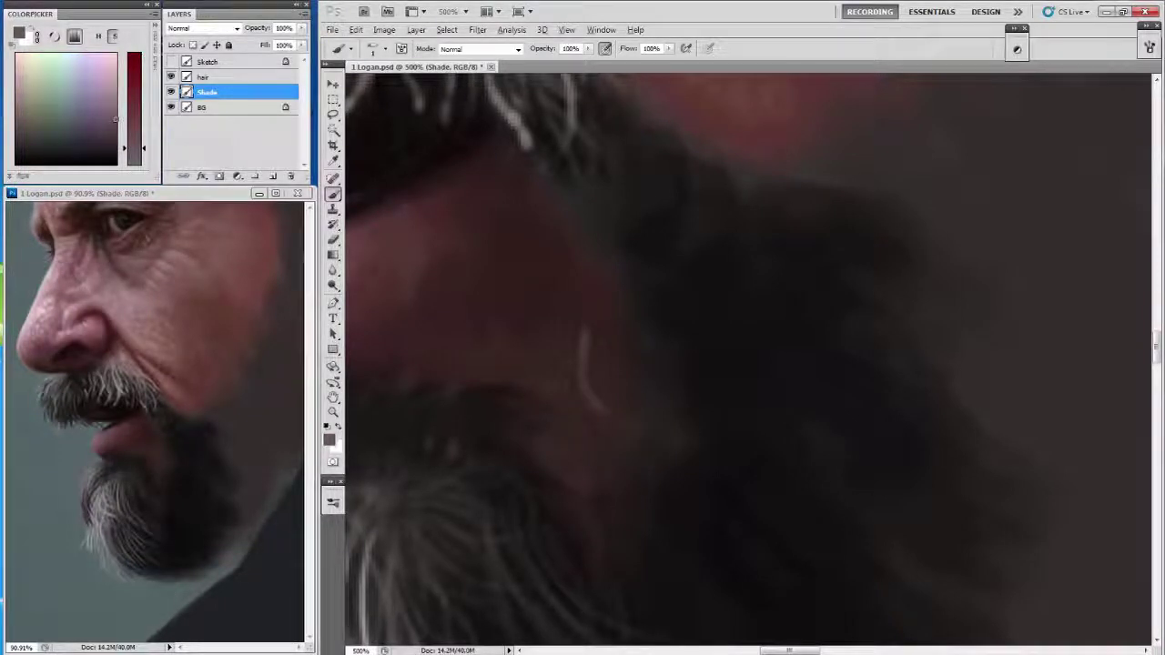
# Pick progressively darker shadow colours and move along the beard's shadowed edge.
pyautogui.click(20, 134)
pyautogui.moveTo(728, 364)
pyautogui.mouseDown()
pyautogui.moveTo(759, 375)
pyautogui.moveTo(689, 314)
pyautogui.mouseUp()
pyautogui.click(17, 146)
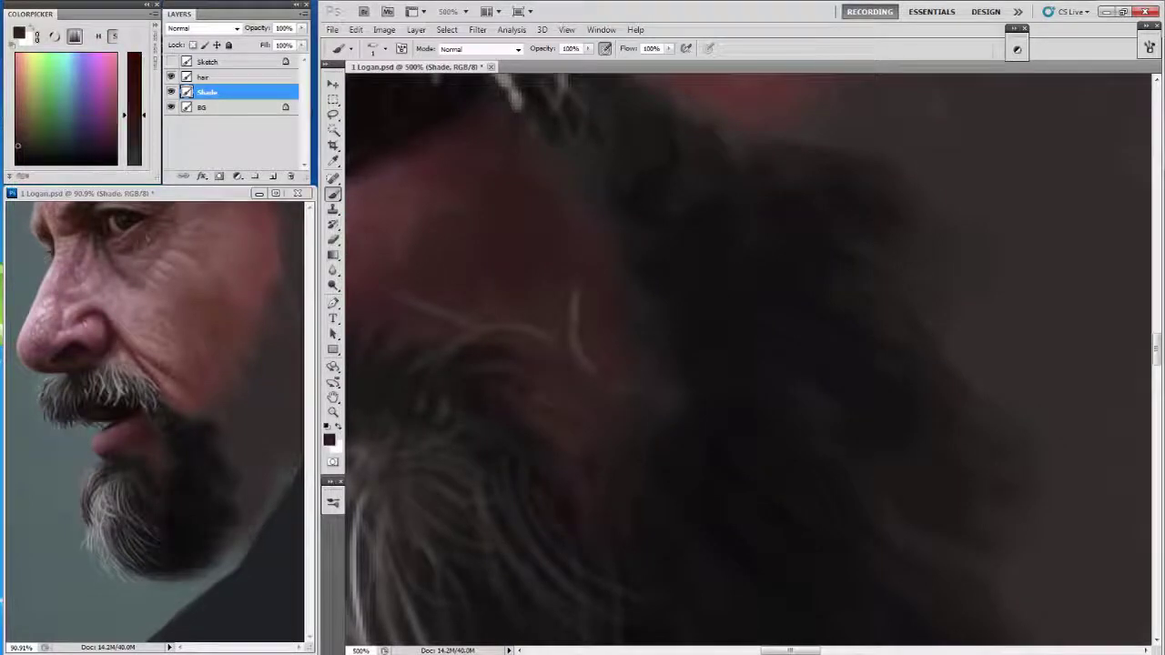
pyautogui.click(17, 153)
pyautogui.moveTo(728, 364); pyautogui.dragTo(660, 309)
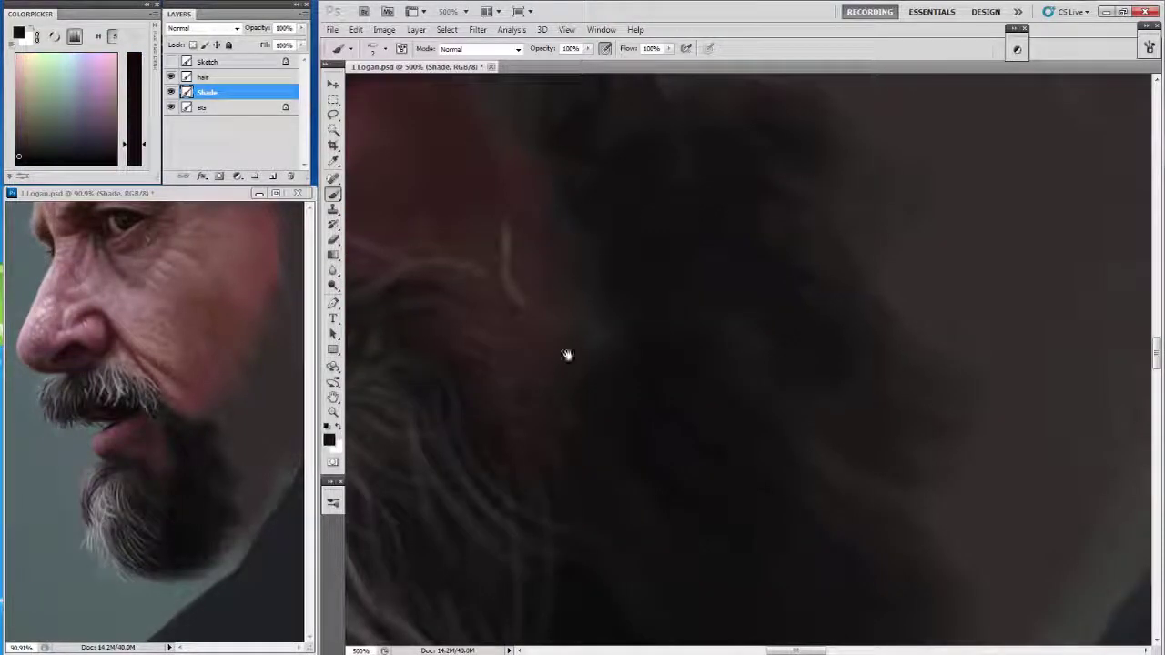
pyautogui.moveTo(567, 355); pyautogui.dragTo(513, 387)
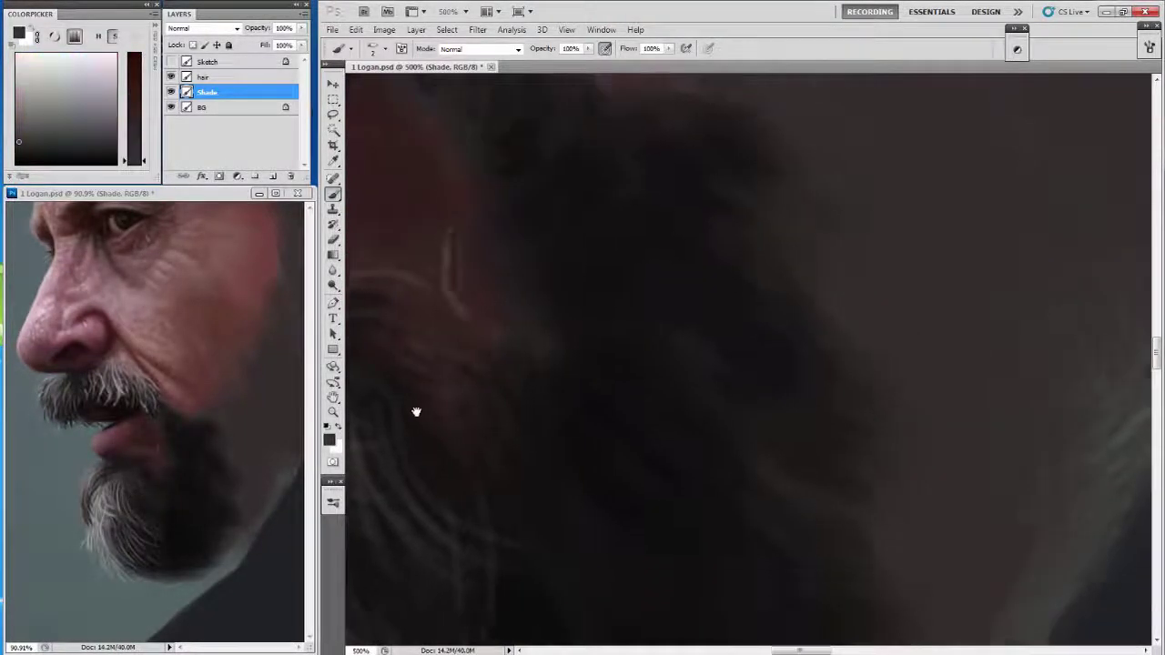
pyautogui.scroll(-3, 416, 410)
pyautogui.rightClick(519, 175)
# Paint and deepen dark shadow strokes across the beard on the Shade layer.
pyautogui.press('Escape')
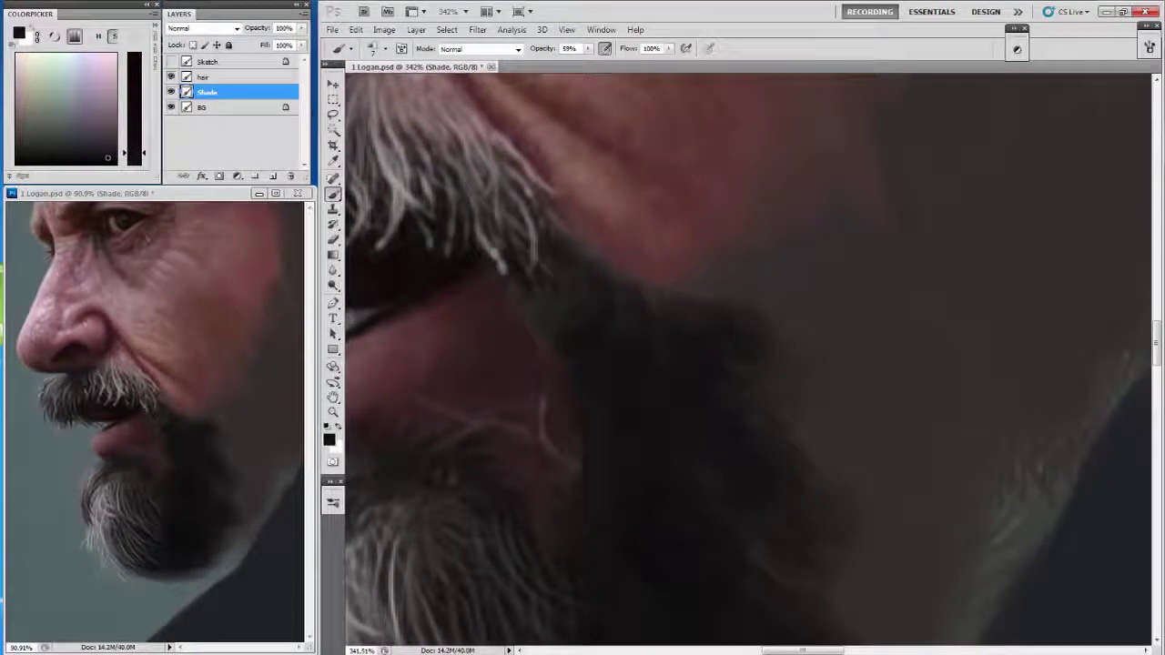
pyautogui.moveTo(711, 478); pyautogui.dragTo(810, 592)
pyautogui.moveTo(783, 428); pyautogui.dragTo(911, 582)
pyautogui.moveTo(947, 355); pyautogui.dragTo(773, 509)
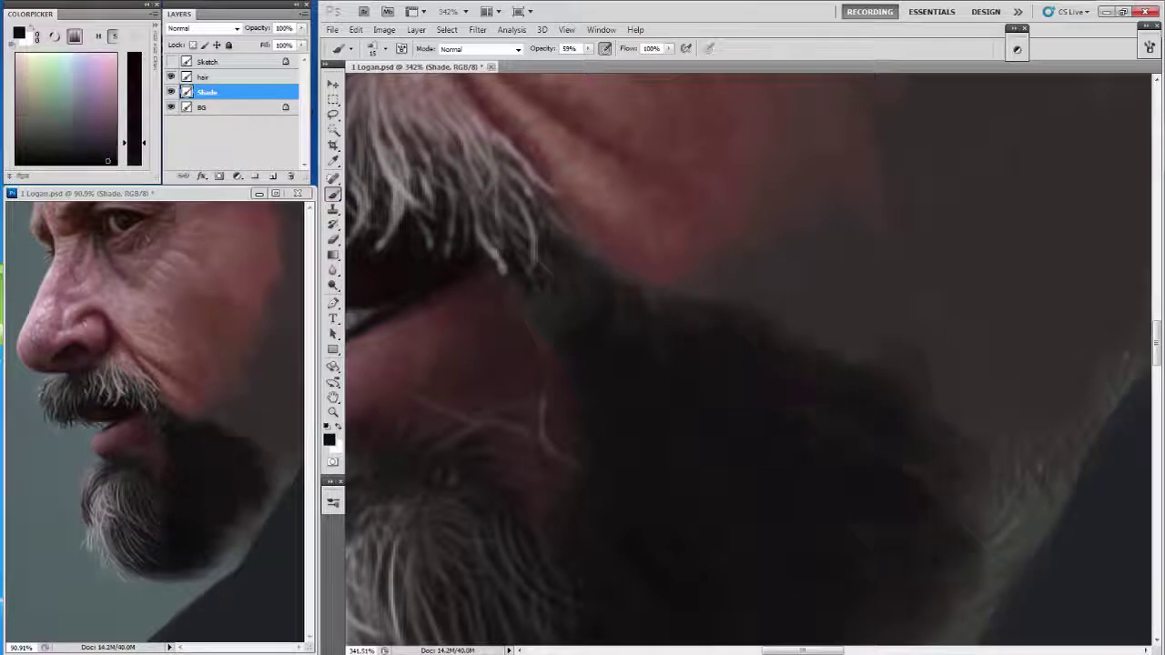
pyautogui.moveTo(819, 410); pyautogui.dragTo(665, 273)
pyautogui.hotkey('alt', ']')
pyautogui.scroll(5, 746, 364)
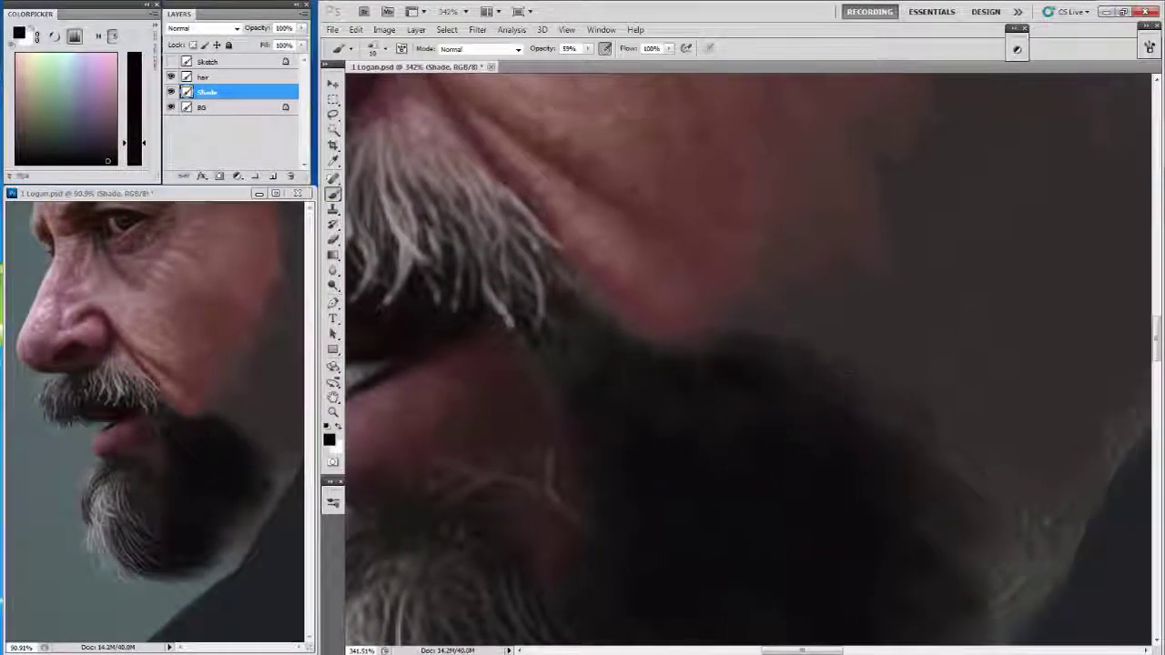
pyautogui.scroll(2, 746, 364)
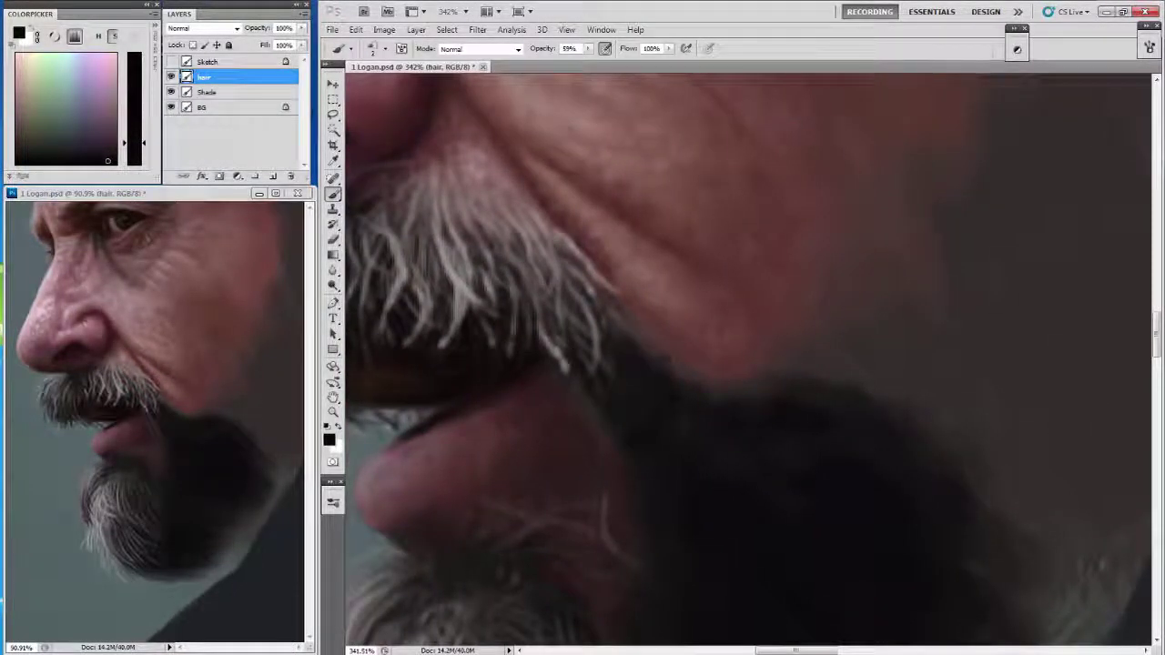
pyautogui.scroll(-2, 529, 240)
pyautogui.hotkey('alt', '[')
pyautogui.moveTo(574, 341); pyautogui.dragTo(575, 369)
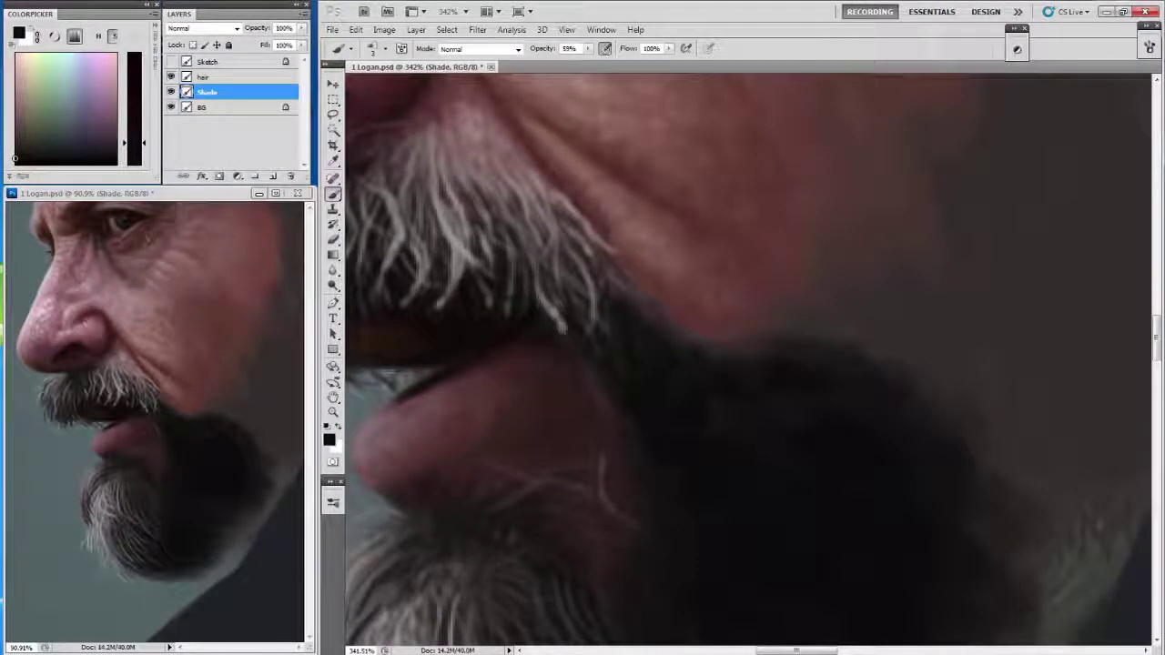
# On the hair layer, paint light strands into the beard with a new brush tip.
pyautogui.hotkey('alt', ']')
pyautogui.click(387, 50)
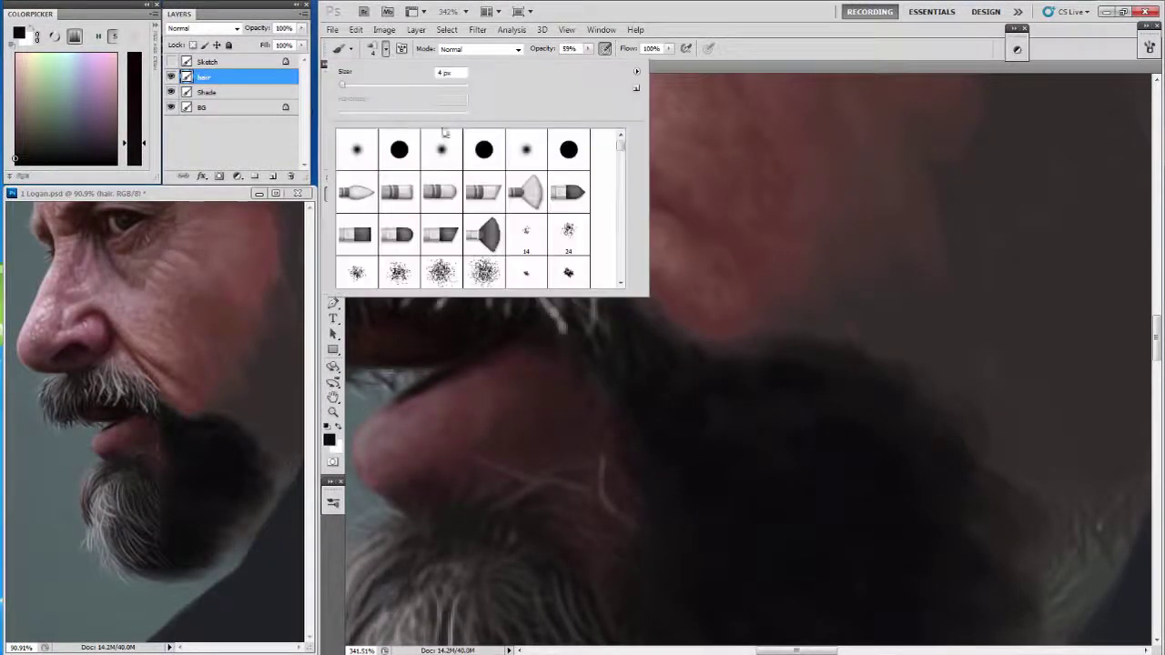
pyautogui.doubleClick(363, 197)
pyautogui.keyDown('alt'); pyautogui.click(634, 437); pyautogui.keyUp('alt')
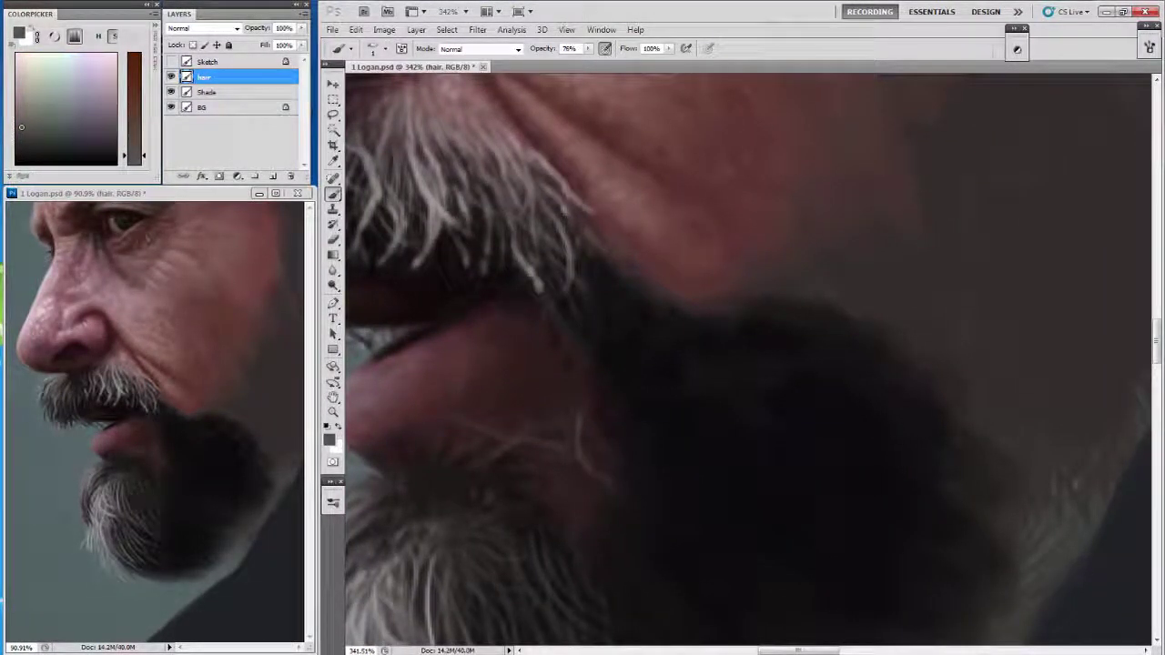
pyautogui.moveTo(552, 321)
pyautogui.mouseDown()
pyautogui.moveTo(608, 368)
pyautogui.moveTo(554, 326)
pyautogui.mouseUp()
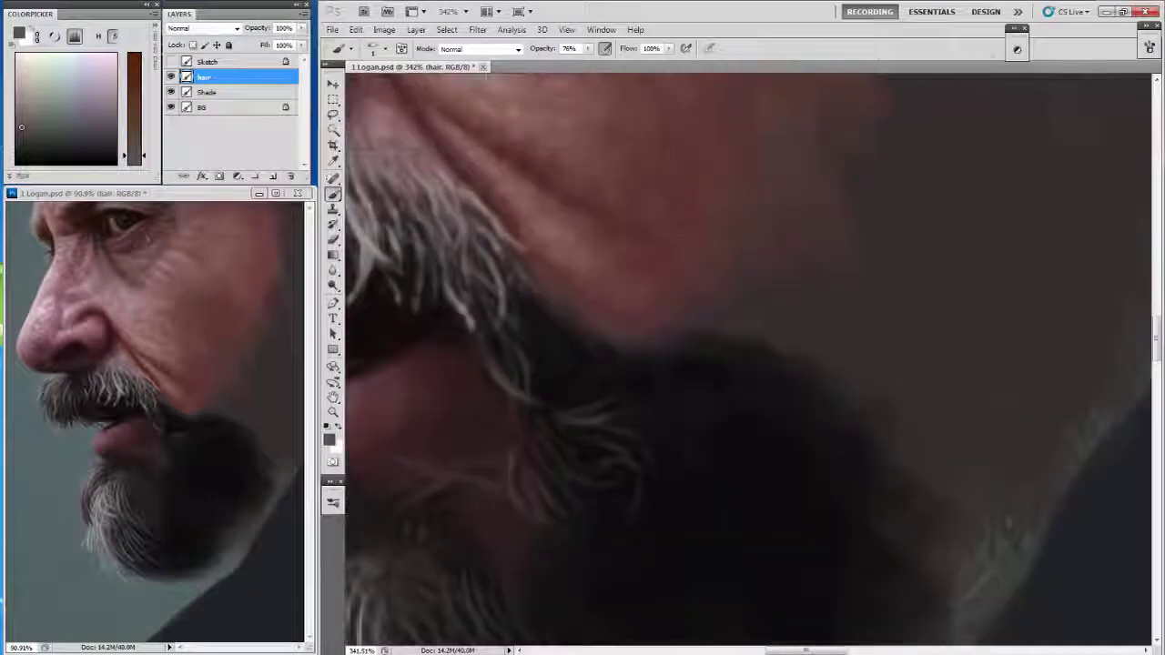
pyautogui.moveTo(546, 318); pyautogui.dragTo(553, 405)
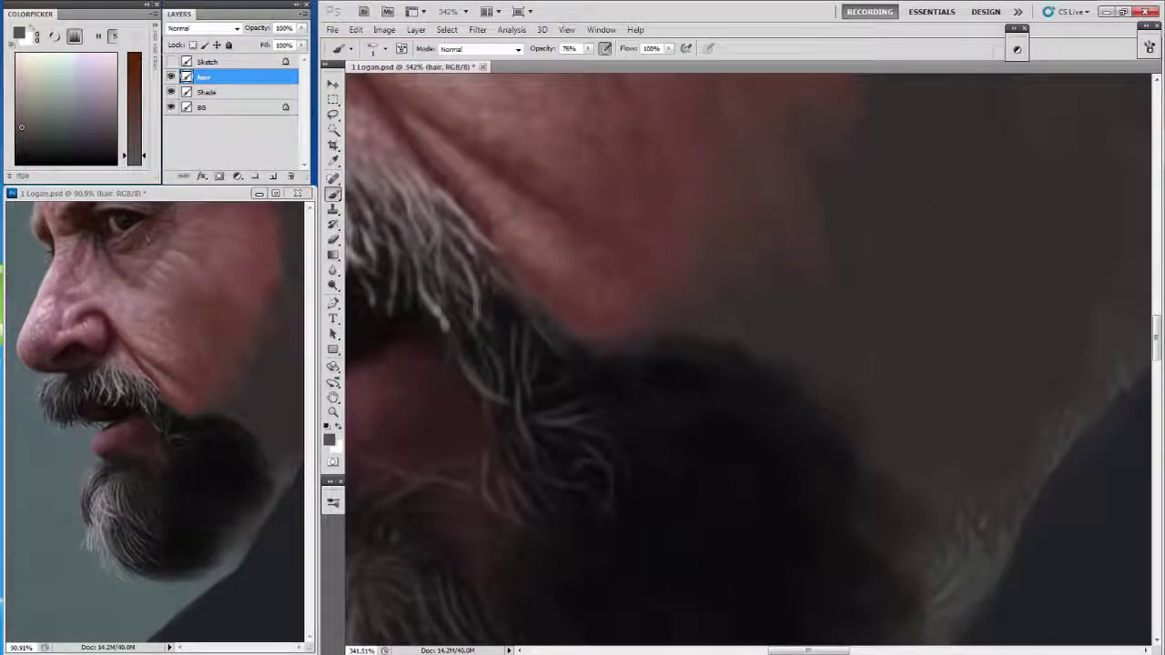
pyautogui.keyDown('alt'); pyautogui.click(591, 370); pyautogui.keyUp('alt')
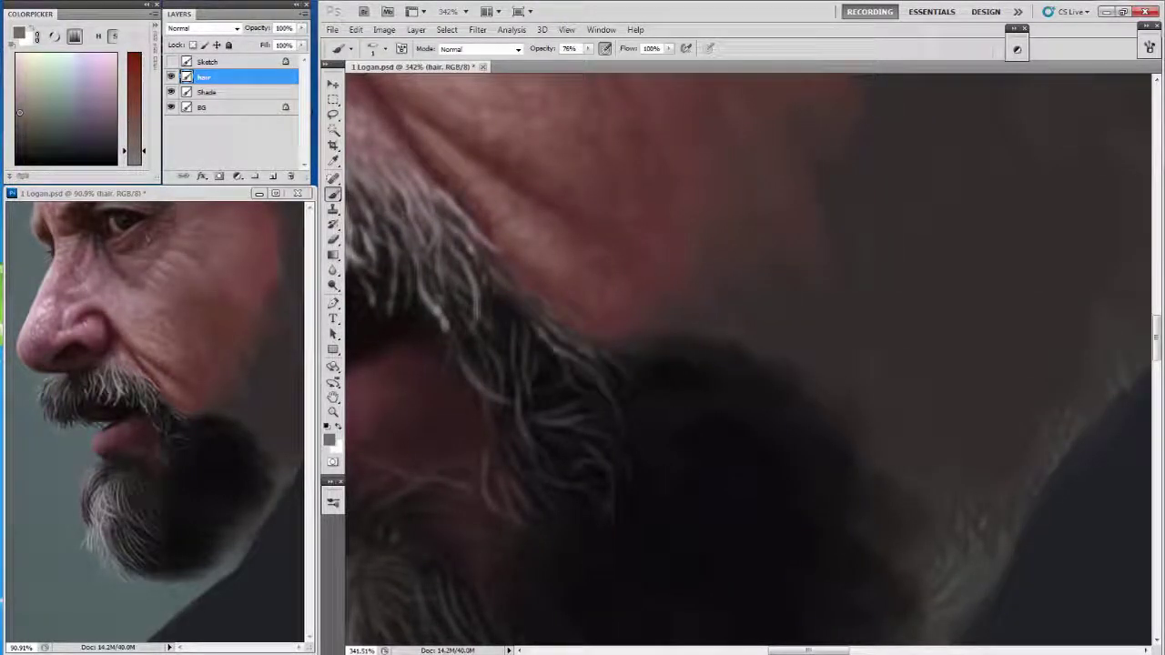
pyautogui.moveTo(537, 473); pyautogui.dragTo(576, 491)
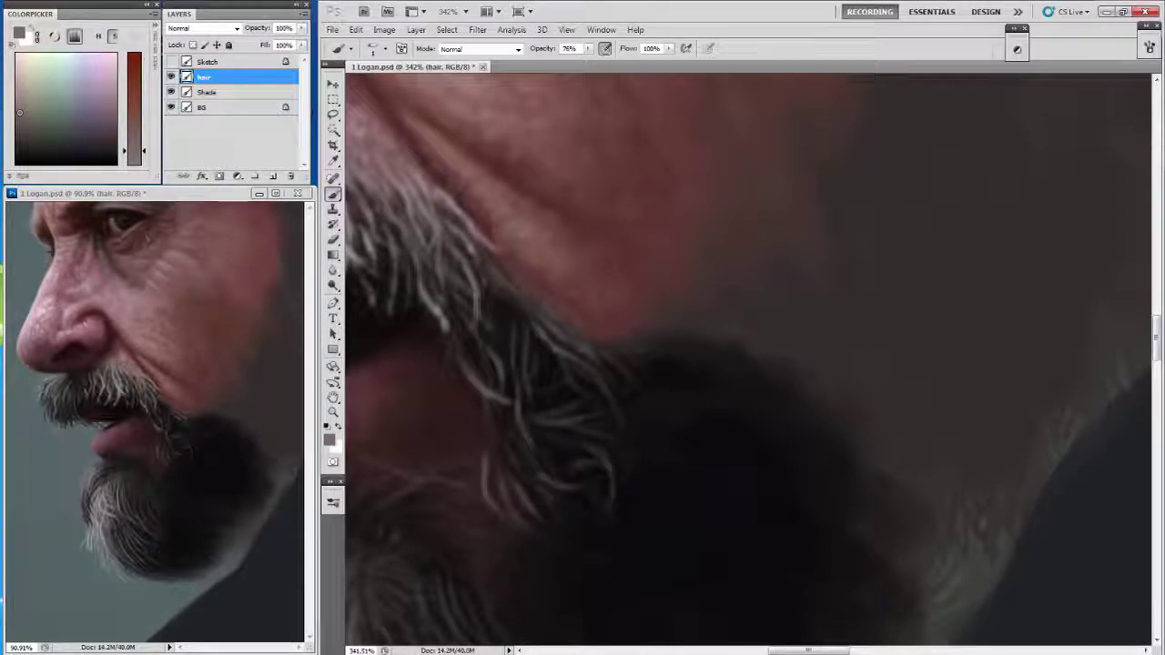
# Sample a dark reddish tone and paint more strands across the moustache and beard.
pyautogui.moveTo(470, 304); pyautogui.dragTo(480, 315)
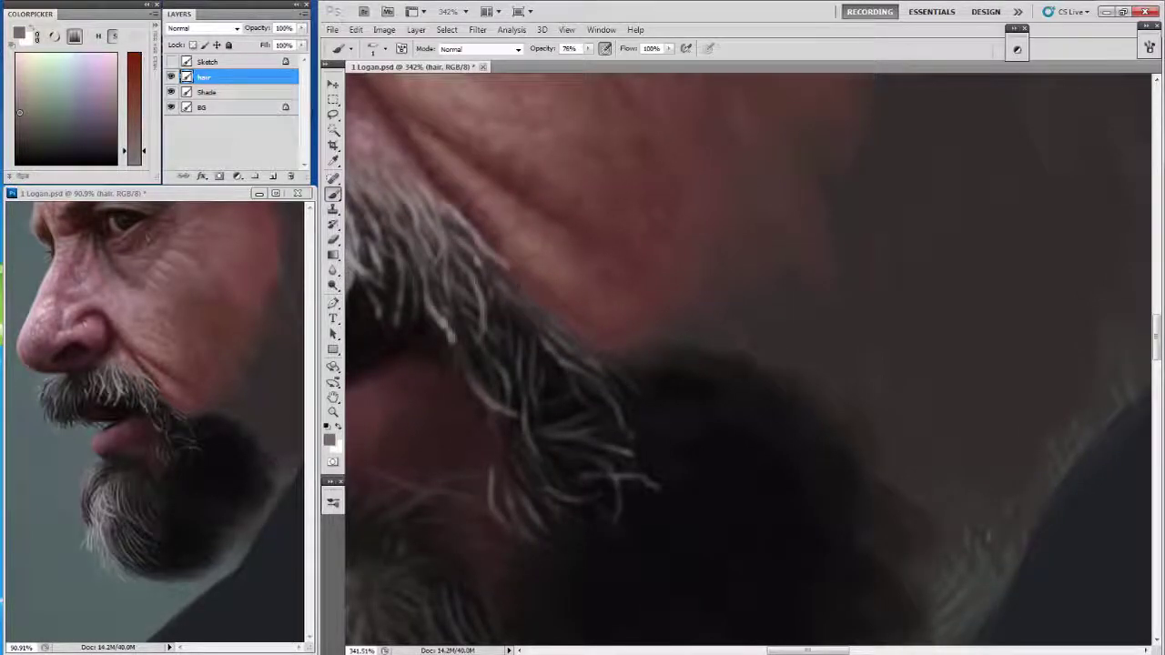
pyautogui.press('d')
pyautogui.keyDown('alt'); pyautogui.click(643, 382); pyautogui.keyUp('alt')
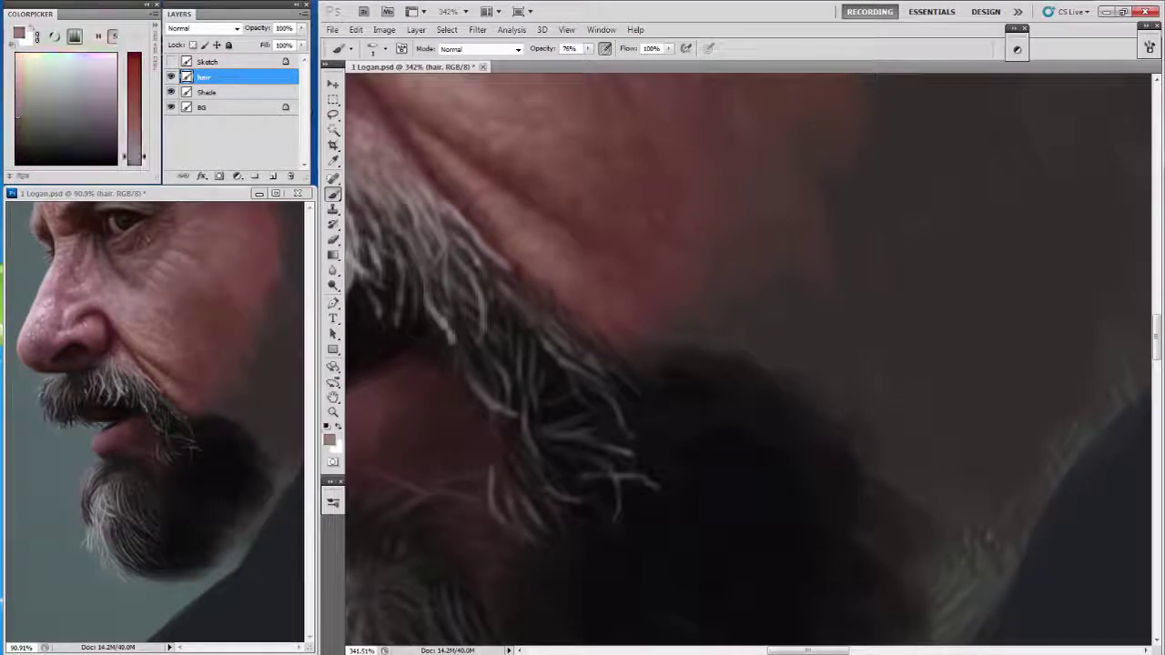
pyautogui.moveTo(455, 383); pyautogui.dragTo(528, 319)
pyautogui.moveTo(638, 364); pyautogui.dragTo(601, 391)
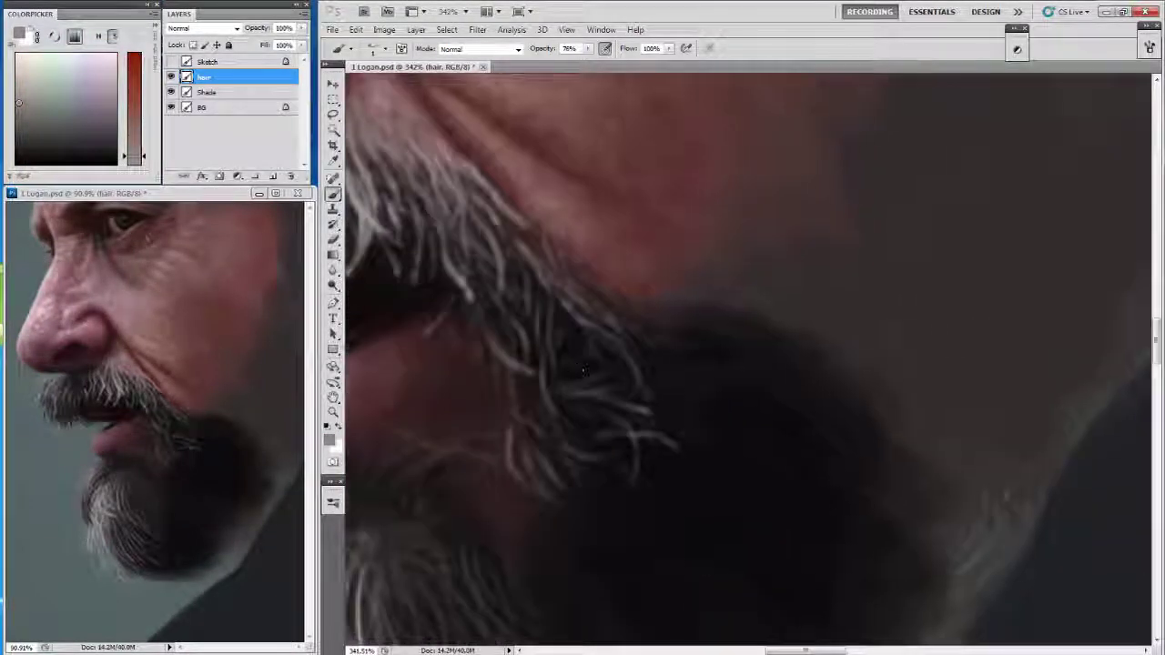
pyautogui.moveTo(674, 348); pyautogui.dragTo(716, 326)
# Switch to black and darken the beard, jaw and neck with shadows.
pyautogui.press('d')
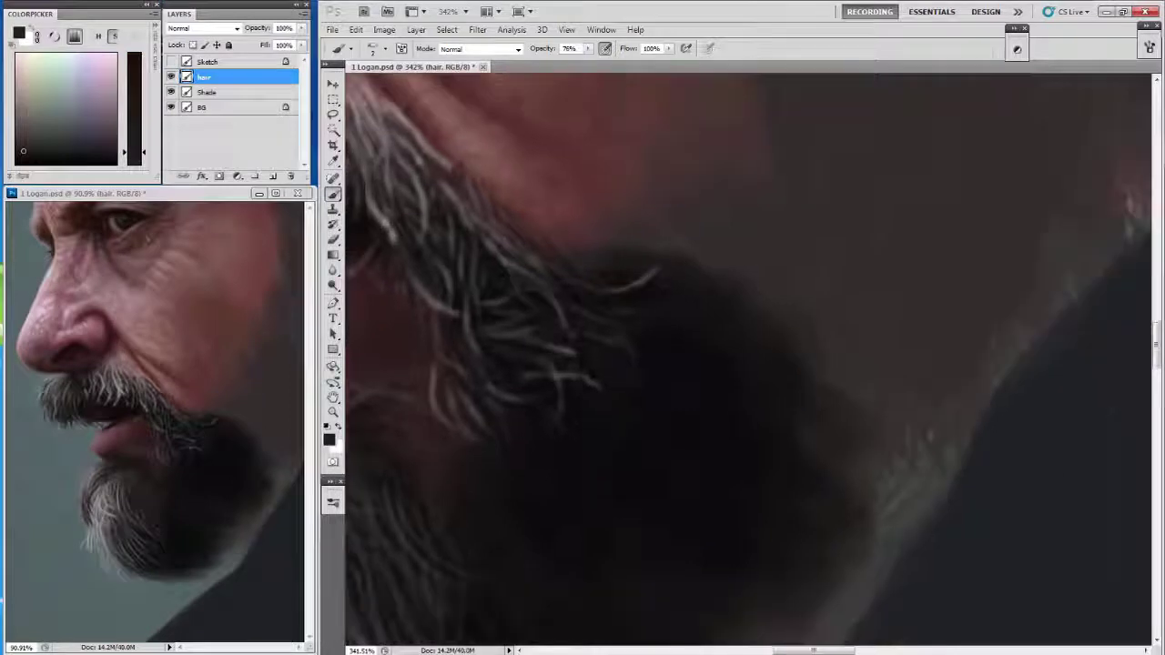
pyautogui.moveTo(620, 634); pyautogui.dragTo(506, 453)
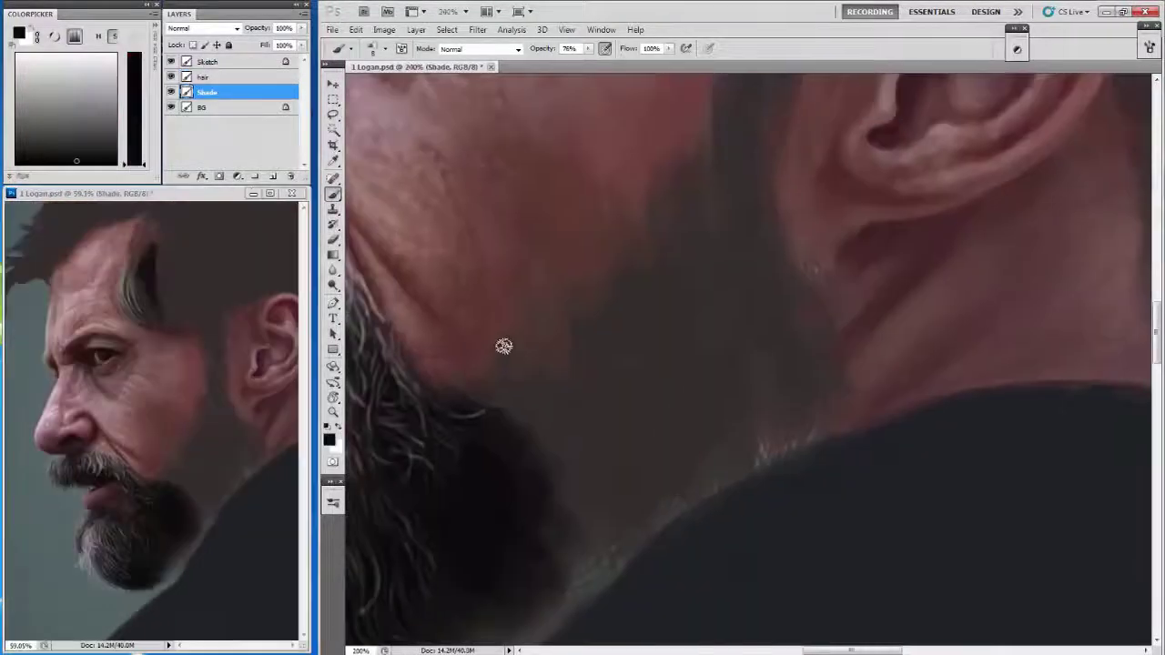
pyautogui.moveTo(503, 346)
pyautogui.mouseDown()
pyautogui.moveTo(476, 382)
pyautogui.moveTo(499, 442)
pyautogui.moveTo(565, 396)
pyautogui.moveTo(652, 202)
pyautogui.moveTo(783, 345)
pyautogui.moveTo(603, 370)
pyautogui.moveTo(603, 338)
pyautogui.moveTo(599, 431)
pyautogui.moveTo(664, 489)
pyautogui.moveTo(786, 374)
pyautogui.moveTo(582, 483)
pyautogui.mouseUp()
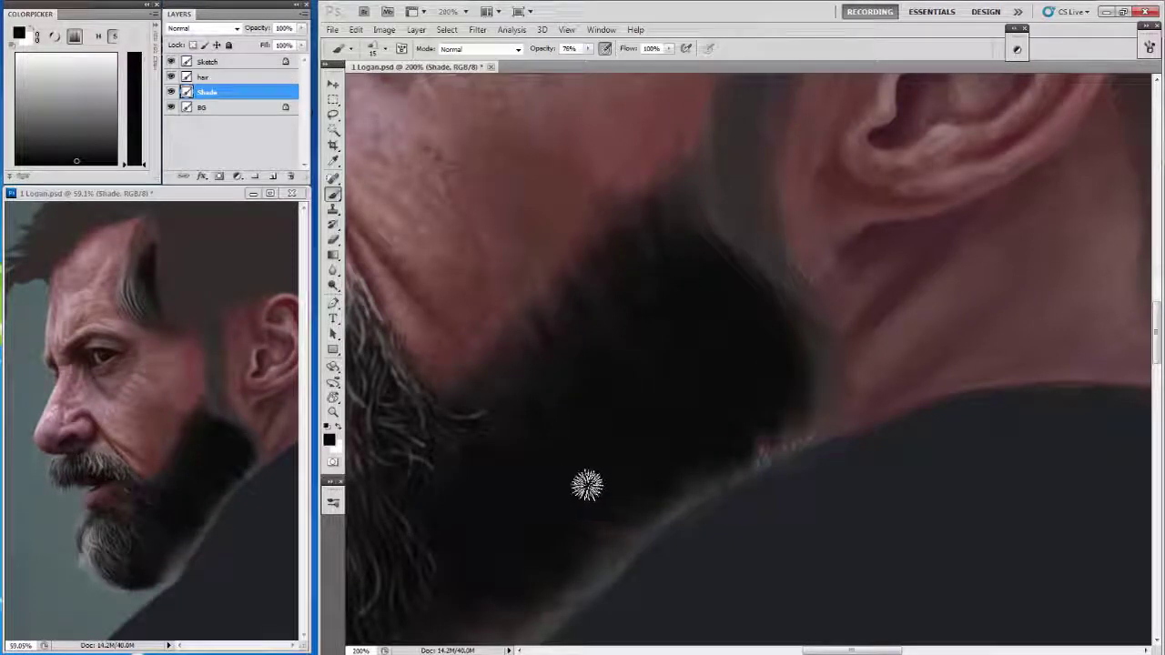
# Push the jaw's dark shadow down the neck toward the collar, switching brush preset.
pyautogui.moveTo(516, 422)
pyautogui.mouseDown()
pyautogui.moveTo(598, 418)
pyautogui.moveTo(474, 482)
pyautogui.moveTo(744, 319)
pyautogui.mouseUp()
pyautogui.moveTo(747, 208); pyautogui.dragTo(653, 252)
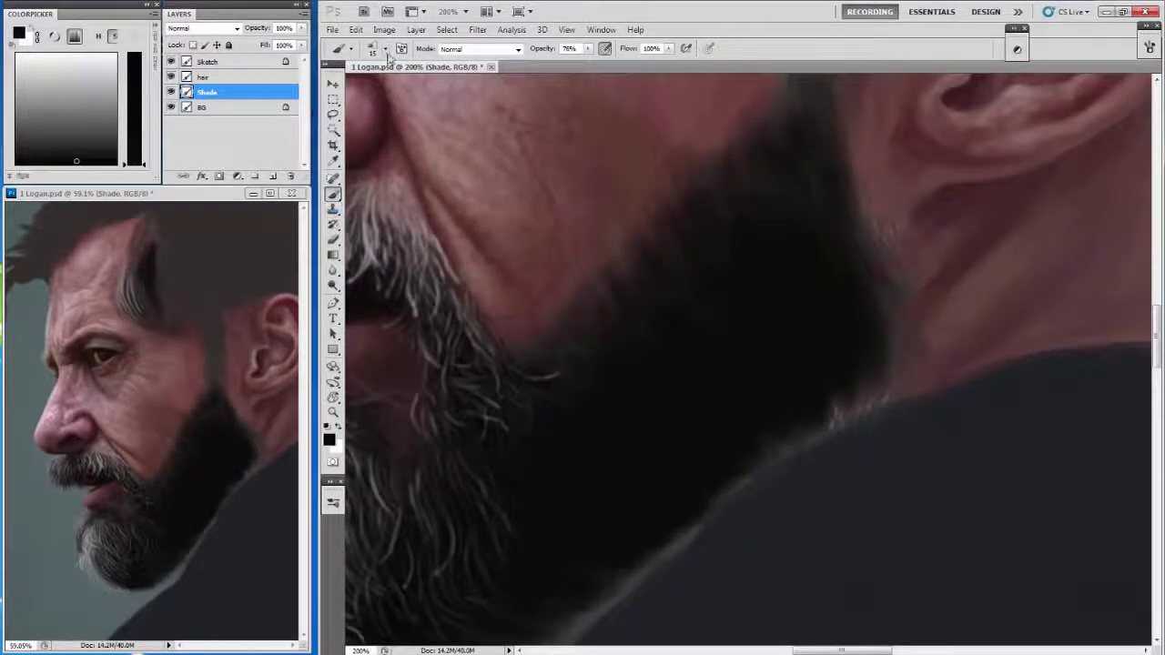
pyautogui.click(386, 50)
pyautogui.click(357, 198)
pyautogui.press('Return')
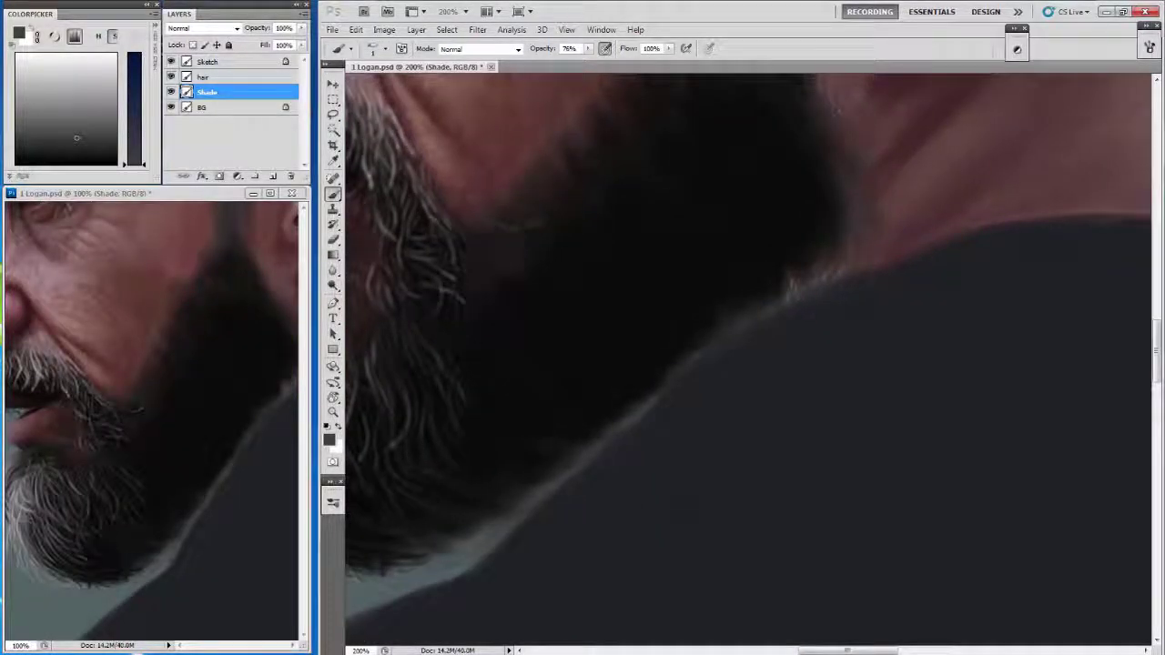
pyautogui.moveTo(447, 348); pyautogui.dragTo(434, 316)
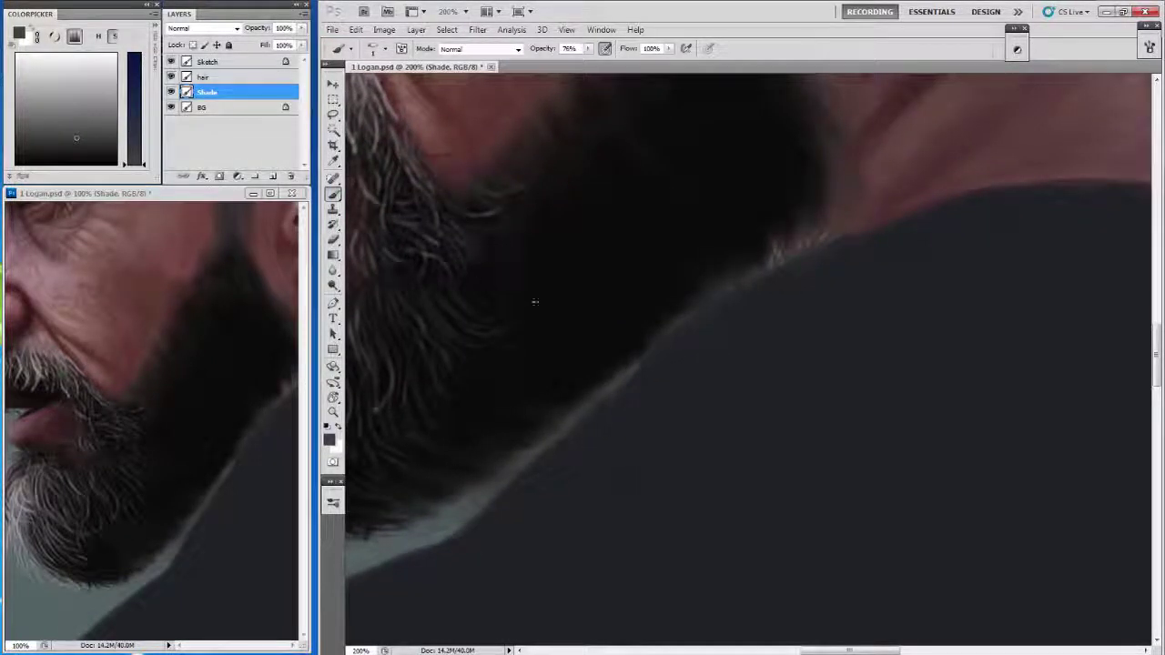
pyautogui.moveTo(515, 323); pyautogui.dragTo(548, 345)
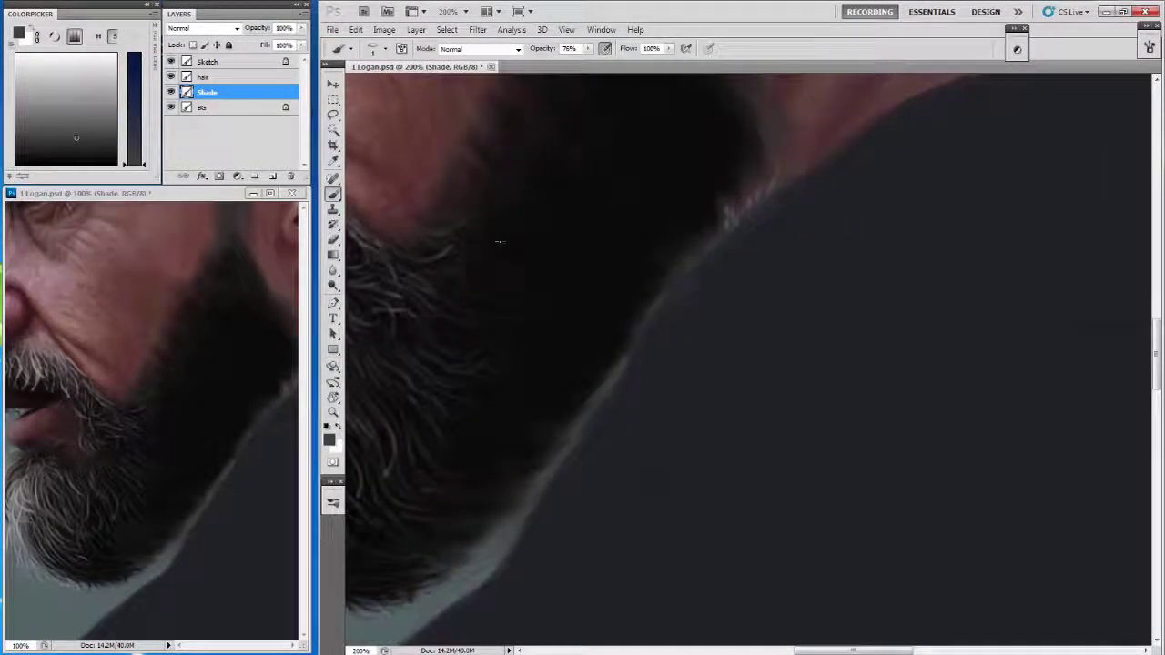
# On the hair layer, paint faint light strands, rotating the view and zooming to 300%.
pyautogui.hotkey('alt', ']')
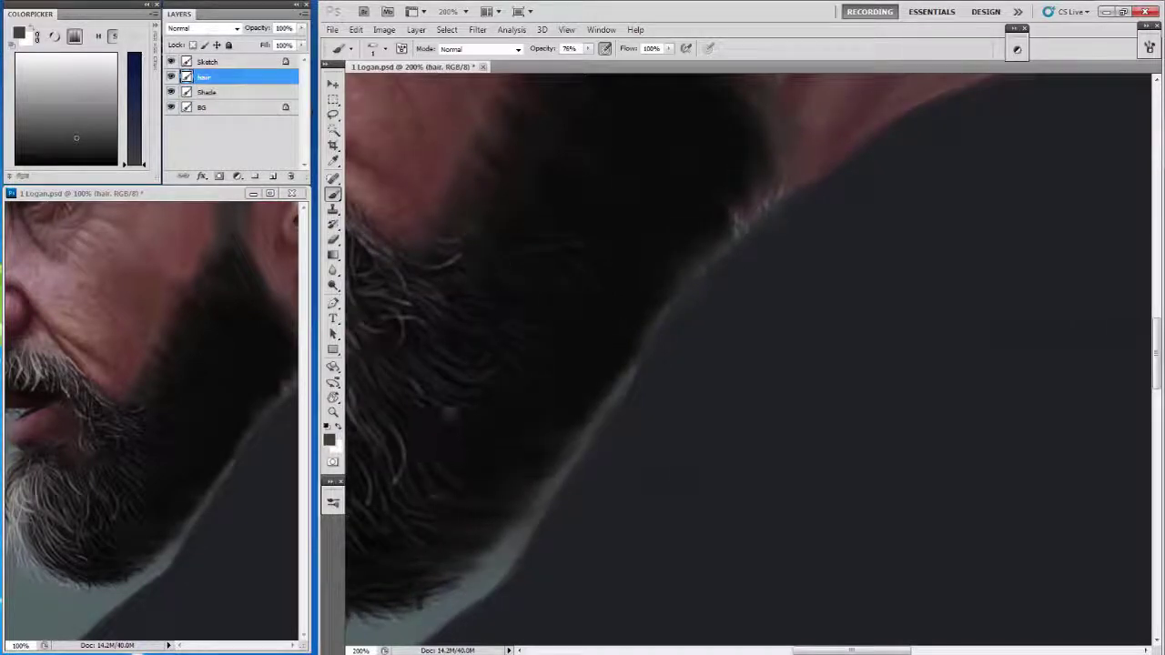
pyautogui.moveTo(491, 457); pyautogui.dragTo(477, 420)
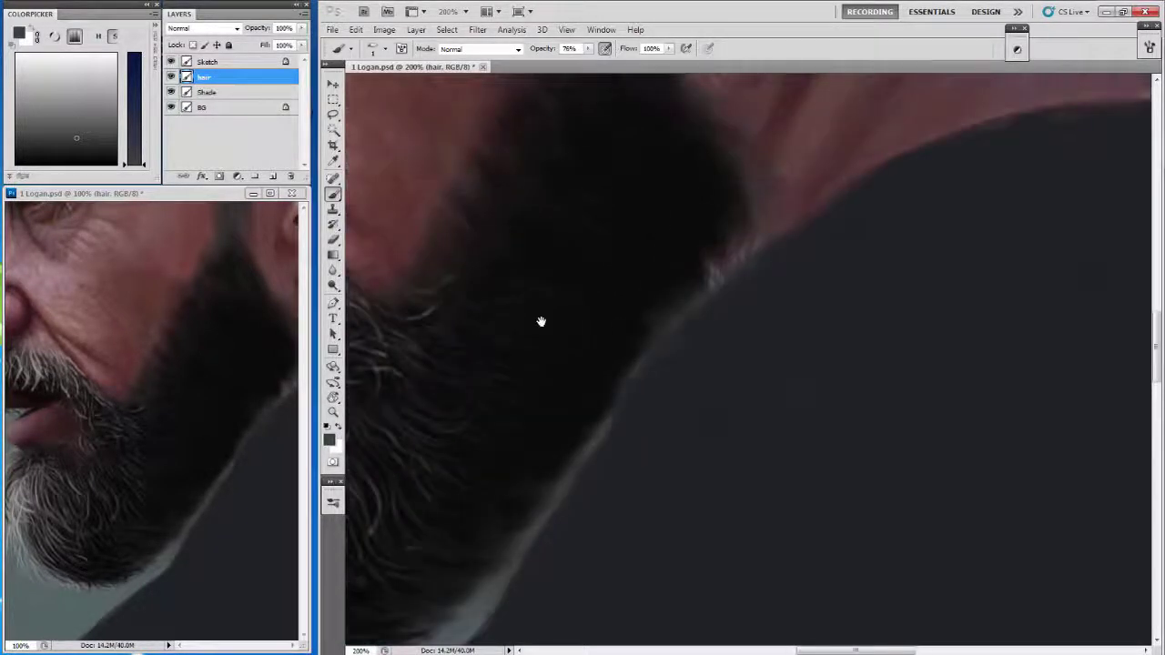
pyautogui.scroll(2, 541, 319)
pyautogui.scroll(2, 550, 319)
pyautogui.moveTo(564, 323); pyautogui.dragTo(551, 303)
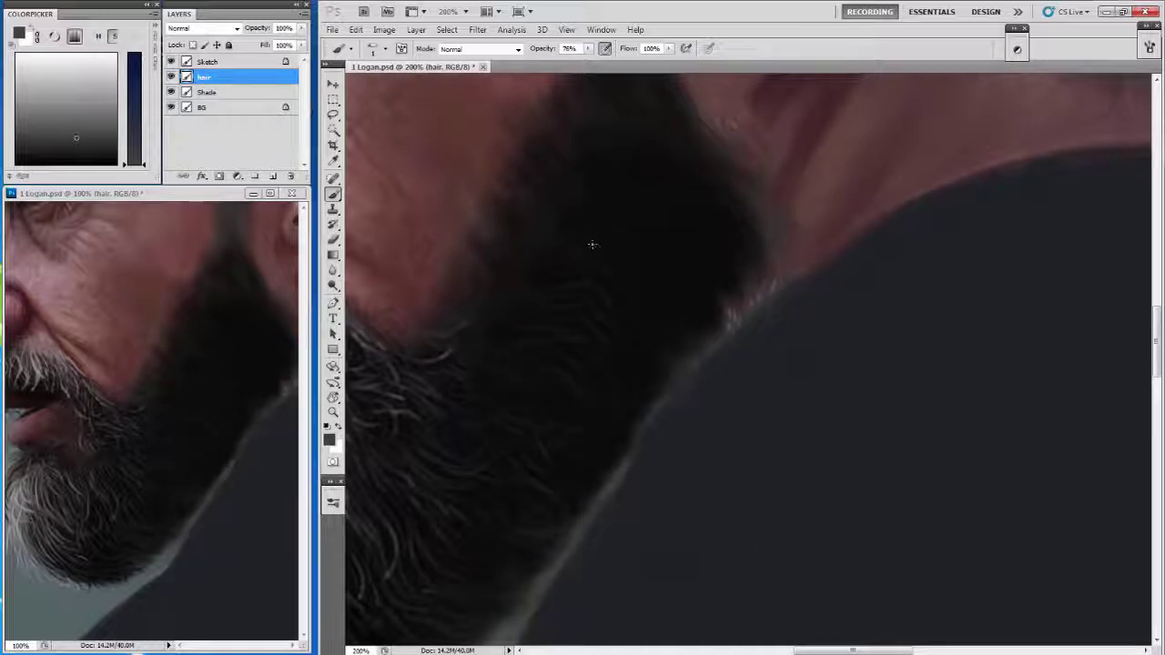
pyautogui.moveTo(470, 347)
pyautogui.mouseDown()
pyautogui.moveTo(676, 229)
pyautogui.moveTo(655, 273)
pyautogui.moveTo(577, 325)
pyautogui.mouseUp()
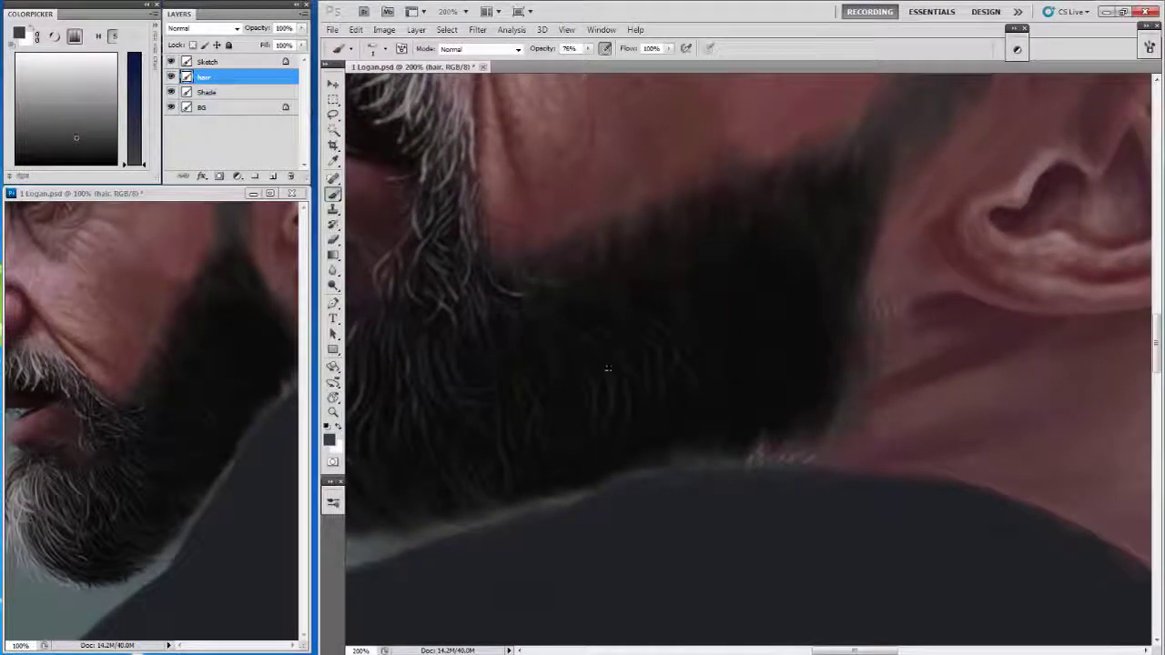
pyautogui.hotkey('ctrl', '+')
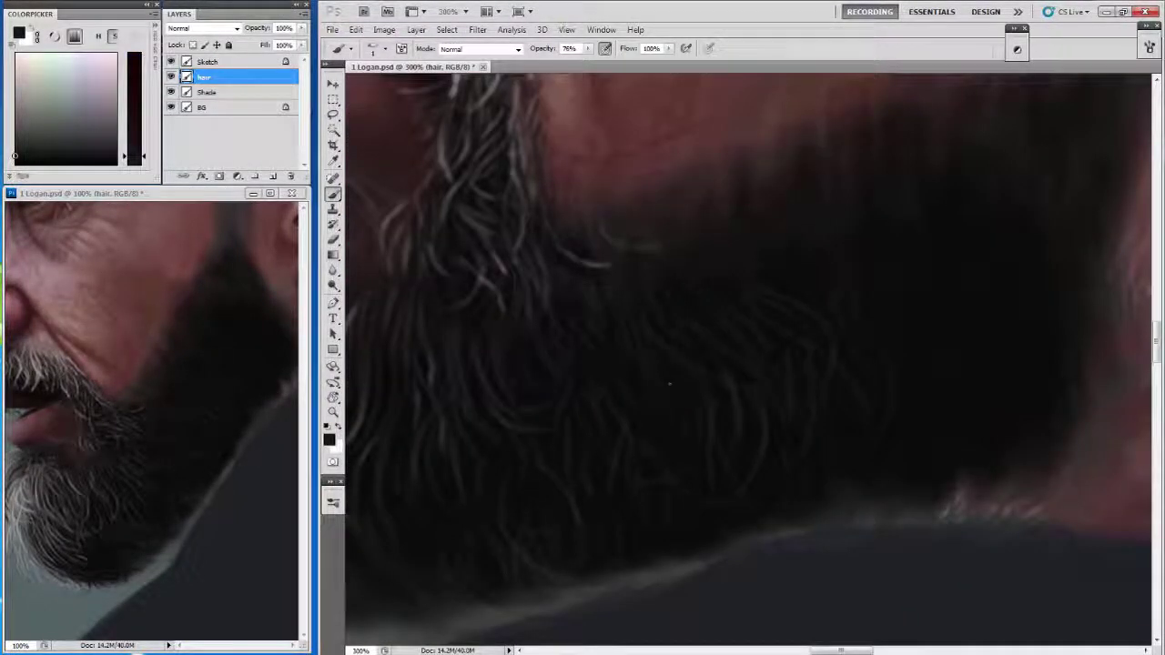
pyautogui.moveTo(704, 288)
pyautogui.mouseDown()
pyautogui.moveTo(733, 439)
pyautogui.moveTo(632, 330)
pyautogui.moveTo(538, 286)
pyautogui.mouseUp()
pyautogui.hotkey('alt', '[')
# Pick a new brush and darken the beard's bottom edge over the blue rim.
pyautogui.click(386, 49)
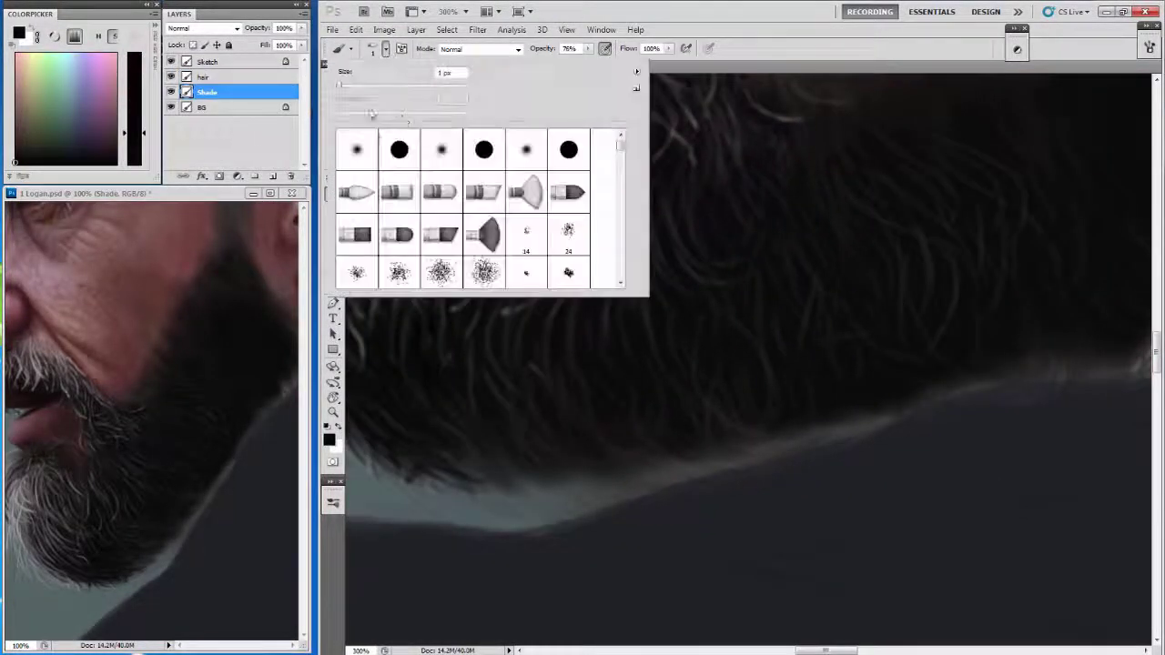
pyautogui.click(776, 49)
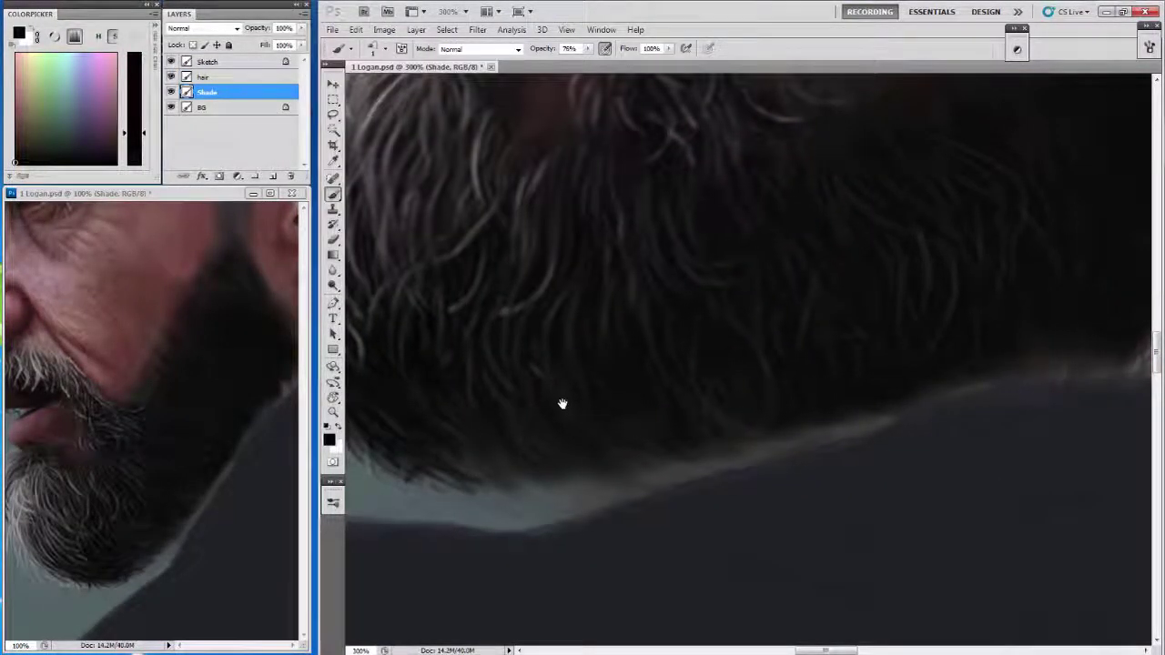
pyautogui.moveTo(494, 458)
pyautogui.mouseDown()
pyautogui.moveTo(494, 476)
pyautogui.moveTo(546, 491)
pyautogui.moveTo(510, 492)
pyautogui.moveTo(524, 313)
pyautogui.moveTo(655, 337)
pyautogui.moveTo(749, 327)
pyautogui.moveTo(825, 338)
pyautogui.moveTo(741, 345)
pyautogui.mouseUp()
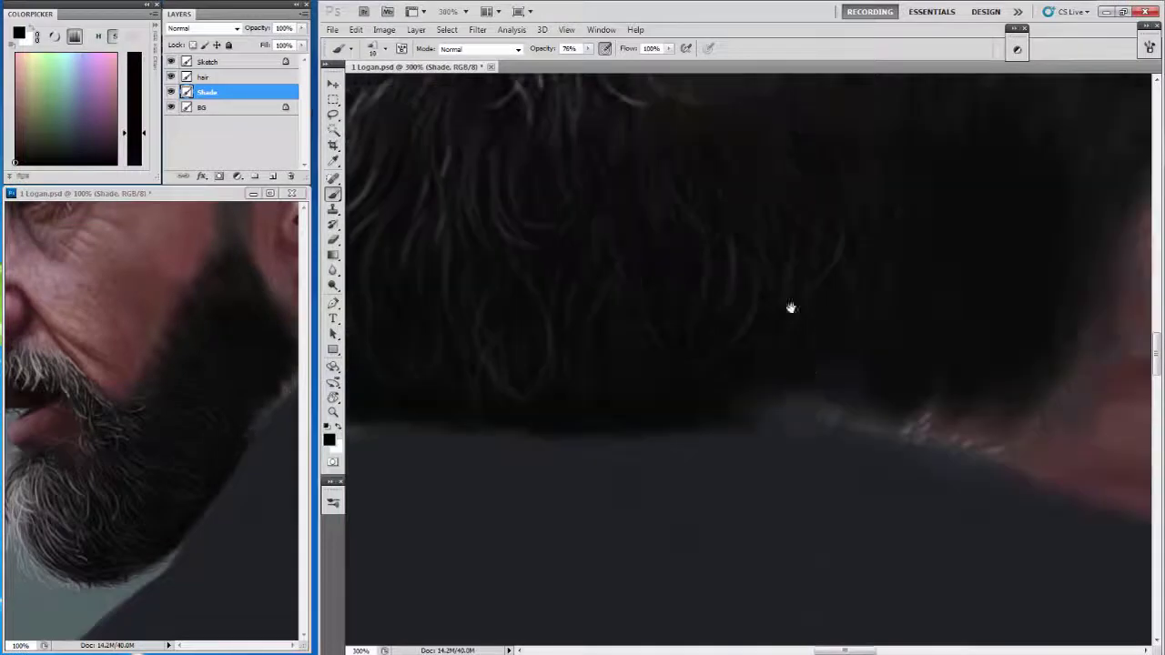
# Paint sampled jacket colour over the beard's lower edge and add a dark collar stroke.
pyautogui.keyDown('alt'); pyautogui.click(973, 393); pyautogui.keyUp('alt')
pyautogui.moveTo(973, 392)
pyautogui.mouseDown()
pyautogui.moveTo(497, 273)
pyautogui.moveTo(784, 307)
pyautogui.moveTo(523, 354)
pyautogui.moveTo(632, 301)
pyautogui.mouseUp()
pyautogui.press(']')
pyautogui.hotkey('ctrl', '-')
pyautogui.moveTo(389, 598); pyautogui.dragTo(923, 344)
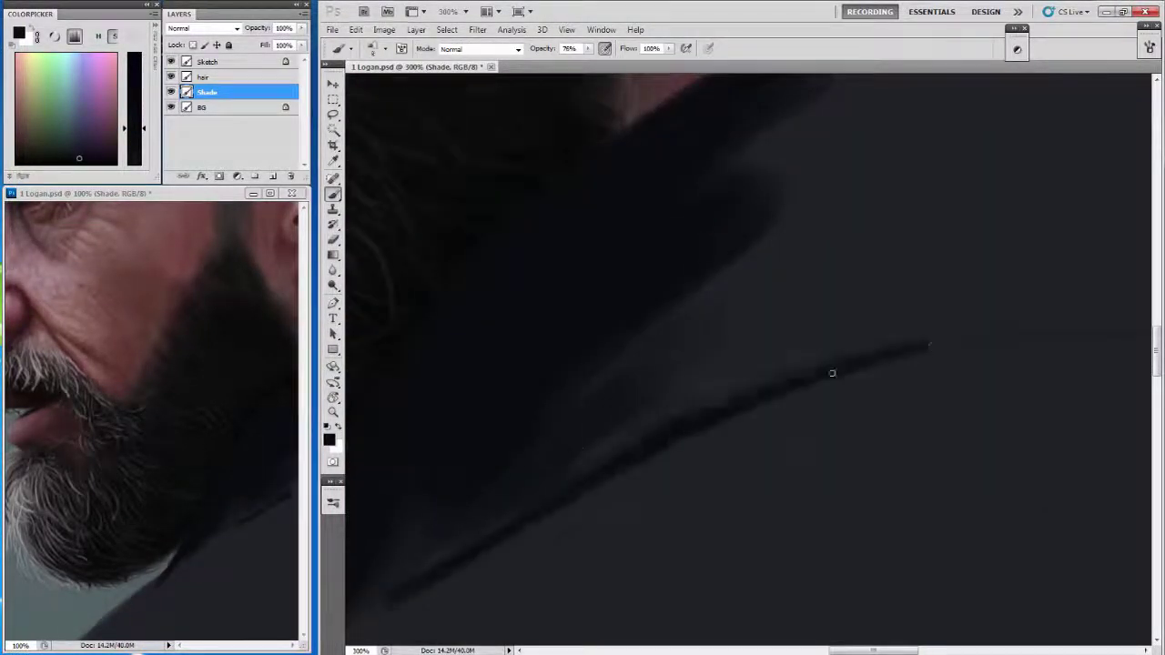
pyautogui.hotkey('ctrl', '-')
pyautogui.hotkey('ctrl', '-')
pyautogui.hotkey('ctrl', '-')
pyautogui.hotkey('ctrl', '-')
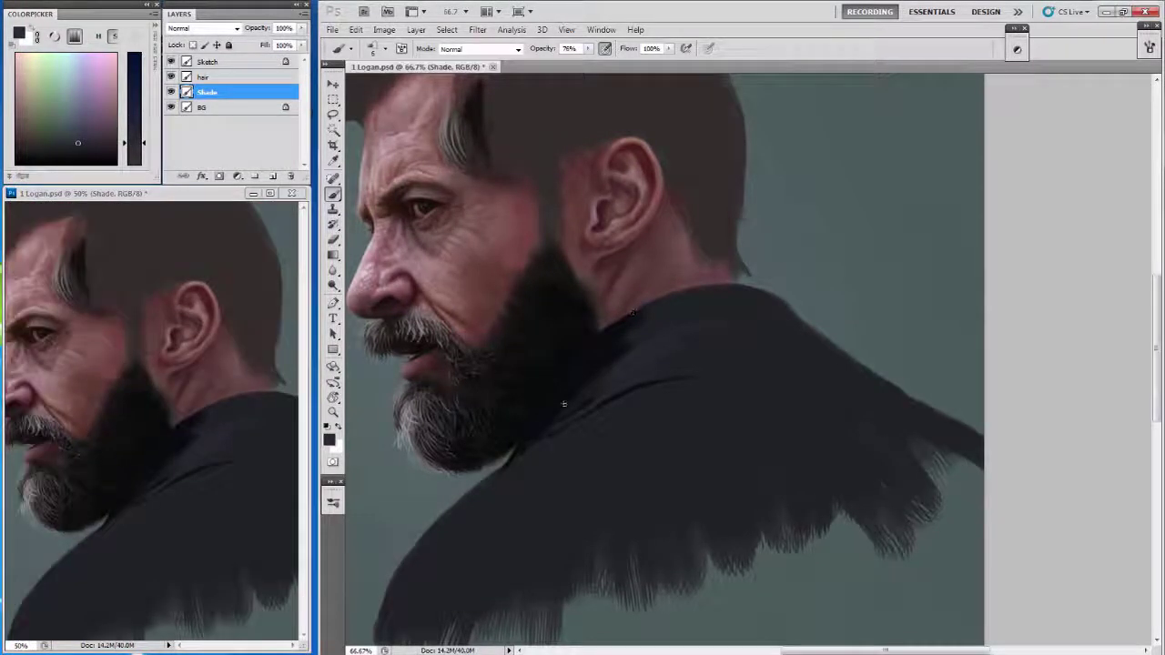
# Sample a darker jacket shade and add dark shading along the collar.
pyautogui.keyDown('alt'); pyautogui.click(661, 338); pyautogui.keyUp('alt')
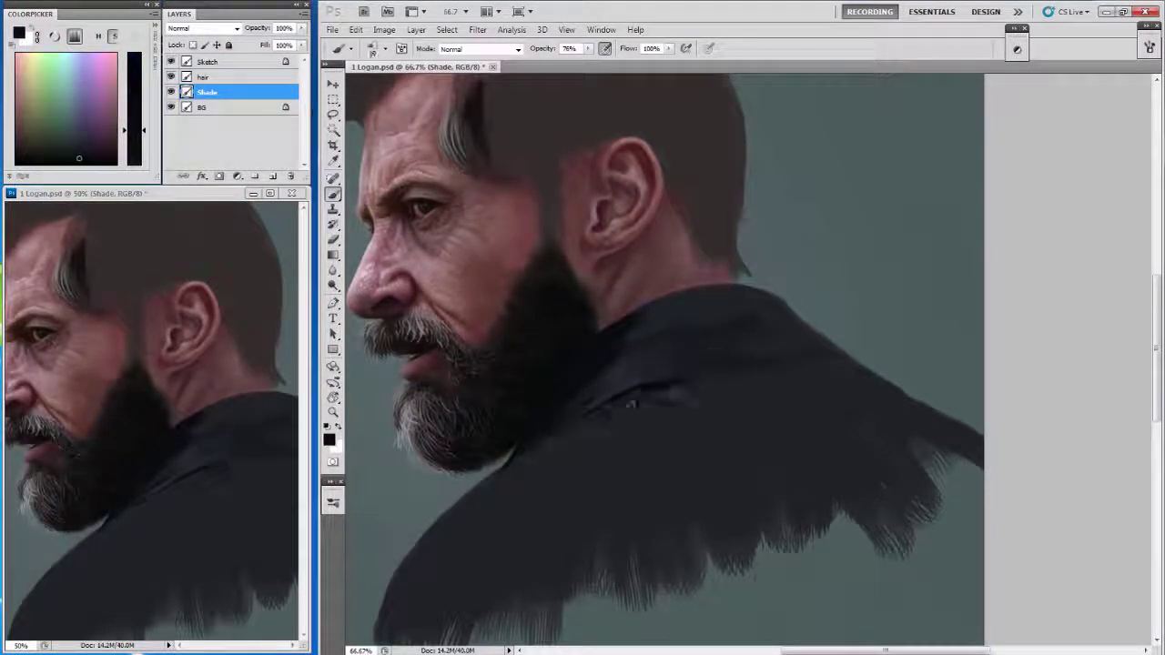
pyautogui.moveTo(587, 414)
pyautogui.mouseDown()
pyautogui.moveTo(731, 384)
pyautogui.moveTo(649, 330)
pyautogui.moveTo(734, 304)
pyautogui.mouseUp()
pyautogui.keyDown('alt'); pyautogui.click(621, 338); pyautogui.keyUp('alt')
pyautogui.keyDown('alt'); pyautogui.click(707, 310); pyautogui.keyUp('alt')
# Highlight the collar's top edge with a pale bluish tone, then pan to the cheek beside the ear.
pyautogui.keyDown('alt'); pyautogui.click(707, 315); pyautogui.keyUp('alt')
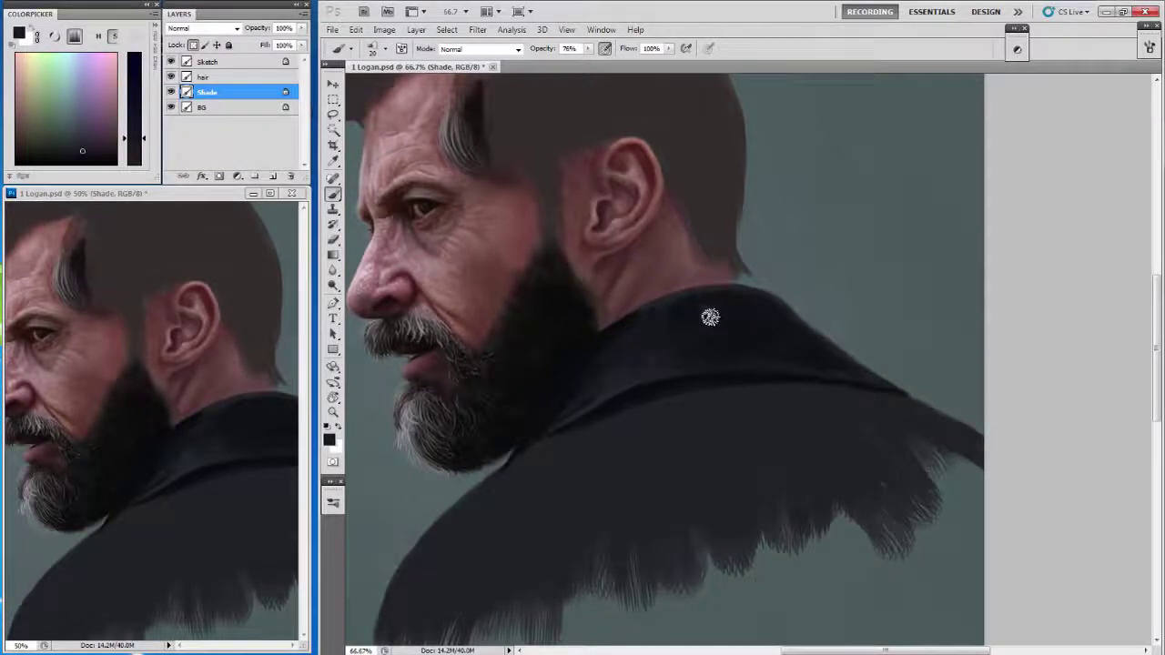
pyautogui.keyDown('alt'); pyautogui.click(637, 323); pyautogui.keyUp('alt')
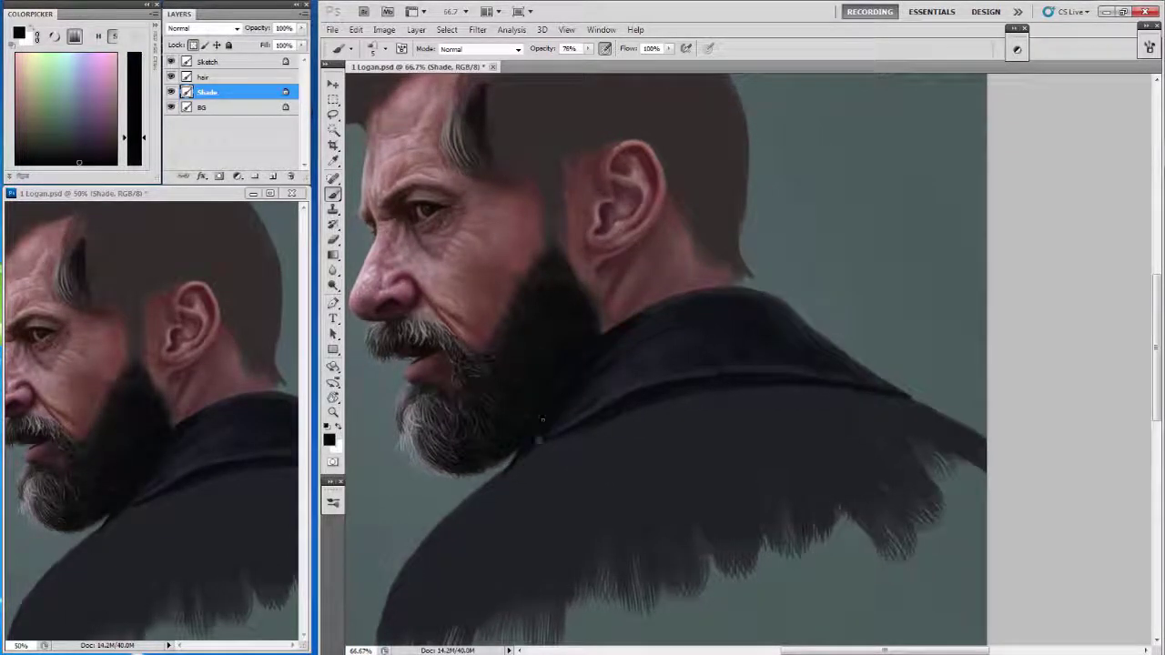
pyautogui.keyDown('alt'); pyautogui.click(669, 294); pyautogui.keyUp('alt')
pyautogui.moveTo(626, 319); pyautogui.dragTo(764, 290)
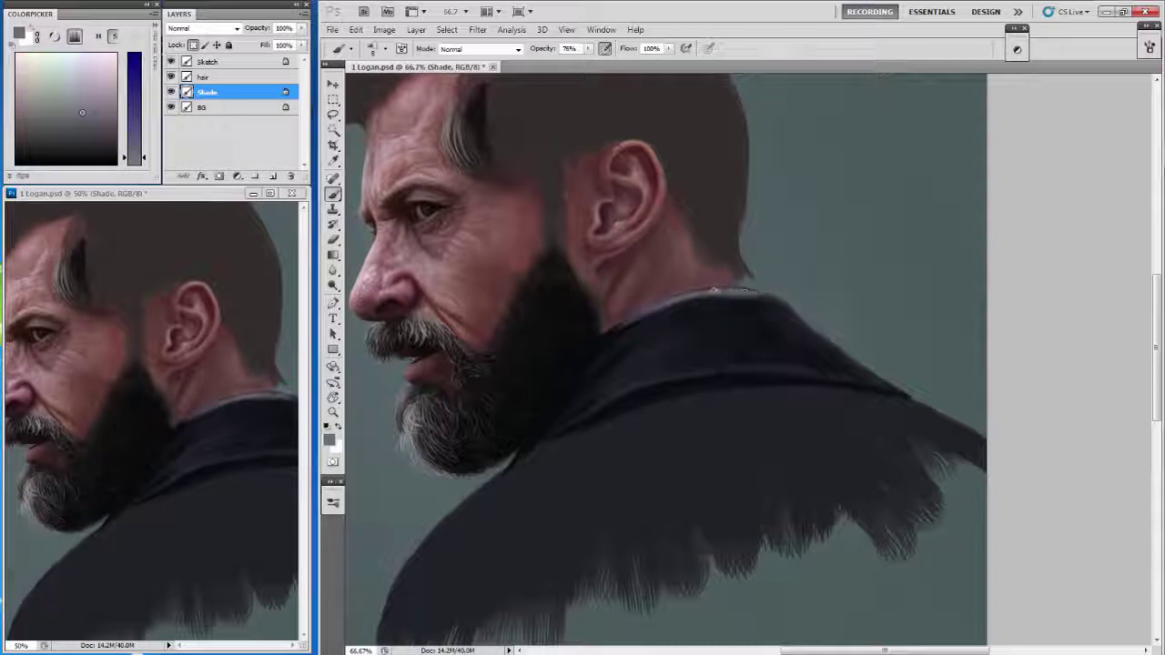
pyautogui.scroll(1, 515, 364)
pyautogui.scroll(1, 601, 299)
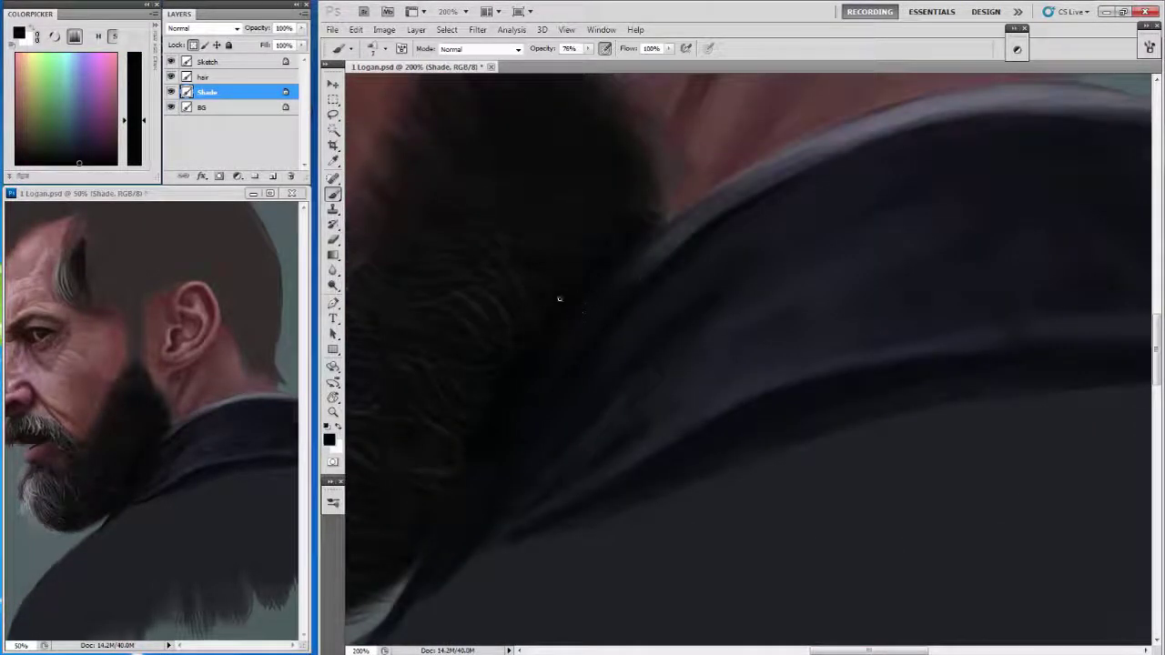
pyautogui.scroll(-2, 560, 299)
pyautogui.scroll(-1, 477, 437)
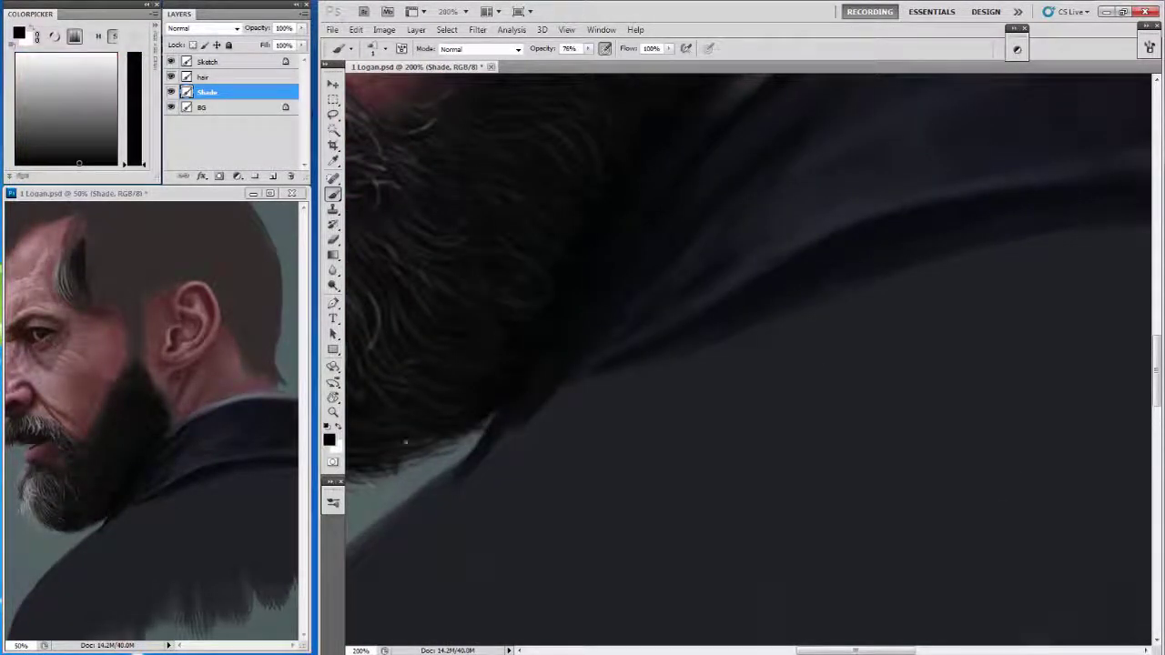
pyautogui.scroll(1, 427, 455)
pyautogui.scroll(1, 428, 455)
pyautogui.scroll(2, 746, 364)
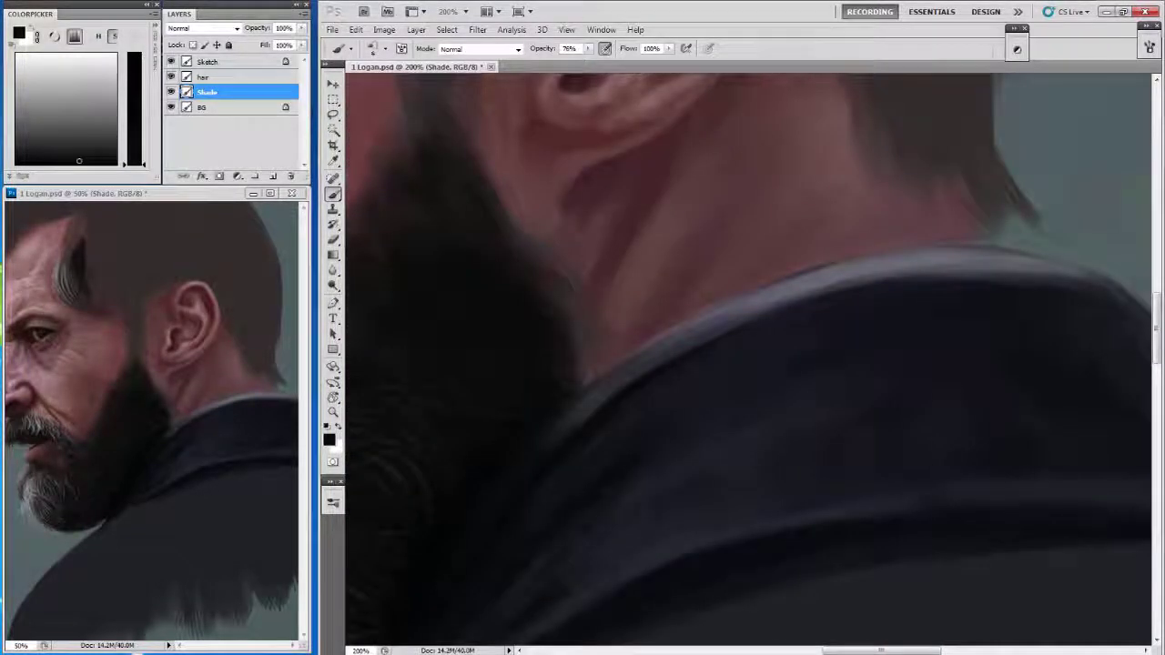
pyautogui.hscroll(-5, 610, 364)
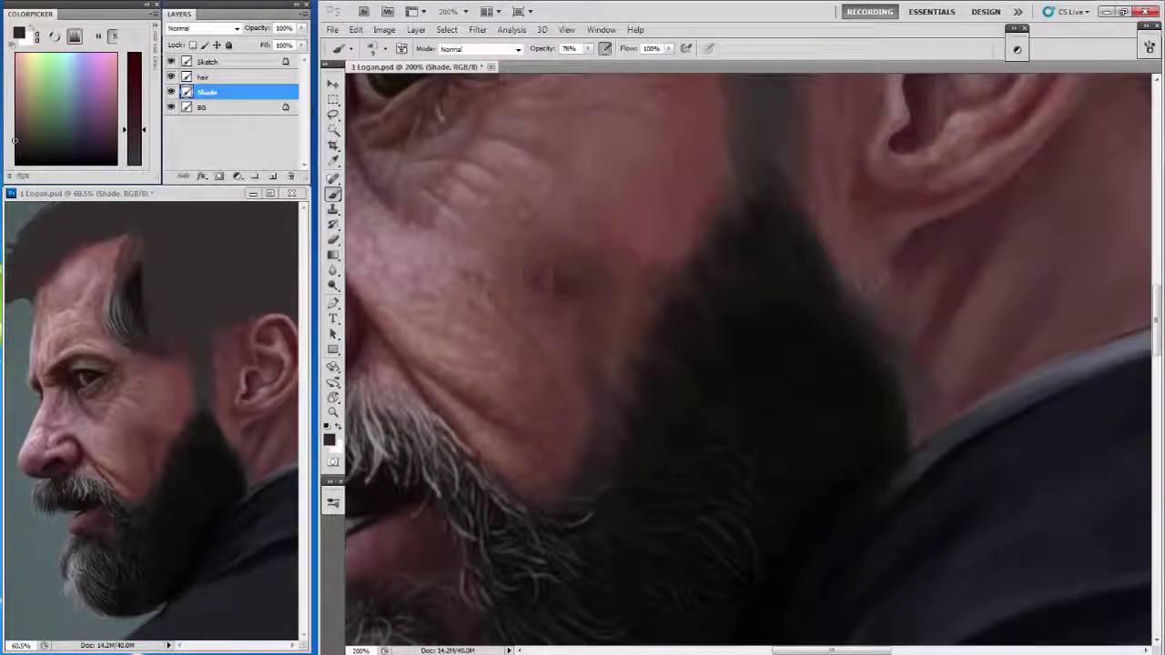
# Blend the cheek-beard edge with a dark red skin tone and darker beard strokes, zooming to 300%.
pyautogui.keyDown('alt'); pyautogui.click(597, 255); pyautogui.keyUp('alt')
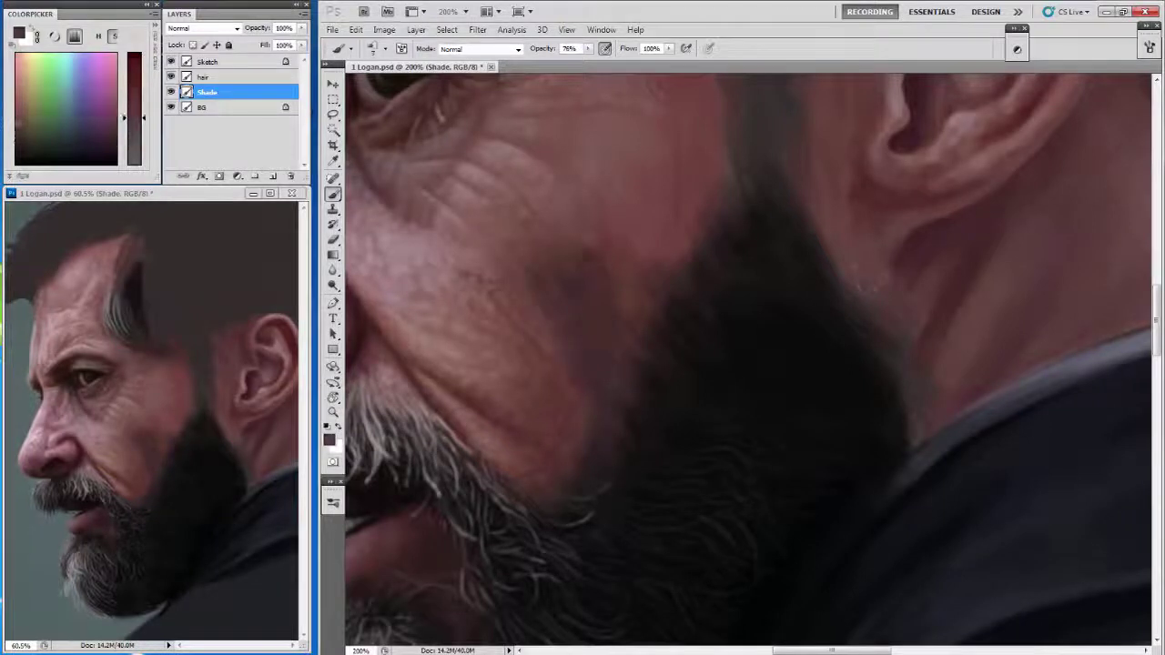
pyautogui.moveTo(648, 273)
pyautogui.mouseDown()
pyautogui.moveTo(678, 289)
pyautogui.moveTo(697, 378)
pyautogui.mouseUp()
pyautogui.keyDown('alt'); pyautogui.click(650, 351); pyautogui.keyUp('alt')
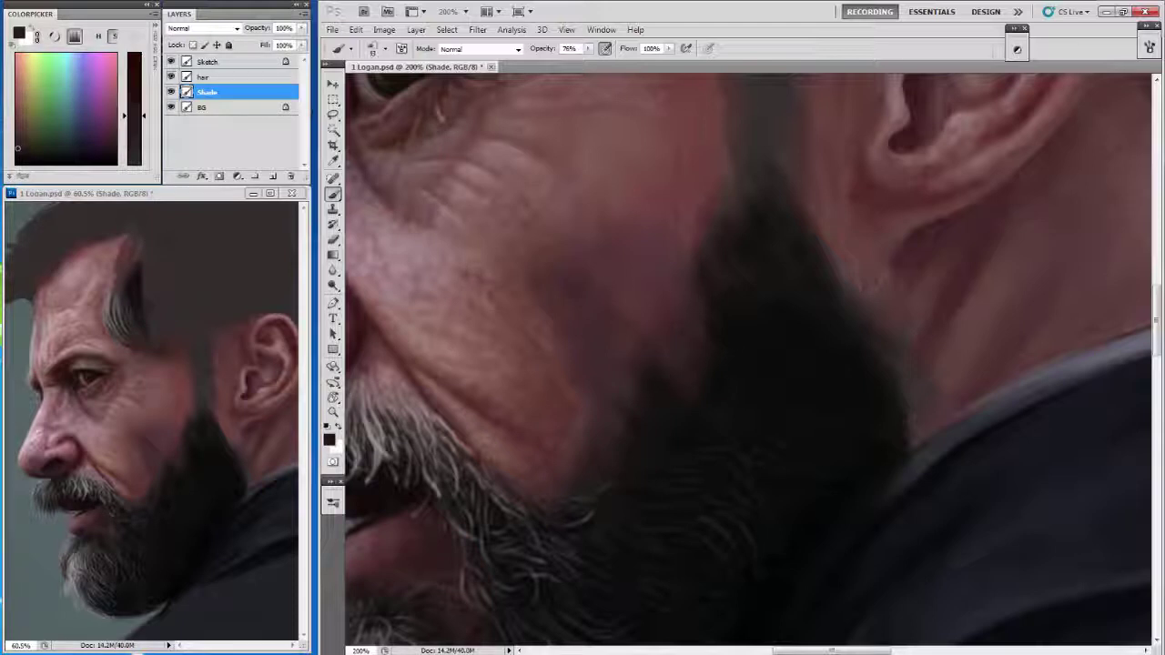
pyautogui.keyDown('alt'); pyautogui.click(715, 392); pyautogui.keyUp('alt')
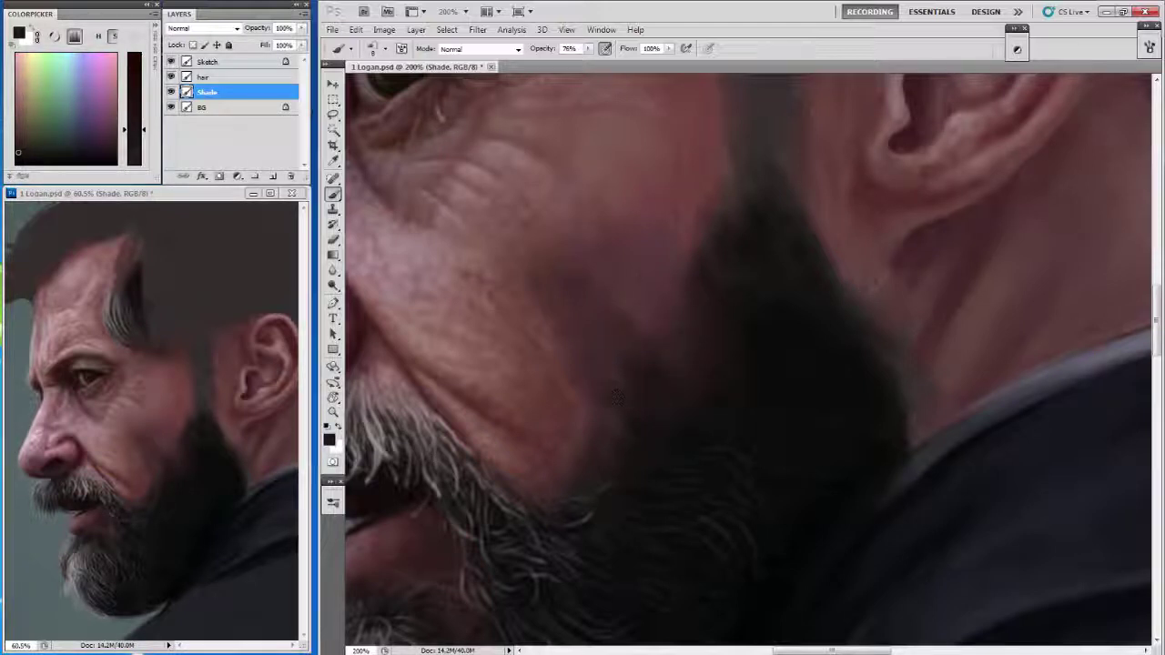
pyautogui.moveTo(594, 401); pyautogui.dragTo(559, 472)
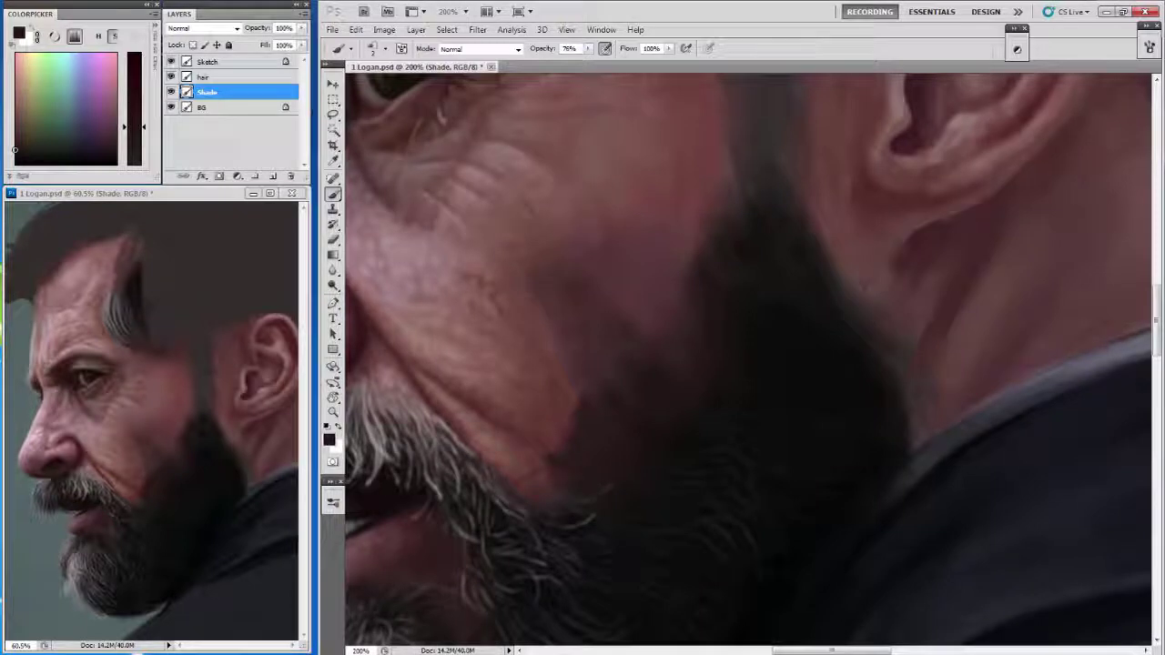
pyautogui.moveTo(634, 422); pyautogui.dragTo(603, 313)
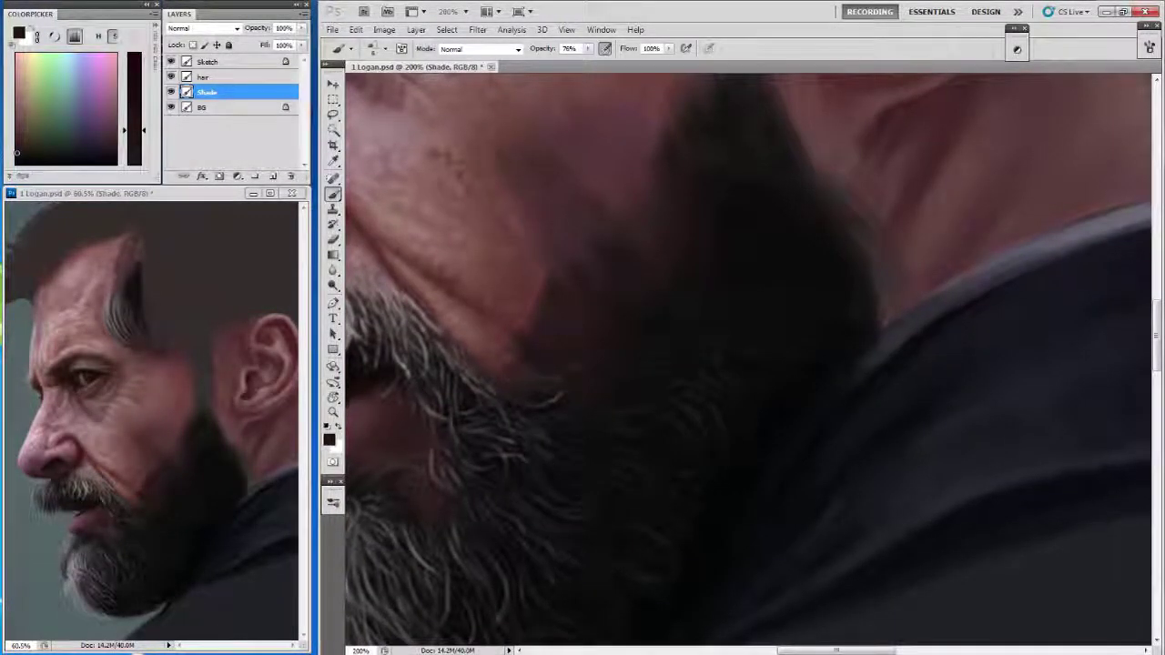
pyautogui.keyDown('alt'); pyautogui.click(637, 315); pyautogui.keyUp('alt')
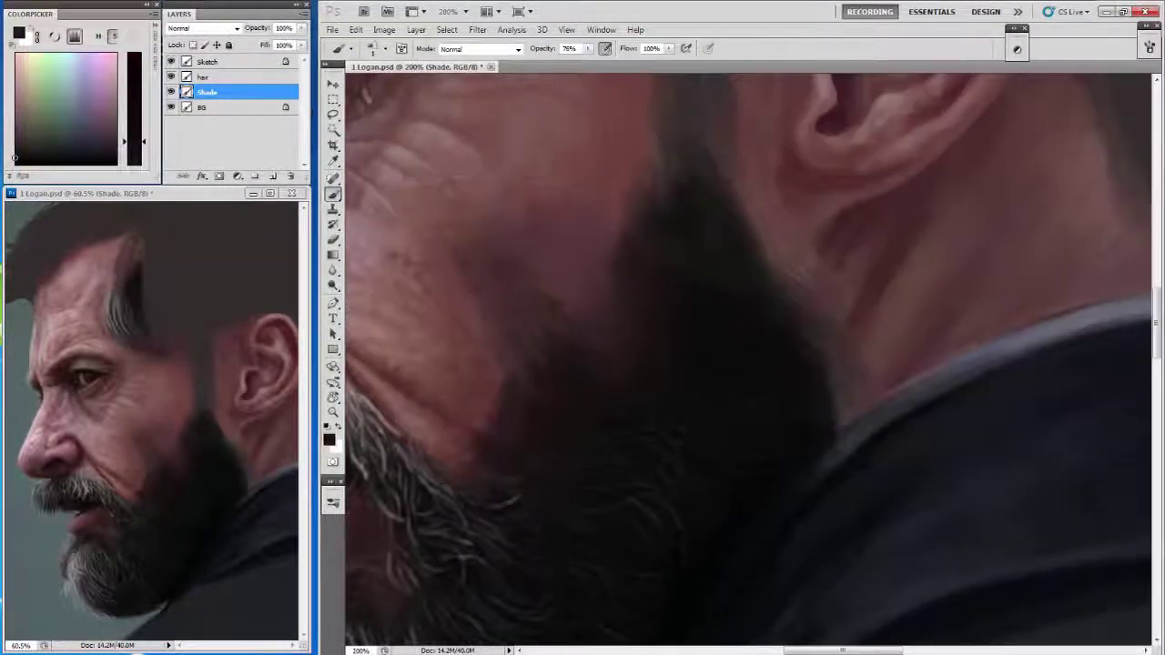
pyautogui.hotkey('ctrl', '+')
pyautogui.moveTo(637, 364); pyautogui.dragTo(847, 364)
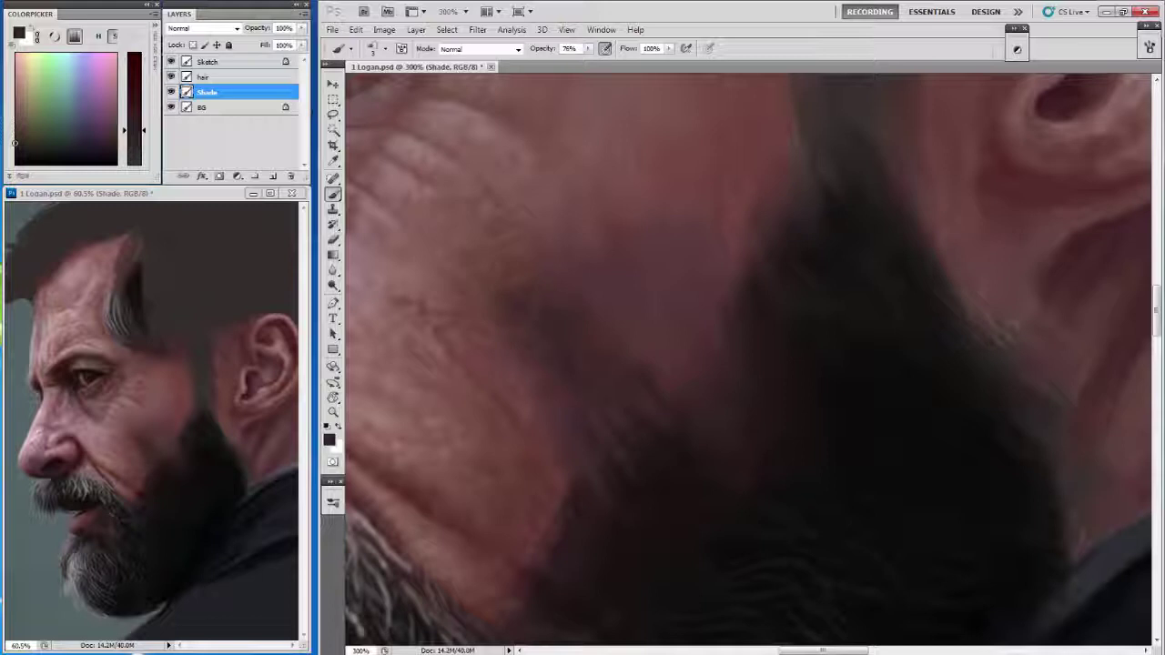
# Adjust the painting colour through several skin tones, settling on a red-brown.
pyautogui.click(16, 153)
pyautogui.click(111, 144)
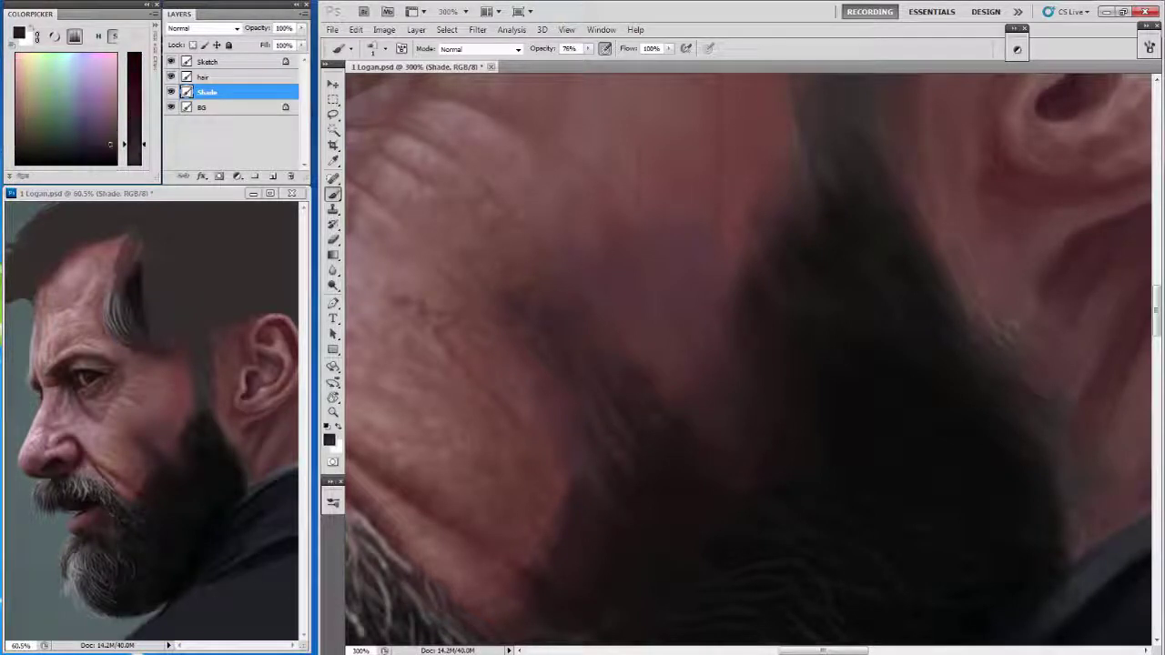
pyautogui.click(386, 48)
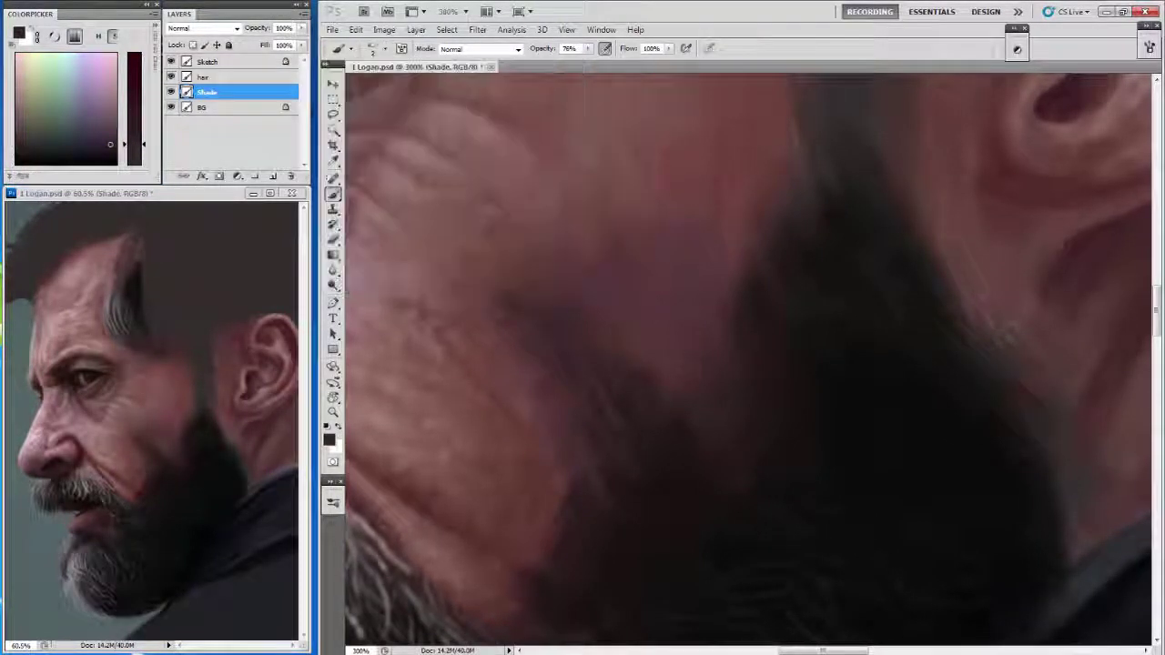
pyautogui.click(103, 124)
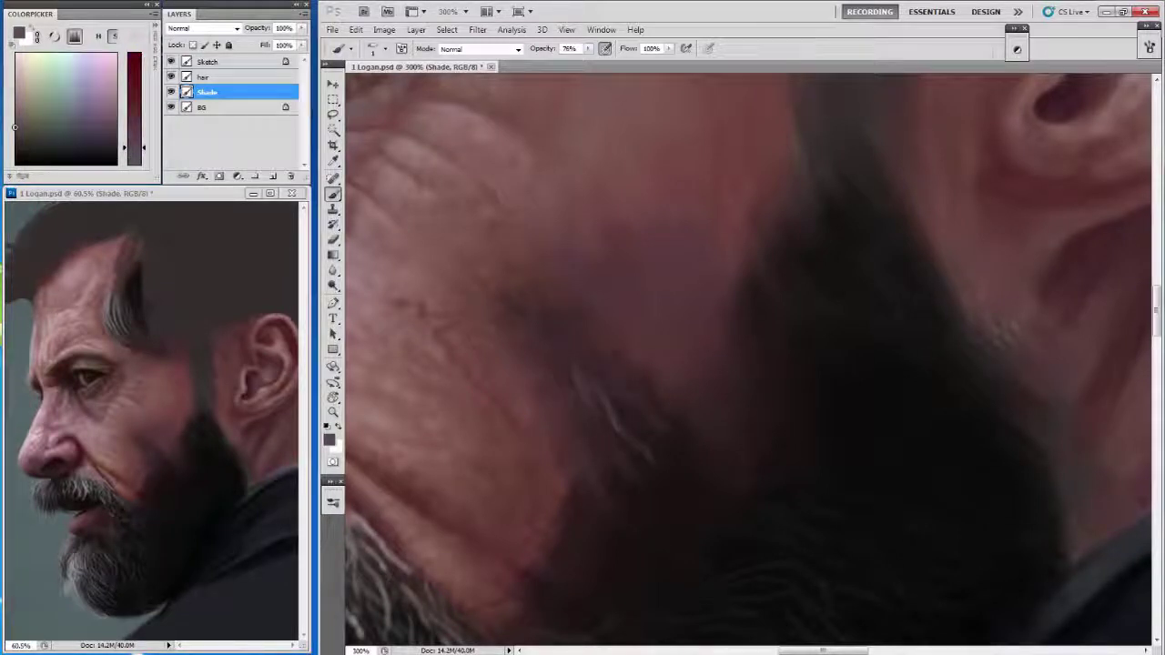
pyautogui.click(18, 112)
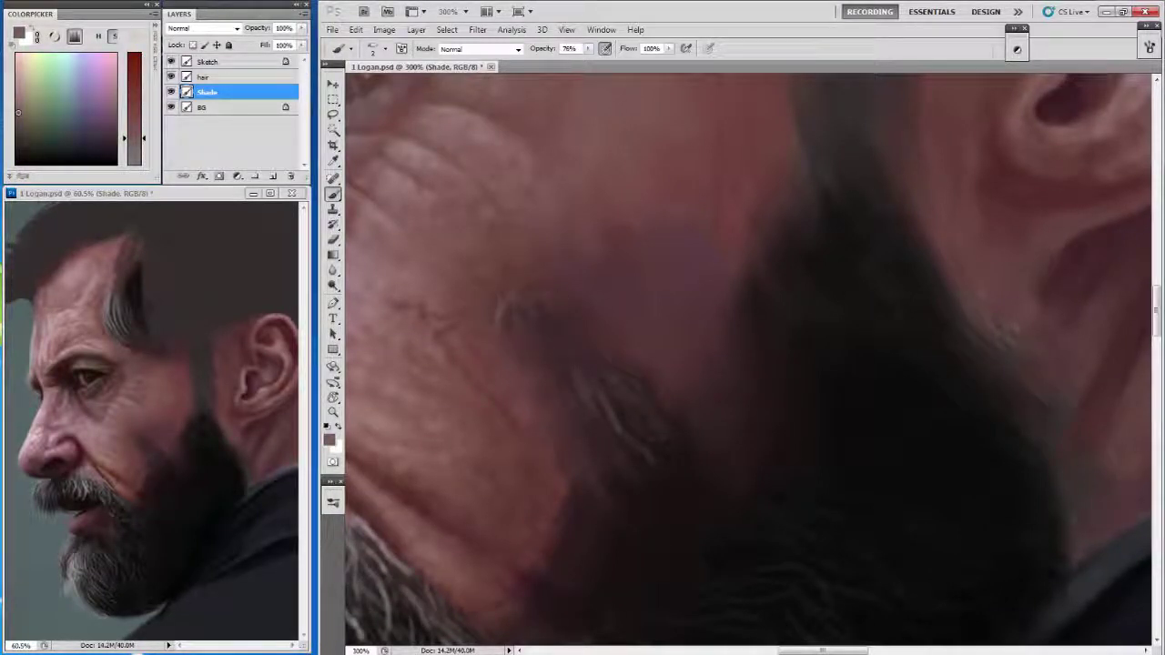
pyautogui.click(20, 136)
pyautogui.click(134, 110)
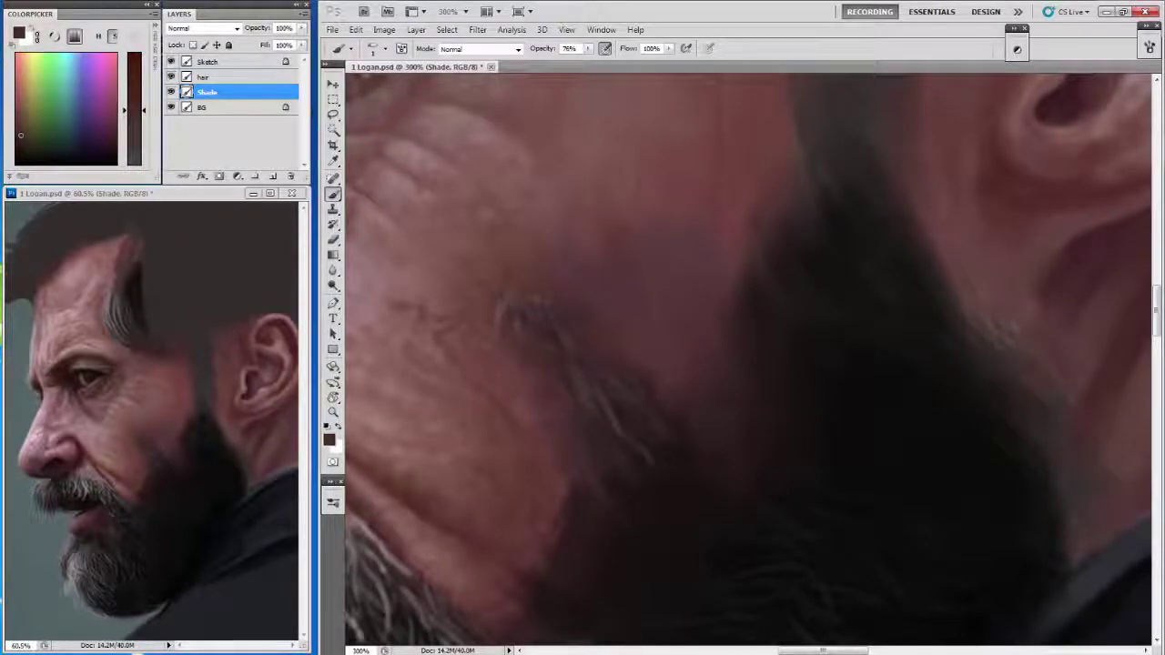
pyautogui.click(14, 139)
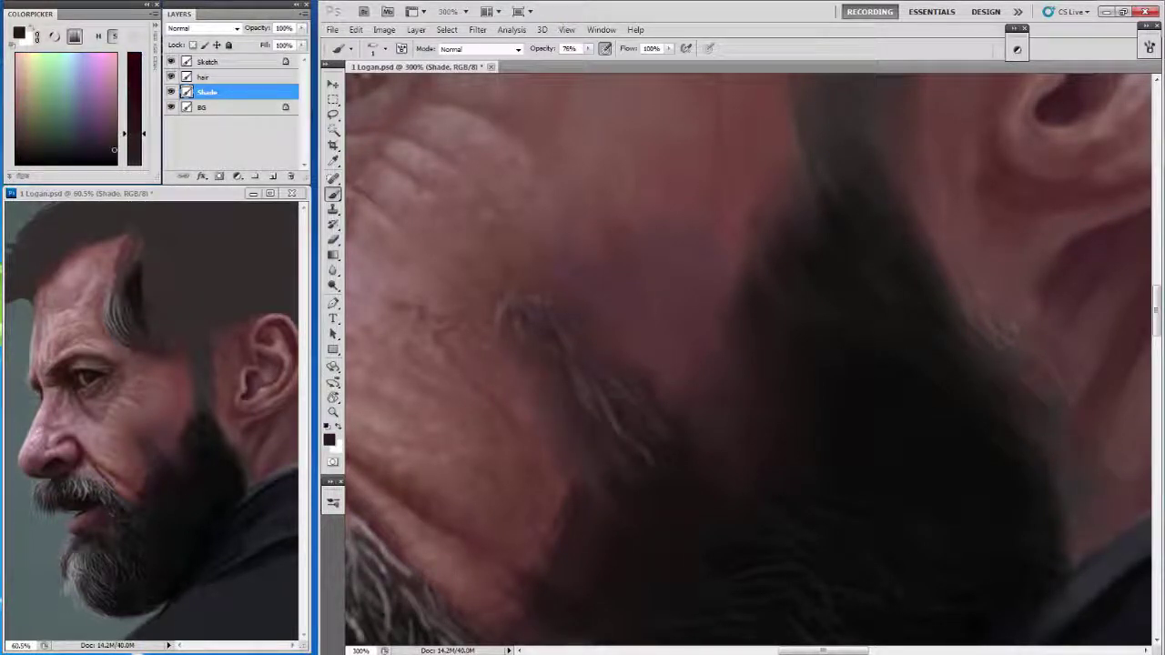
pyautogui.click(15, 111)
pyautogui.click(134, 125)
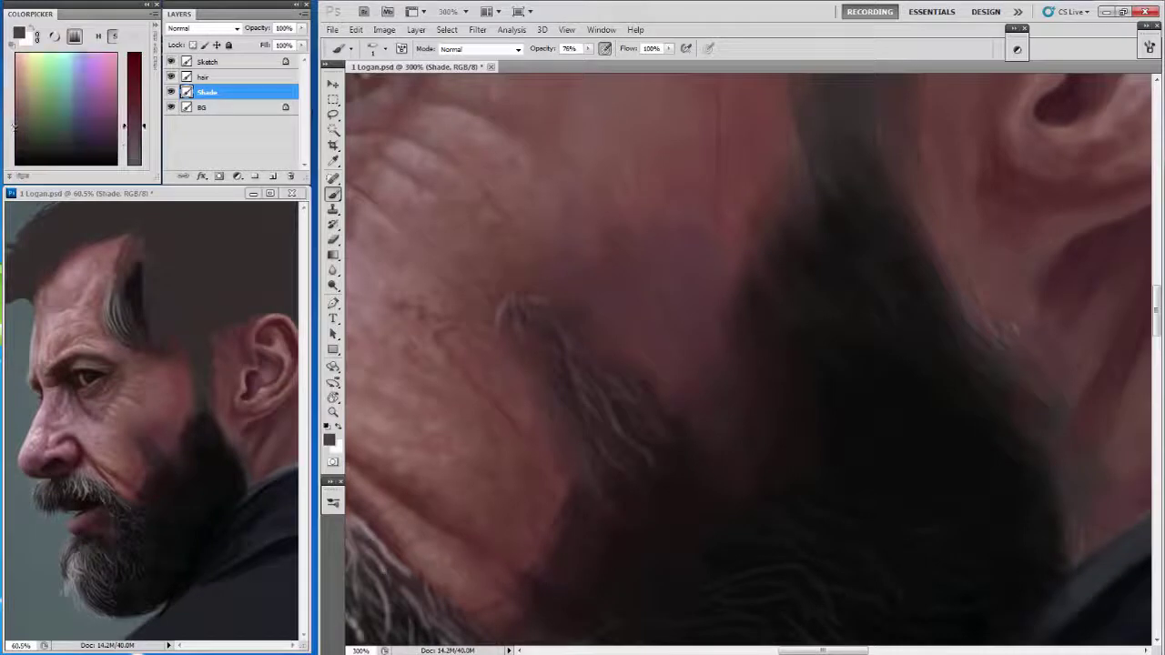
pyautogui.click(17, 127)
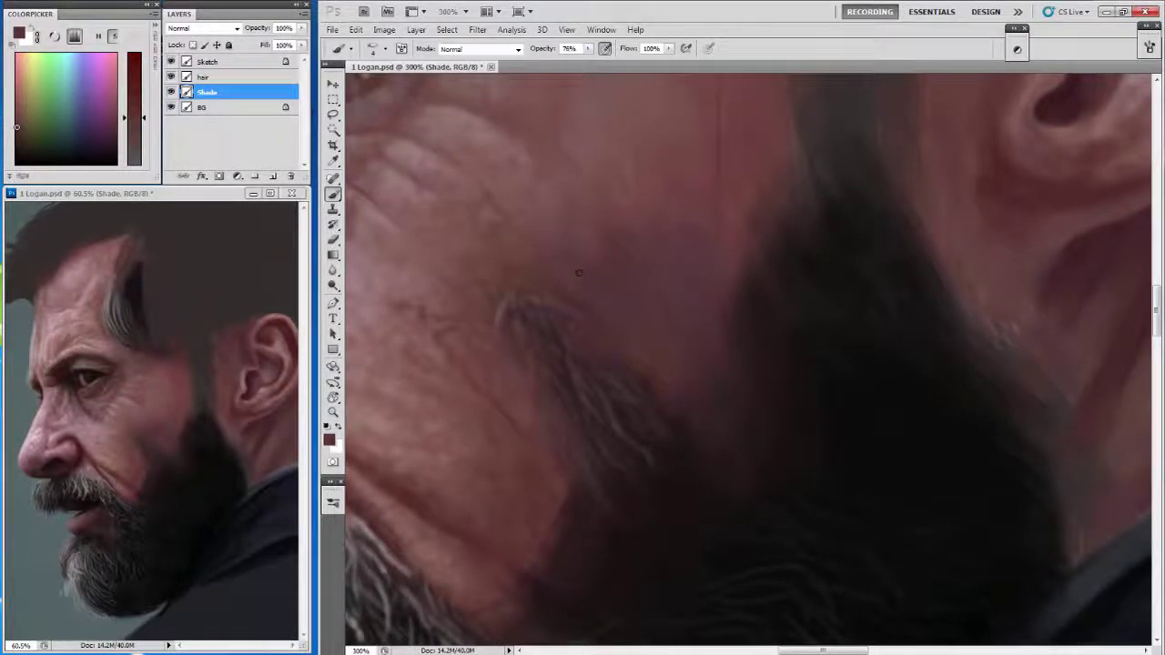
# Paint a near-black stroke into the beard and pick a greyish-purple shade.
pyautogui.keyDown('alt'); pyautogui.click(754, 318); pyautogui.keyUp('alt')
pyautogui.moveTo(724, 333); pyautogui.dragTo(726, 271)
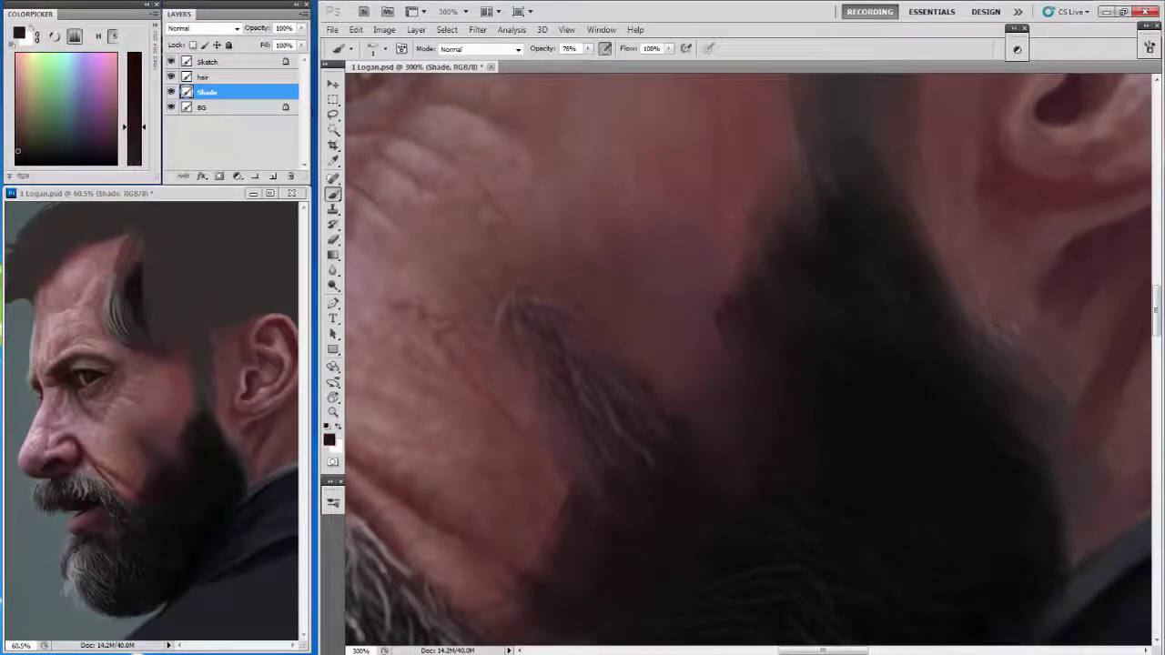
pyautogui.keyDown('alt'); pyautogui.click(819, 409); pyautogui.keyUp('alt')
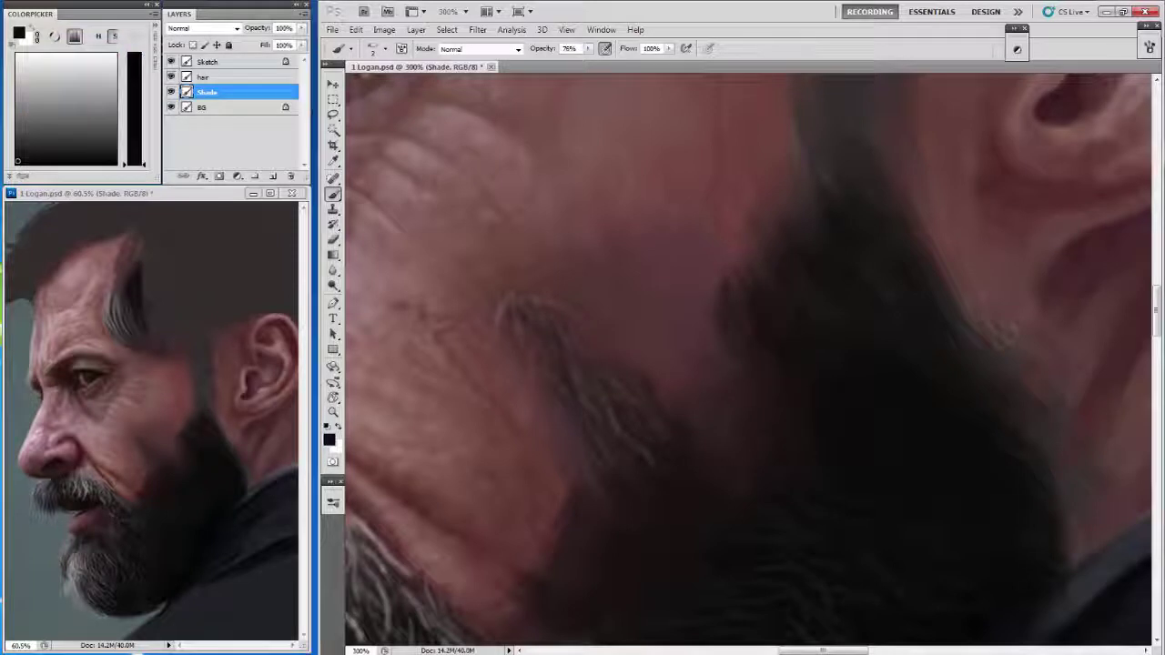
pyautogui.keyDown('alt'); pyautogui.click(778, 409); pyautogui.keyUp('alt')
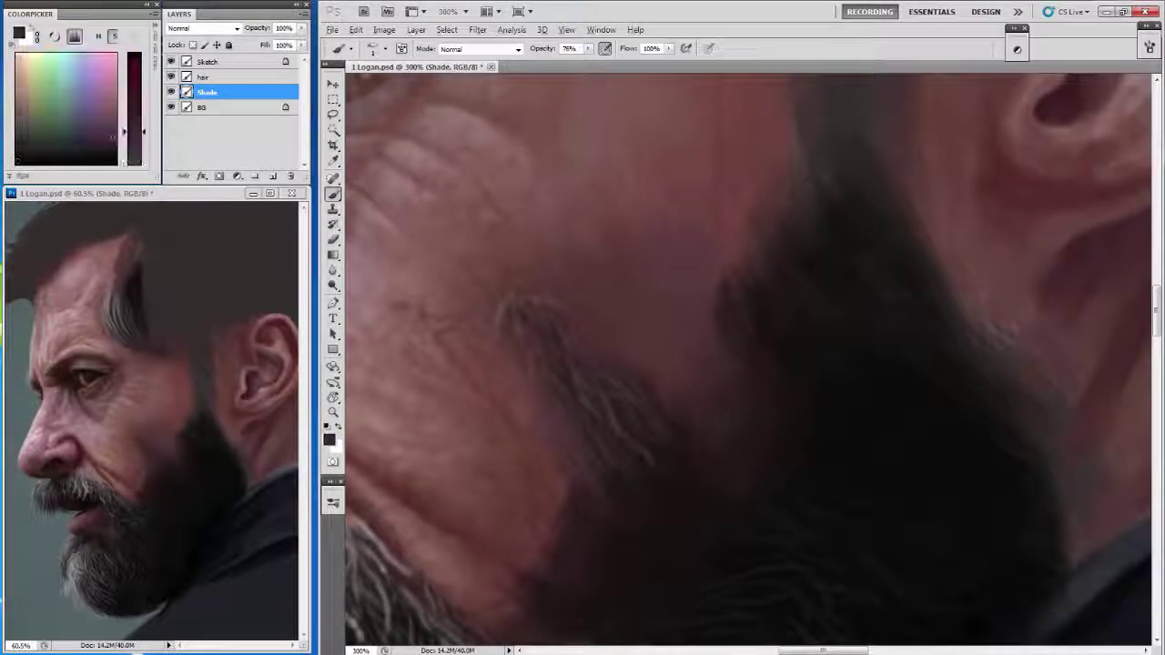
pyautogui.moveTo(778, 410)
pyautogui.mouseDown()
pyautogui.moveTo(729, 401)
pyautogui.moveTo(765, 446)
pyautogui.mouseUp()
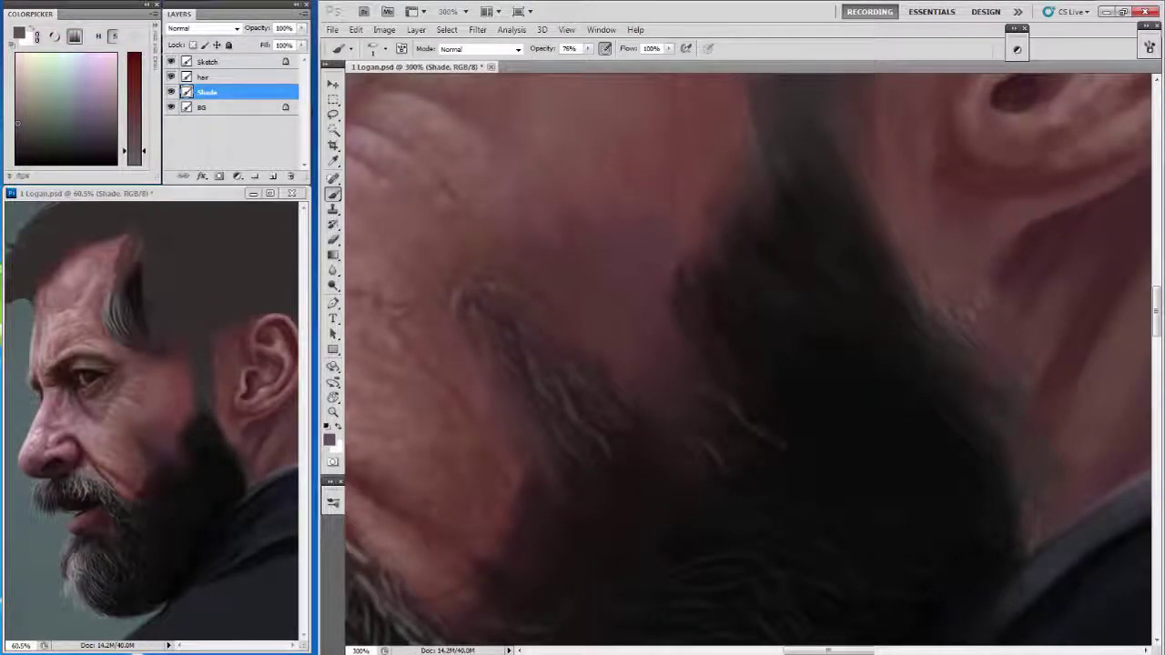
# Enlarge the brush and lower its opacity to 67%.
pyautogui.click(223, 79)
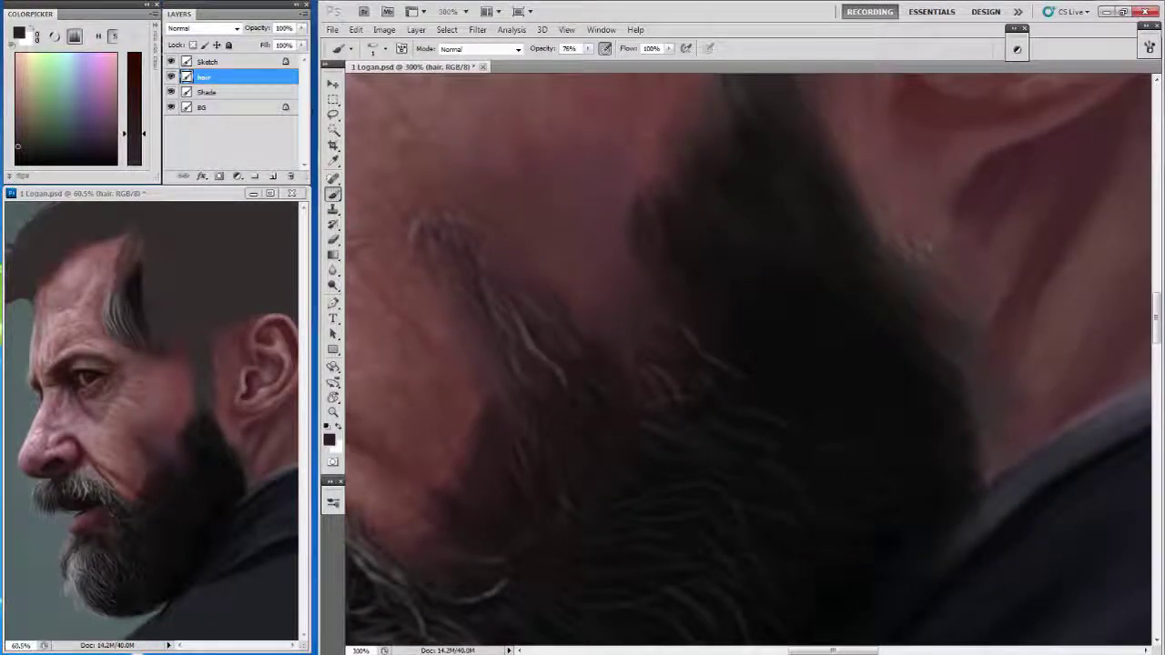
pyautogui.press(']')
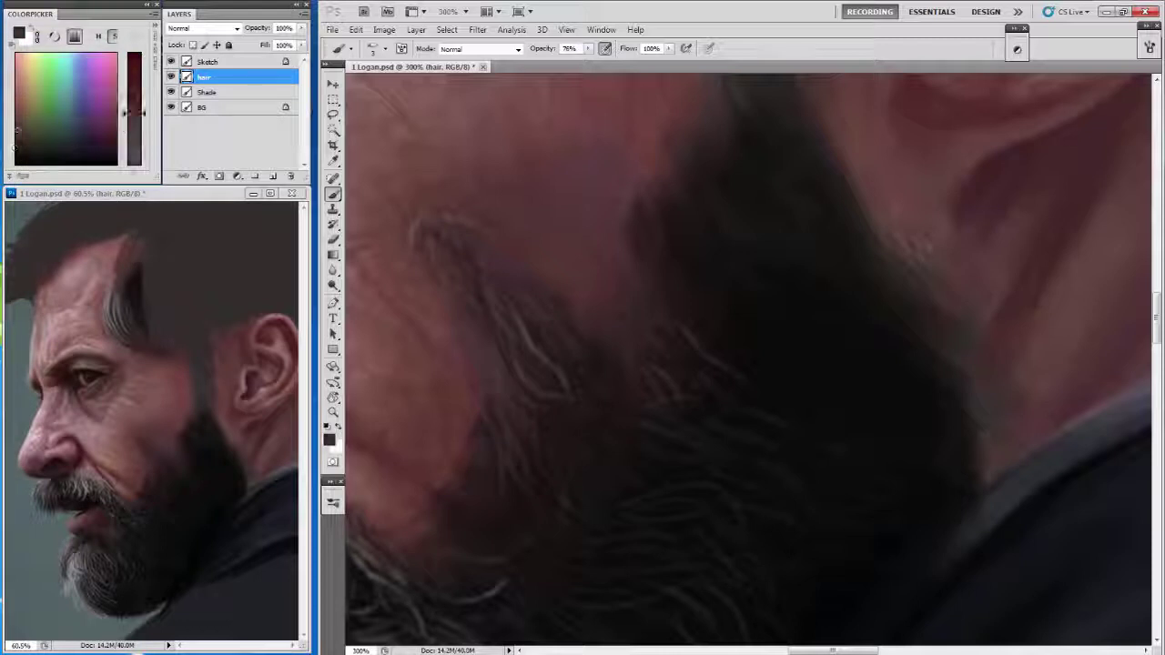
pyautogui.hotkey('alt', '[')
pyautogui.click(378, 48)
pyautogui.press('Escape')
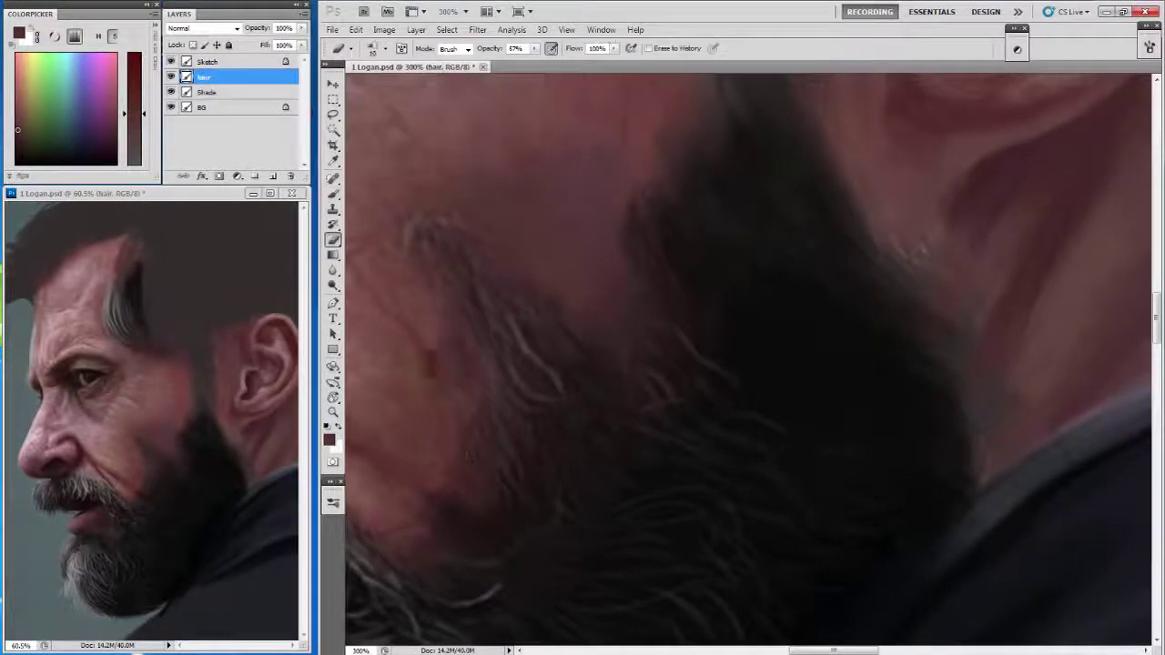
pyautogui.press('6')
pyautogui.press('7')
pyautogui.moveTo(765, 227); pyautogui.dragTo(764, 202)
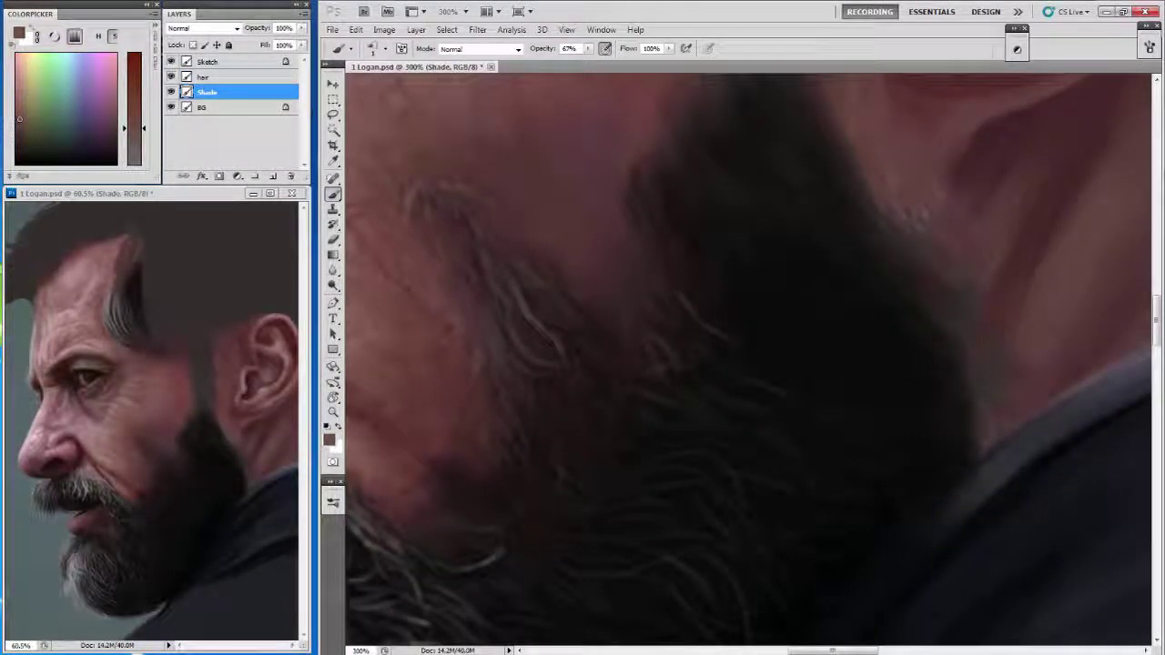
# Hide the Sketch layer and choose a reddish-brown painting tone.
pyautogui.click(17, 128)
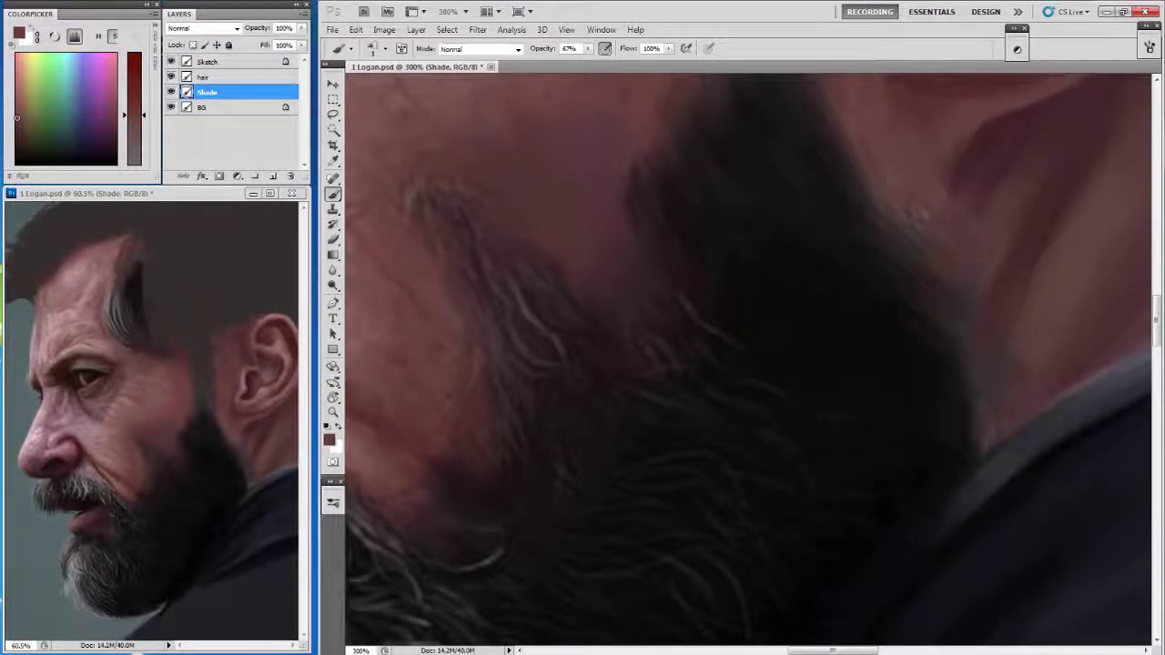
pyautogui.click(19, 138)
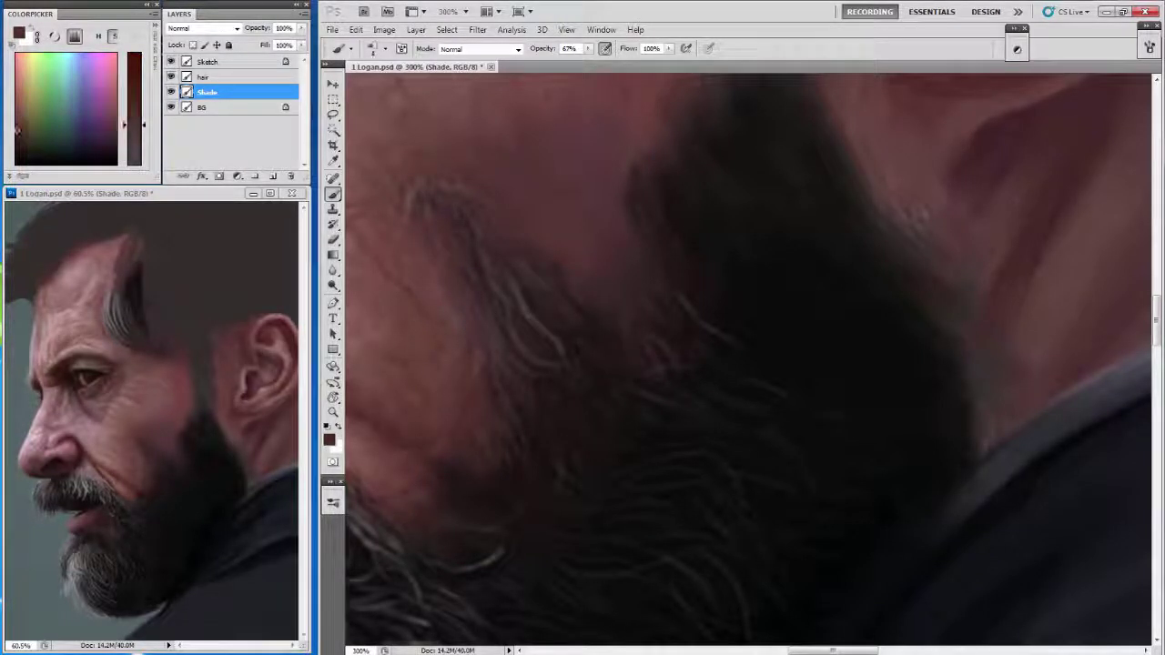
pyautogui.click(17, 155)
pyautogui.click(170, 61)
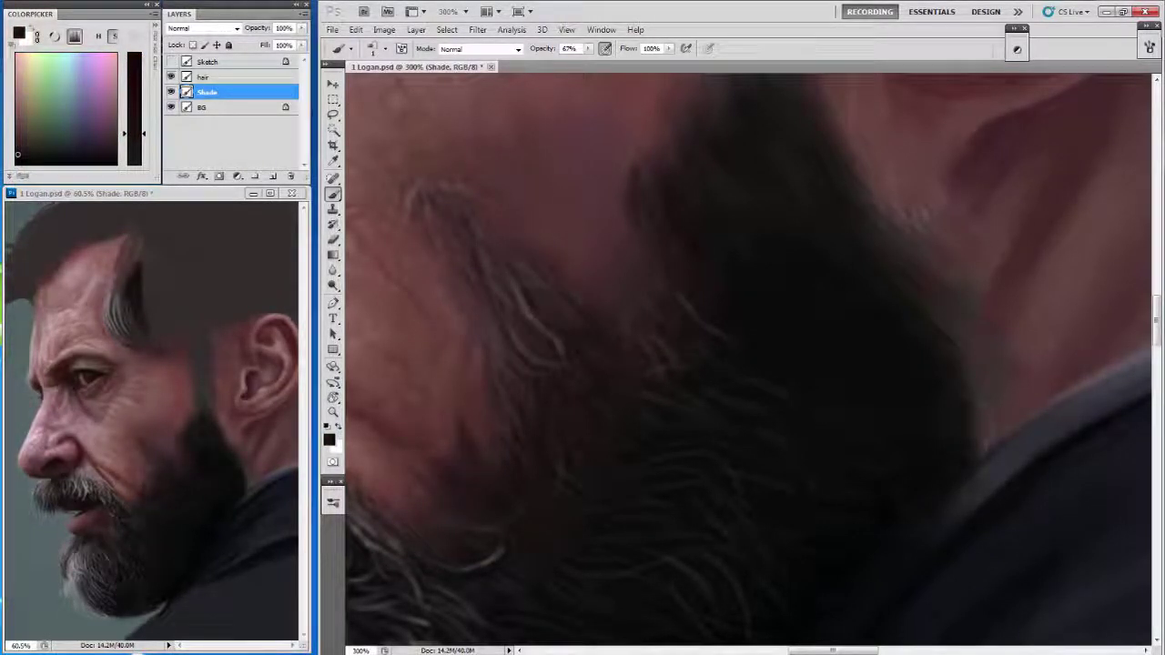
pyautogui.click(15, 116)
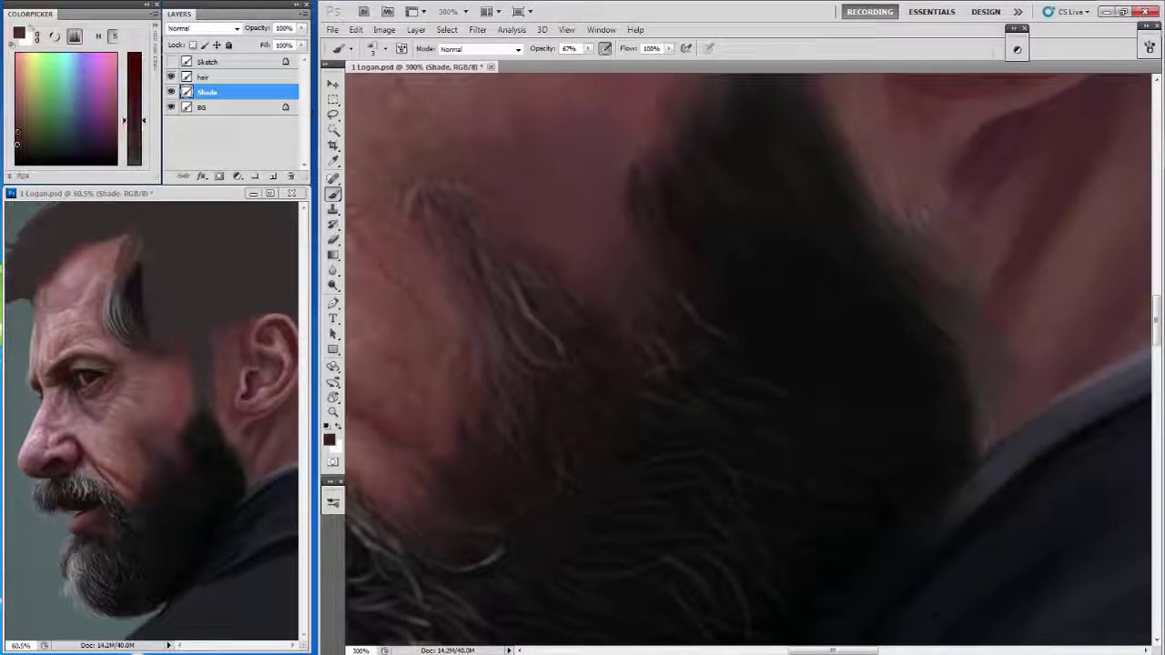
pyautogui.moveTo(428, 382); pyautogui.dragTo(397, 324)
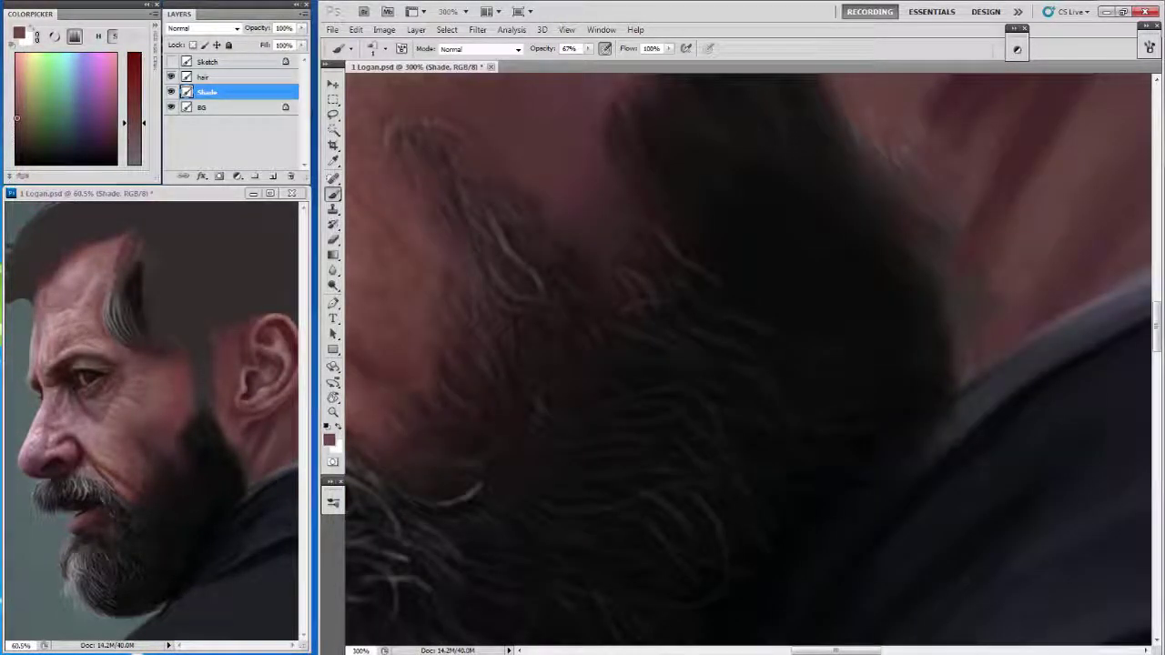
# On the hair layer, choose a fine strand brush and a pale strand colour.
pyautogui.click(219, 76)
pyautogui.click(381, 48)
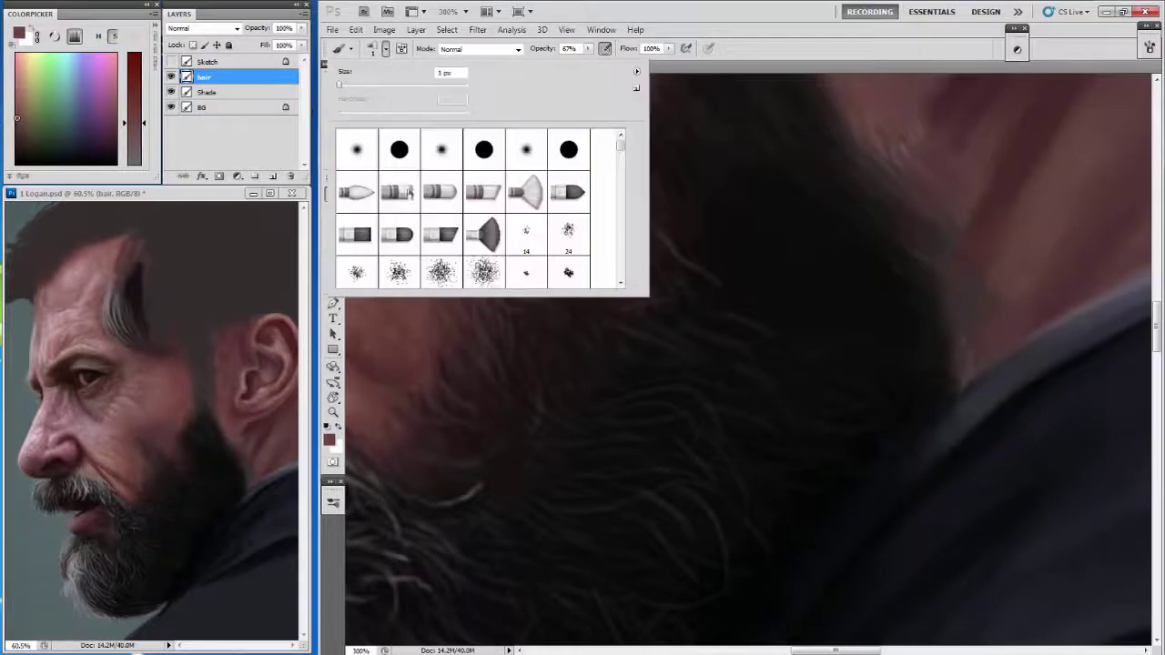
pyautogui.doubleClick(457, 280)
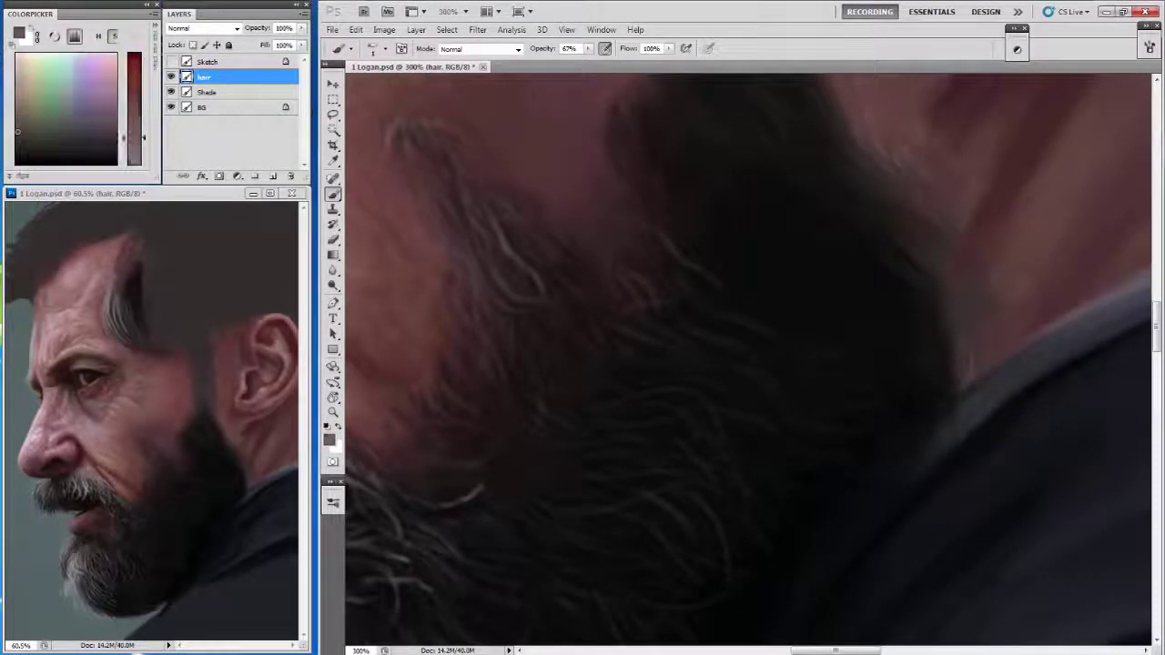
pyautogui.keyDown('alt'); pyautogui.click(415, 211); pyautogui.keyUp('alt')
pyautogui.keyDown('alt'); pyautogui.click(591, 307); pyautogui.keyUp('alt')
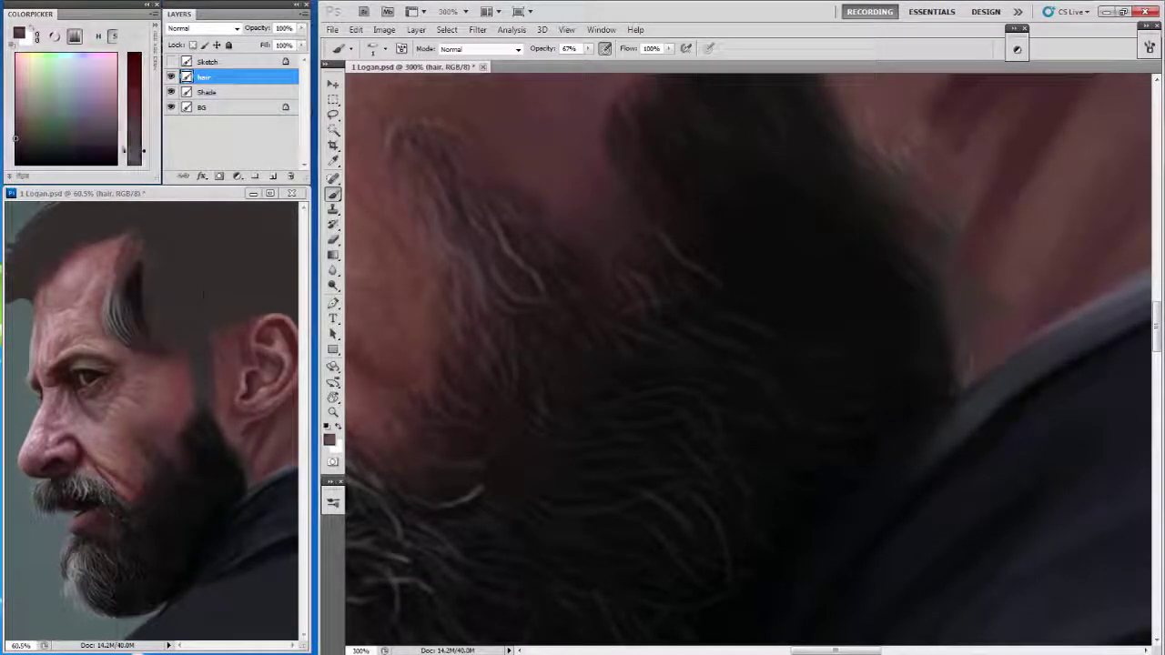
pyautogui.moveTo(589, 303); pyautogui.dragTo(619, 346)
# Paint thin light hair strands across the beard along the jawline.
pyautogui.moveTo(702, 208); pyautogui.dragTo(698, 258)
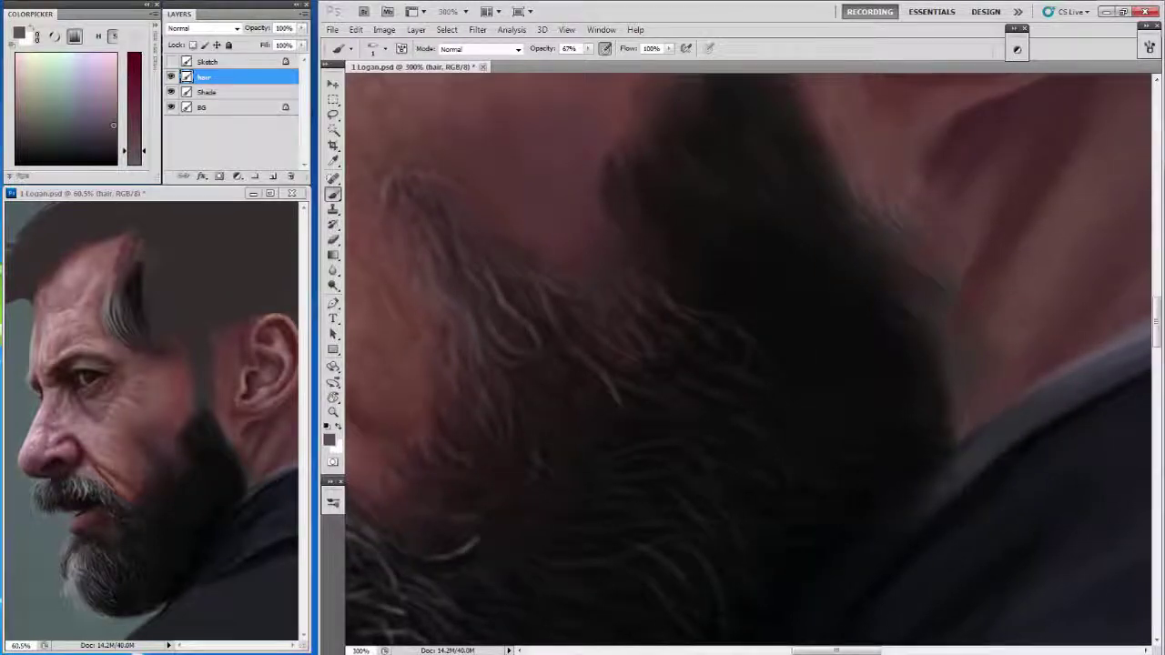
pyautogui.moveTo(728, 365); pyautogui.dragTo(715, 355)
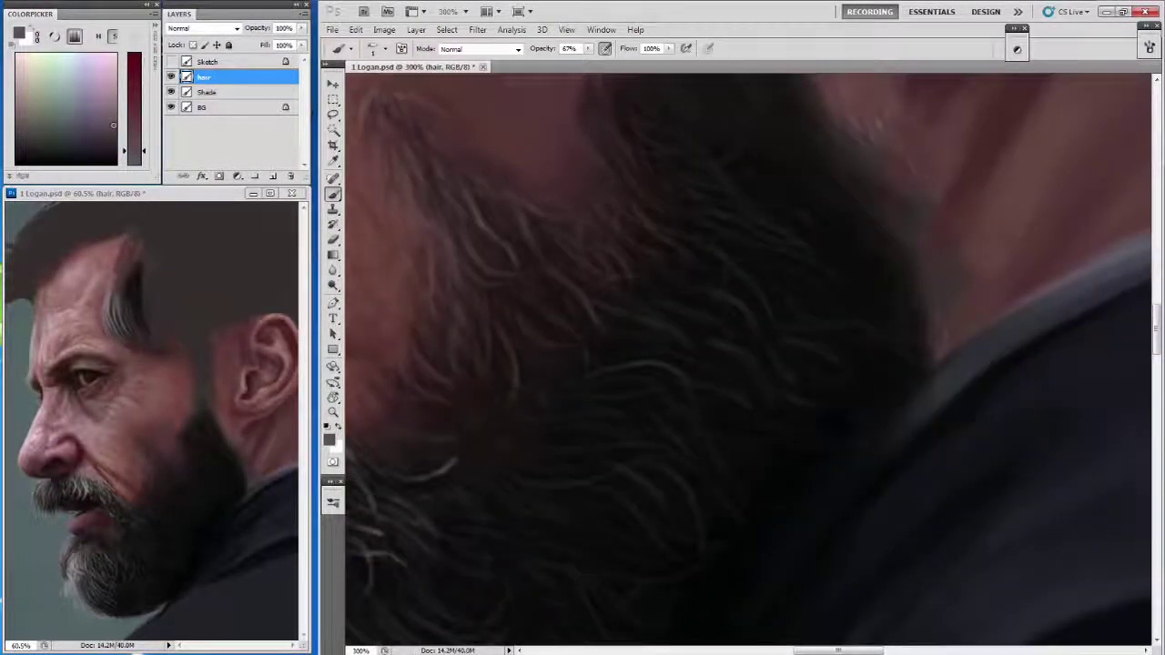
pyautogui.moveTo(438, 425)
pyautogui.mouseDown()
pyautogui.moveTo(534, 338)
pyautogui.moveTo(561, 409)
pyautogui.moveTo(537, 460)
pyautogui.moveTo(605, 412)
pyautogui.mouseUp()
pyautogui.keyDown('alt'); pyautogui.click(549, 395); pyautogui.keyUp('alt')
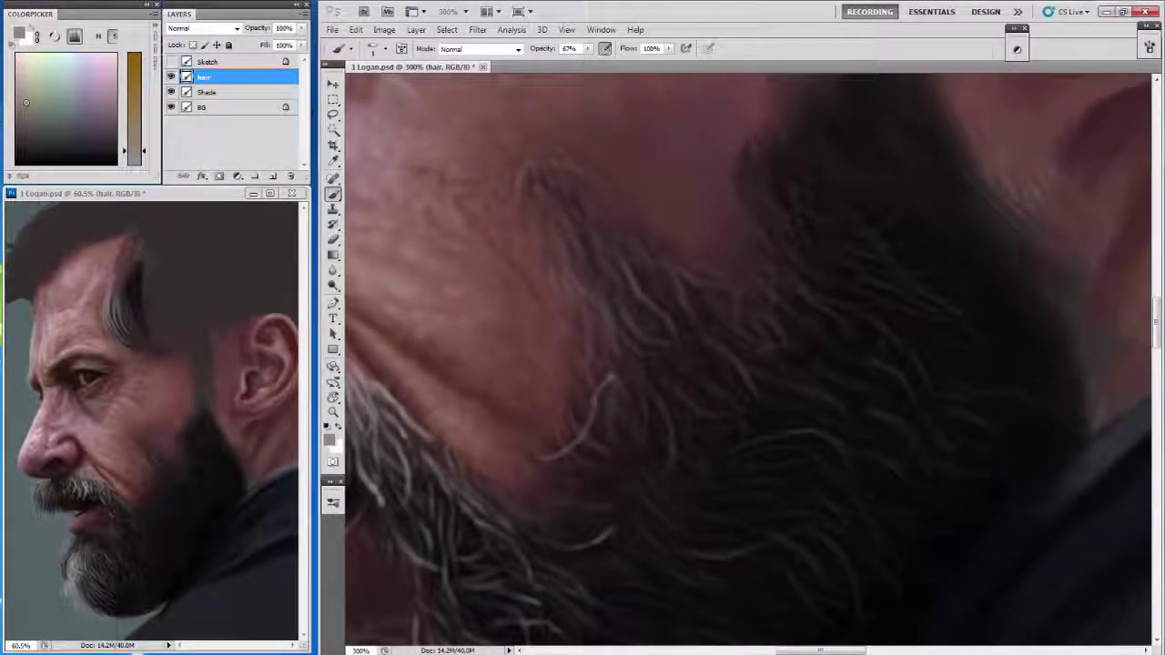
pyautogui.moveTo(552, 471); pyautogui.dragTo(599, 433)
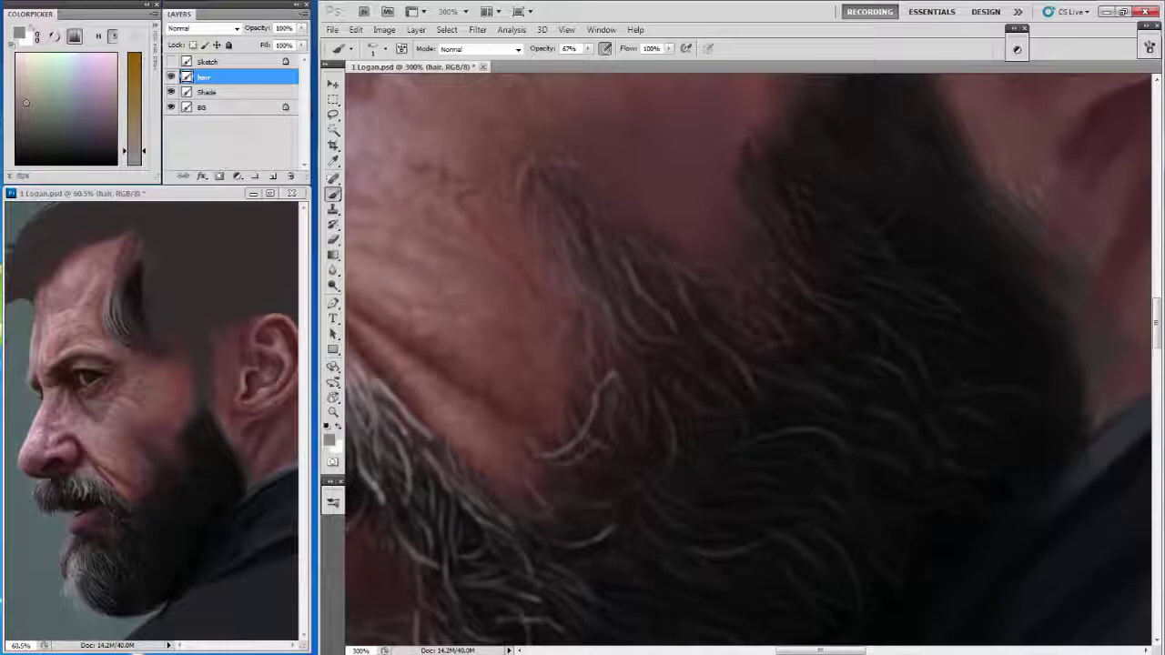
pyautogui.moveTo(458, 487); pyautogui.dragTo(481, 467)
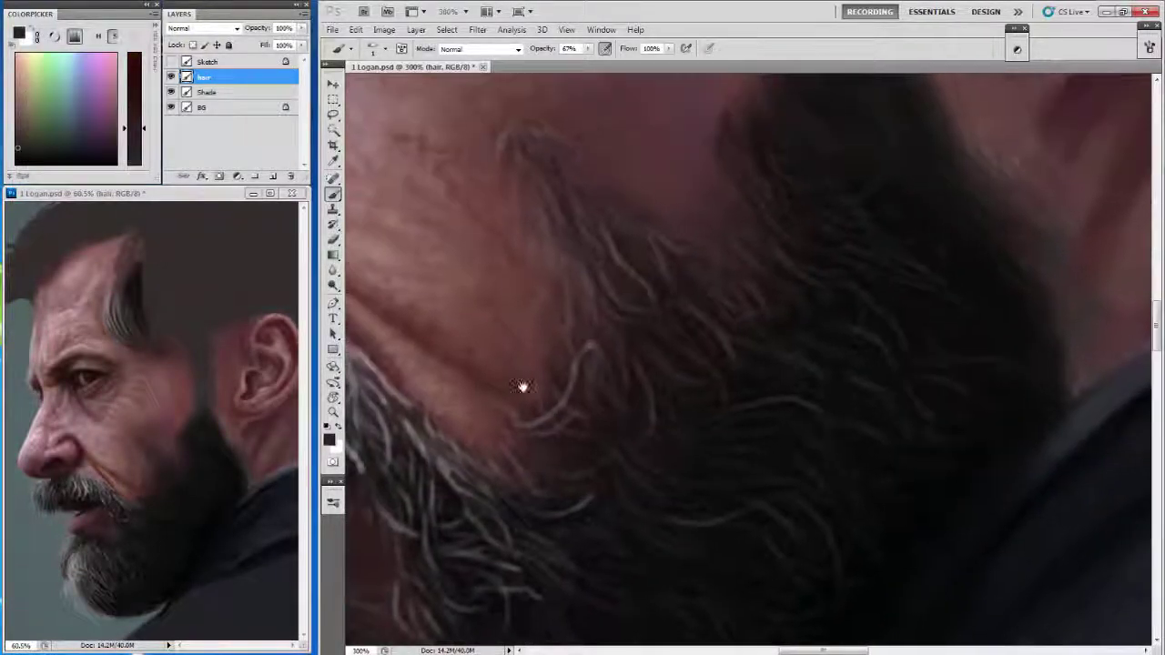
pyautogui.hotkey('alt', '[')
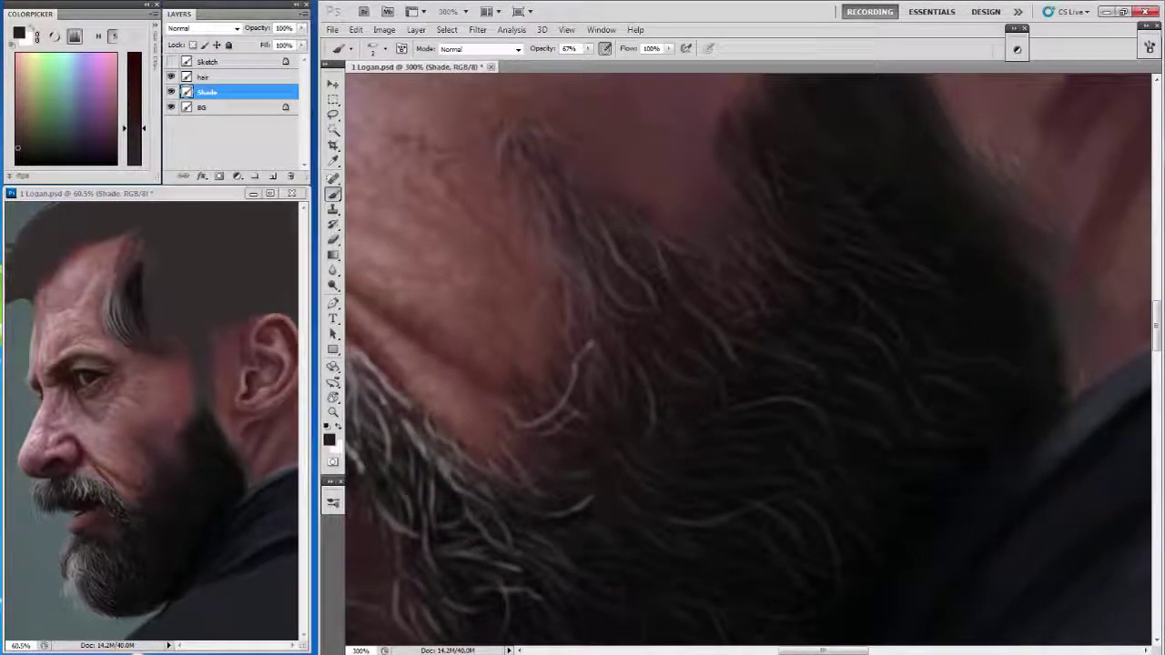
# Sample dark red skin tones and a near-black paint colour around the cheek and ear.
pyautogui.keyDown('alt'); pyautogui.click(575, 258); pyautogui.keyUp('alt')
pyautogui.moveTo(691, 273); pyautogui.dragTo(637, 382)
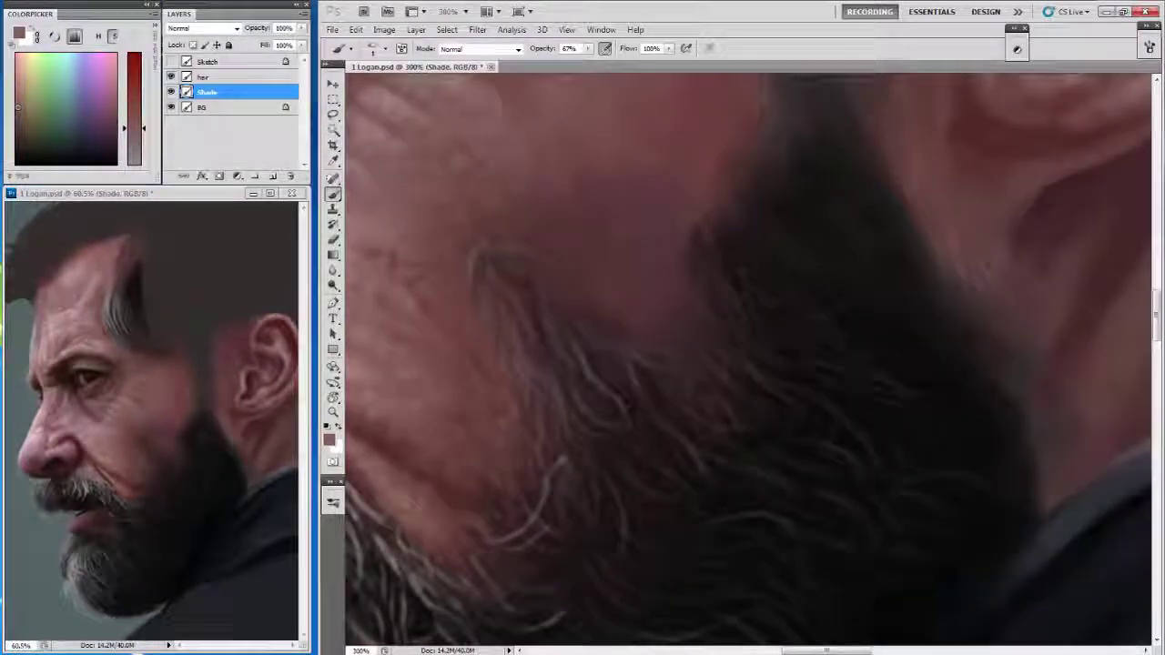
pyautogui.keyDown('alt'); pyautogui.click(615, 373); pyautogui.keyUp('alt')
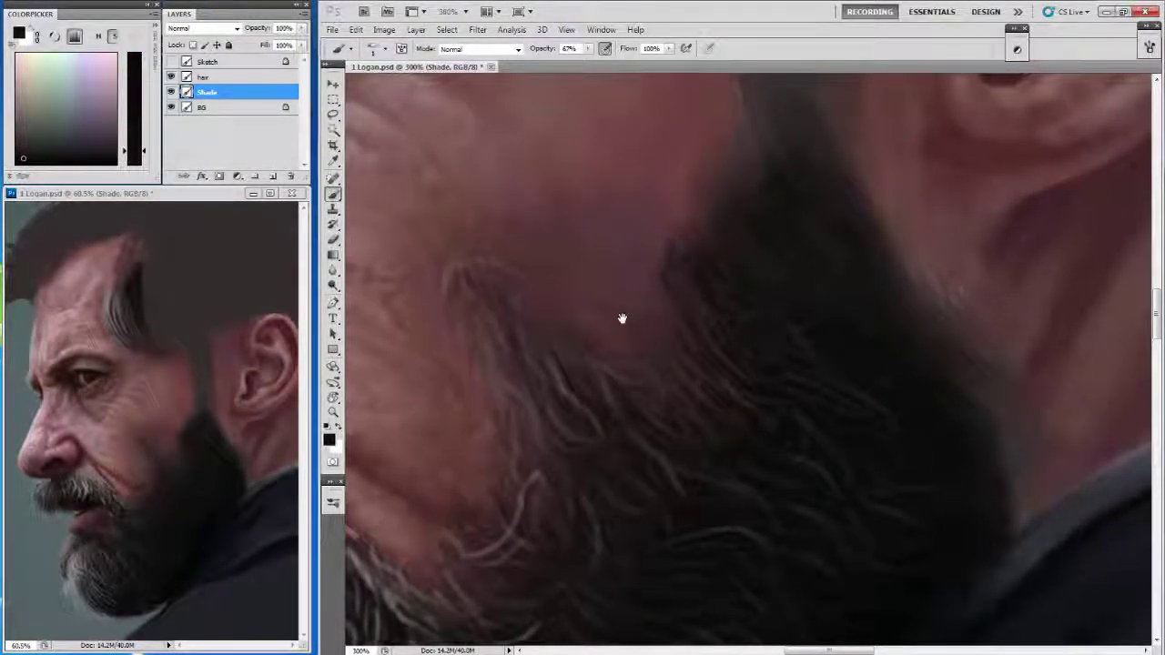
pyautogui.moveTo(624, 318); pyautogui.dragTo(679, 360)
pyautogui.keyDown('alt'); pyautogui.click(507, 339); pyautogui.keyUp('alt')
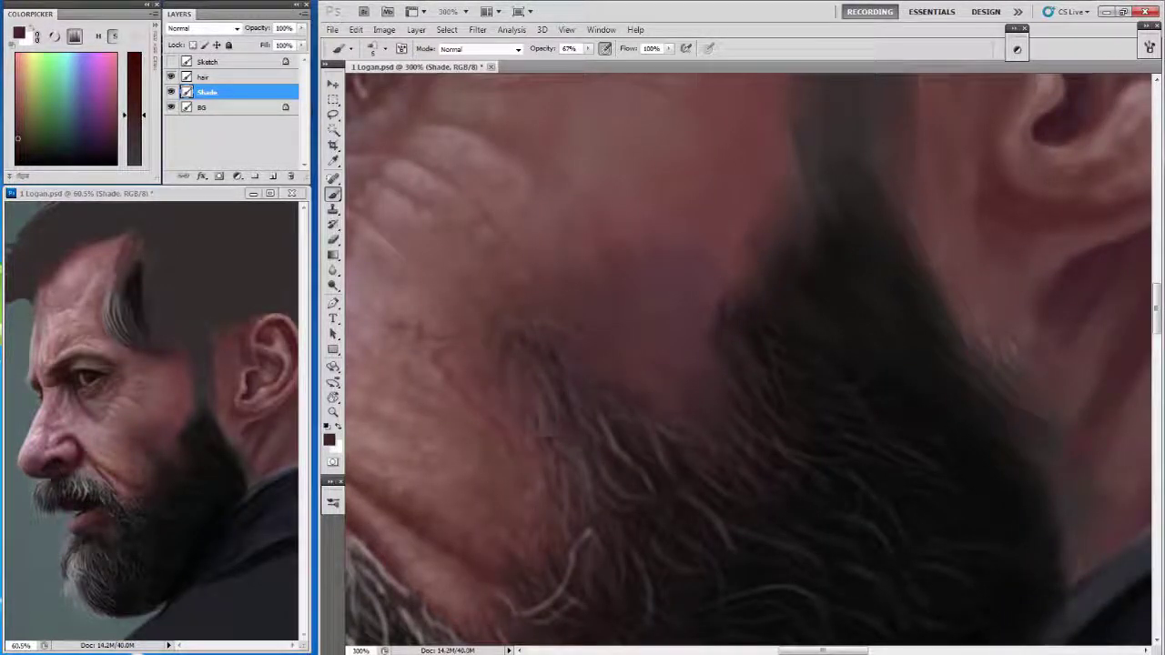
pyautogui.keyDown('alt'); pyautogui.click(681, 394); pyautogui.keyUp('alt')
pyautogui.keyDown('alt'); pyautogui.click(696, 362); pyautogui.keyUp('alt')
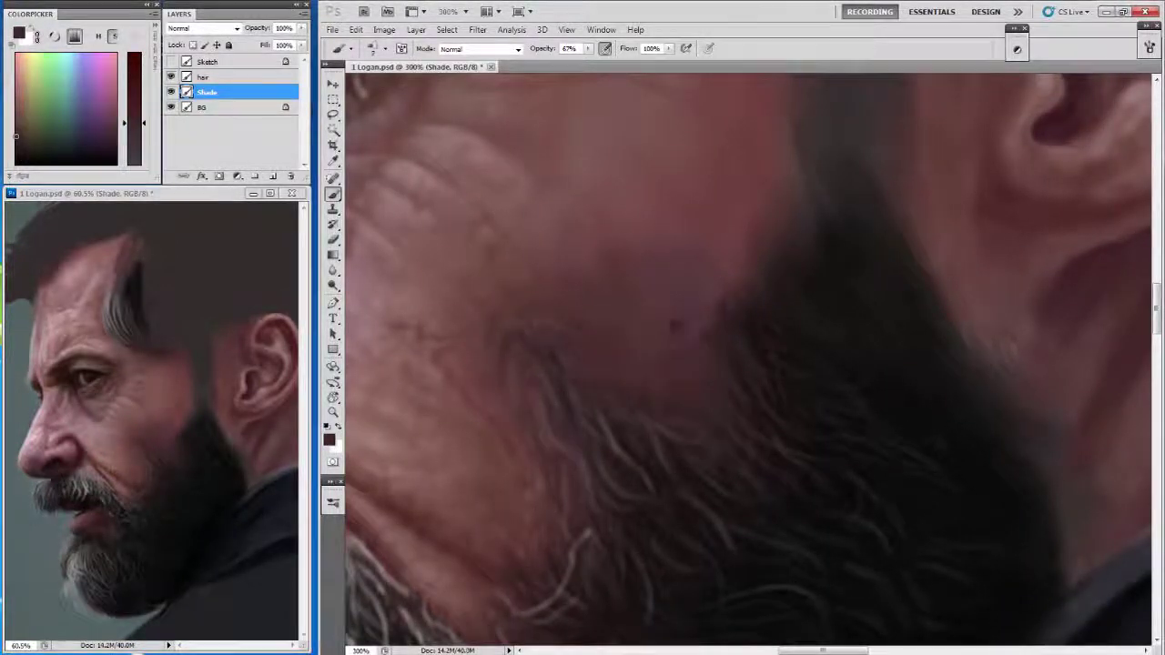
# Resample several lighter and darker skin tones across the cheek above the beard.
pyautogui.moveTo(624, 166); pyautogui.dragTo(643, 239)
pyautogui.keyDown('alt'); pyautogui.click(644, 278); pyautogui.keyUp('alt')
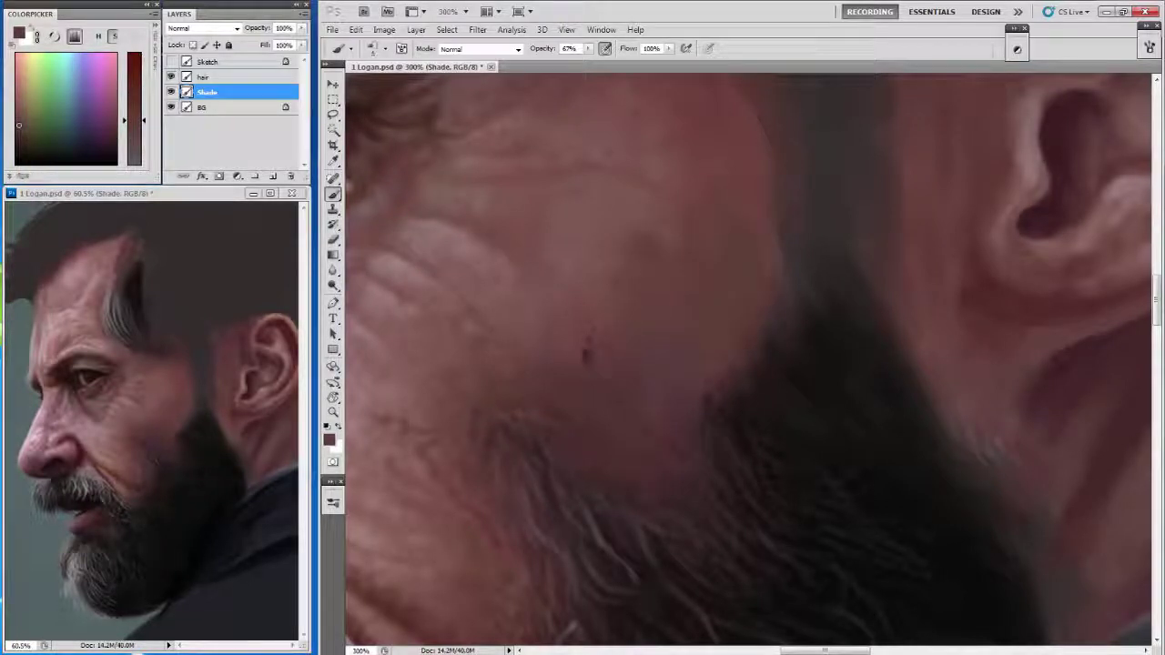
pyautogui.keyDown('alt'); pyautogui.click(535, 310); pyautogui.keyUp('alt')
pyautogui.keyDown('alt'); pyautogui.click(501, 377); pyautogui.keyUp('alt')
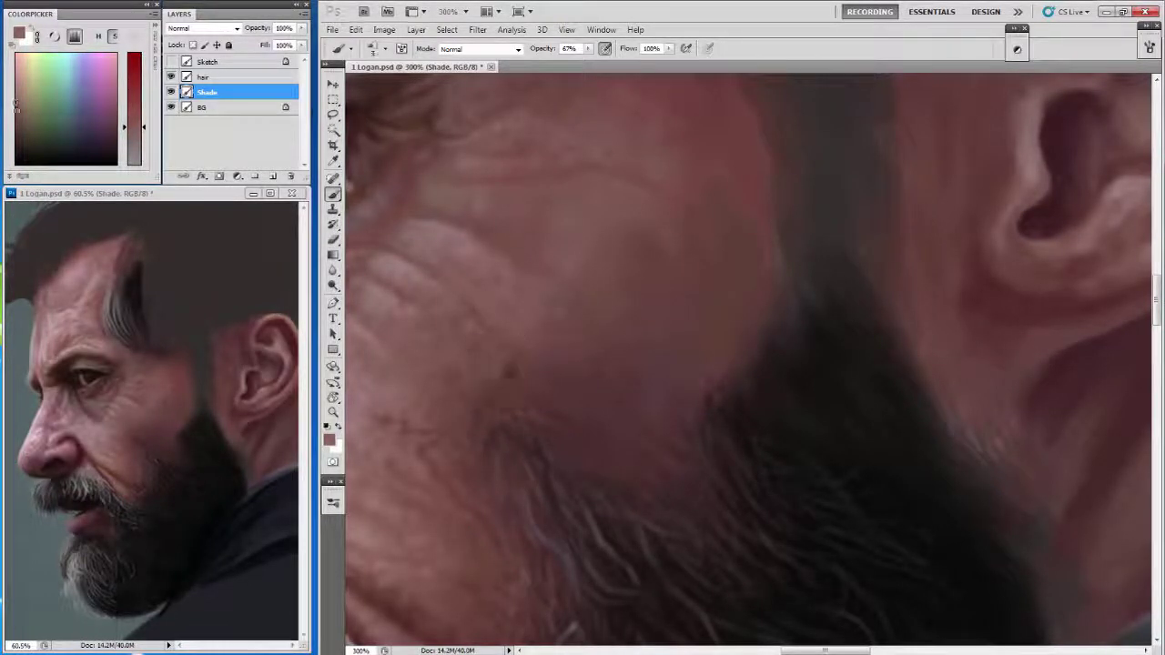
pyautogui.keyDown('alt'); pyautogui.click(592, 300); pyautogui.keyUp('alt')
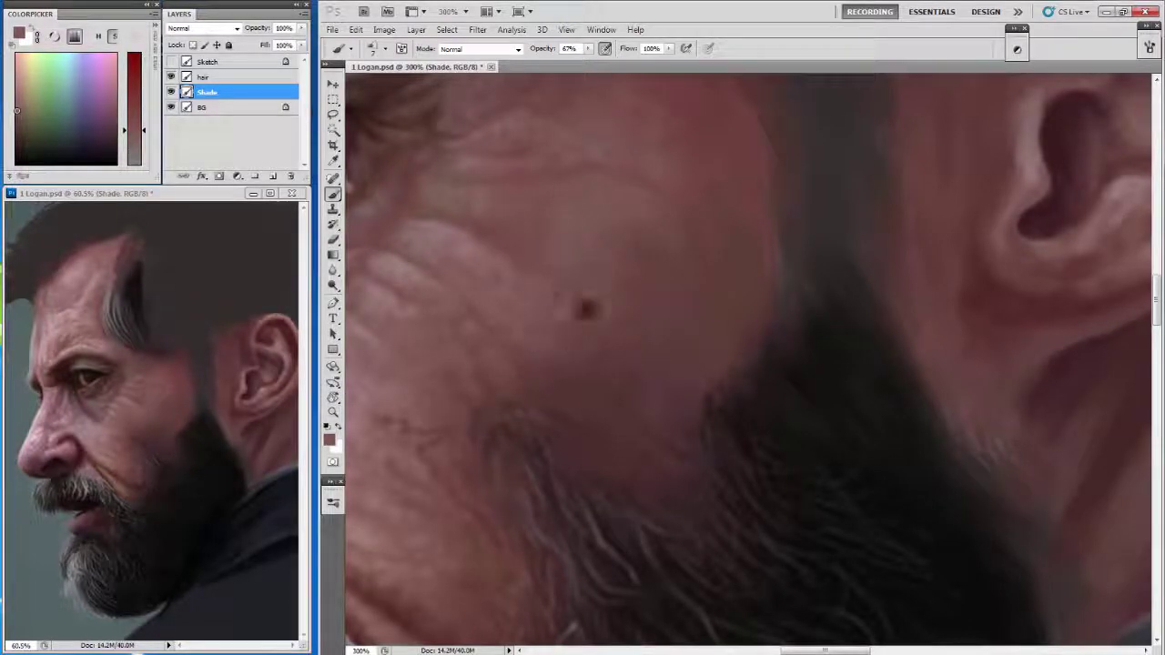
pyautogui.keyDown('alt'); pyautogui.click(568, 200); pyautogui.keyUp('alt')
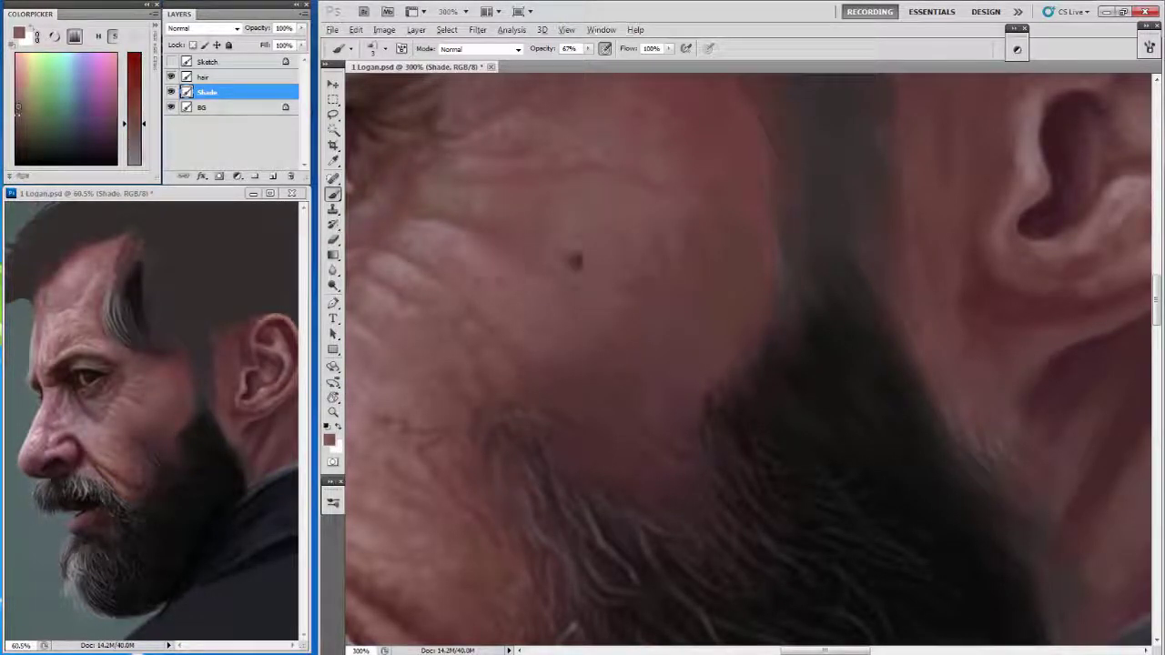
pyautogui.moveTo(518, 371); pyautogui.dragTo(783, 289)
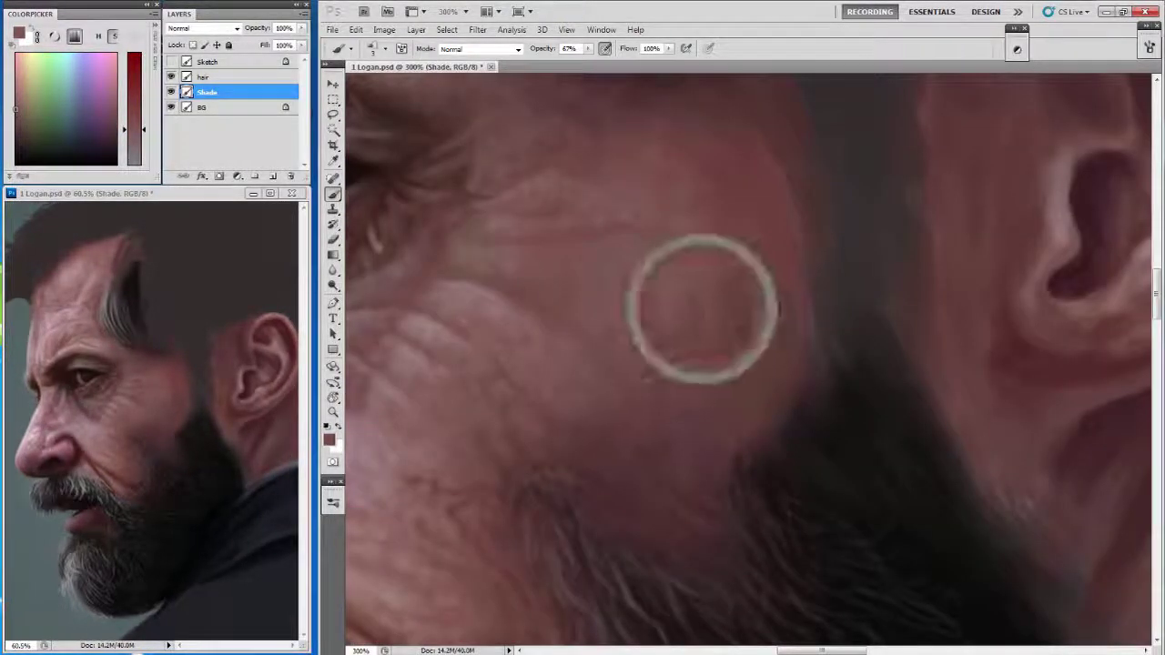
# Paint soft darker shading on the lower cheek, pick dark jaw tones, and zoom out to 200%.
pyautogui.keyDown('alt'); pyautogui.click(702, 300); pyautogui.keyUp('alt')
pyautogui.keyDown('alt'); pyautogui.click(635, 464); pyautogui.keyUp('alt')
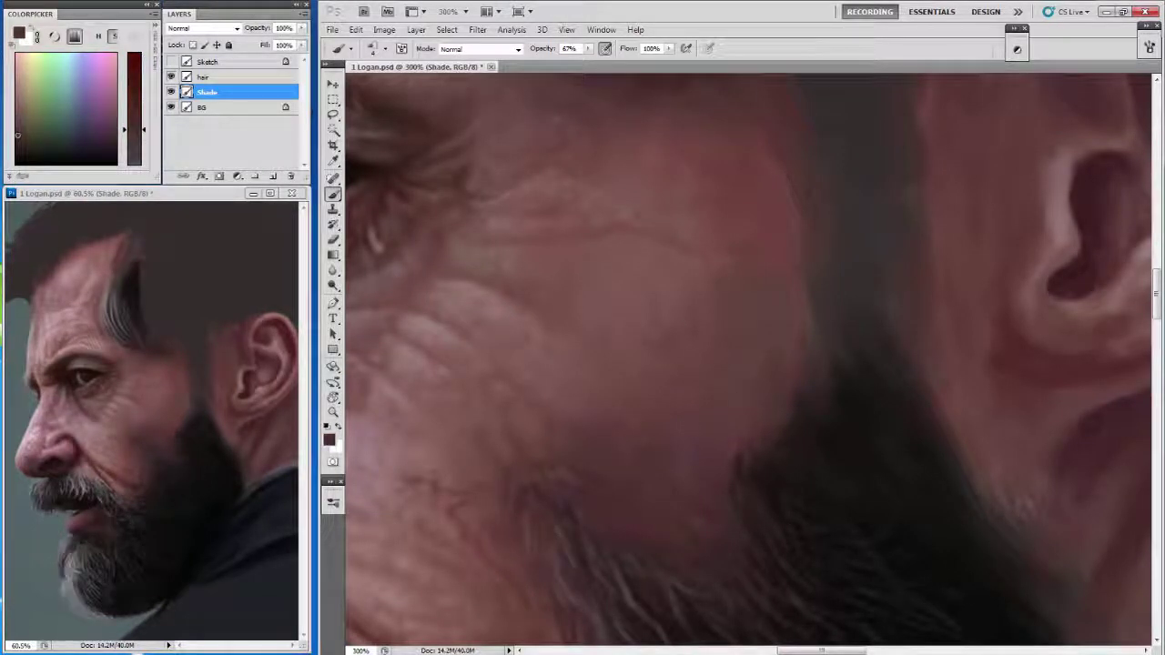
pyautogui.moveTo(745, 424); pyautogui.dragTo(755, 346)
pyautogui.keyDown('alt'); pyautogui.click(775, 427); pyautogui.keyUp('alt')
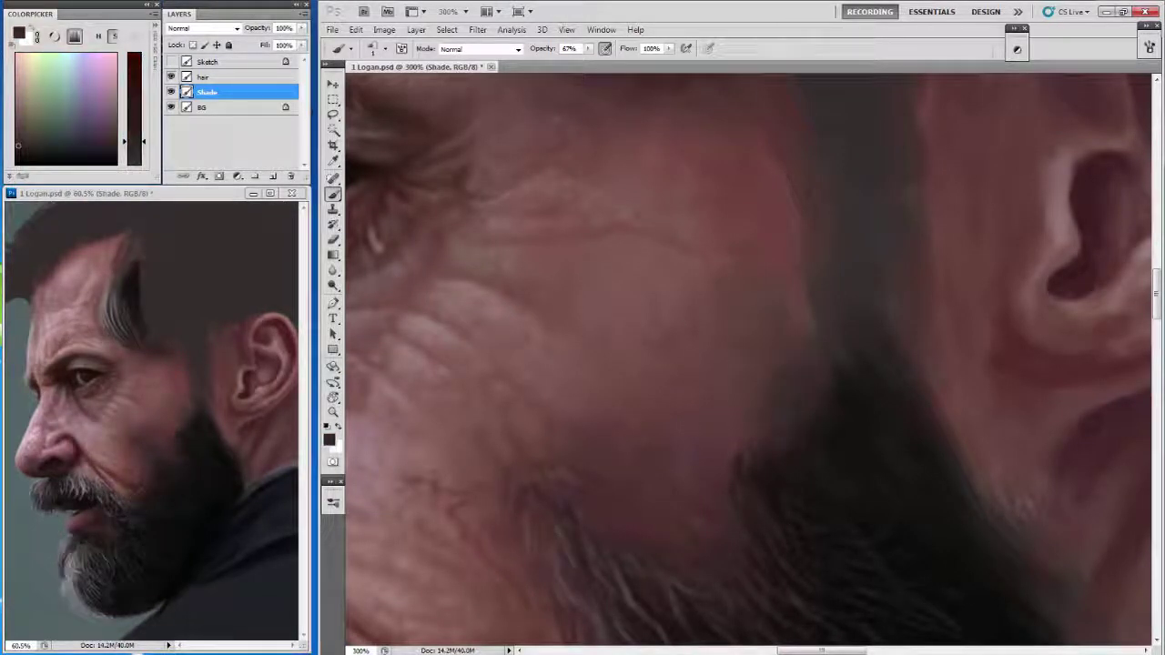
pyautogui.keyDown('alt'); pyautogui.click(861, 394); pyautogui.keyUp('alt')
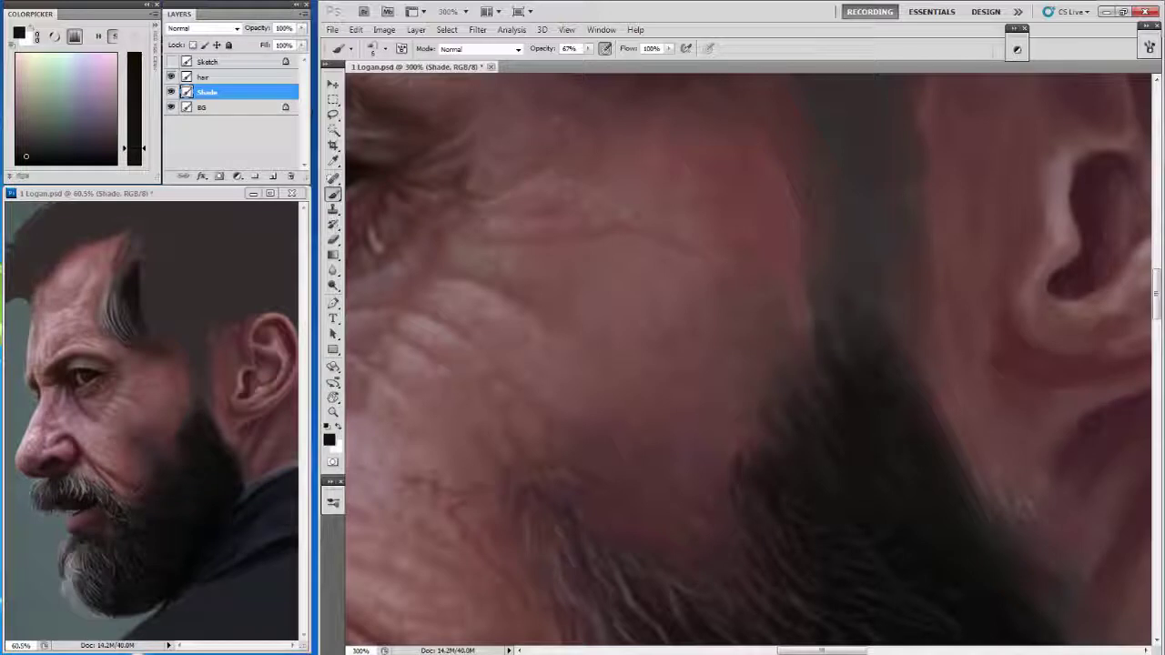
pyautogui.hotkey('ctrl', '-')
pyautogui.hscroll(3, 547, 201)
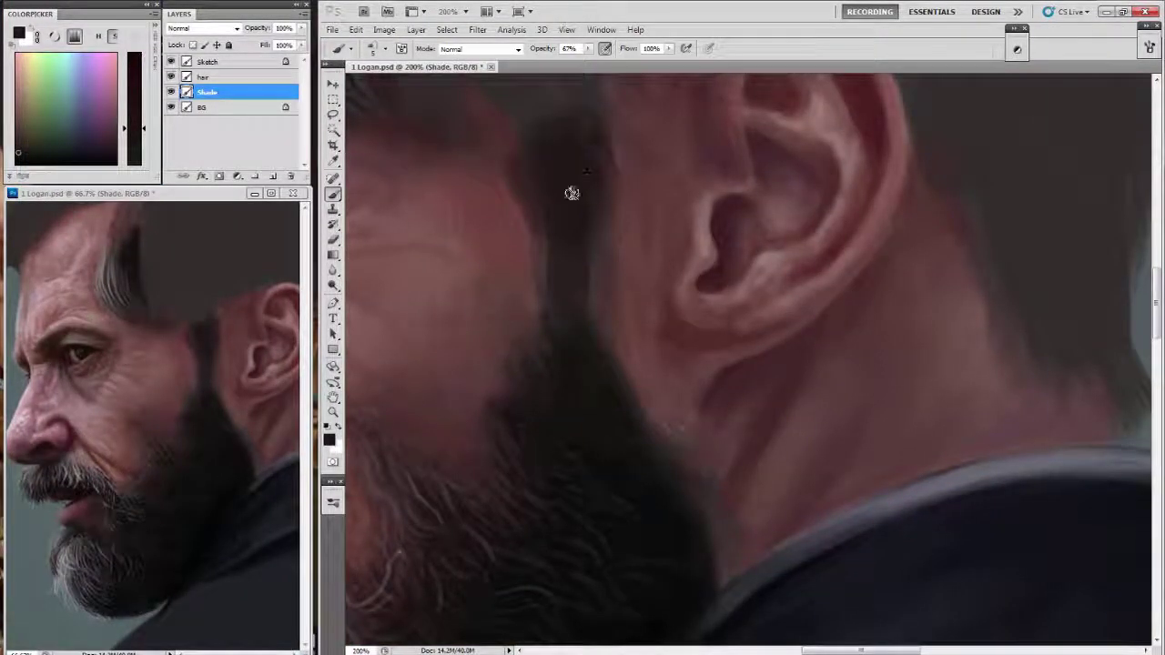
# Paint dark strokes along the beard's jaw edge using sampled dark beard tones.
pyautogui.moveTo(571, 193)
pyautogui.mouseDown()
pyautogui.moveTo(588, 246)
pyautogui.moveTo(634, 315)
pyautogui.moveTo(577, 377)
pyautogui.moveTo(655, 412)
pyautogui.moveTo(659, 429)
pyautogui.mouseUp()
pyautogui.keyDown('alt'); pyautogui.click(603, 418); pyautogui.keyUp('alt')
pyautogui.moveTo(559, 388)
pyautogui.mouseDown()
pyautogui.moveTo(583, 237)
pyautogui.moveTo(593, 355)
pyautogui.mouseUp()
pyautogui.moveTo(590, 231); pyautogui.dragTo(528, 146)
pyautogui.keyDown('alt'); pyautogui.click(583, 421); pyautogui.keyUp('alt')
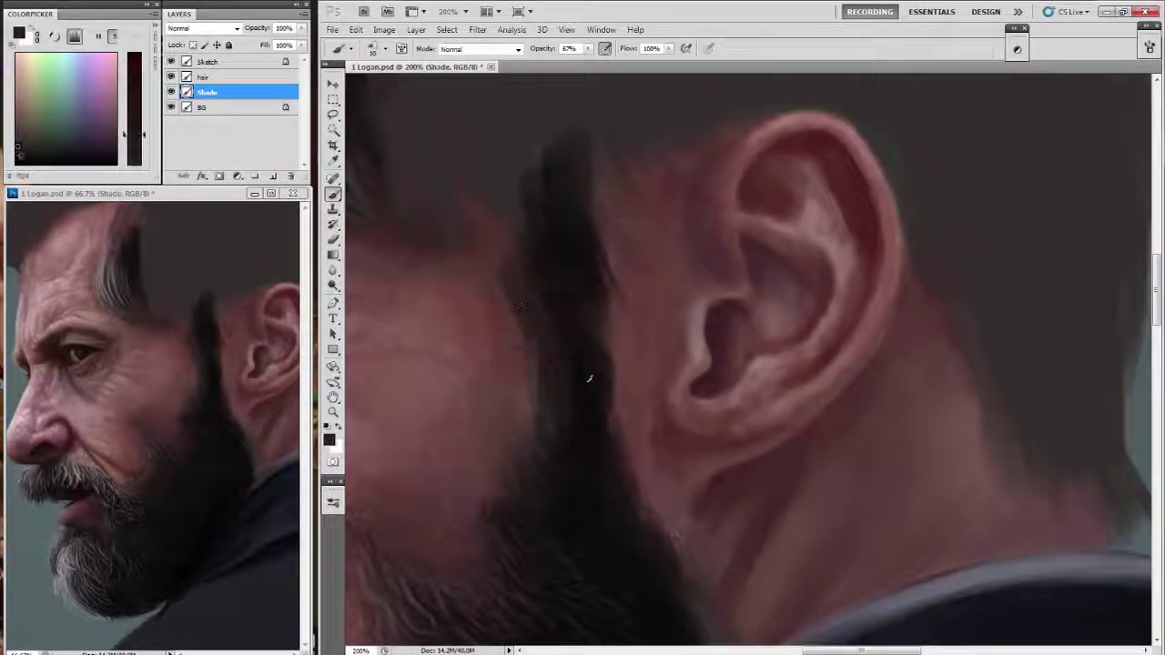
pyautogui.keyDown('alt'); pyautogui.click(583, 420); pyautogui.keyUp('alt')
pyautogui.moveTo(512, 305)
pyautogui.mouseDown()
pyautogui.moveTo(508, 383)
pyautogui.moveTo(490, 273)
pyautogui.mouseUp()
# Thicken the beard's back edge by the ear with more short dark strokes.
pyautogui.moveTo(496, 401); pyautogui.dragTo(473, 374)
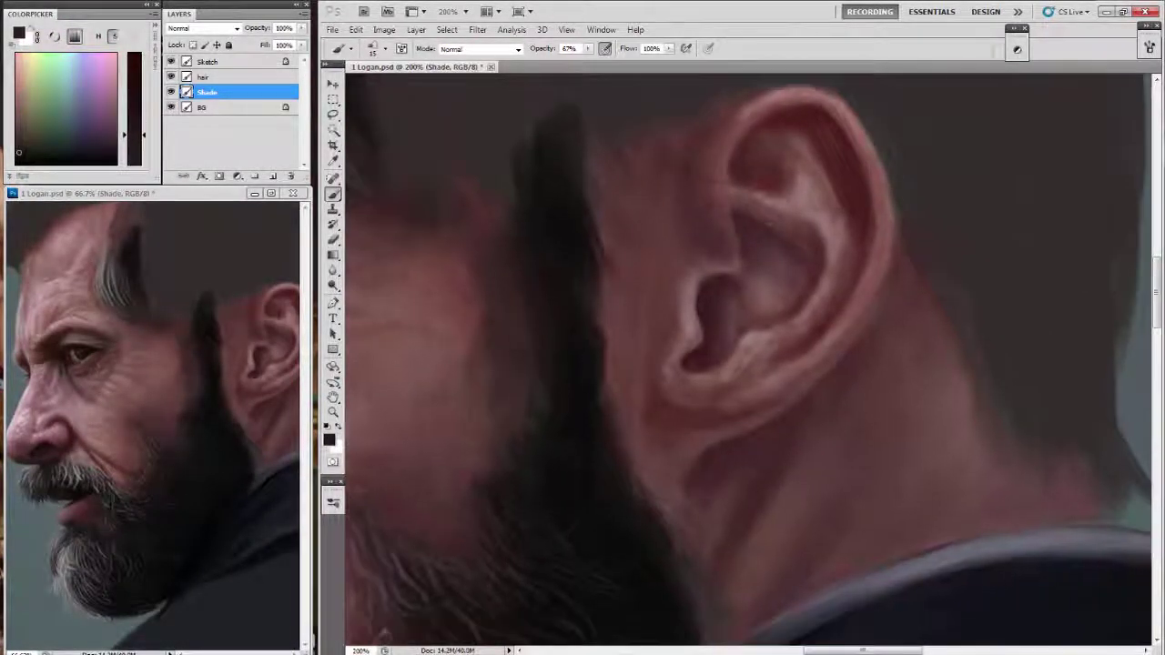
pyautogui.moveTo(523, 310); pyautogui.dragTo(533, 432)
pyautogui.keyDown('alt'); pyautogui.click(546, 385); pyautogui.keyUp('alt')
pyautogui.moveTo(546, 385); pyautogui.dragTo(474, 367)
pyautogui.moveTo(464, 428); pyautogui.dragTo(490, 460)
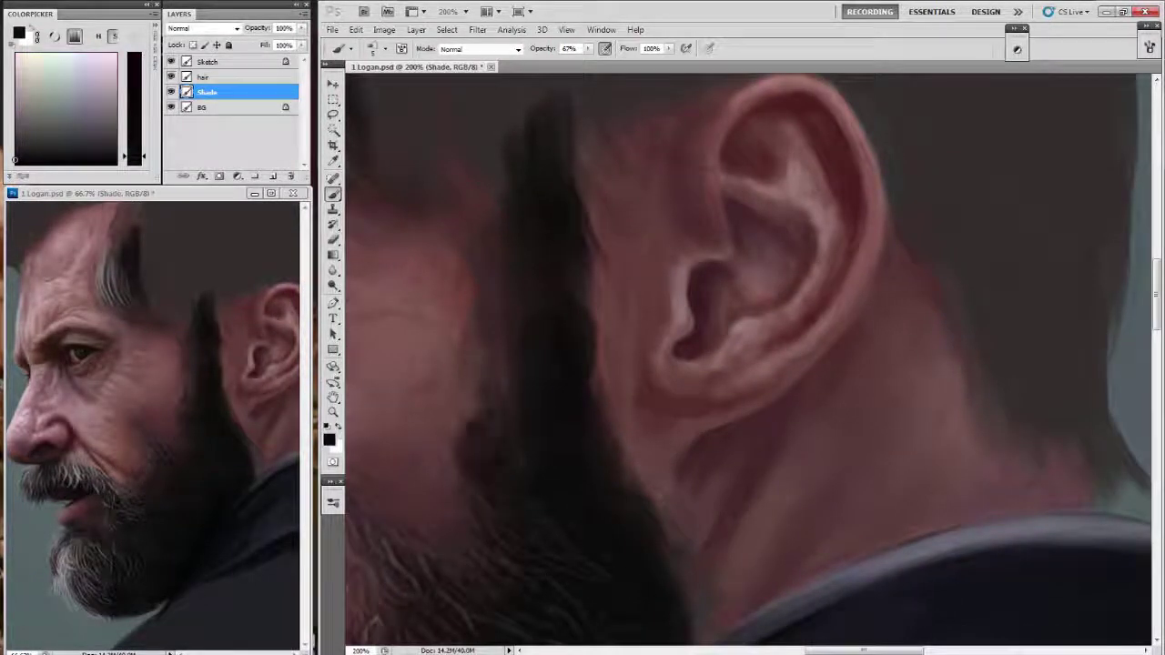
pyautogui.moveTo(464, 405)
pyautogui.mouseDown()
pyautogui.moveTo(464, 366)
pyautogui.moveTo(485, 357)
pyautogui.moveTo(468, 328)
pyautogui.moveTo(504, 382)
pyautogui.mouseUp()
pyautogui.keyDown('alt'); pyautogui.click(474, 364); pyautogui.keyUp('alt')
# Add small faint reddish shadows beside the beard edge with sampled darker tones.
pyautogui.keyDown('alt'); pyautogui.click(546, 333); pyautogui.keyUp('alt')
pyautogui.keyDown('alt'); pyautogui.click(520, 385); pyautogui.keyUp('alt')
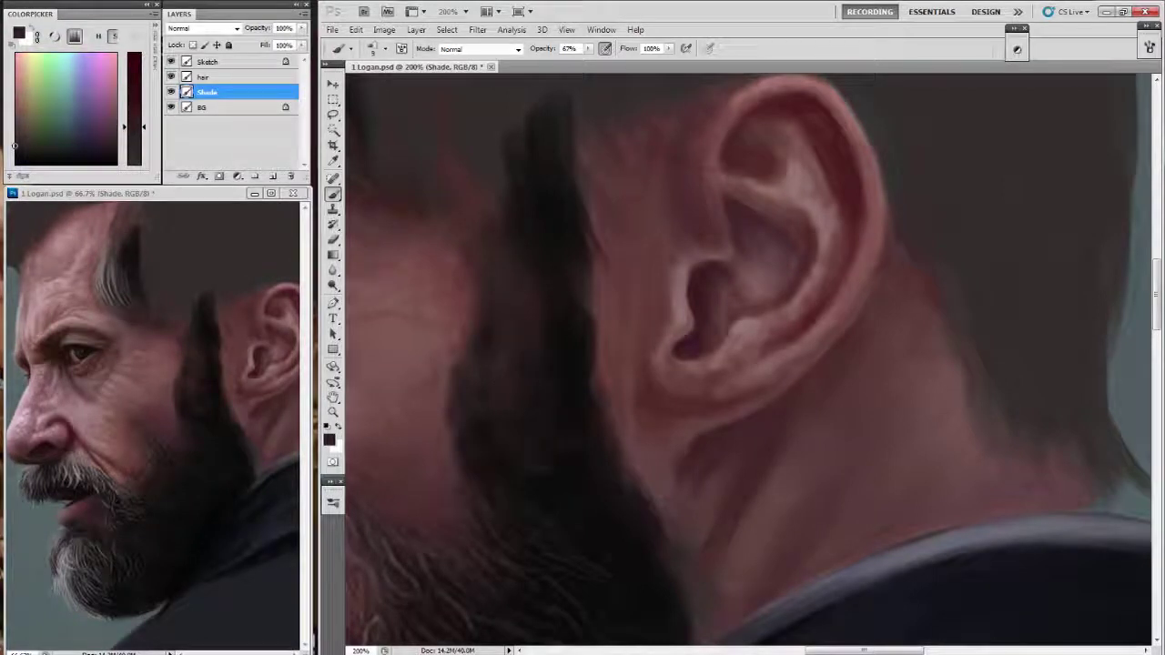
pyautogui.keyDown('alt'); pyautogui.click(487, 334); pyautogui.keyUp('alt')
pyautogui.moveTo(460, 268)
pyautogui.mouseDown()
pyautogui.moveTo(454, 248)
pyautogui.moveTo(456, 292)
pyautogui.mouseUp()
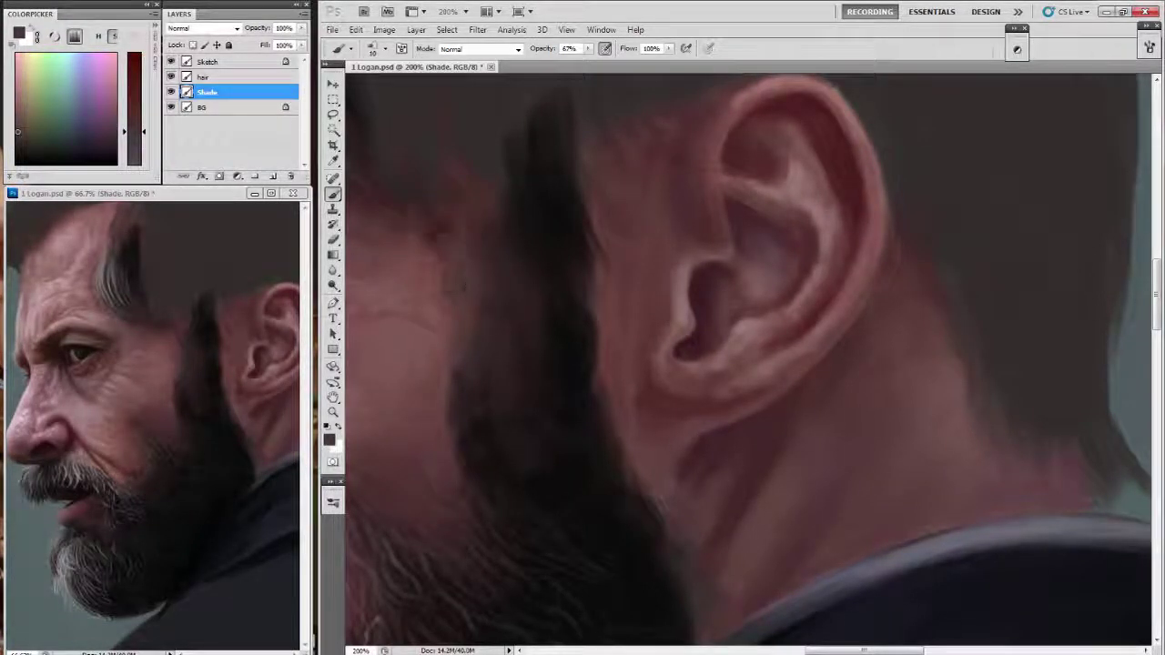
pyautogui.keyDown('alt'); pyautogui.click(437, 238); pyautogui.keyUp('alt')
pyautogui.moveTo(433, 214); pyautogui.dragTo(463, 270)
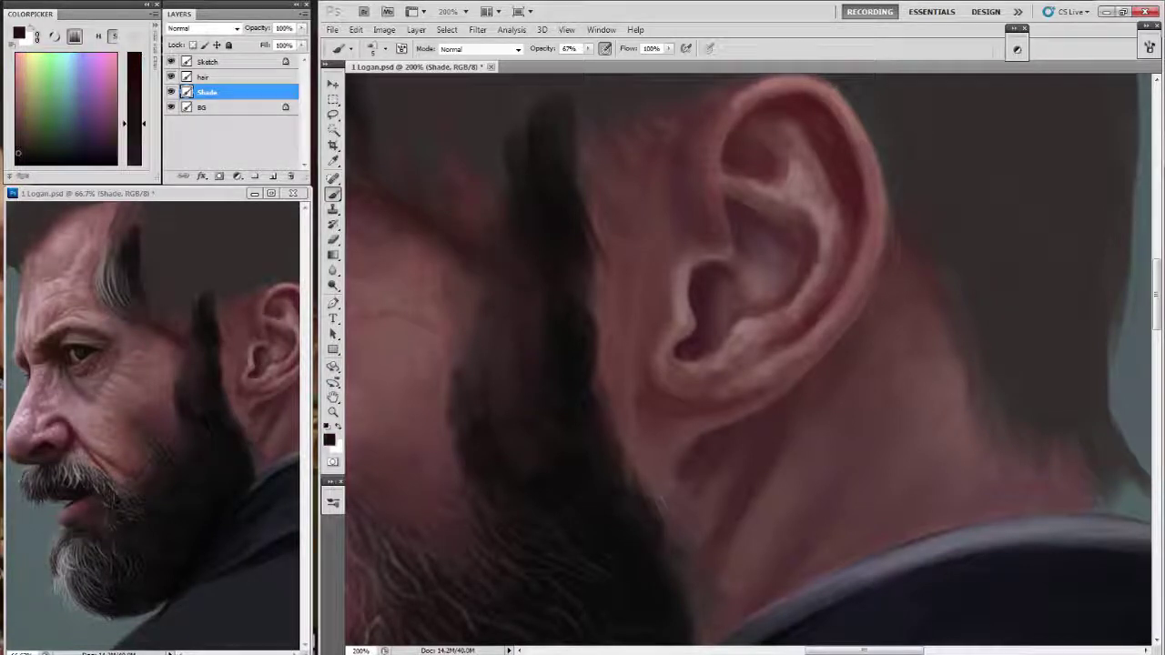
pyautogui.keyDown('alt'); pyautogui.click(630, 424); pyautogui.keyUp('alt')
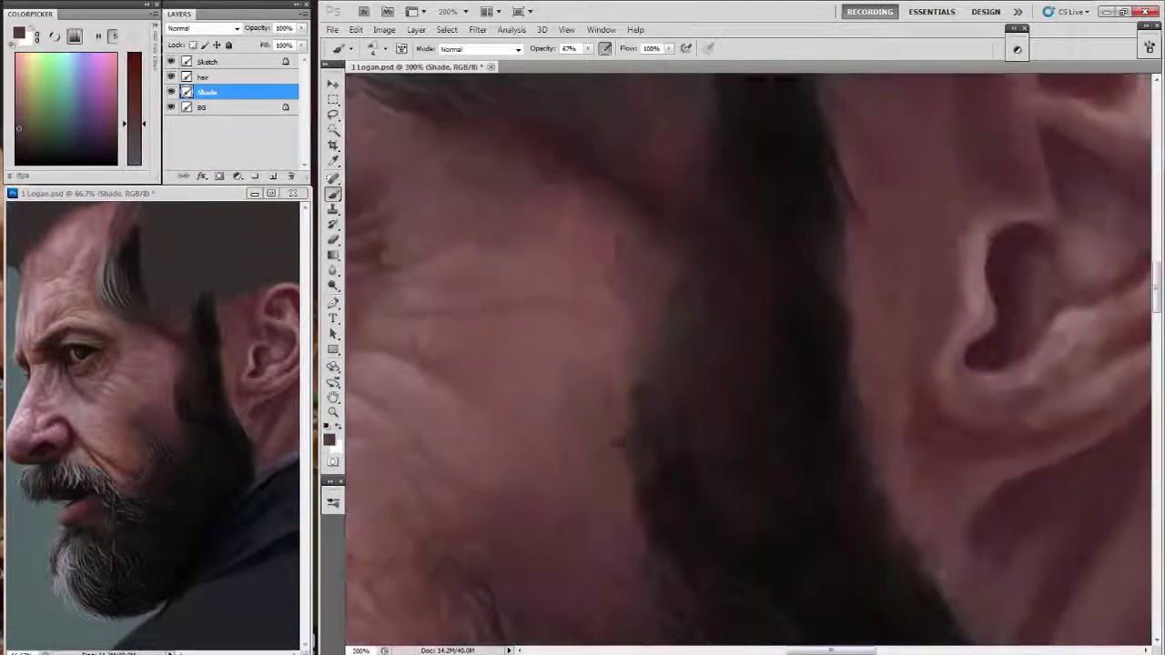
# Zoom in on the ear and beard, sample a darker cheek tone, and choose the flat brush preset.
pyautogui.hotkey('ctrl', '+')
pyautogui.moveTo(628, 392); pyautogui.dragTo(555, 319)
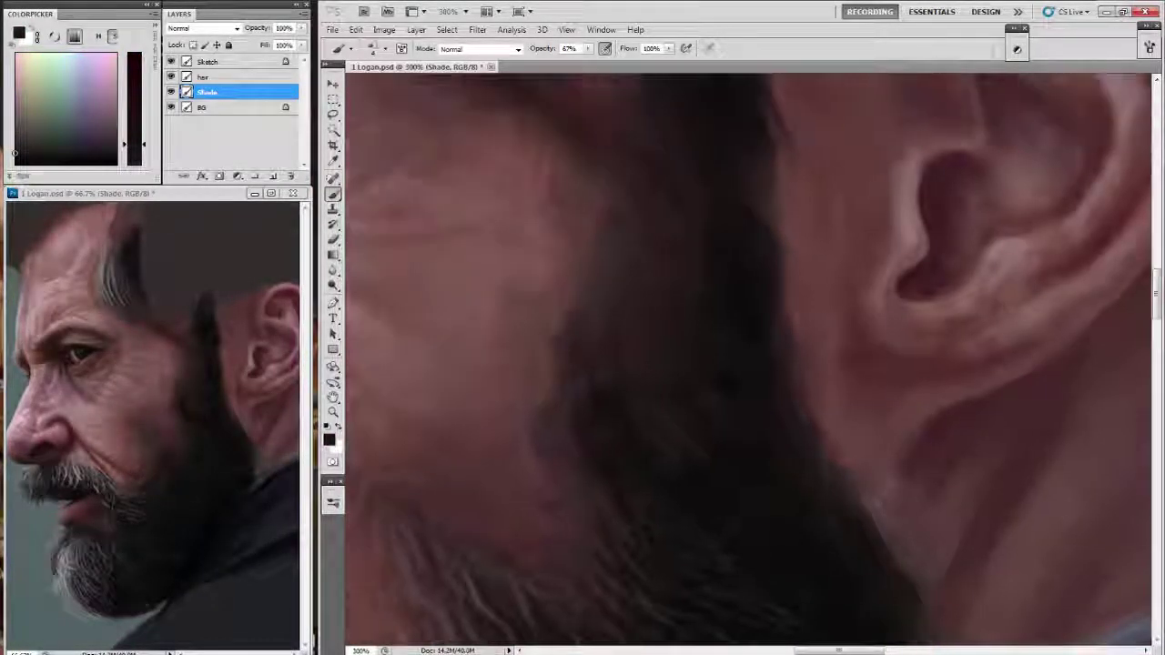
pyautogui.keyDown('alt'); pyautogui.click(476, 199); pyautogui.keyUp('alt')
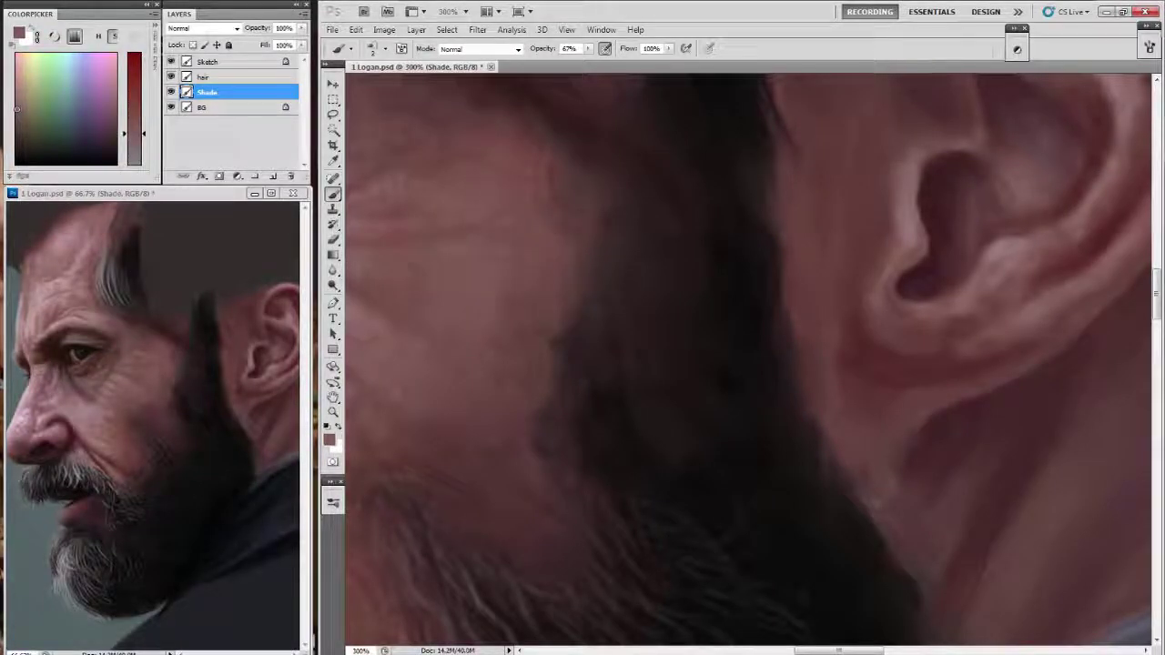
pyautogui.keyDown('alt'); pyautogui.click(473, 327); pyautogui.keyUp('alt')
pyautogui.click(475, 352)
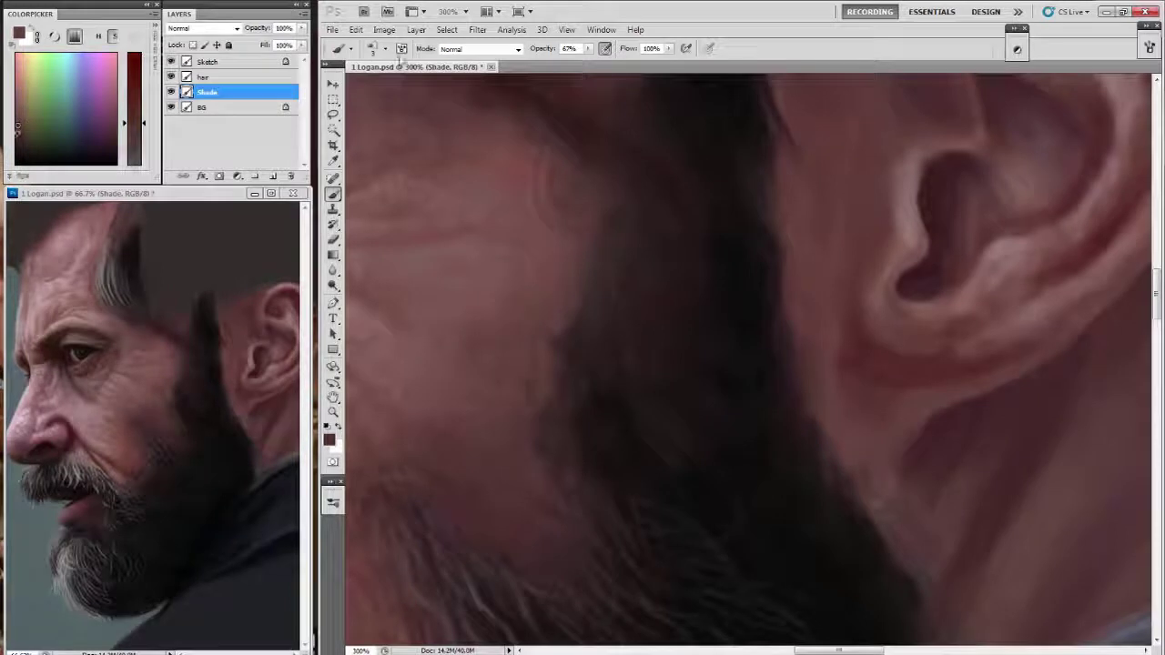
pyautogui.rightClick(498, 173)
pyautogui.doubleClick(356, 196)
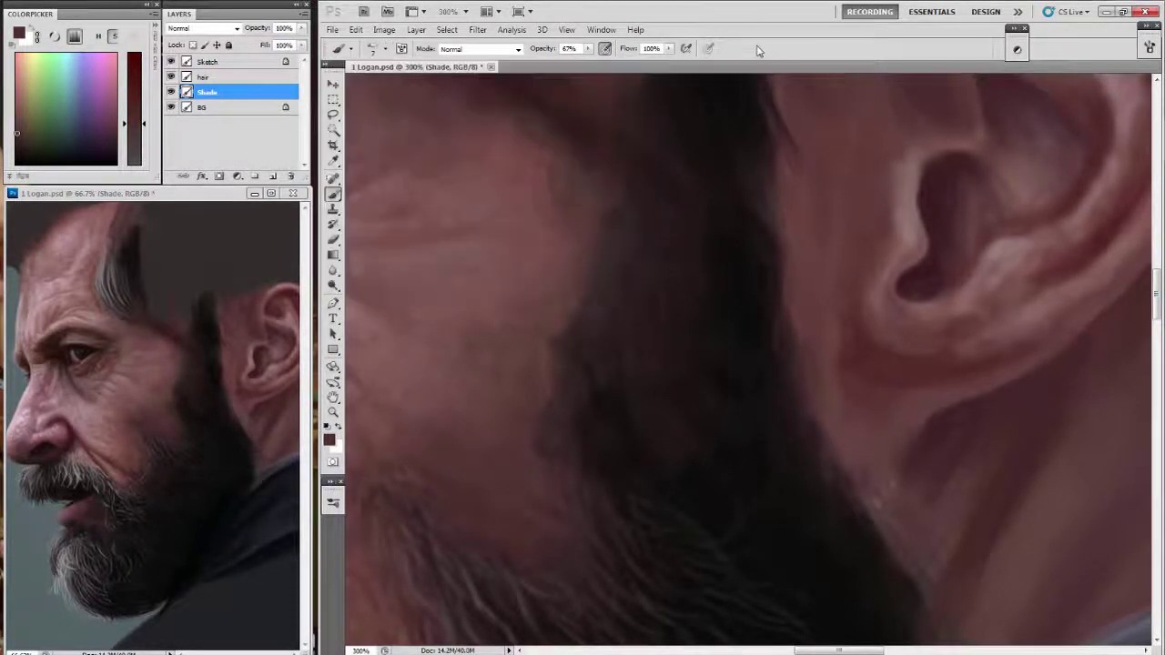
pyautogui.hotkey('ctrl', '+')
# On the hair layer, sample the near-black beard colour.
pyautogui.click(227, 78)
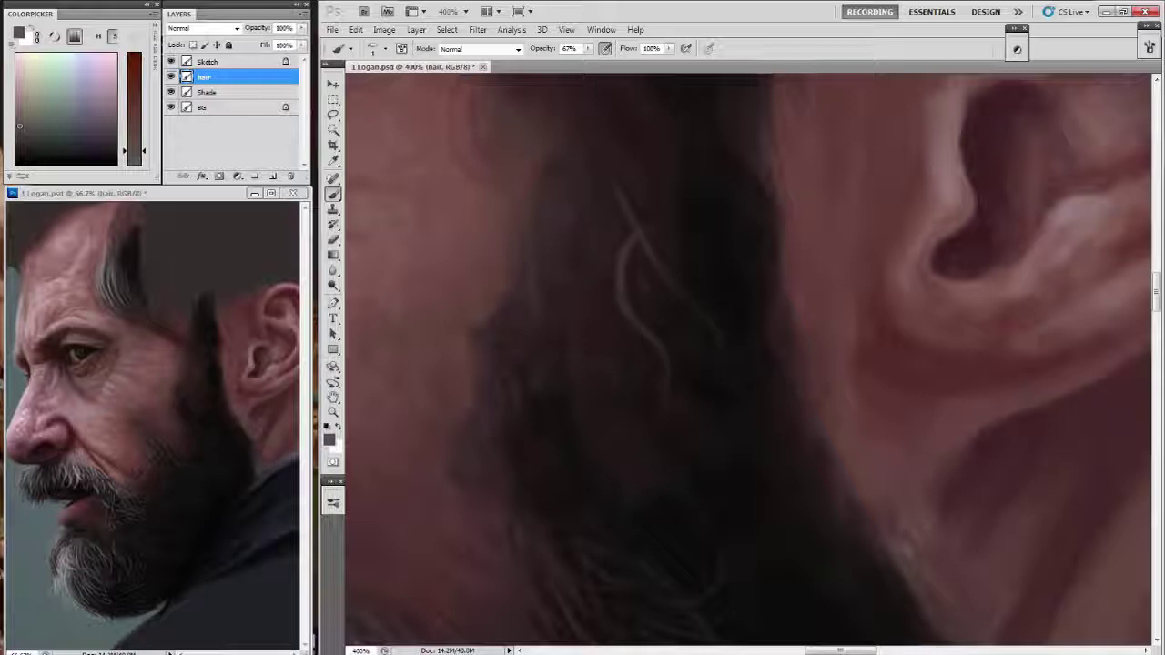
pyautogui.keyDown('alt'); pyautogui.click(557, 562); pyautogui.keyUp('alt')
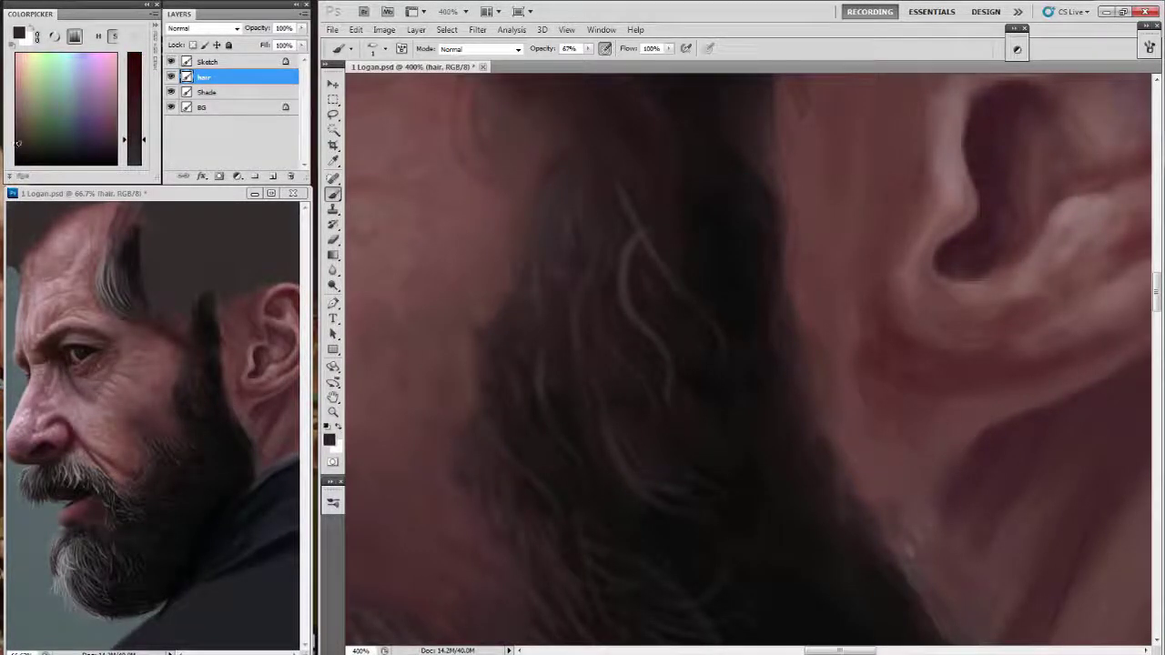
pyautogui.moveTo(746, 364); pyautogui.dragTo(678, 360)
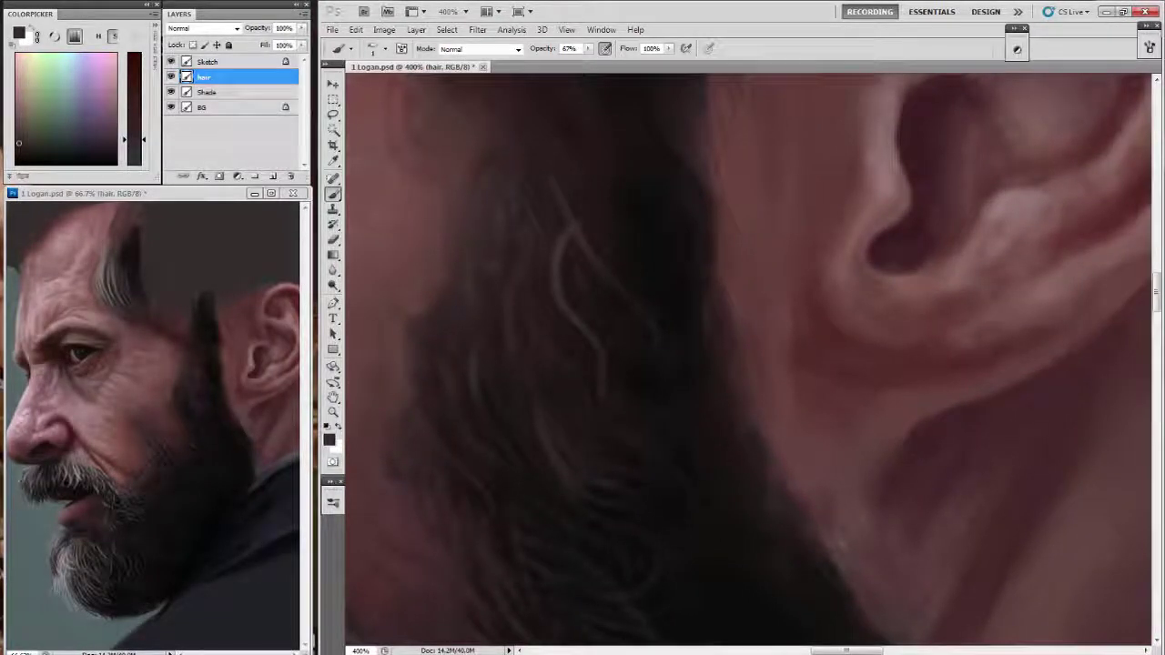
pyautogui.scroll(2, 746, 364)
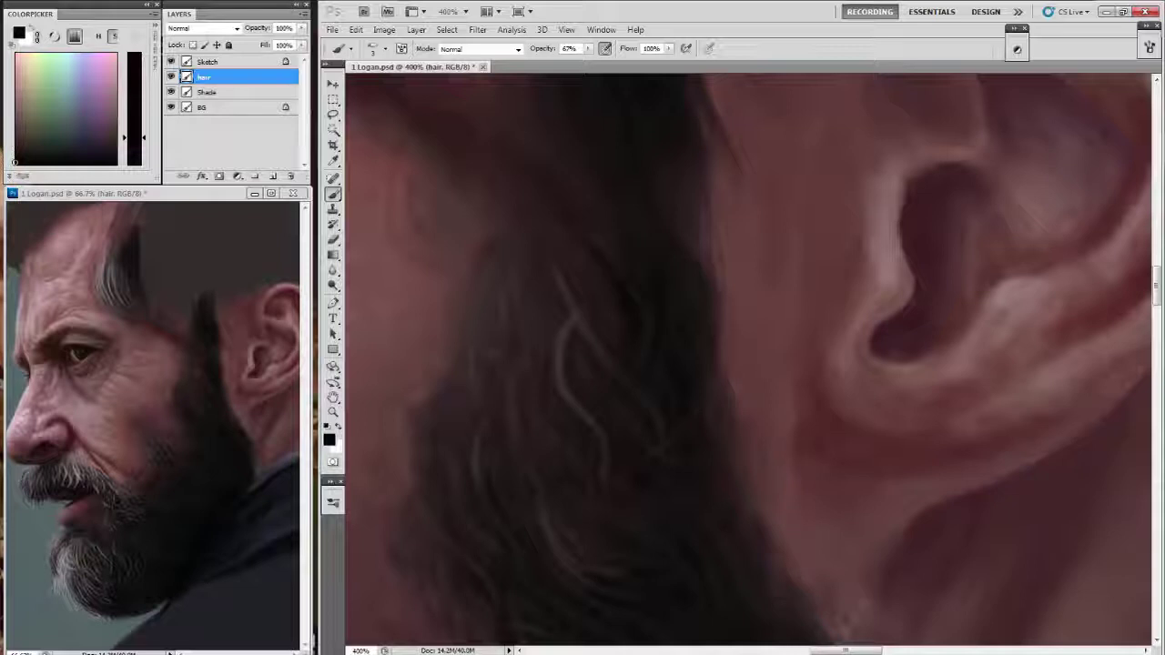
# Paint lighter highlights along the ear's rim on the Shade layer.
pyautogui.hotkey('alt', '[')
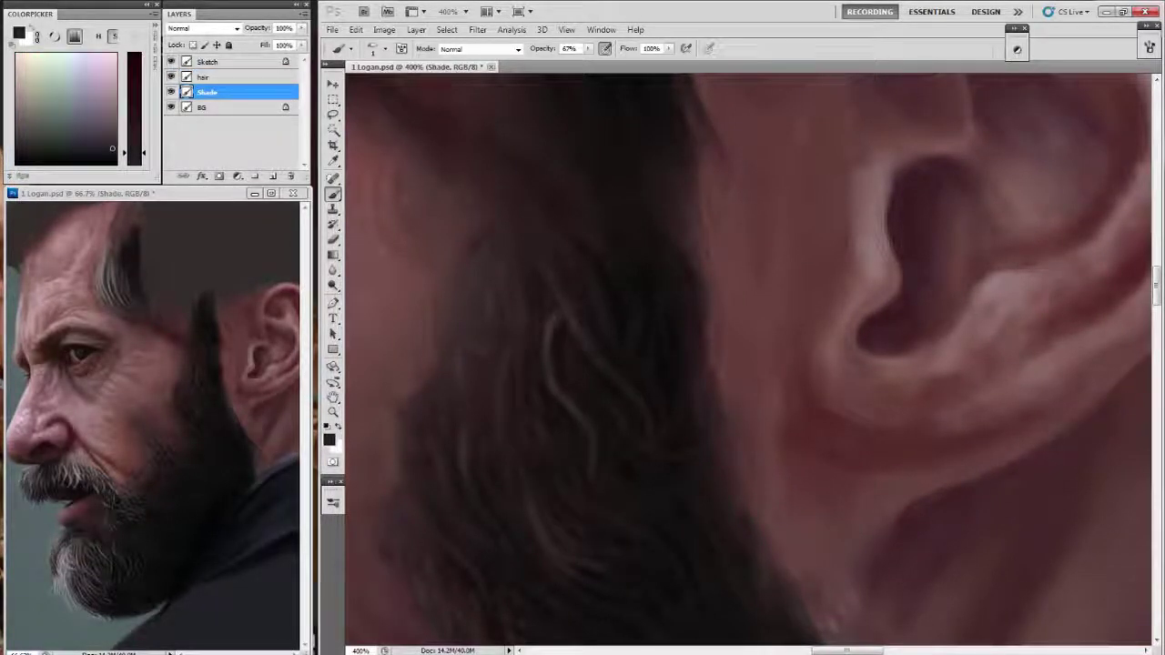
pyautogui.moveTo(873, 273); pyautogui.dragTo(1002, 382)
pyautogui.moveTo(488, 460); pyautogui.dragTo(552, 370)
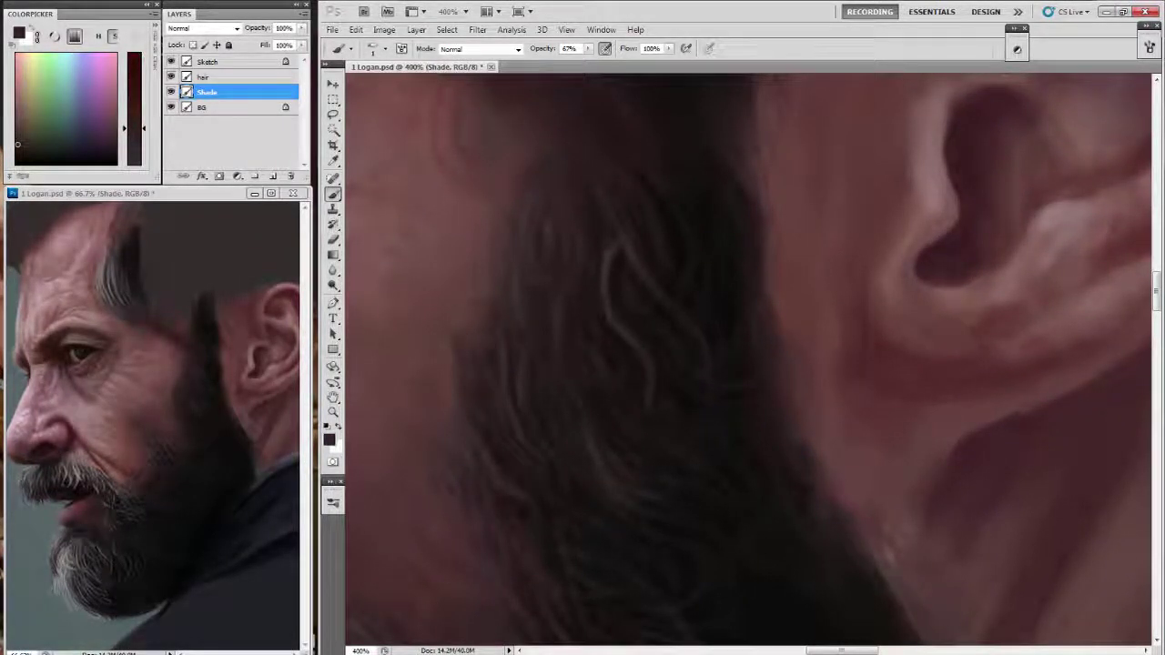
pyautogui.moveTo(728, 364); pyautogui.dragTo(674, 264)
# Paint light grey strands into the beard below the ear on the hair layer.
pyautogui.hotkey('alt', ']')
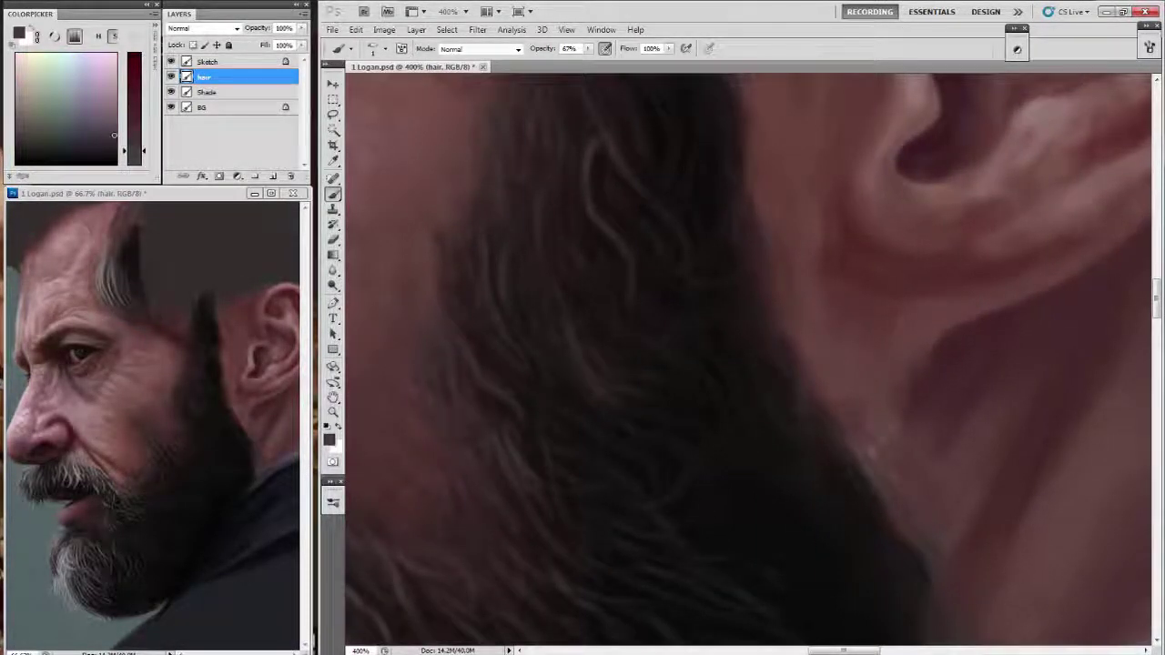
pyautogui.moveTo(492, 323); pyautogui.dragTo(448, 424)
pyautogui.scroll(-1, 545, 472)
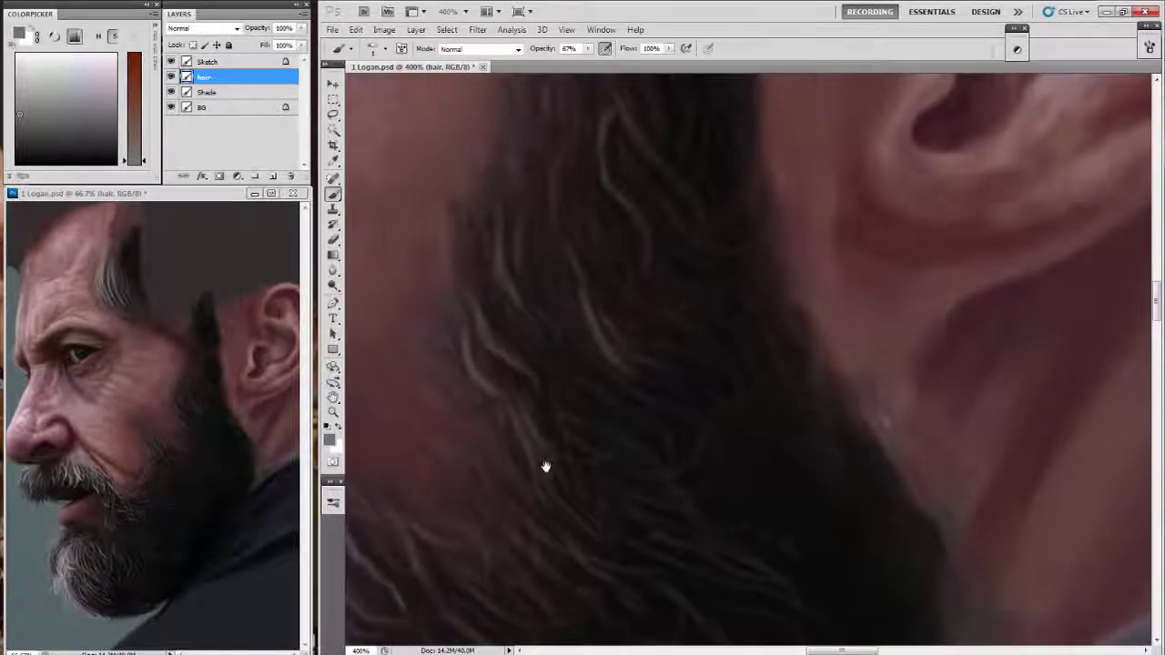
pyautogui.scroll(-1, 546, 468)
pyautogui.scroll(3, 559, 455)
pyautogui.scroll(3, 559, 455)
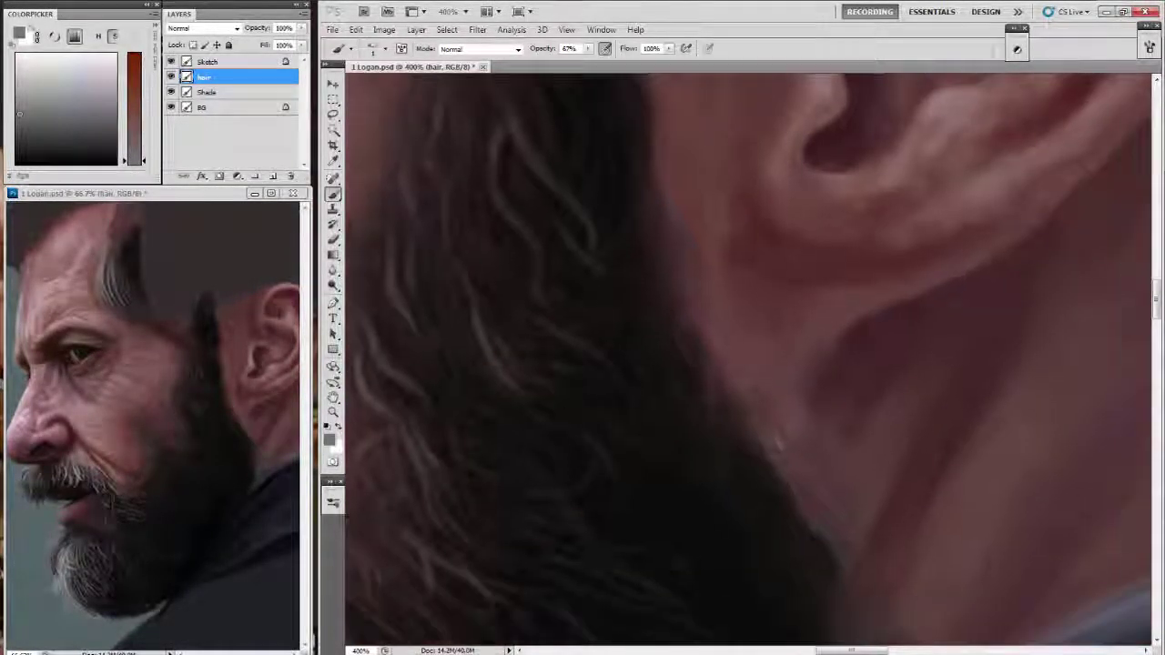
pyautogui.moveTo(590, 374); pyautogui.dragTo(572, 338)
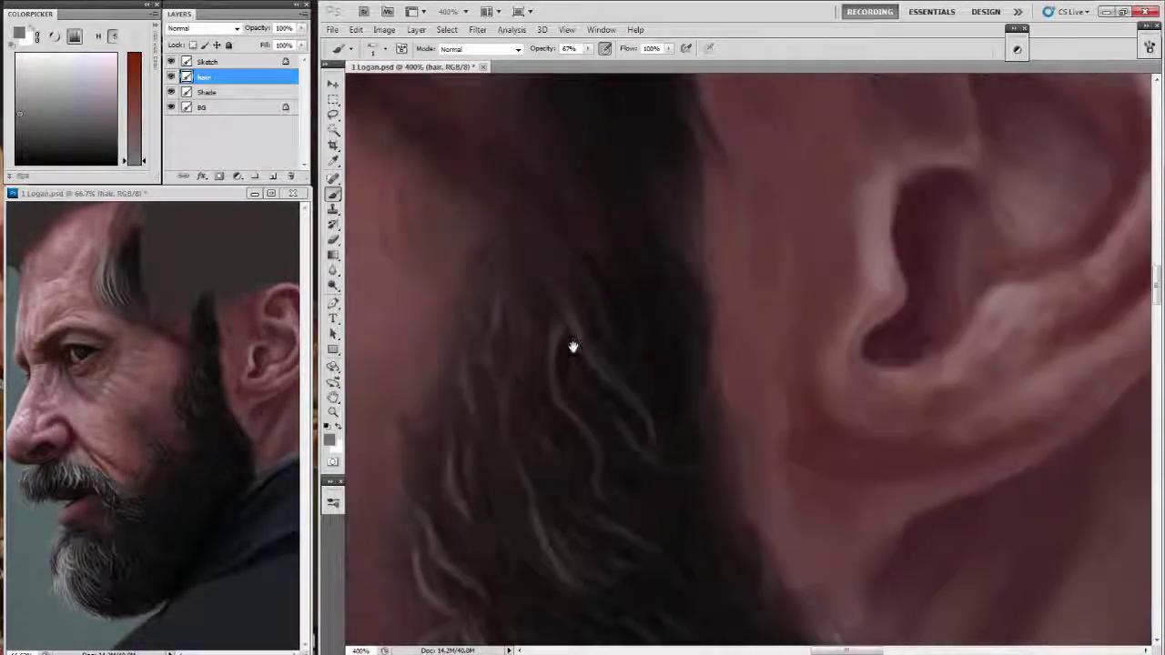
pyautogui.keyDown('alt'); pyautogui.click(572, 338); pyautogui.keyUp('alt')
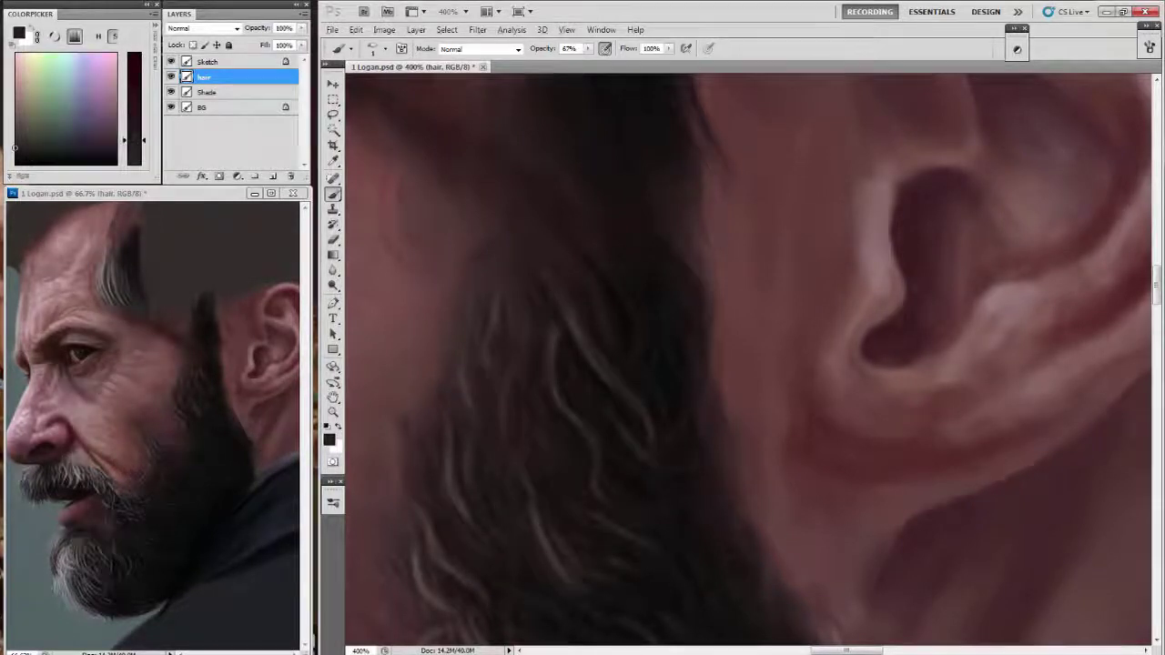
pyautogui.scroll(1, 746, 364)
# Pick a redder brown paint colour and return to the Shade layer.
pyautogui.moveTo(820, 364); pyautogui.dragTo(874, 410)
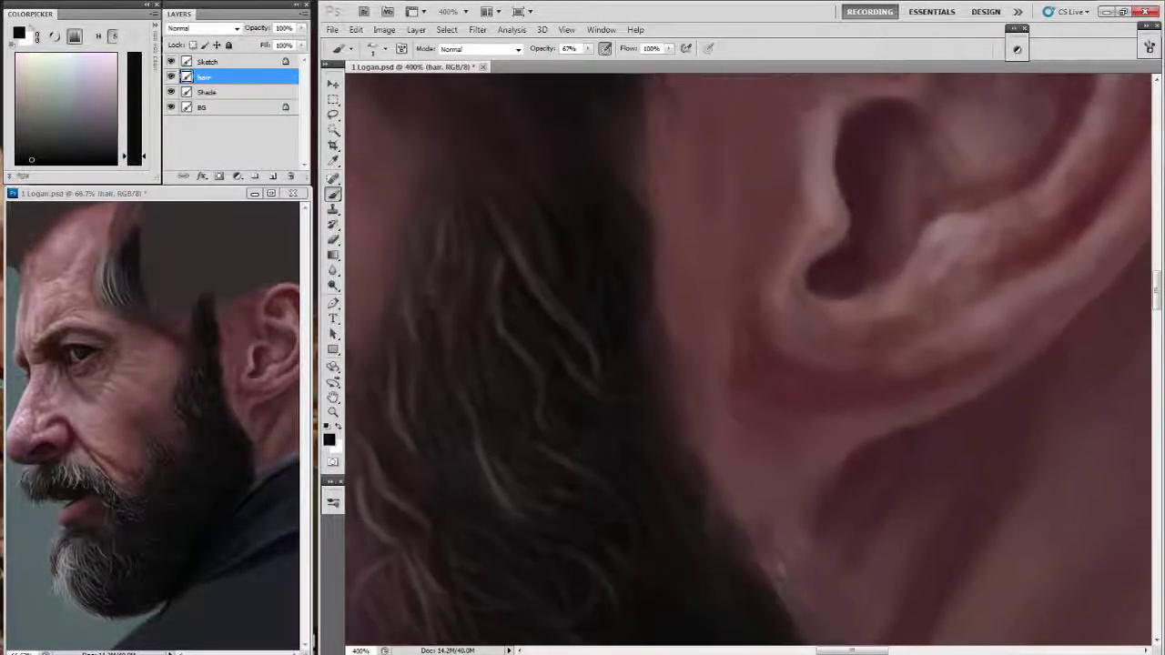
pyautogui.click(17, 127)
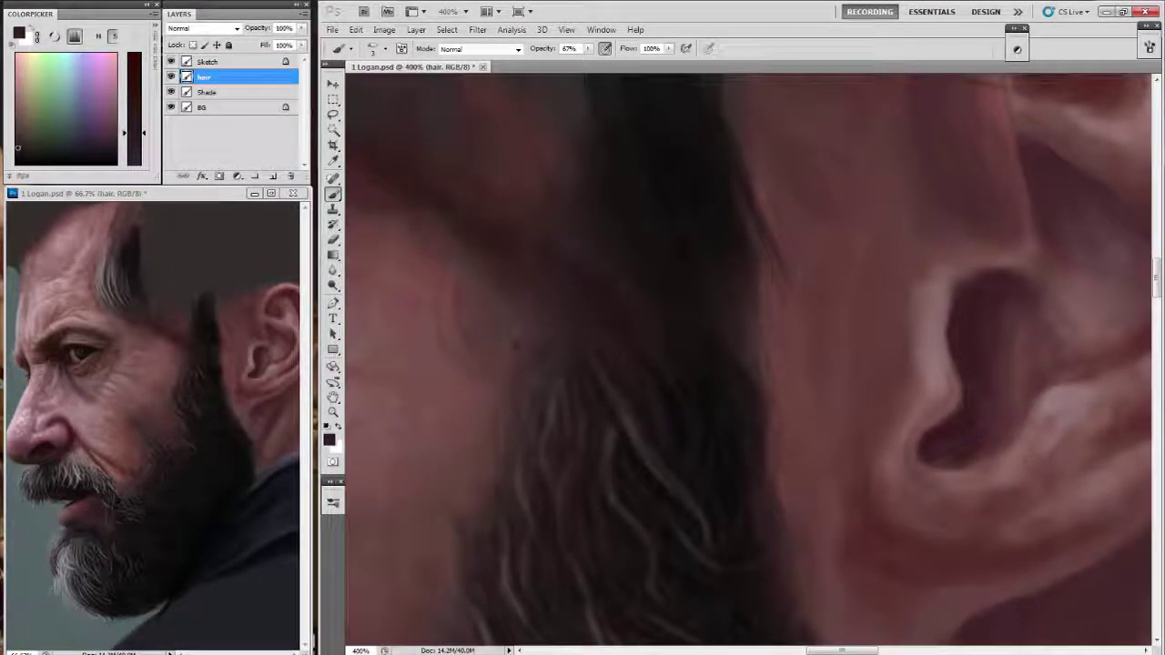
pyautogui.keyDown('alt'); pyautogui.click(512, 411); pyautogui.keyUp('alt')
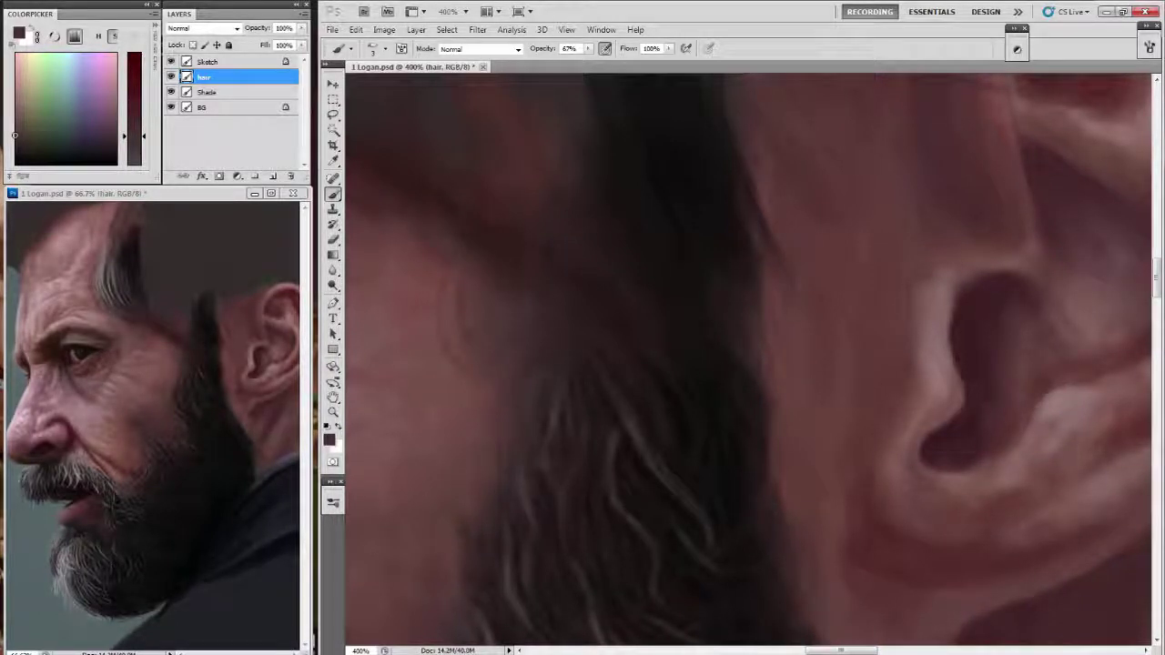
pyautogui.click(16, 121)
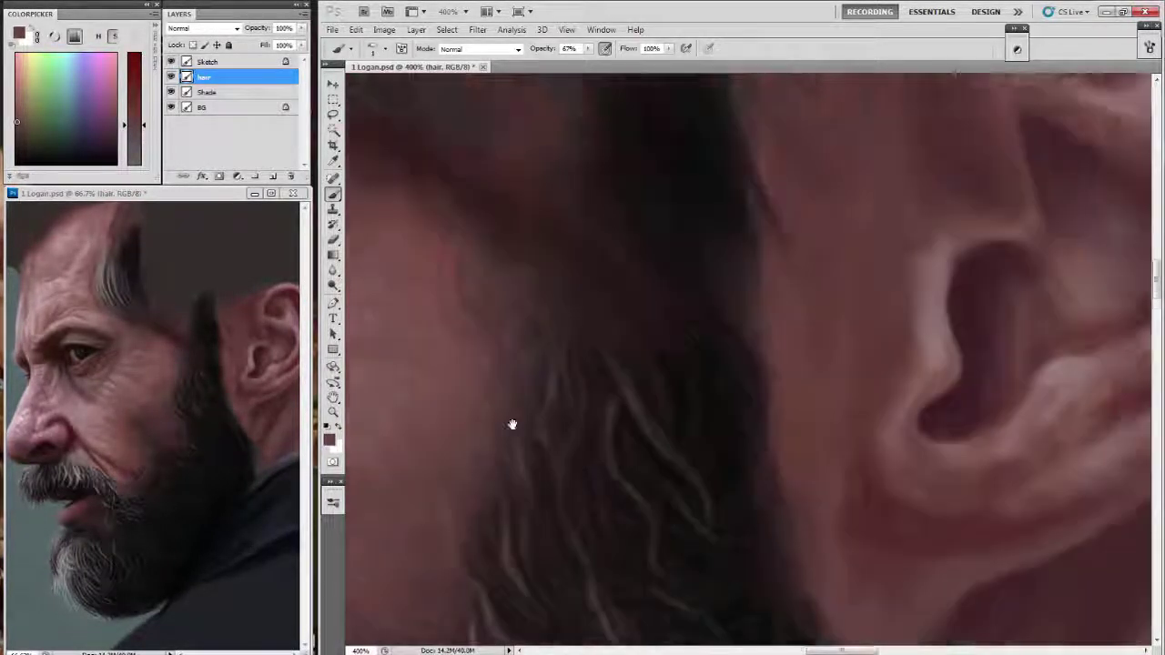
pyautogui.moveTo(449, 428)
pyautogui.mouseDown()
pyautogui.moveTo(530, 410)
pyautogui.moveTo(667, 407)
pyautogui.mouseUp()
pyautogui.hotkey('alt', '[')
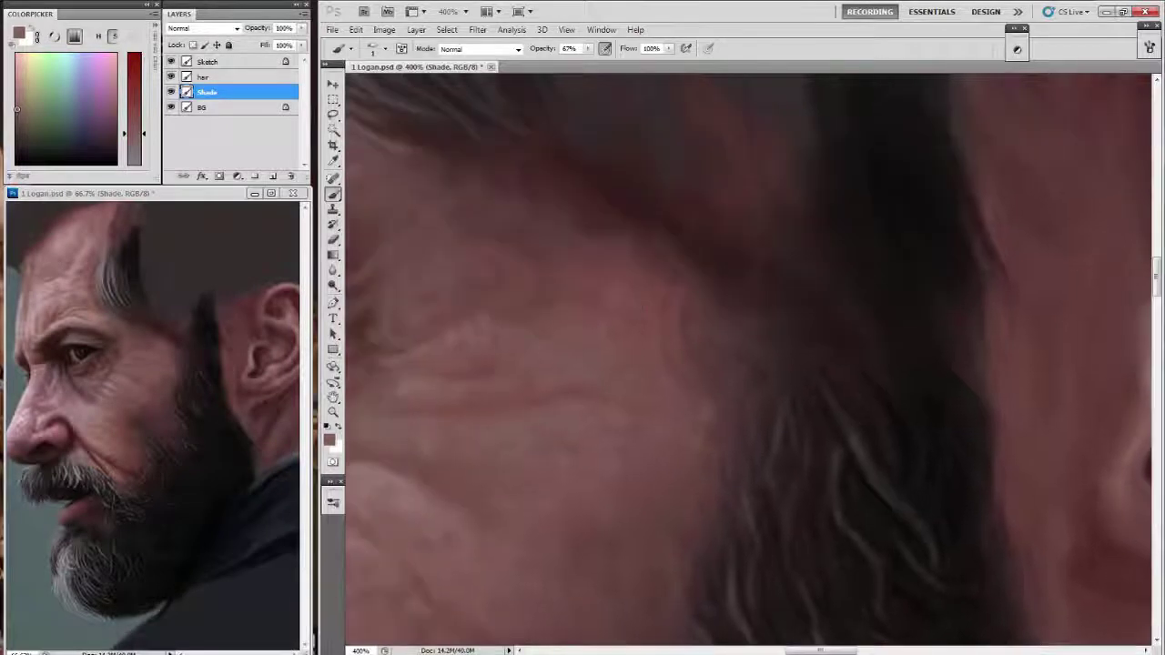
pyautogui.keyDown('alt'); pyautogui.click(463, 318); pyautogui.keyUp('alt')
pyautogui.click(382, 48)
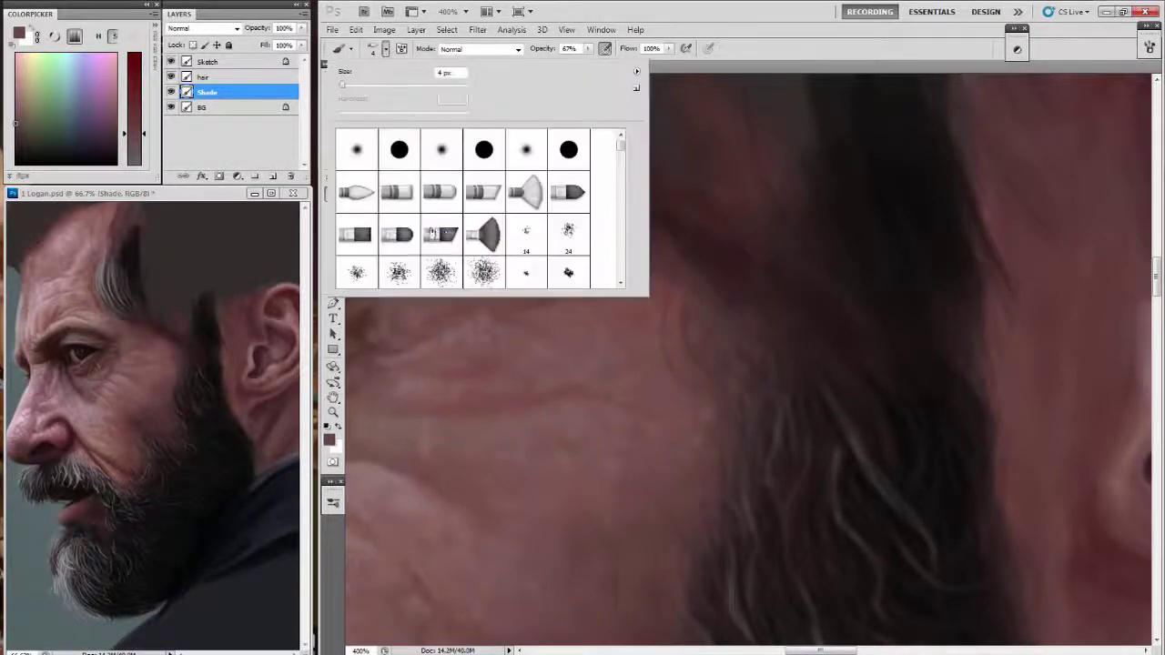
pyautogui.click(790, 266)
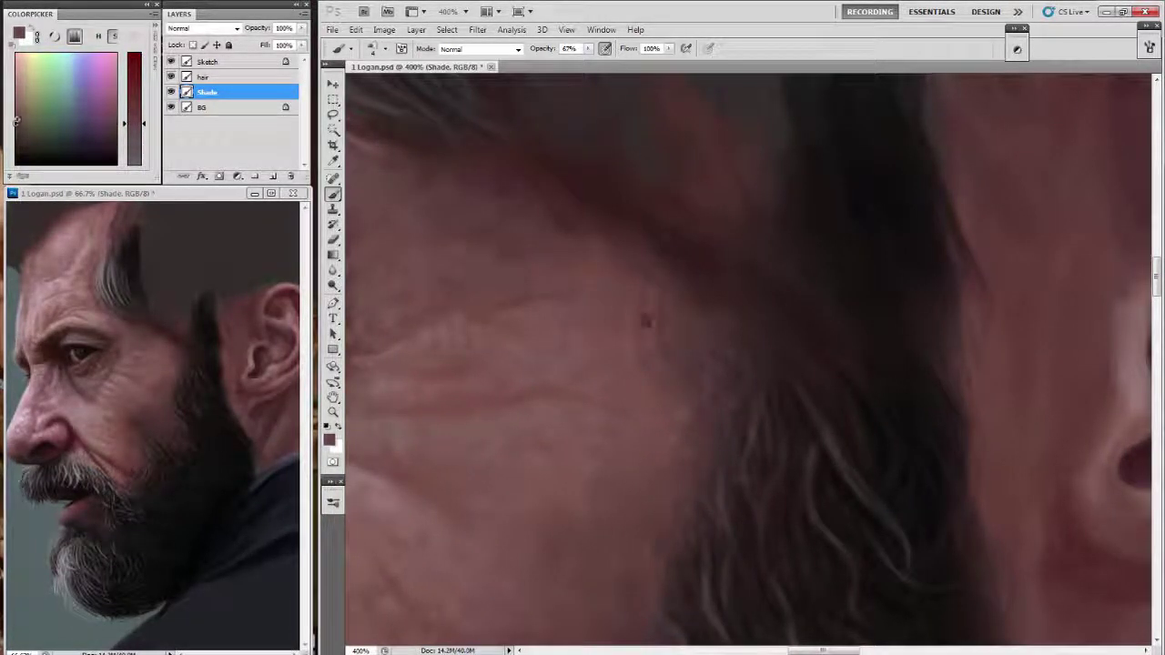
pyautogui.keyDown('alt'); pyautogui.click(628, 263); pyautogui.keyUp('alt')
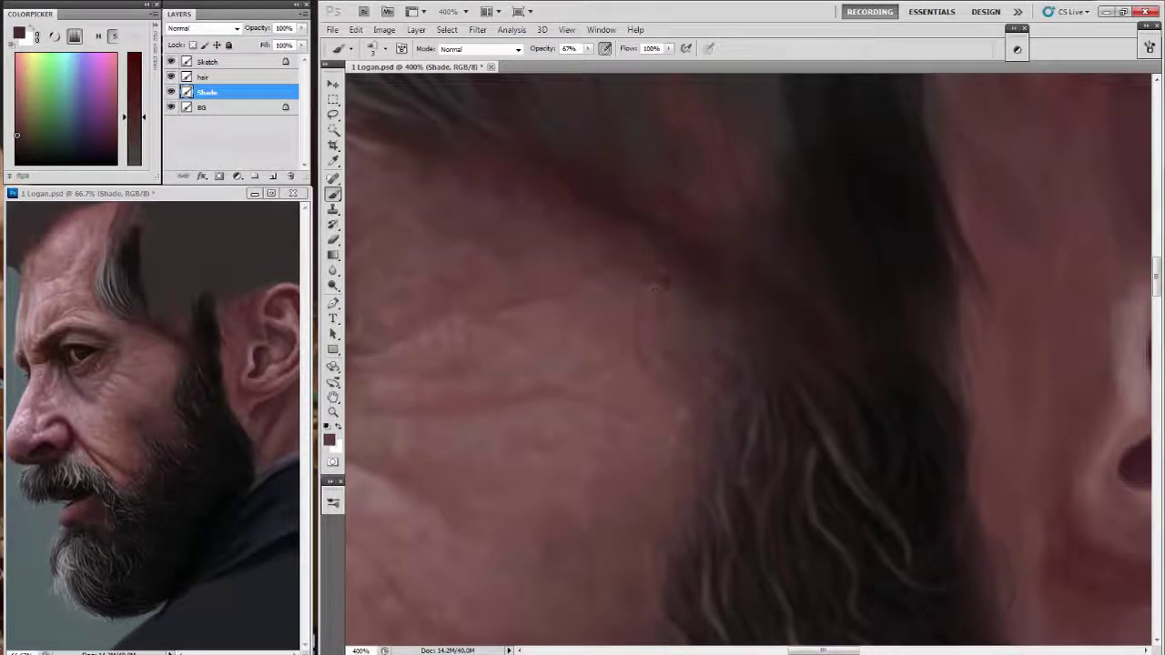
pyautogui.keyDown('alt'); pyautogui.click(472, 226); pyautogui.keyUp('alt')
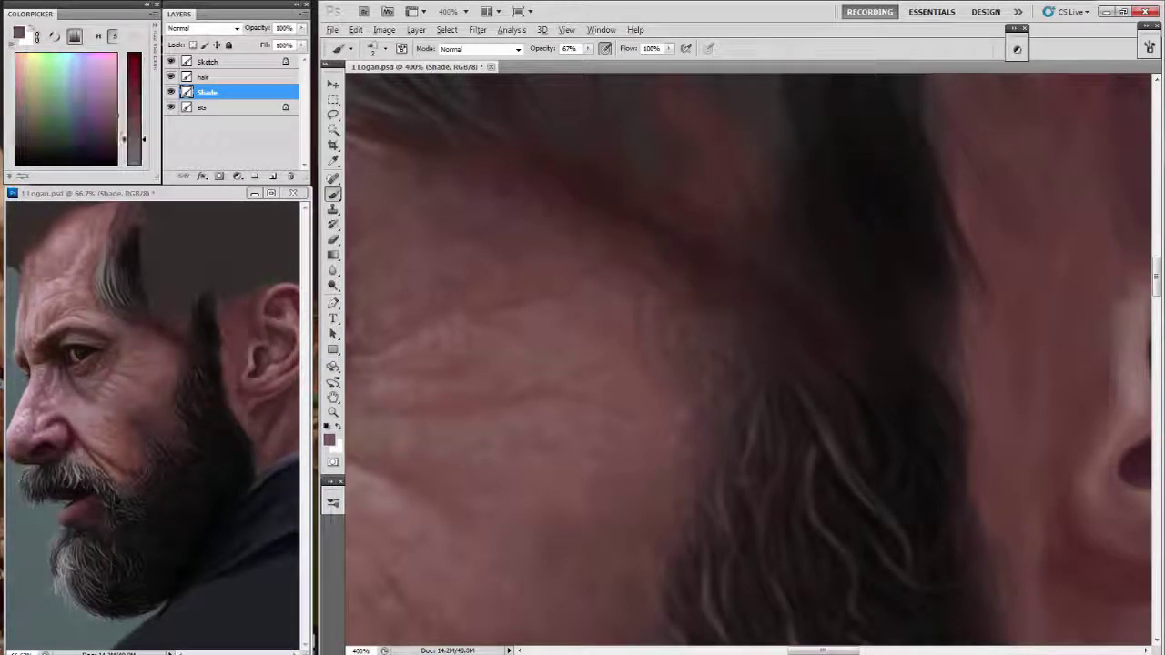
pyautogui.keyDown('alt'); pyautogui.click(473, 227); pyautogui.keyUp('alt')
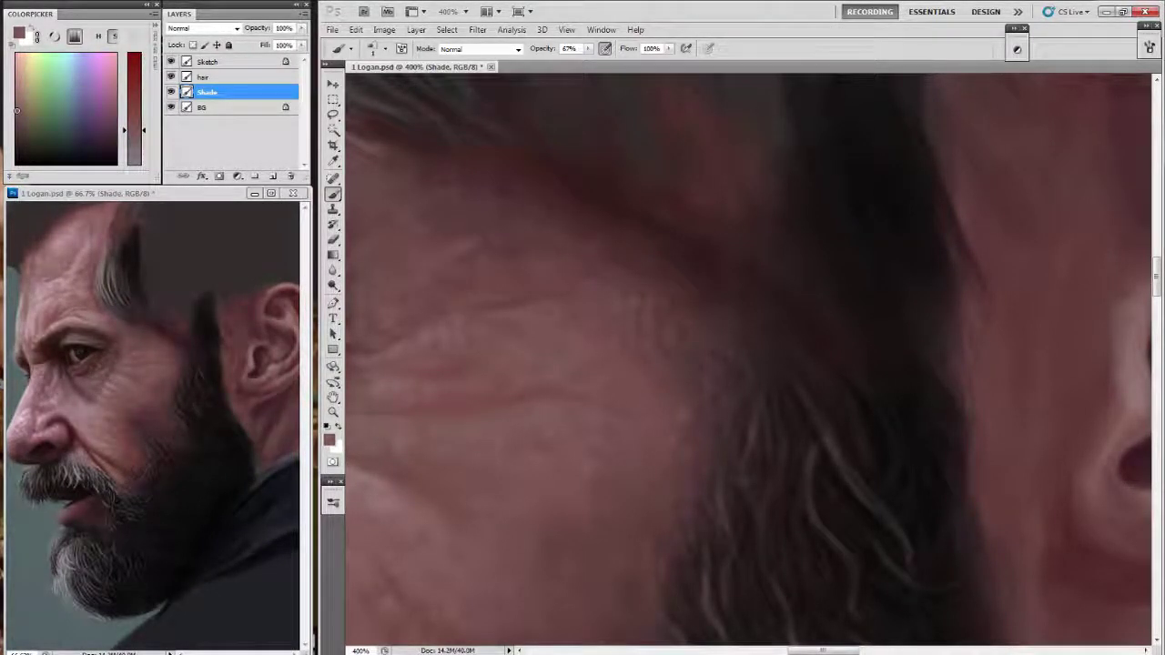
pyautogui.hscroll(5, 747, 359)
pyautogui.hscroll(5, 747, 360)
pyautogui.keyDown('alt'); pyautogui.click(601, 273); pyautogui.keyUp('alt')
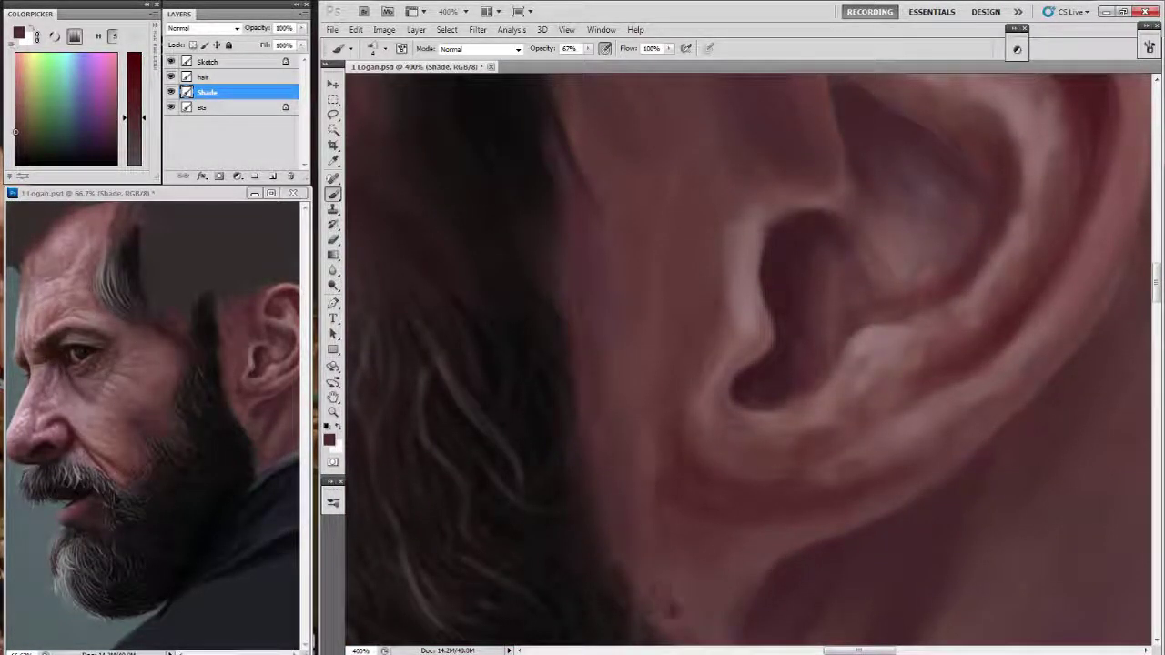
# Shade the earlobe's lower edge where it meets the cheek with darker reddish strokes.
pyautogui.scroll(-3, 671, 520)
pyautogui.hscroll(2, 671, 520)
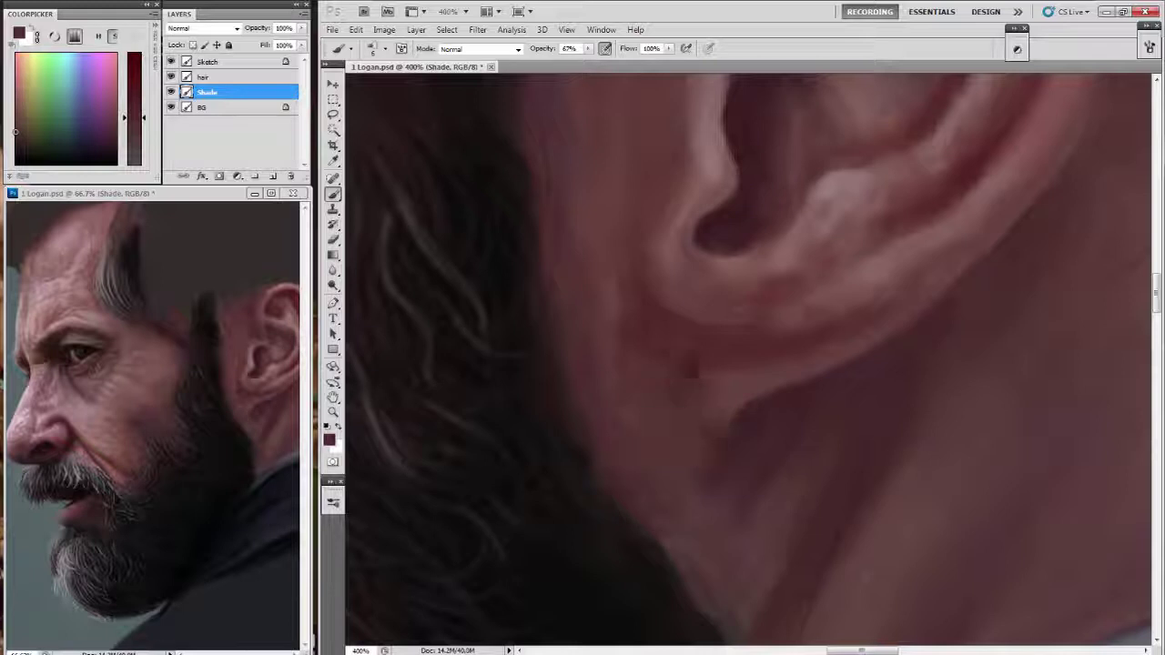
pyautogui.scroll(1, 600, 392)
pyautogui.hscroll(1, 747, 364)
pyautogui.keyDown('alt'); pyautogui.click(610, 355); pyautogui.keyUp('alt')
pyautogui.moveTo(606, 353); pyautogui.dragTo(645, 428)
pyautogui.moveTo(646, 402)
pyautogui.mouseDown()
pyautogui.moveTo(666, 437)
pyautogui.moveTo(798, 389)
pyautogui.mouseUp()
pyautogui.keyDown('alt'); pyautogui.click(704, 434); pyautogui.keyUp('alt')
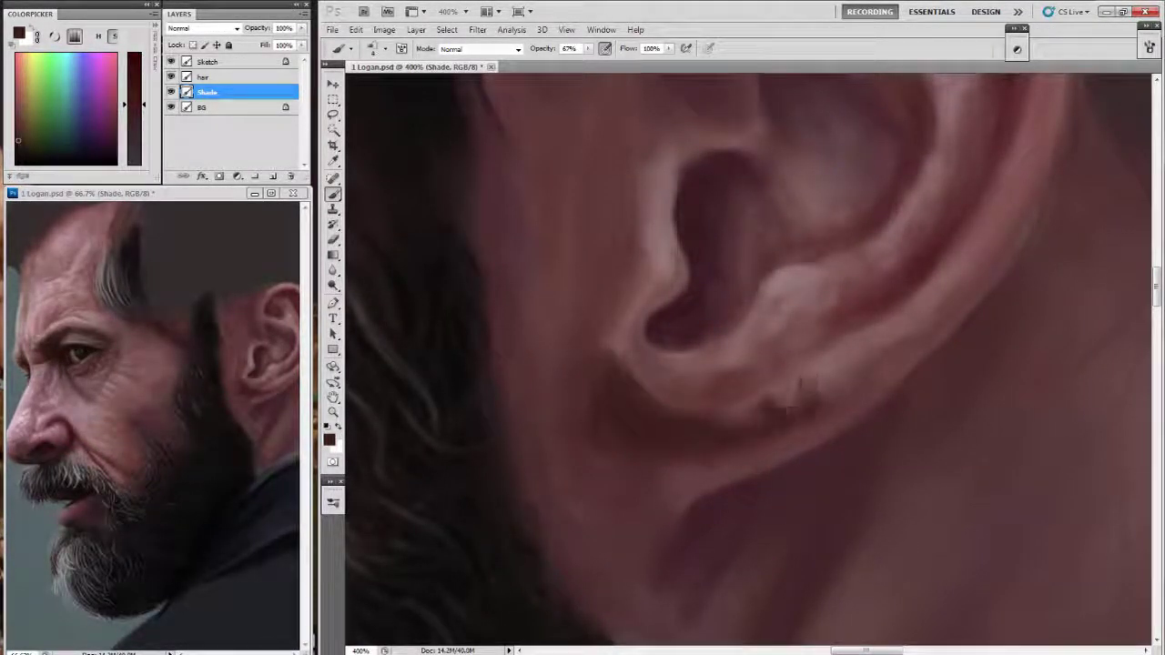
pyautogui.moveTo(810, 430)
pyautogui.mouseDown()
pyautogui.moveTo(870, 394)
pyautogui.moveTo(684, 492)
pyautogui.mouseUp()
# Pick a muted reddish skin hue and zoom in to 500% on the neck.
pyautogui.keyDown('alt'); pyautogui.click(636, 453); pyautogui.keyUp('alt')
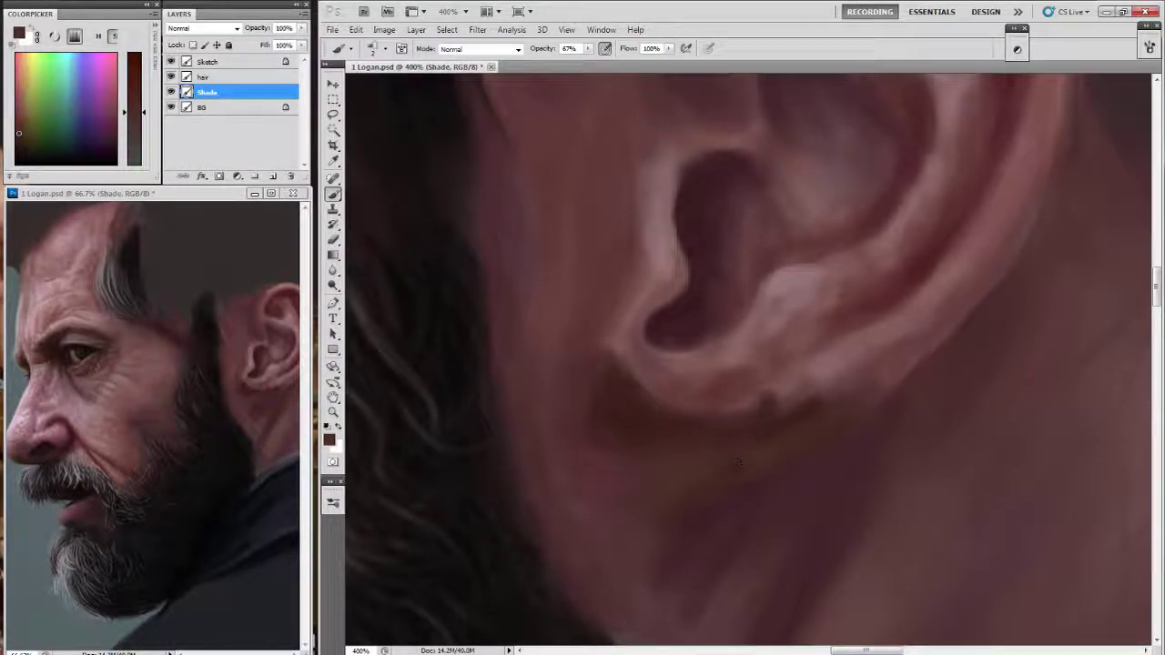
pyautogui.hotkey('ctrl', '=')
pyautogui.scroll(-3, 747, 360)
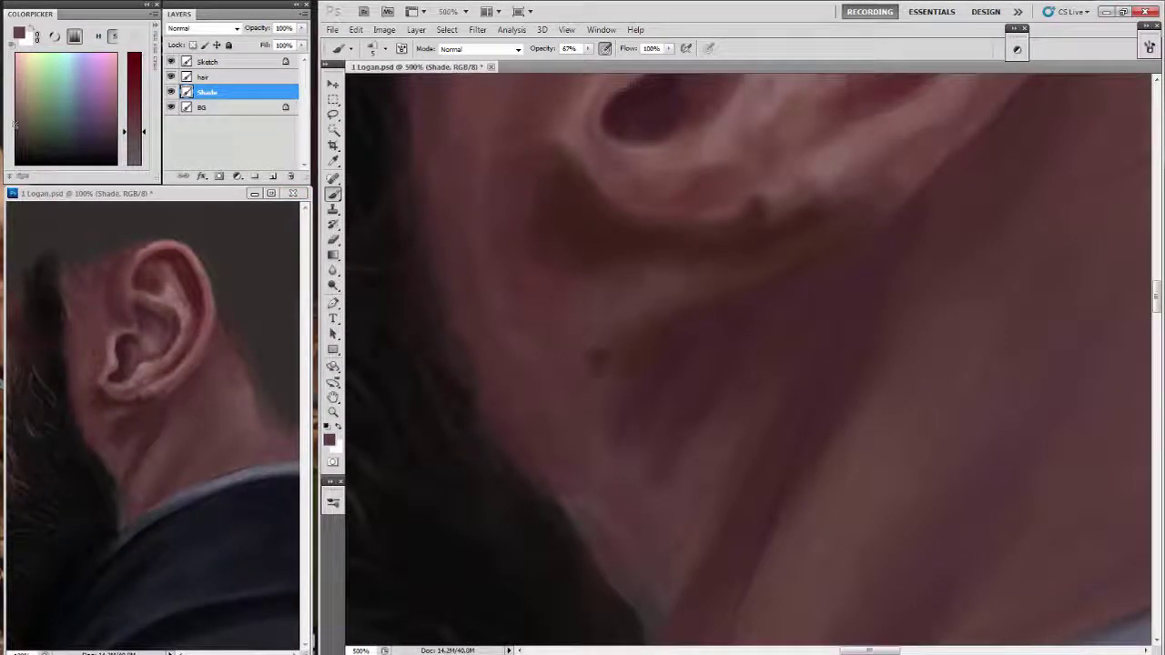
# Paint dark near-black crease strokes along the neck below the jaw.
pyautogui.keyDown('alt'); pyautogui.click(596, 360); pyautogui.keyUp('alt')
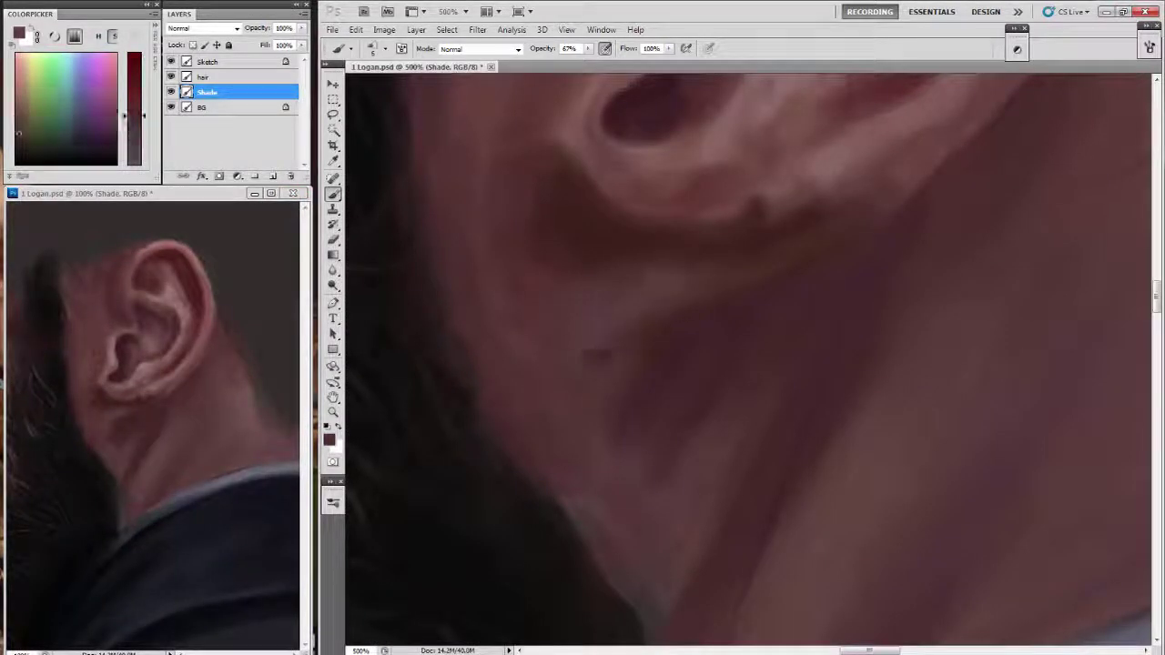
pyautogui.keyDown('alt'); pyautogui.click(473, 564); pyautogui.keyUp('alt')
pyautogui.moveTo(756, 305); pyautogui.dragTo(646, 373)
pyautogui.moveTo(738, 328)
pyautogui.mouseDown()
pyautogui.moveTo(660, 396)
pyautogui.moveTo(596, 382)
pyautogui.mouseUp()
pyautogui.moveTo(847, 241); pyautogui.dragTo(747, 373)
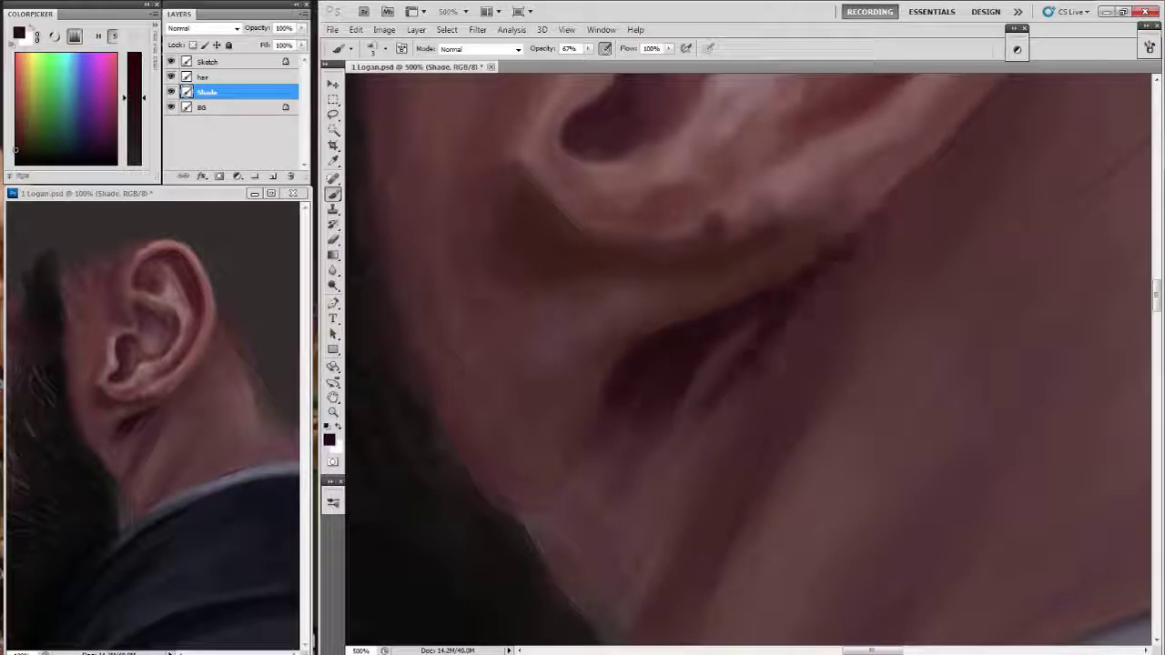
pyautogui.moveTo(792, 321); pyautogui.dragTo(724, 405)
pyautogui.scroll(-3, 729, 364)
pyautogui.moveTo(729, 315); pyautogui.dragTo(670, 407)
pyautogui.moveTo(856, 119); pyautogui.dragTo(637, 273)
# Add light highlights along the neck crease and sample lighter tones for the ear.
pyautogui.keyDown('alt'); pyautogui.click(648, 392); pyautogui.keyUp('alt')
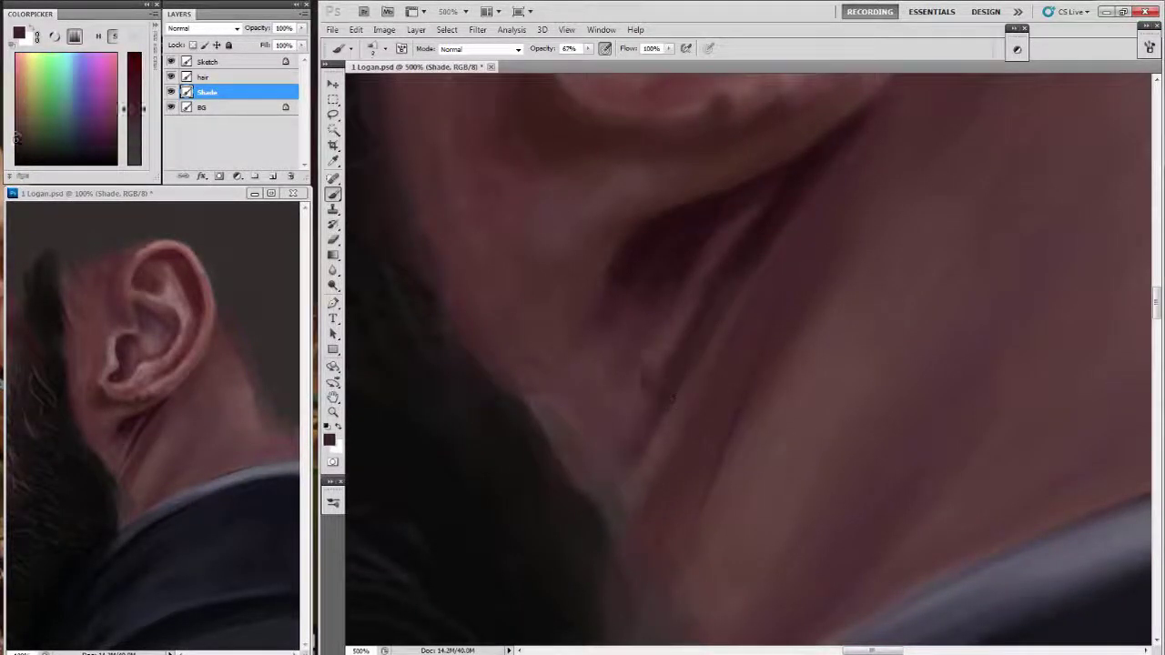
pyautogui.moveTo(560, 419); pyautogui.dragTo(619, 460)
pyautogui.keyDown('alt'); pyautogui.click(637, 382); pyautogui.keyUp('alt')
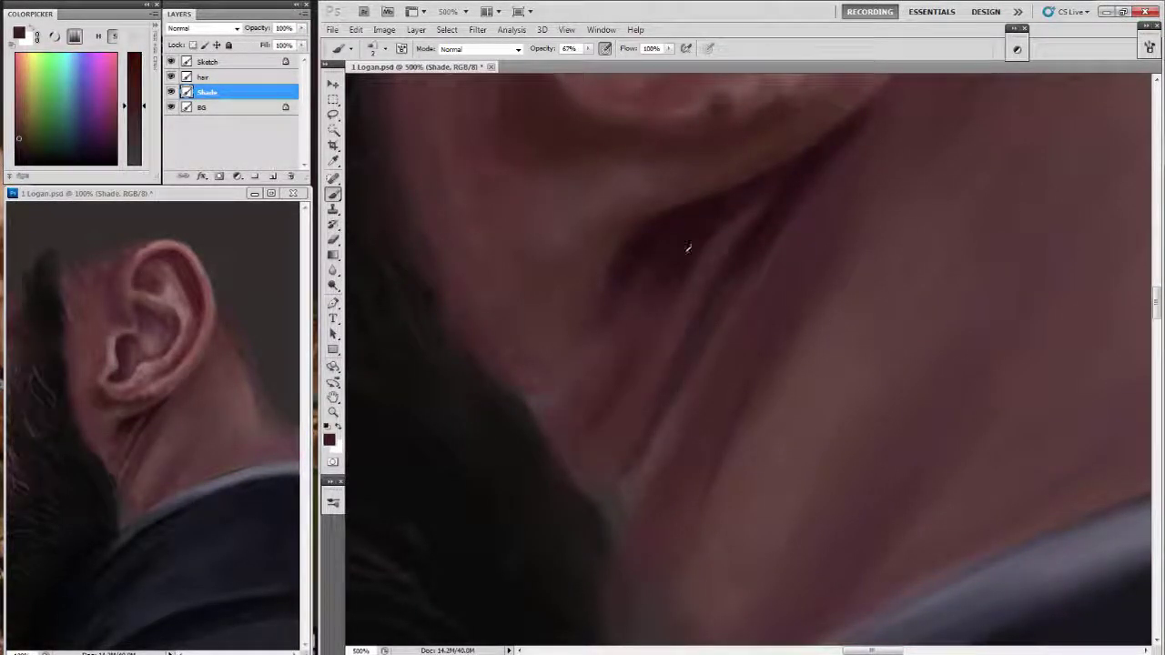
pyautogui.keyDown('alt'); pyautogui.click(528, 352); pyautogui.keyUp('alt')
pyautogui.scroll(4, 528, 351)
pyautogui.scroll(1, 528, 351)
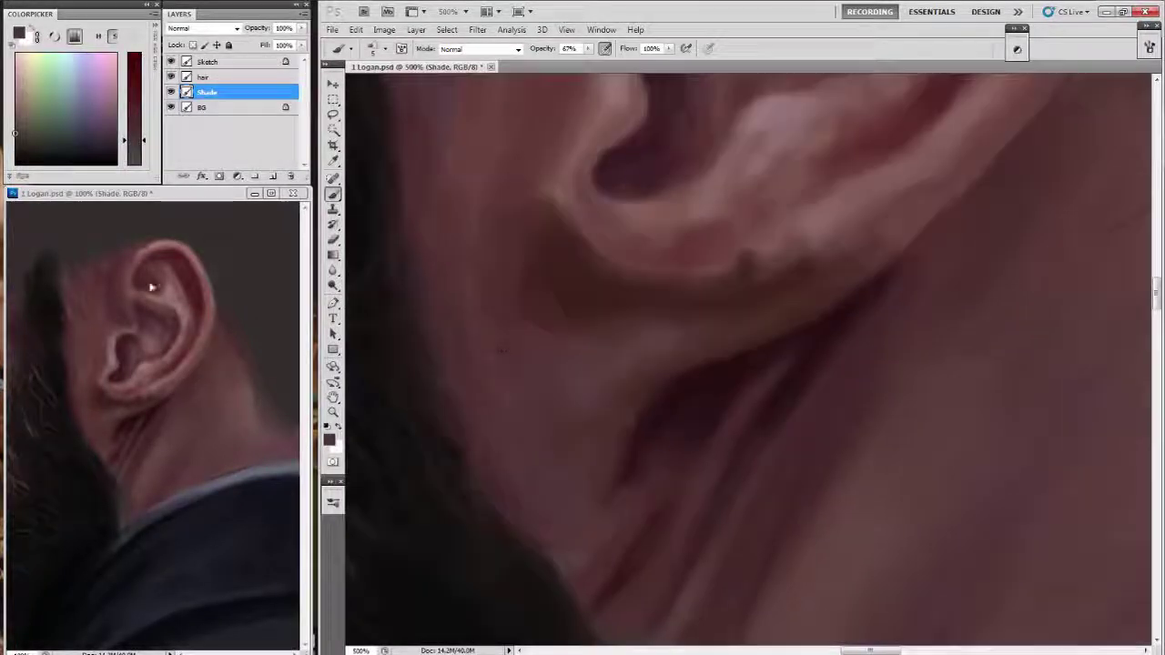
# Highlight the ear's inner edge and darken small spots on the lower ear and lobe.
pyautogui.keyDown('alt'); pyautogui.click(559, 317); pyautogui.keyUp('alt')
pyautogui.scroll(2, 580, 305)
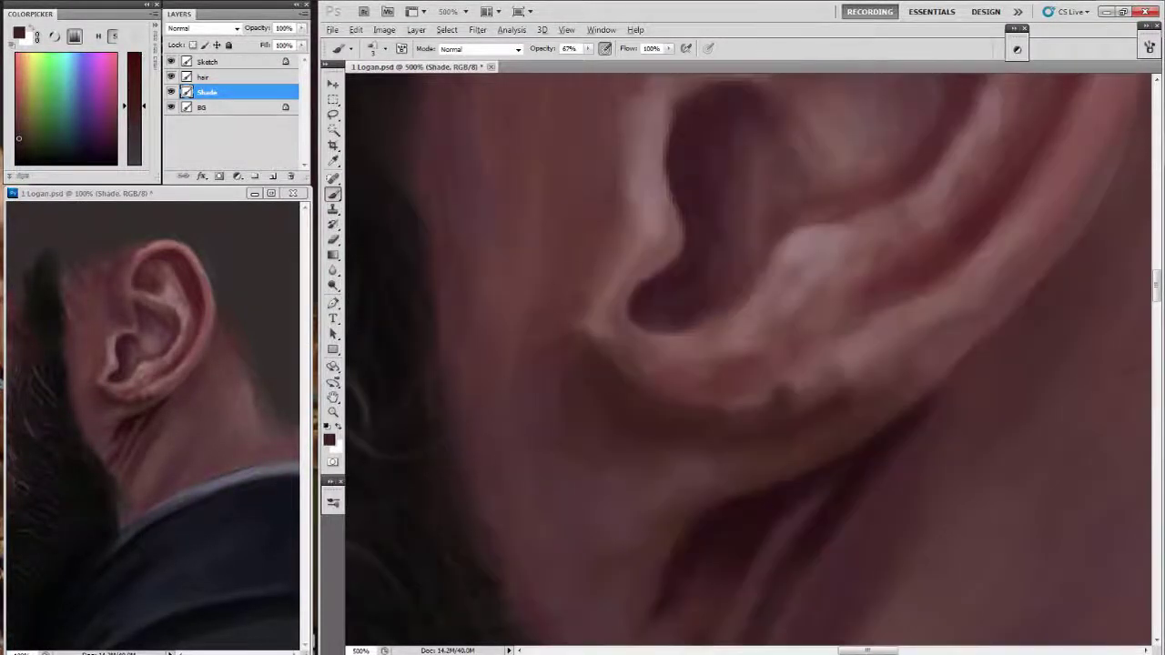
pyautogui.keyDown('alt'); pyautogui.click(588, 288); pyautogui.keyUp('alt')
pyautogui.keyDown('alt'); pyautogui.click(641, 332); pyautogui.keyUp('alt')
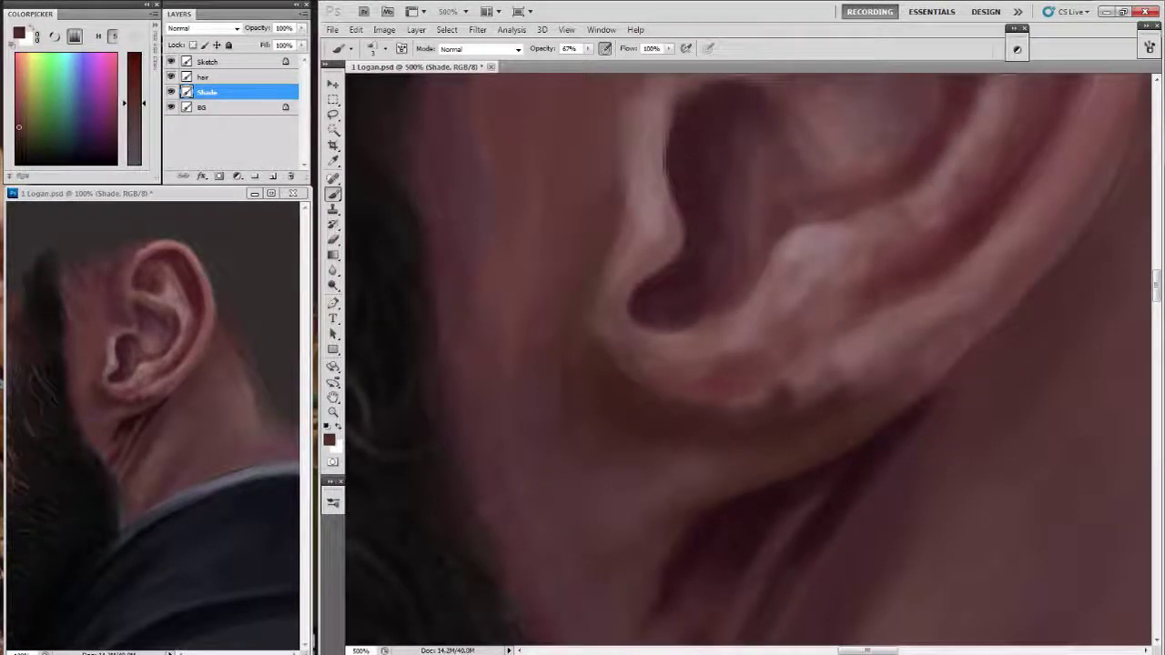
pyautogui.moveTo(630, 262)
pyautogui.mouseDown()
pyautogui.moveTo(672, 235)
pyautogui.moveTo(619, 314)
pyautogui.mouseUp()
pyautogui.moveTo(646, 373); pyautogui.dragTo(697, 364)
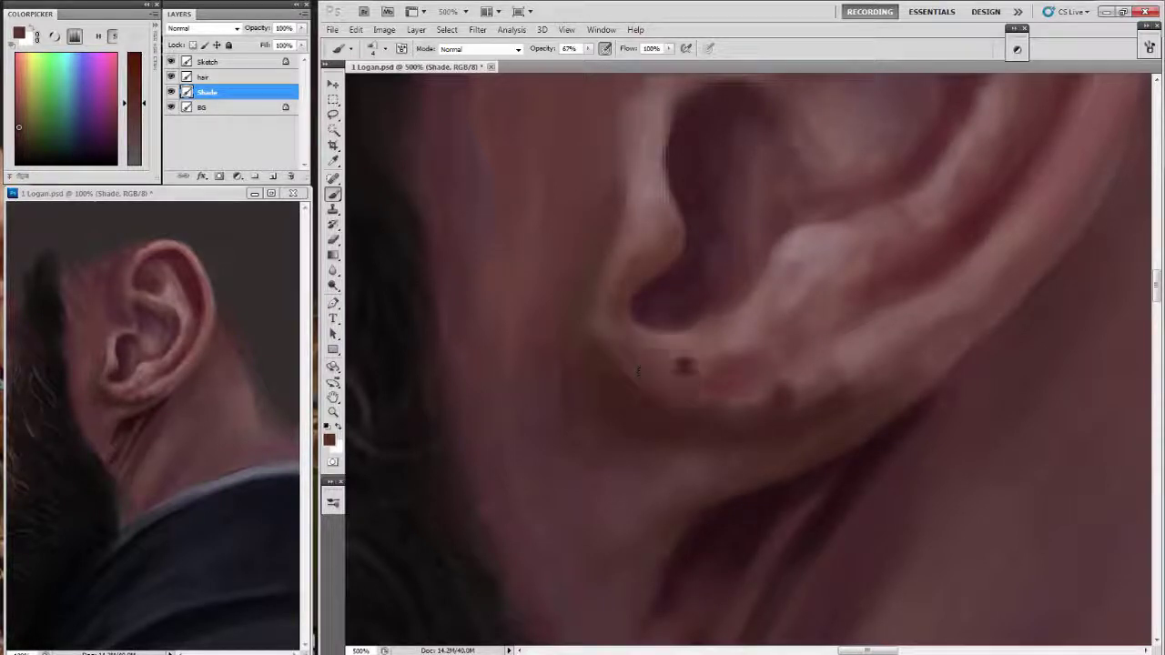
pyautogui.moveTo(792, 305); pyautogui.dragTo(756, 387)
# Shade the lower ear with dark strokes and highlight its lower rim.
pyautogui.moveTo(816, 350)
pyautogui.mouseDown()
pyautogui.moveTo(733, 340)
pyautogui.moveTo(737, 350)
pyautogui.mouseUp()
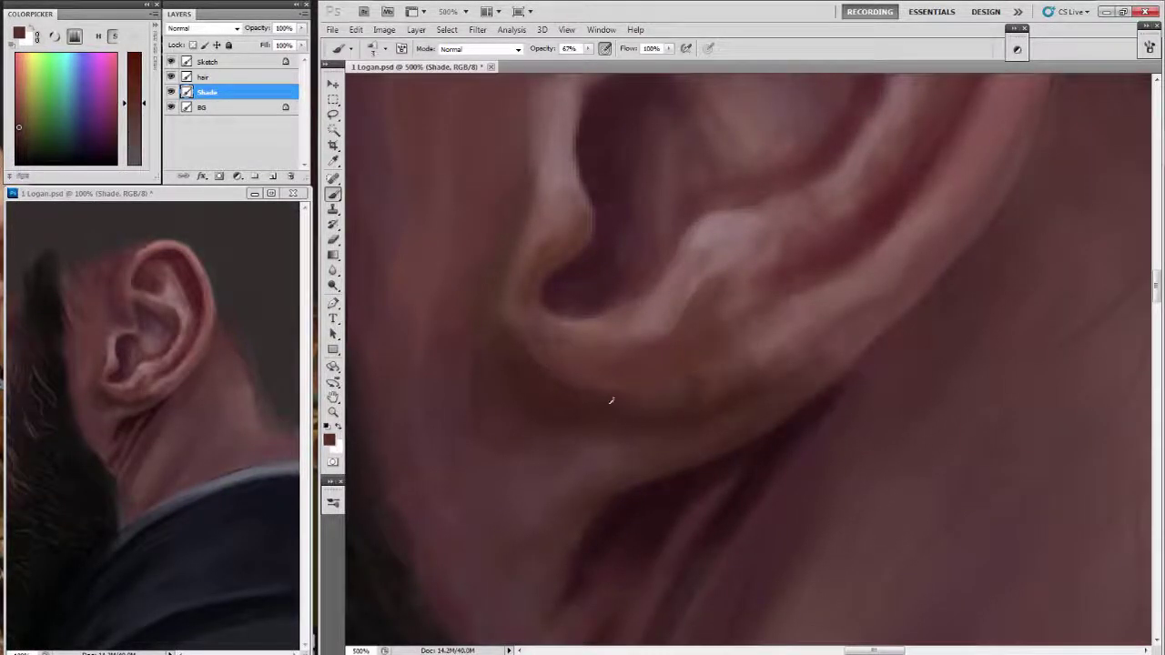
pyautogui.keyDown('alt'); pyautogui.click(610, 401); pyautogui.keyUp('alt')
pyautogui.moveTo(810, 348); pyautogui.dragTo(772, 390)
pyautogui.moveTo(555, 179); pyautogui.dragTo(482, 253)
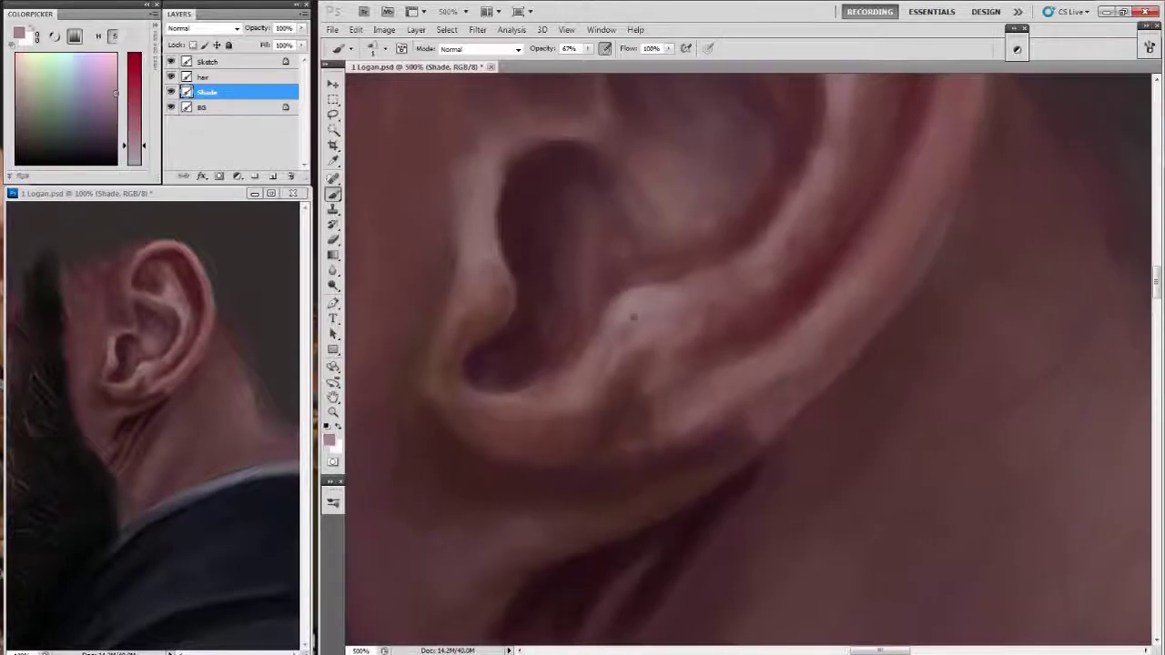
pyautogui.moveTo(460, 396)
pyautogui.mouseDown()
pyautogui.moveTo(515, 423)
pyautogui.moveTo(564, 392)
pyautogui.mouseUp()
# Settle on a dull dark red and darken the inside of the ear canal.
pyautogui.keyDown('alt'); pyautogui.click(469, 432); pyautogui.keyUp('alt')
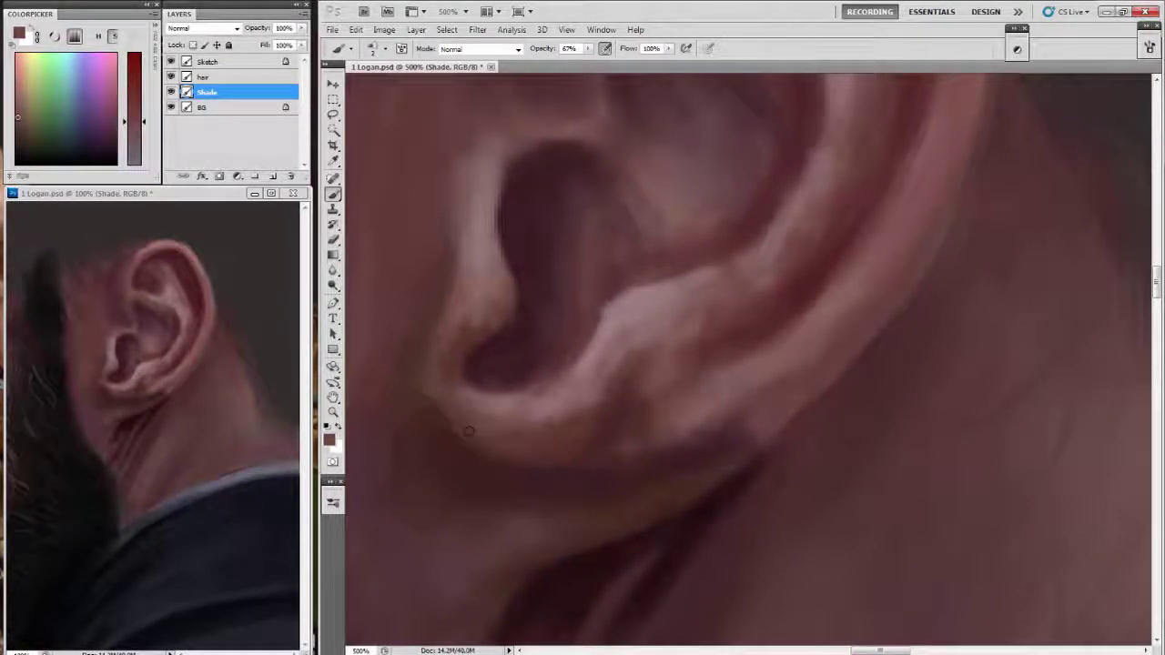
pyautogui.keyDown('alt'); pyautogui.click(563, 423); pyautogui.keyUp('alt')
pyautogui.moveTo(537, 395); pyautogui.dragTo(531, 352)
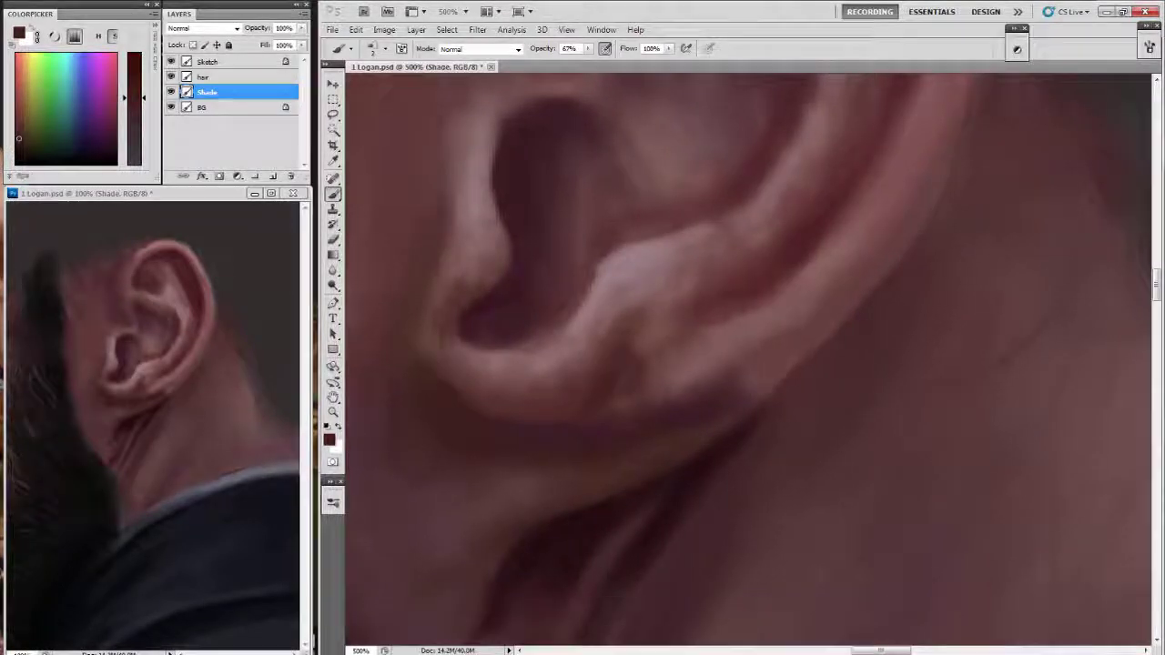
pyautogui.keyDown('alt'); pyautogui.click(601, 384); pyautogui.keyUp('alt')
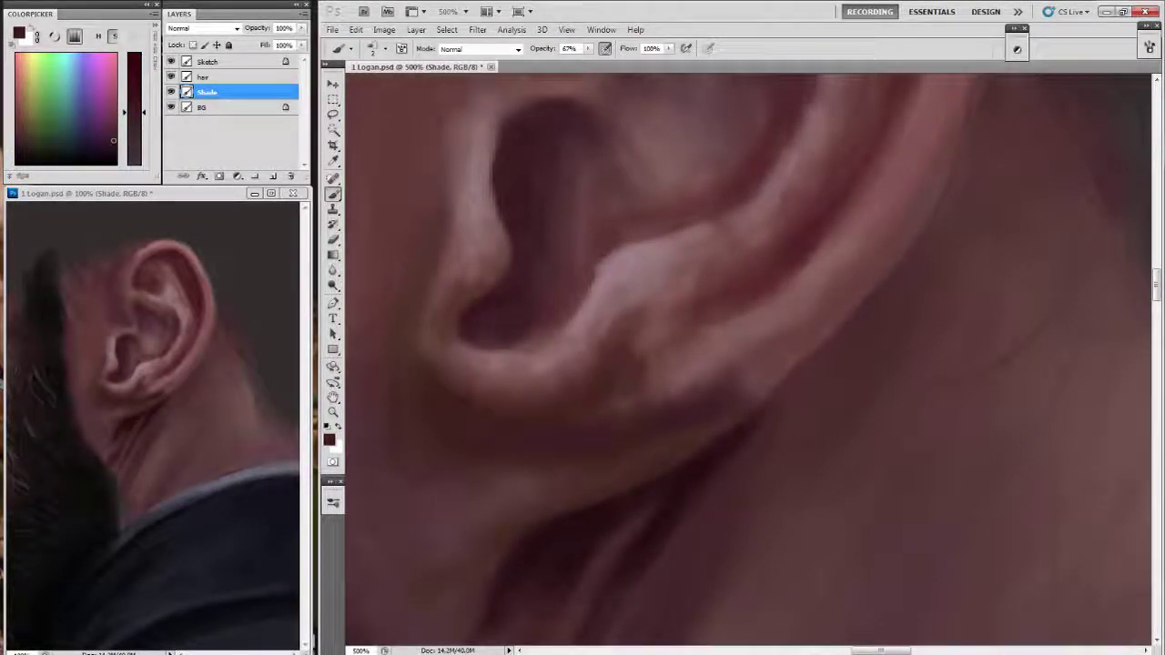
pyautogui.keyDown('alt'); pyautogui.click(534, 346); pyautogui.keyUp('alt')
pyautogui.keyDown('alt'); pyautogui.click(496, 357); pyautogui.keyUp('alt')
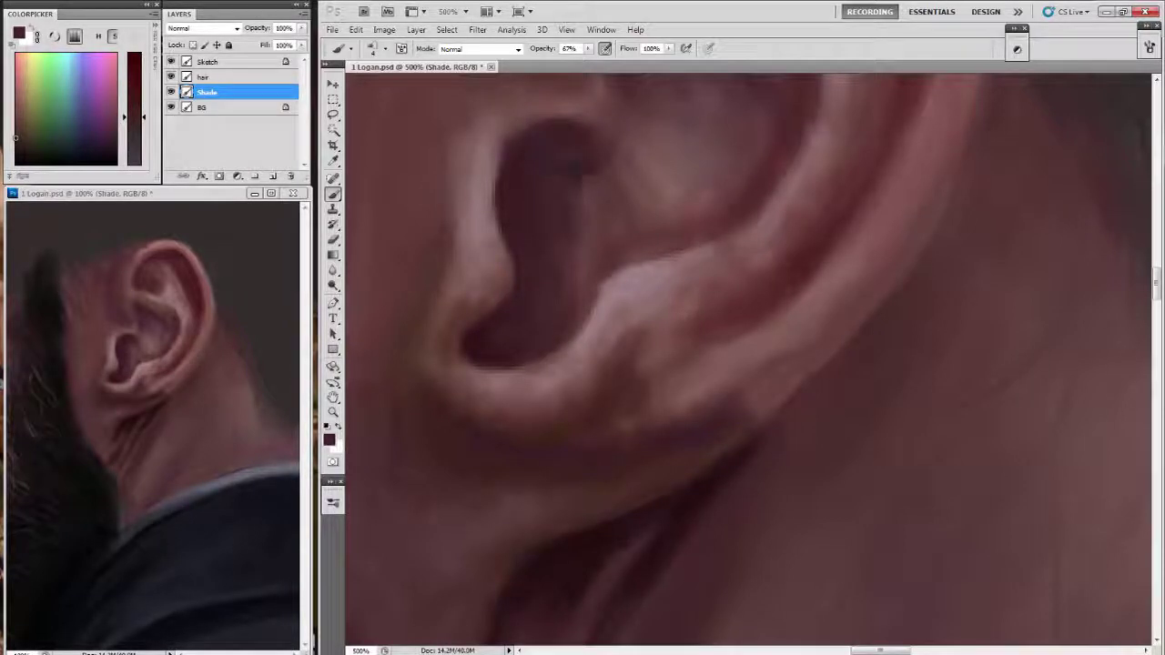
pyautogui.keyDown('alt'); pyautogui.click(584, 173); pyautogui.keyUp('alt')
pyautogui.moveTo(555, 156); pyautogui.dragTo(544, 264)
# With a smaller brush, paint a dark red line along the ear fold and soften it with light pink.
pyautogui.press('d')
pyautogui.press('[')
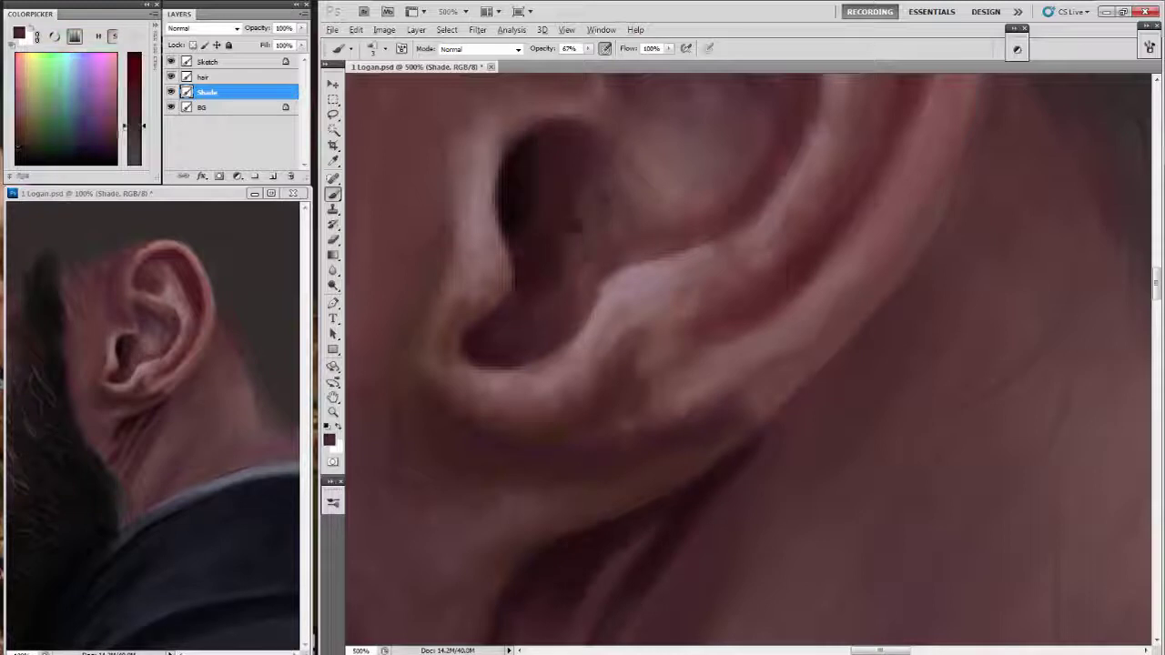
pyautogui.keyDown('alt'); pyautogui.click(623, 264); pyautogui.keyUp('alt')
pyautogui.keyDown('alt'); pyautogui.click(630, 258); pyautogui.keyUp('alt')
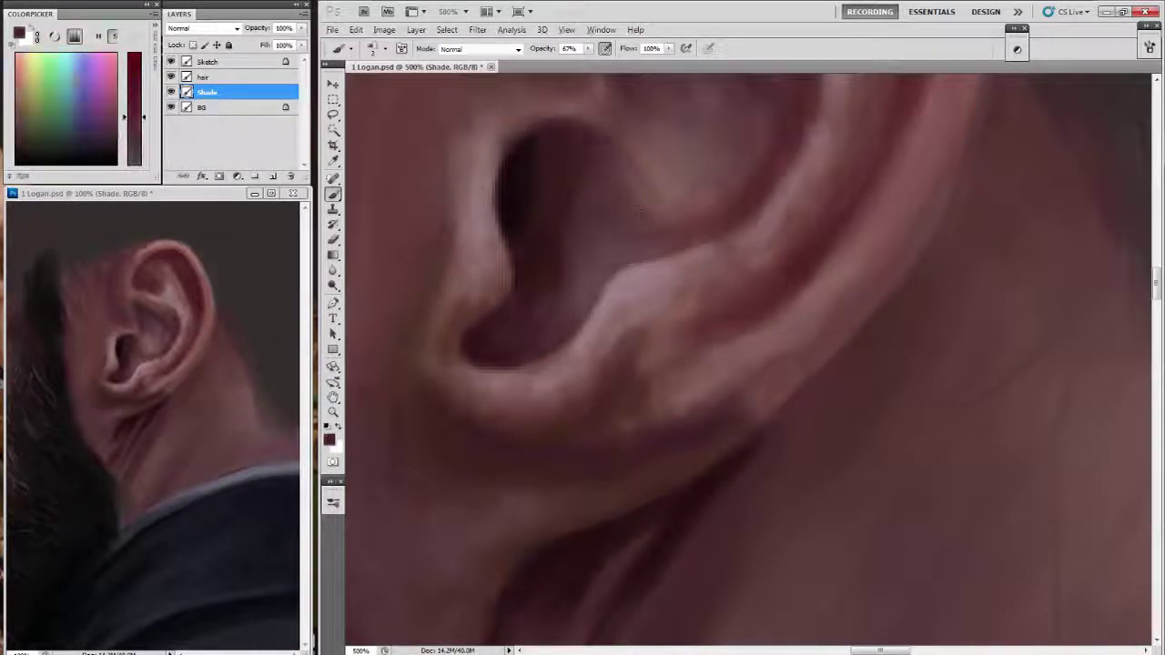
pyautogui.moveTo(628, 255); pyautogui.dragTo(703, 237)
pyautogui.keyDown('alt'); pyautogui.click(625, 209); pyautogui.keyUp('alt')
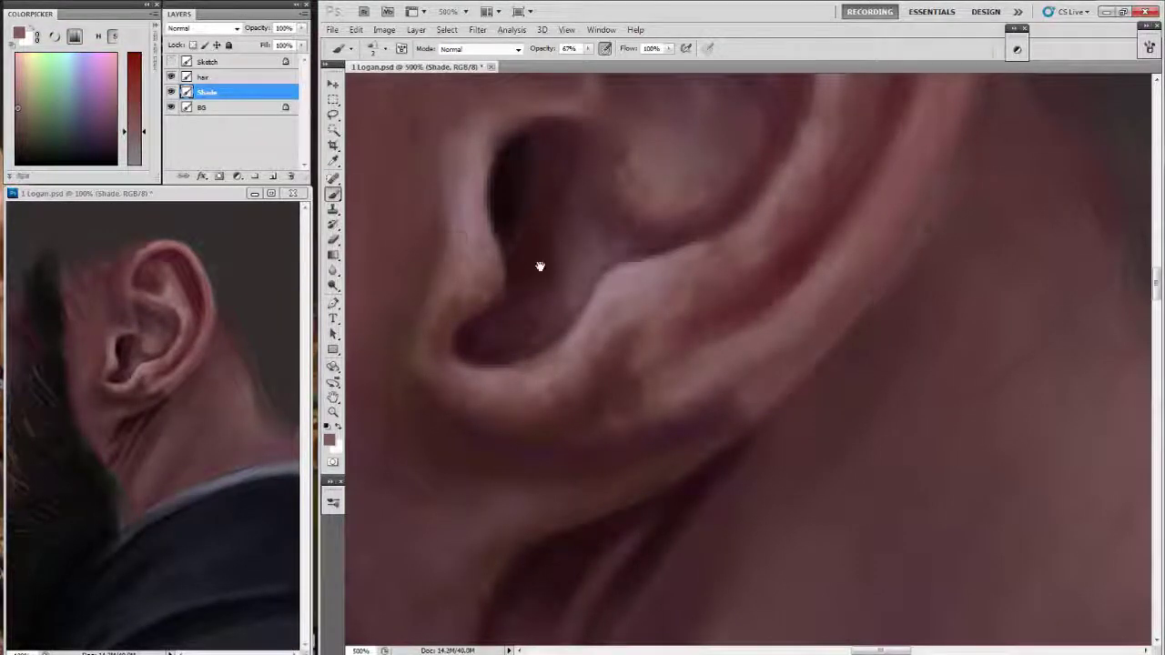
pyautogui.moveTo(638, 264); pyautogui.dragTo(701, 241)
# Blend the fold stroke and add small dark details around the ear fold.
pyautogui.moveTo(564, 365); pyautogui.dragTo(490, 381)
pyautogui.keyDown('alt'); pyautogui.click(642, 318); pyautogui.keyUp('alt')
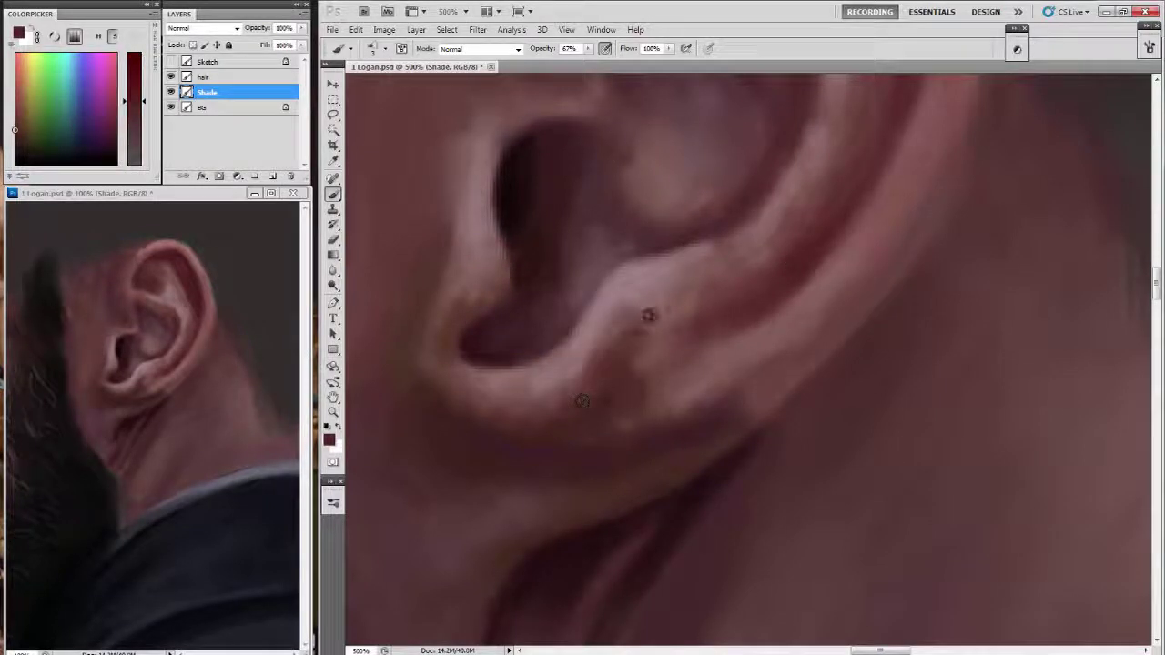
pyautogui.moveTo(600, 339); pyautogui.dragTo(655, 373)
pyautogui.moveTo(719, 300); pyautogui.dragTo(683, 291)
pyautogui.moveTo(691, 364)
pyautogui.mouseDown()
pyautogui.moveTo(650, 305)
pyautogui.moveTo(632, 360)
pyautogui.moveTo(724, 314)
pyautogui.moveTo(637, 328)
pyautogui.moveTo(660, 341)
pyautogui.mouseUp()
pyautogui.keyDown('alt'); pyautogui.click(683, 315); pyautogui.keyUp('alt')
# Paint small dark red strokes below the ear fold, undoing the last stroke.
pyautogui.keyDown('alt'); pyautogui.click(655, 350); pyautogui.keyUp('alt')
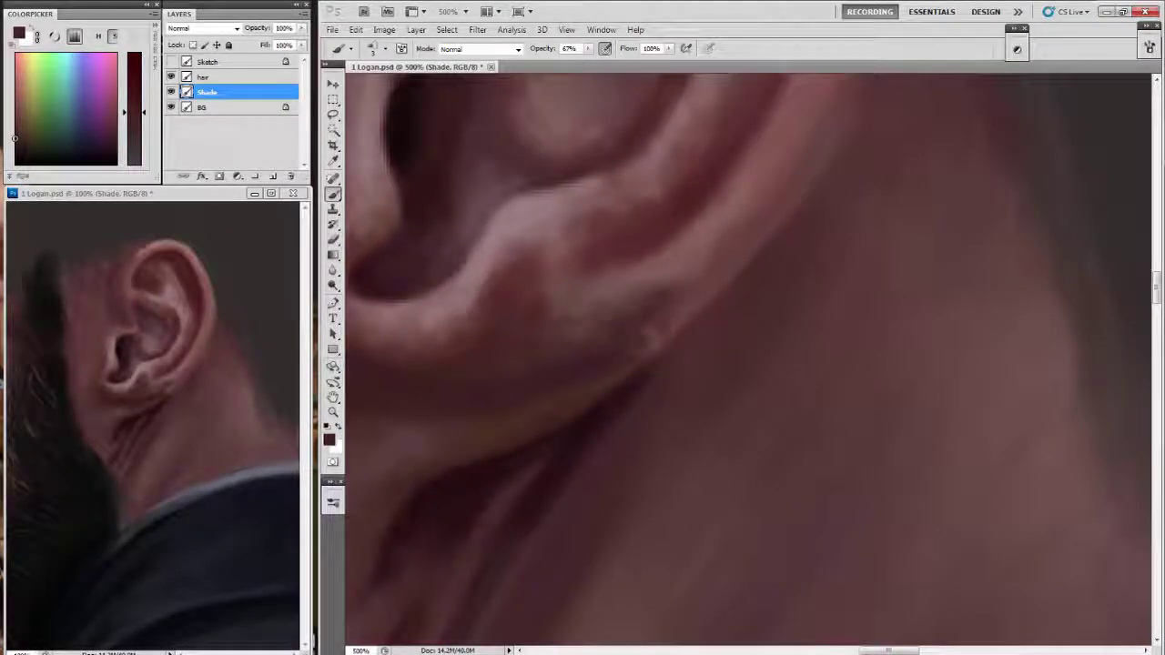
pyautogui.moveTo(701, 292); pyautogui.dragTo(642, 350)
pyautogui.click(208, 305)
pyautogui.moveTo(207, 305); pyautogui.dragTo(274, 342)
pyautogui.hotkey('ctrl', '-')
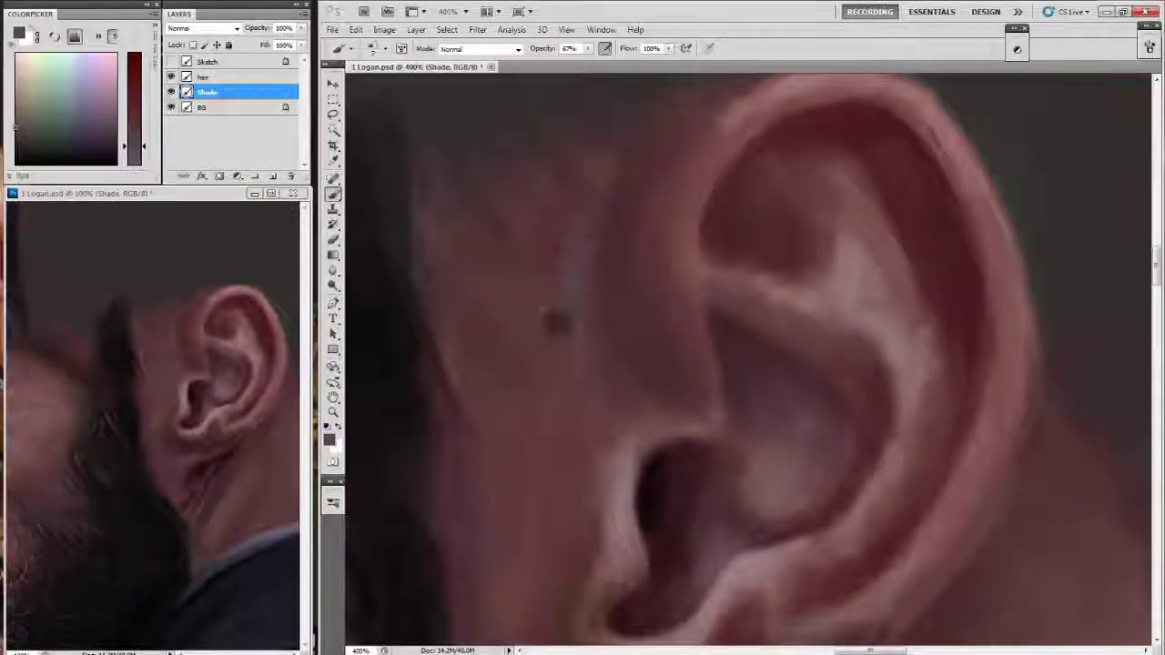
pyautogui.moveTo(556, 320)
pyautogui.mouseDown()
pyautogui.moveTo(507, 256)
pyautogui.moveTo(539, 235)
pyautogui.mouseUp()
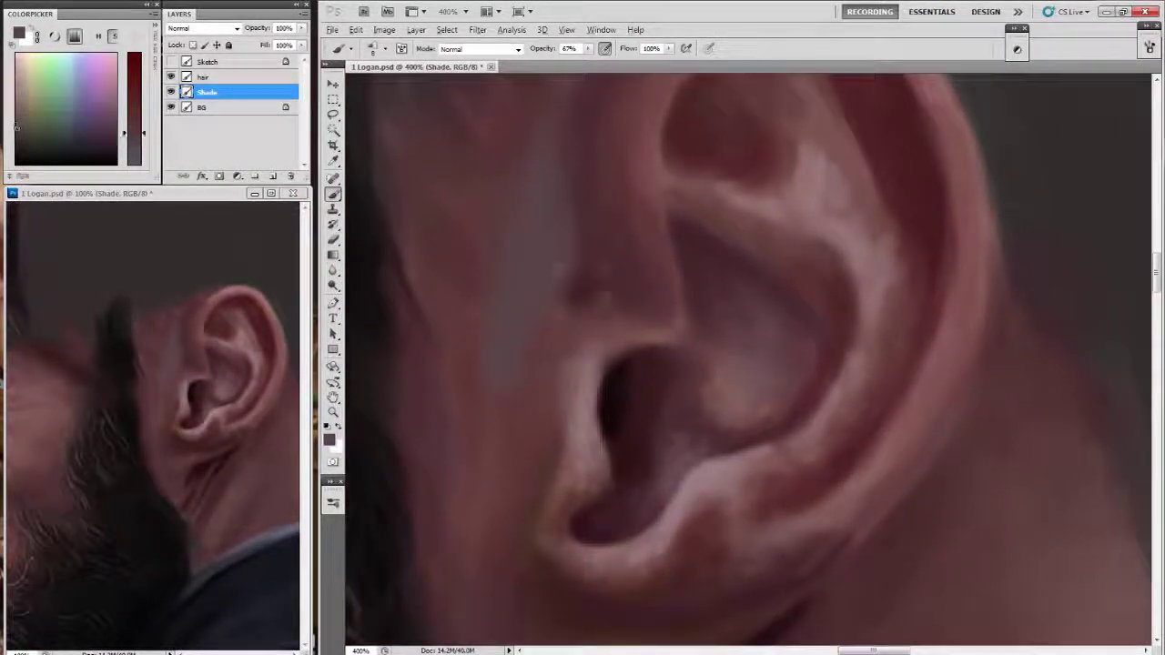
pyautogui.hotkey('ctrl', 'z')
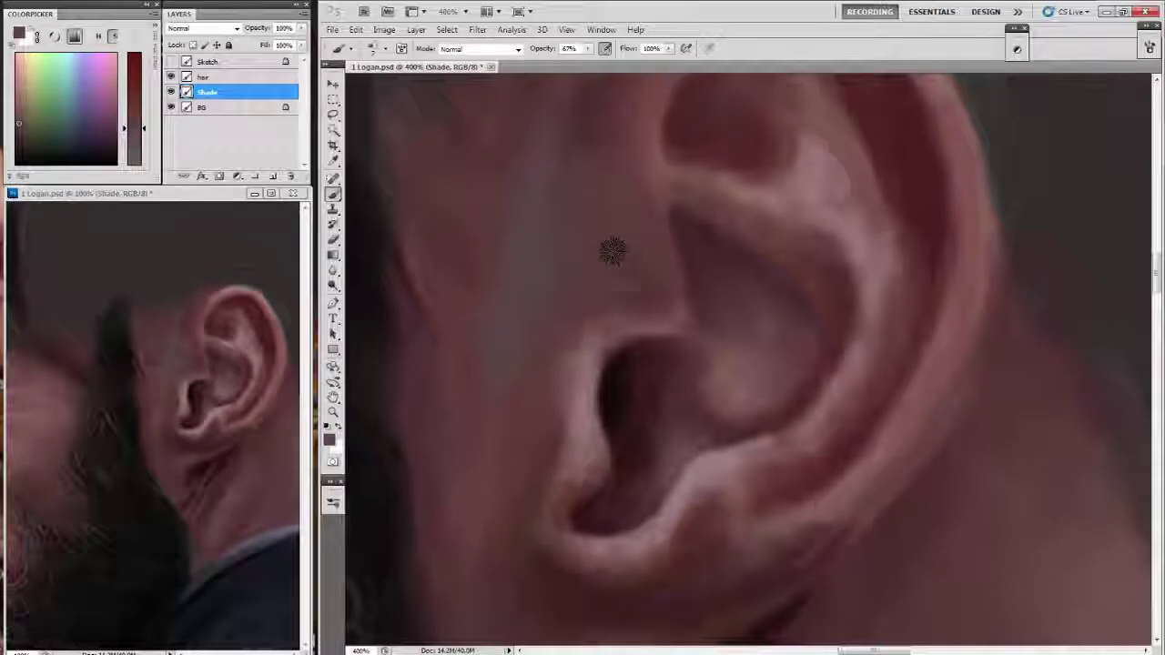
pyautogui.moveTo(535, 374); pyautogui.dragTo(537, 321)
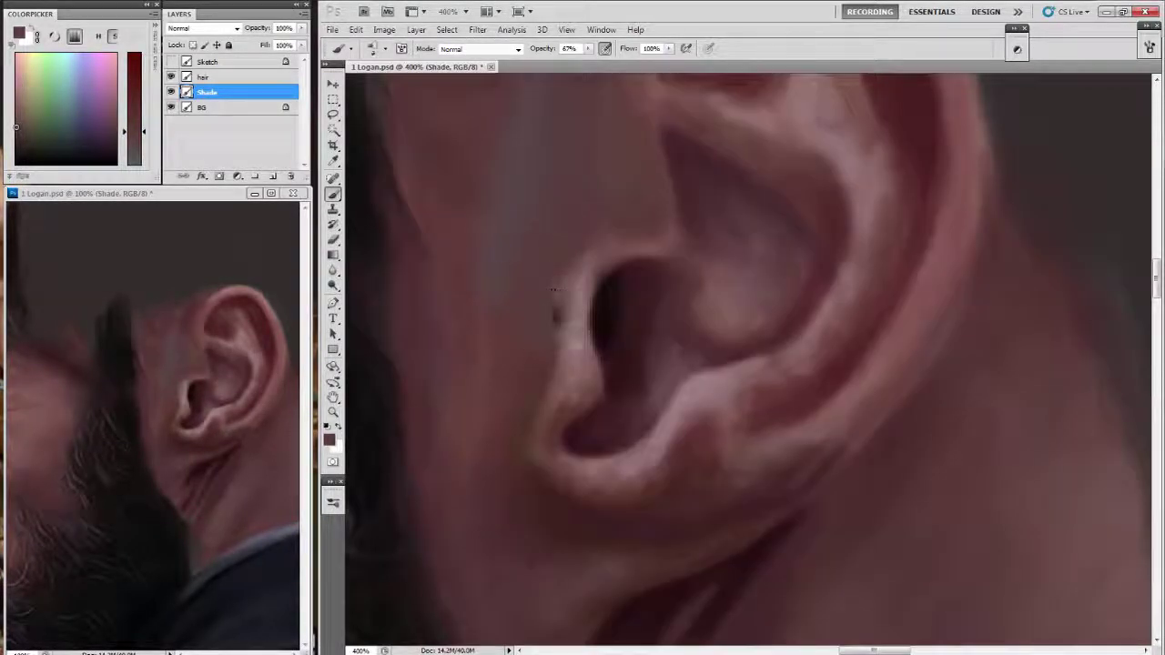
pyautogui.moveTo(496, 448); pyautogui.dragTo(487, 364)
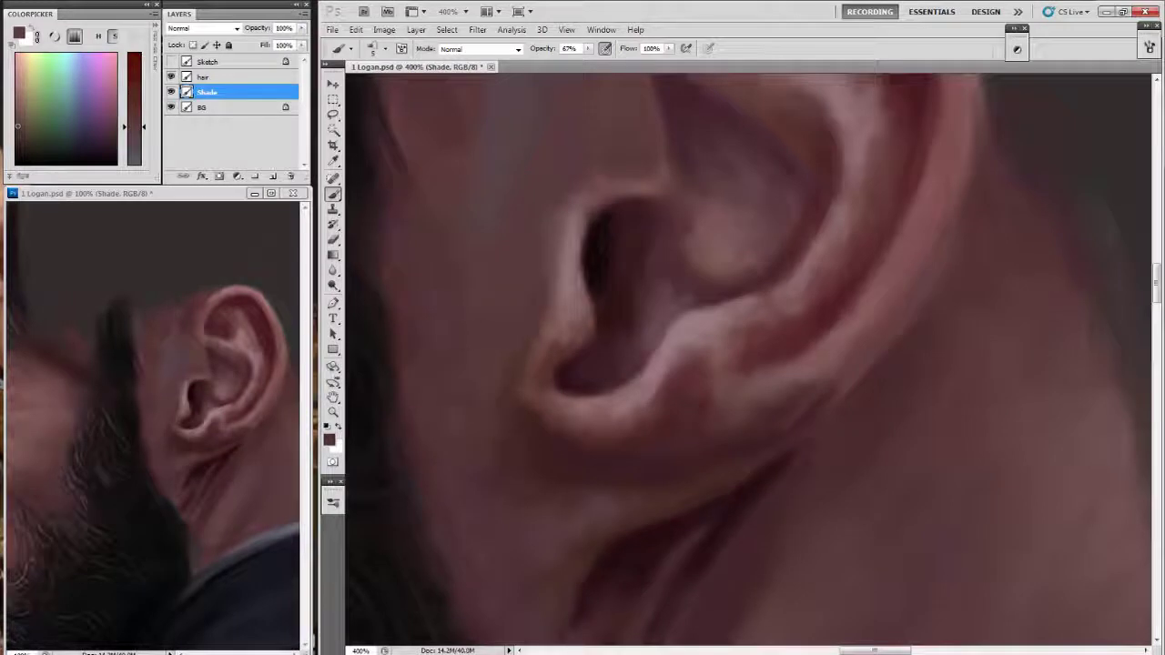
# Blend the dark shading around the anti-helix and smooth the skin in front of the ear.
pyautogui.keyDown('alt'); pyautogui.click(511, 244); pyautogui.keyUp('alt')
pyautogui.moveTo(524, 223); pyautogui.dragTo(496, 342)
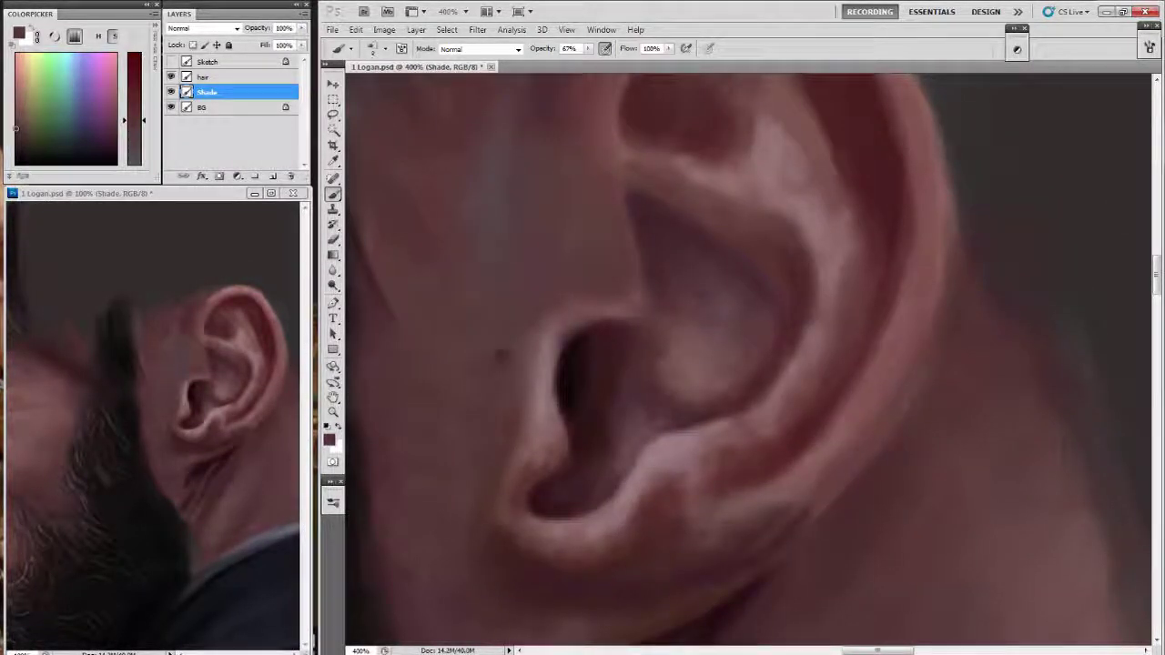
pyautogui.scroll(3, 499, 355)
pyautogui.moveTo(443, 213); pyautogui.dragTo(544, 268)
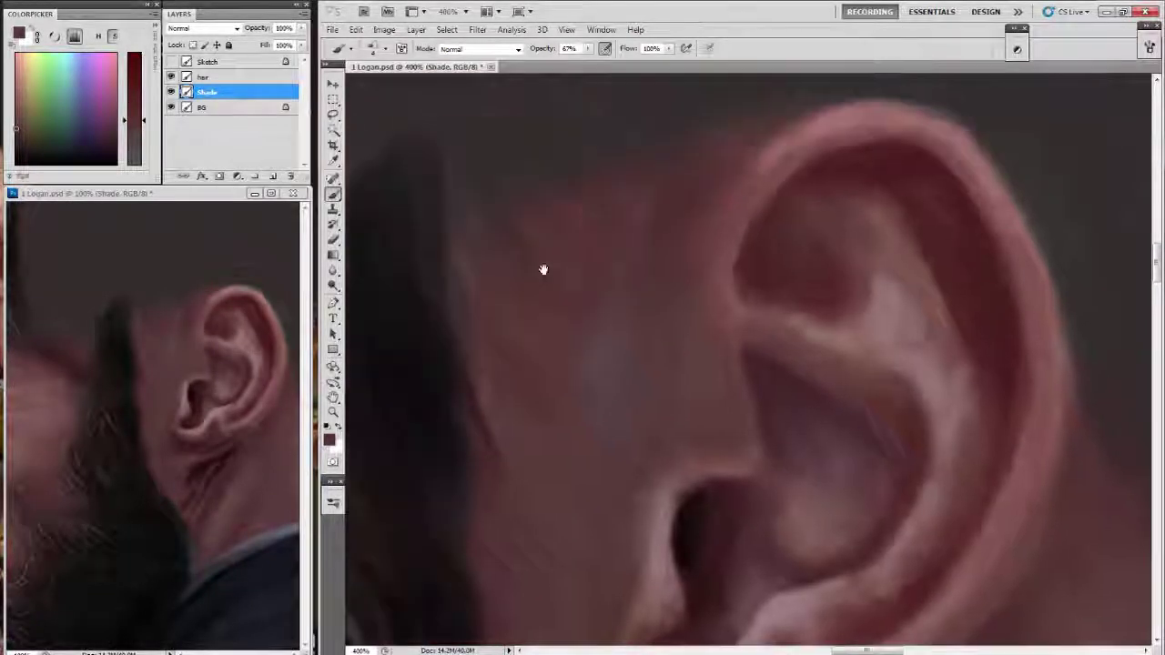
pyautogui.moveTo(688, 358); pyautogui.dragTo(528, 308)
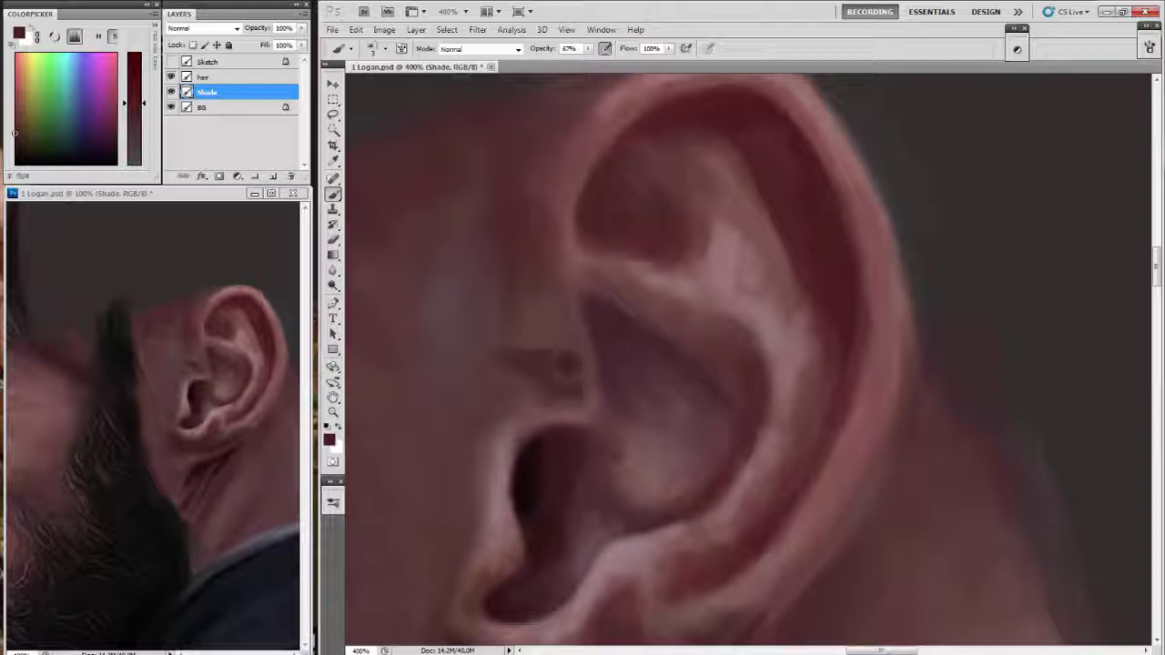
pyautogui.moveTo(563, 364)
pyautogui.mouseDown()
pyautogui.moveTo(528, 310)
pyautogui.moveTo(540, 318)
pyautogui.moveTo(566, 240)
pyautogui.moveTo(492, 278)
pyautogui.moveTo(459, 210)
pyautogui.moveTo(508, 202)
pyautogui.mouseUp()
pyautogui.keyDown('alt'); pyautogui.click(455, 219); pyautogui.keyUp('alt')
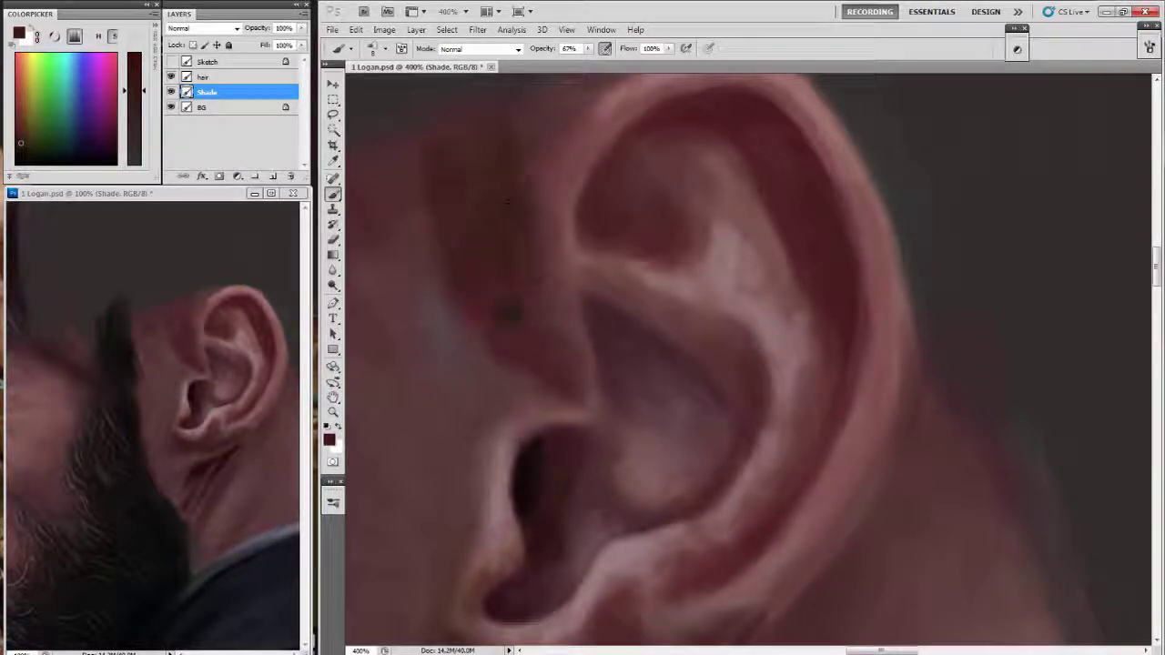
# Sample fresh skin shades from the painting around the lower and upper ear.
pyautogui.keyDown('alt'); pyautogui.click(561, 242); pyautogui.keyUp('alt')
pyautogui.moveTo(569, 378); pyautogui.dragTo(548, 264)
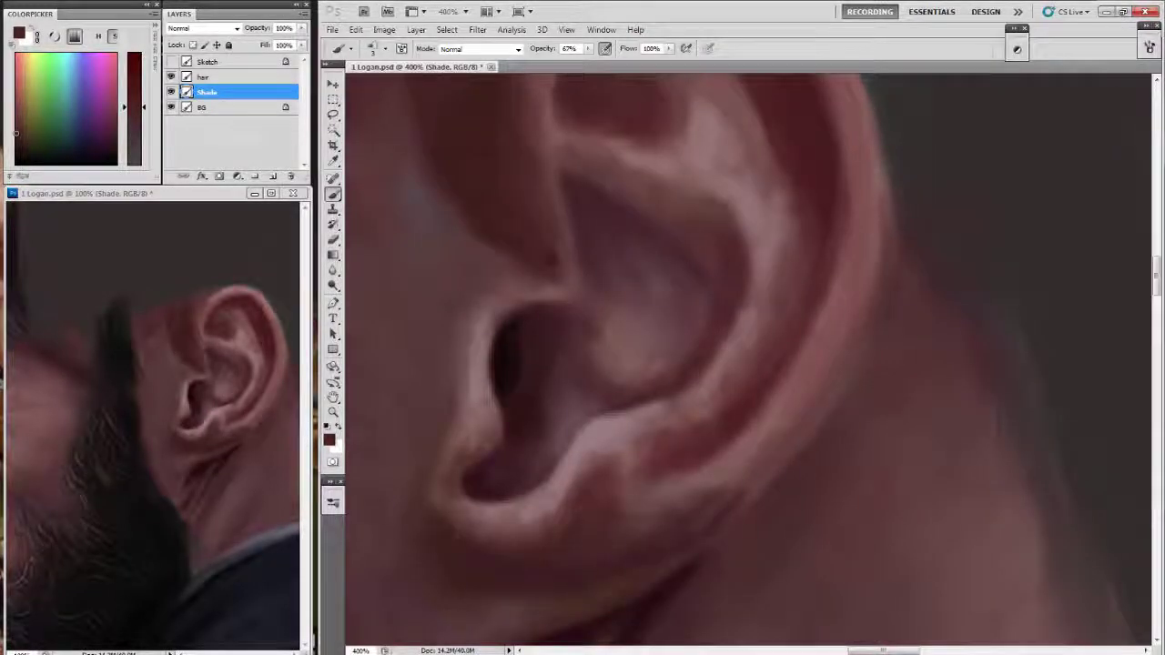
pyautogui.keyDown('alt'); pyautogui.click(513, 190); pyautogui.keyUp('alt')
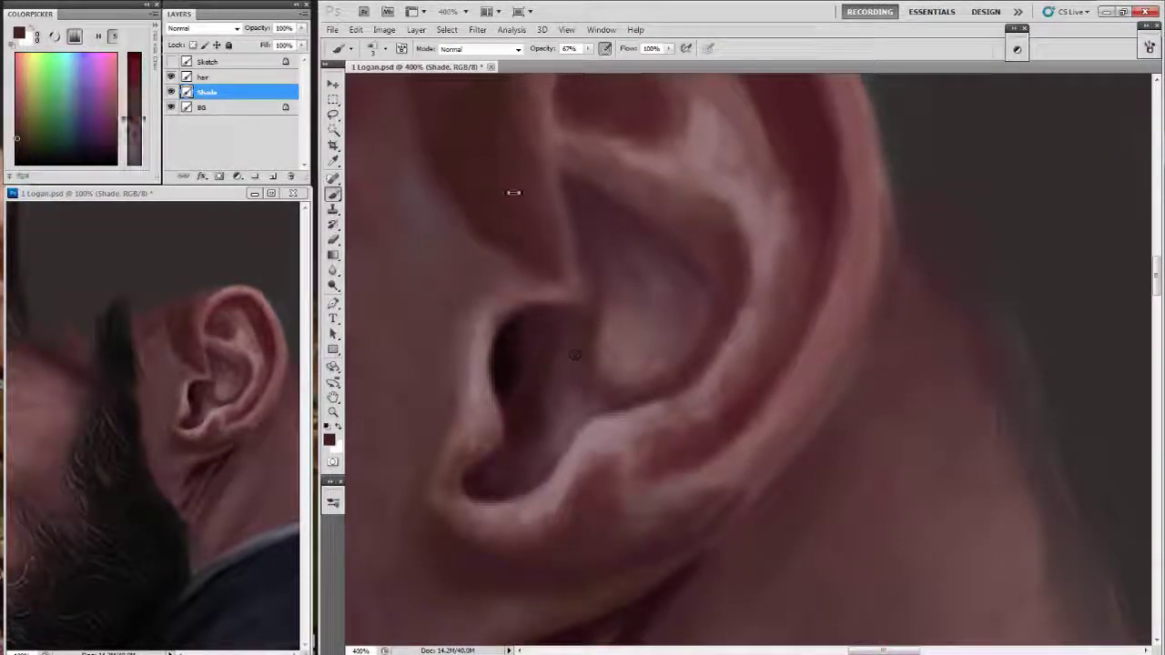
pyautogui.keyDown('alt'); pyautogui.click(573, 278); pyautogui.keyUp('alt')
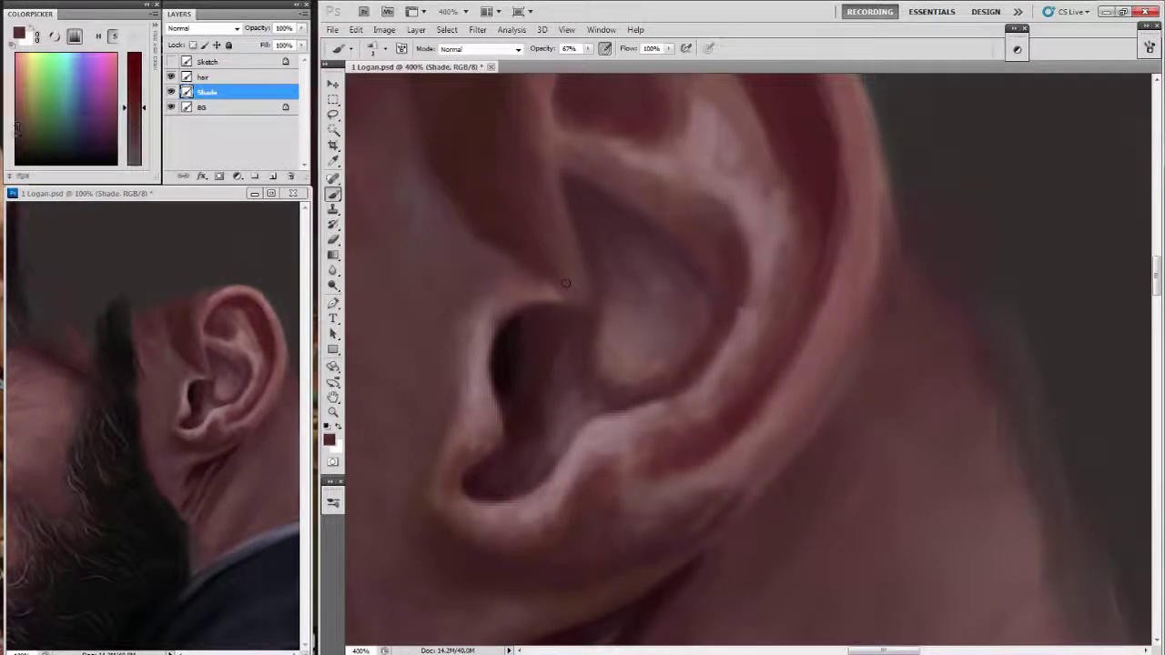
pyautogui.keyDown('alt'); pyautogui.click(565, 283); pyautogui.keyUp('alt')
pyautogui.keyDown('alt'); pyautogui.click(564, 238); pyautogui.keyUp('alt')
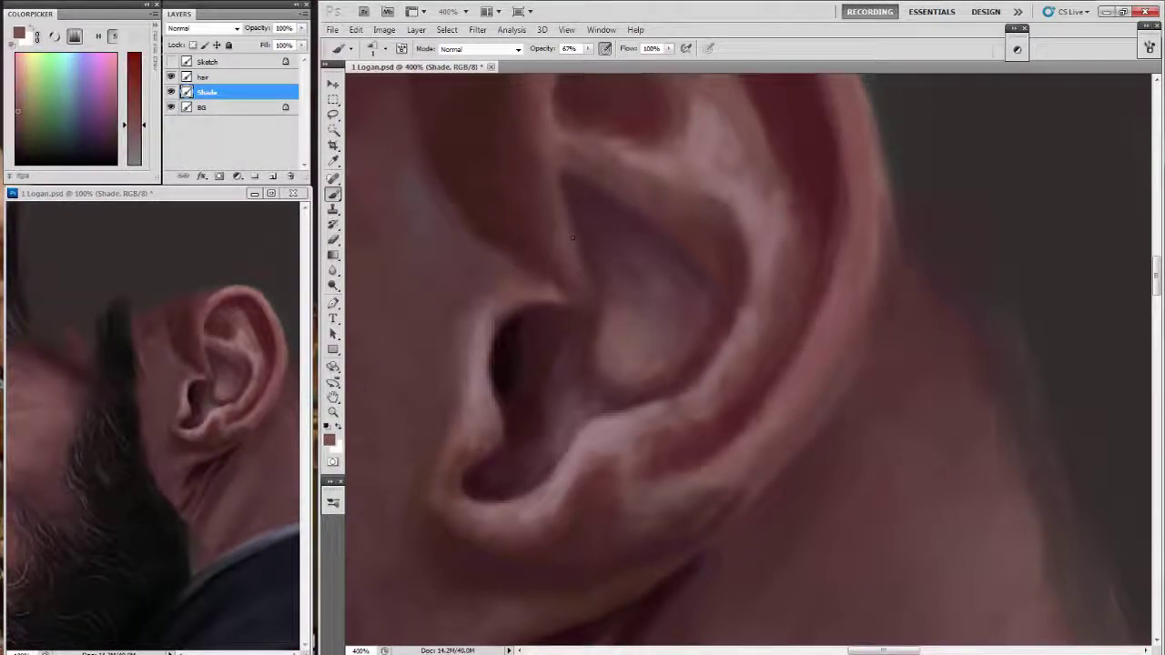
pyautogui.moveTo(564, 239); pyautogui.dragTo(564, 318)
pyautogui.moveTo(550, 257); pyautogui.dragTo(560, 210)
# Sample skin and darker shadow tones around the ear canal and ear bowl.
pyautogui.keyDown('alt'); pyautogui.click(552, 245); pyautogui.keyUp('alt')
pyautogui.keyDown('alt'); pyautogui.click(530, 299); pyautogui.keyUp('alt')
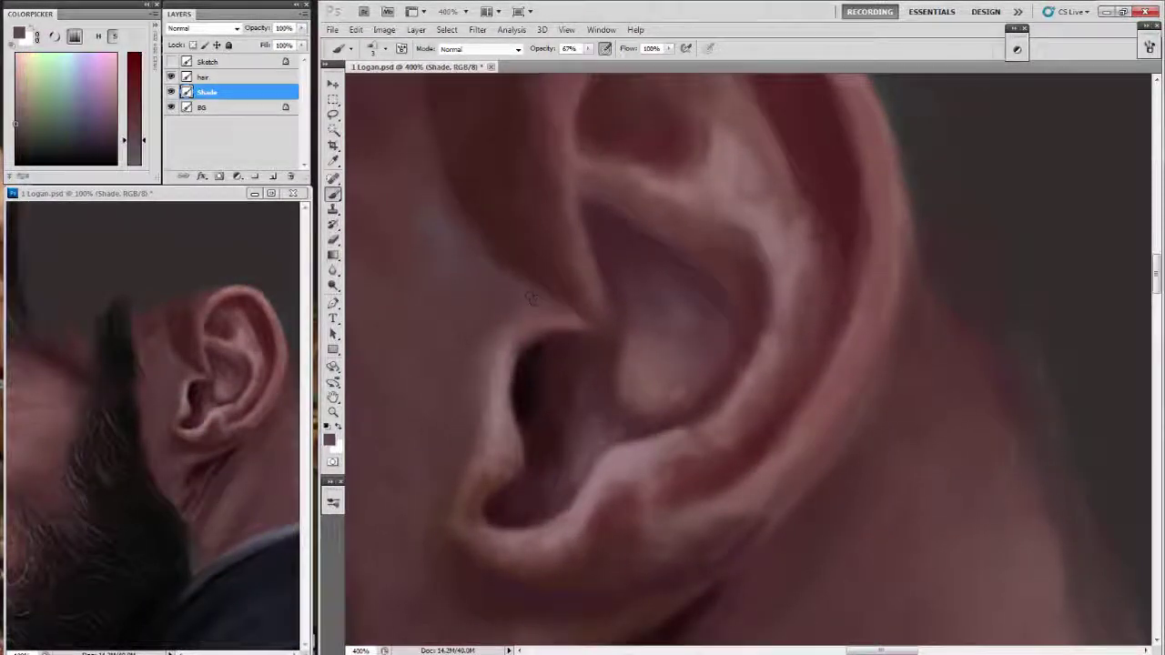
pyautogui.keyDown('alt'); pyautogui.click(545, 289); pyautogui.keyUp('alt')
pyautogui.moveTo(545, 290); pyautogui.dragTo(562, 253)
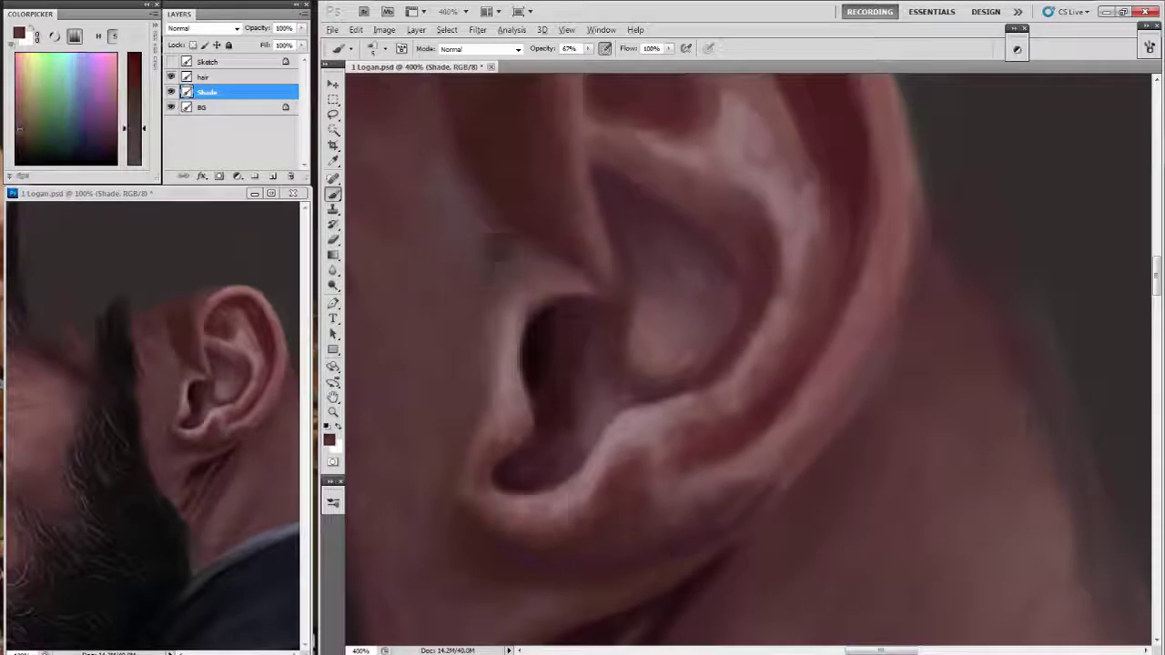
pyautogui.keyDown('alt'); pyautogui.click(499, 300); pyautogui.keyUp('alt')
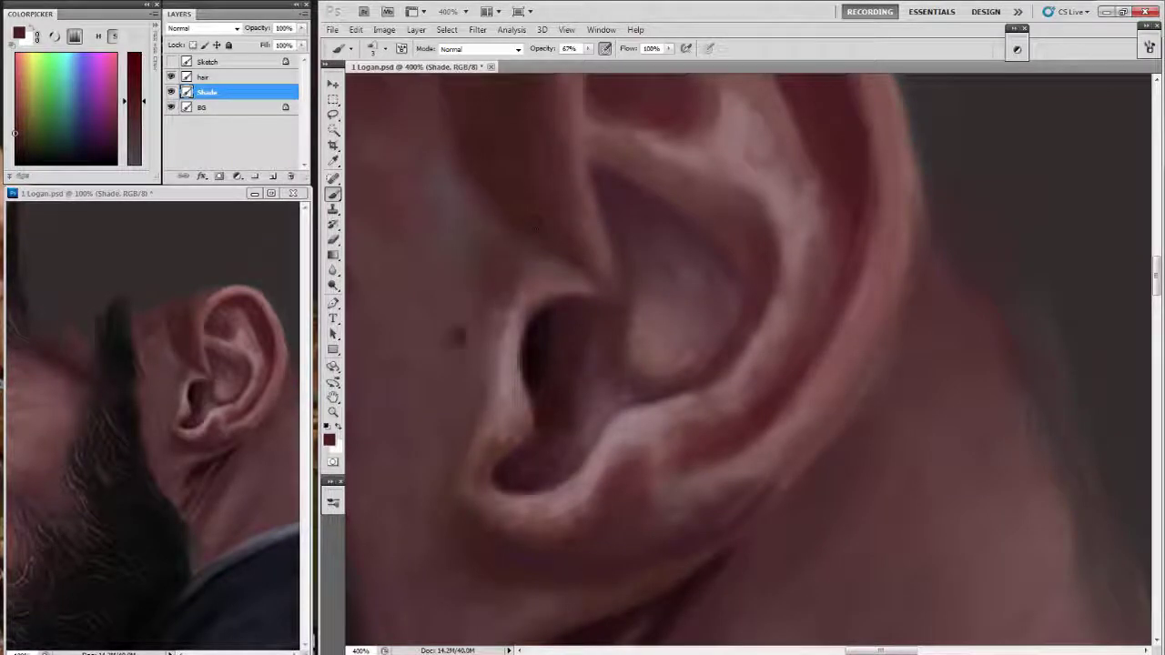
pyautogui.keyDown('alt'); pyautogui.click(507, 303); pyautogui.keyUp('alt')
pyautogui.keyDown('alt'); pyautogui.click(502, 356); pyautogui.keyUp('alt')
pyautogui.keyDown('alt'); pyautogui.click(511, 336); pyautogui.keyUp('alt')
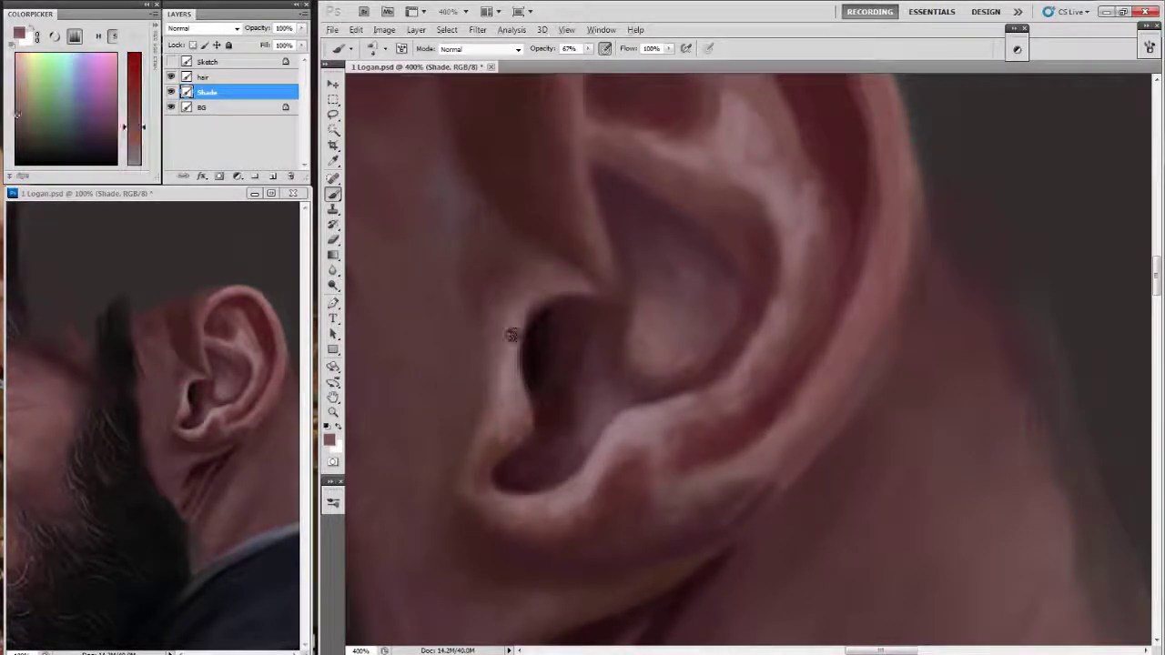
pyautogui.keyDown('alt'); pyautogui.click(589, 295); pyautogui.keyUp('alt')
pyautogui.keyDown('alt'); pyautogui.click(556, 269); pyautogui.keyUp('alt')
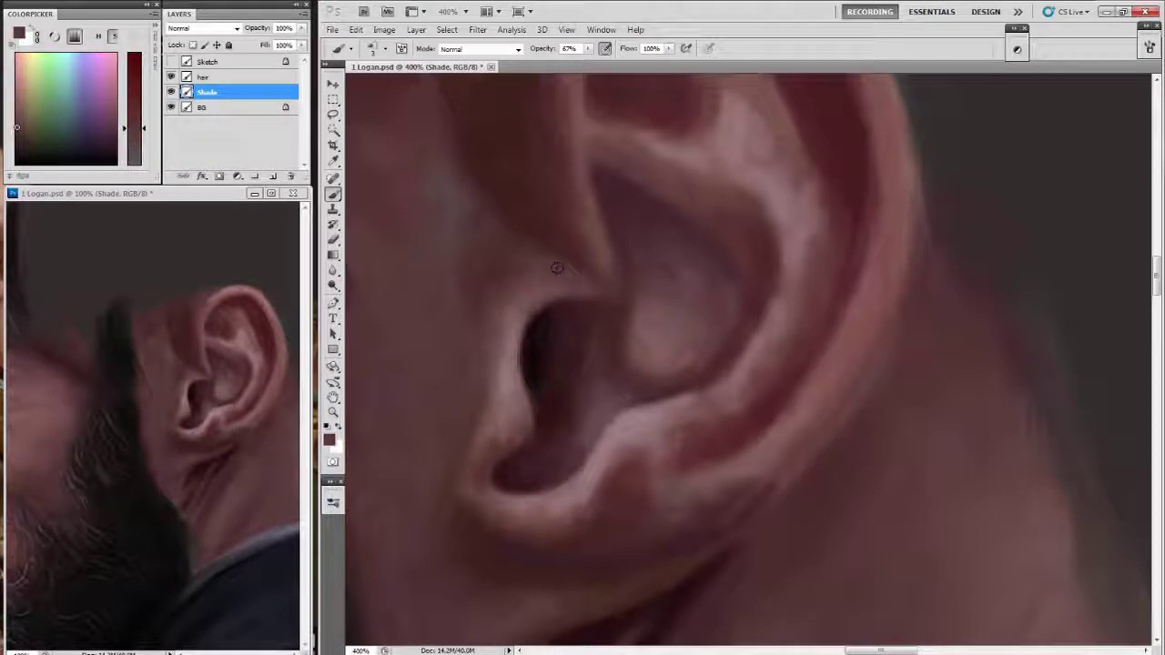
pyautogui.moveTo(549, 277); pyautogui.dragTo(615, 284)
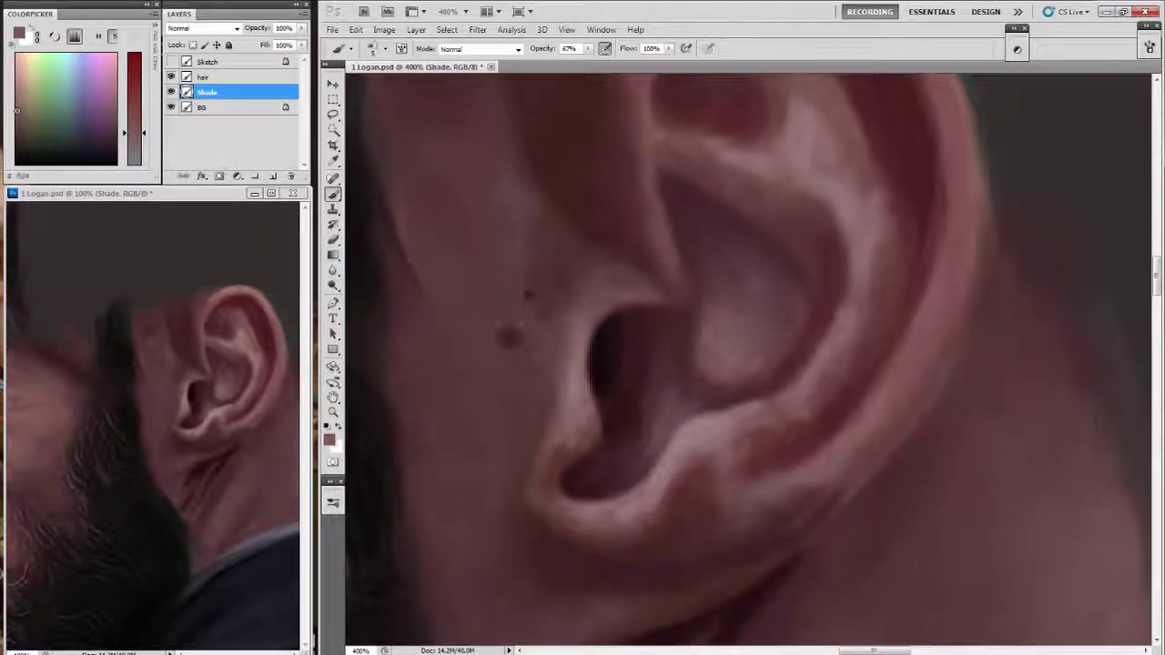
# Recentre on the earlobe and sample darker and lighter skin shades there.
pyautogui.scroll(-3, 528, 294)
pyautogui.scroll(-1, 546, 310)
pyautogui.keyDown('alt'); pyautogui.click(533, 316); pyautogui.keyUp('alt')
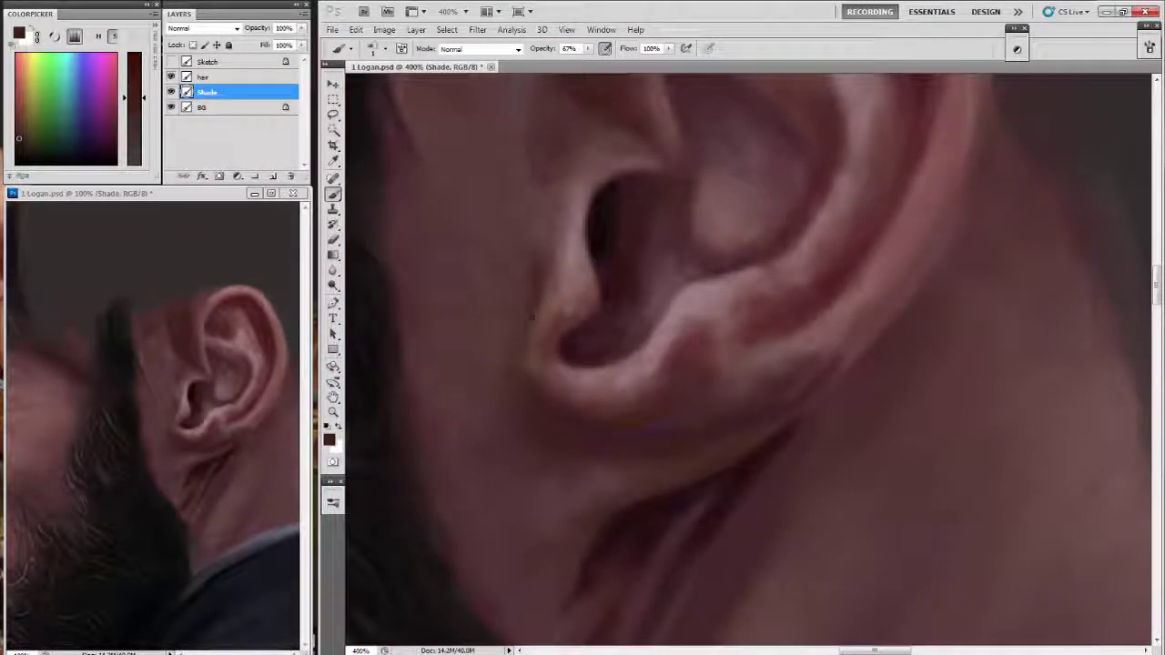
pyautogui.moveTo(627, 255); pyautogui.dragTo(603, 242)
pyautogui.keyDown('alt'); pyautogui.click(603, 242); pyautogui.keyUp('alt')
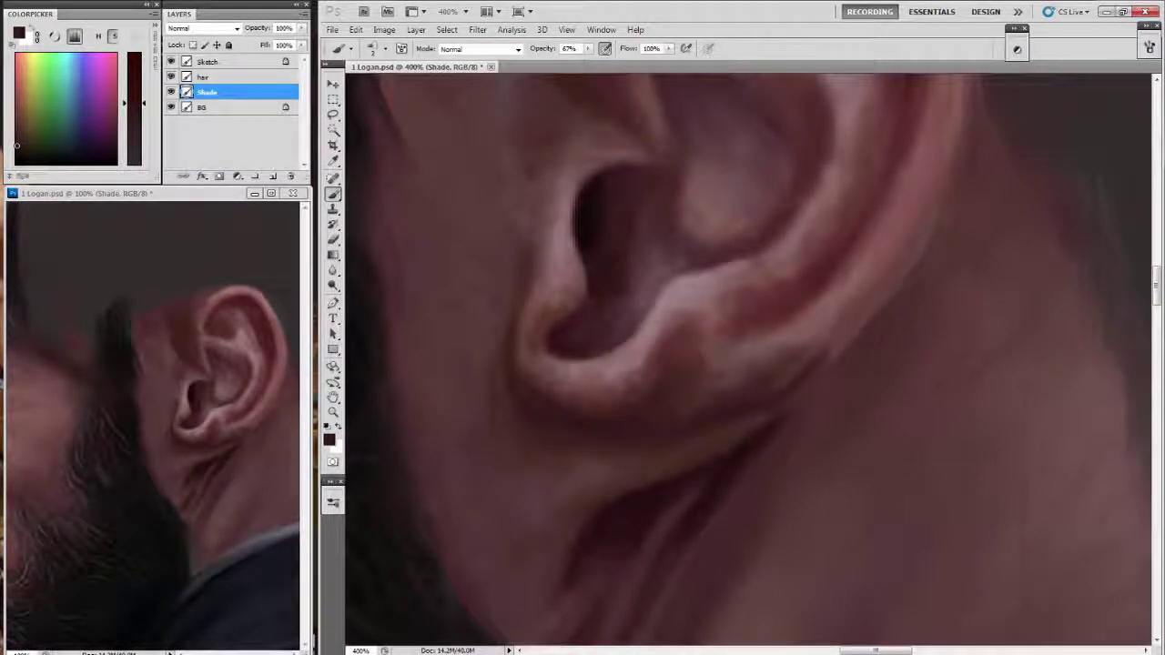
pyautogui.keyDown('alt'); pyautogui.click(535, 360); pyautogui.keyUp('alt')
# Settle on a darker shading tone sampled from the skin around the lobe.
pyautogui.keyDown('alt'); pyautogui.click(567, 299); pyautogui.keyUp('alt')
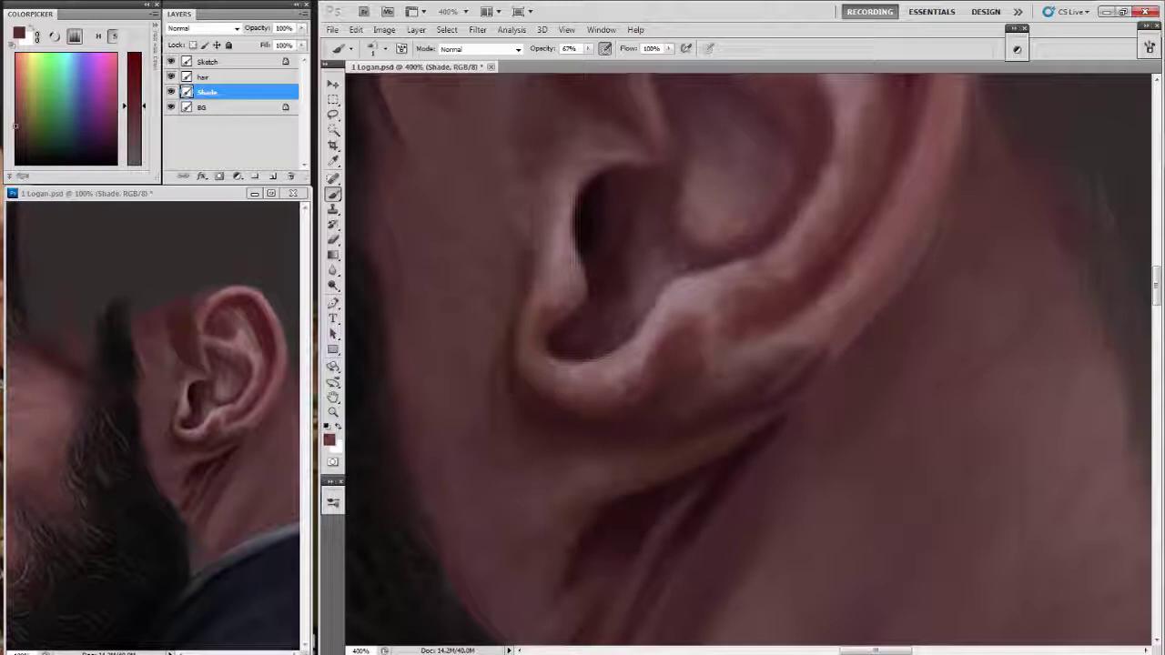
pyautogui.keyDown('alt'); pyautogui.click(582, 273); pyautogui.keyUp('alt')
pyautogui.keyDown('alt'); pyautogui.click(578, 245); pyautogui.keyUp('alt')
pyautogui.moveTo(582, 301); pyautogui.dragTo(592, 264)
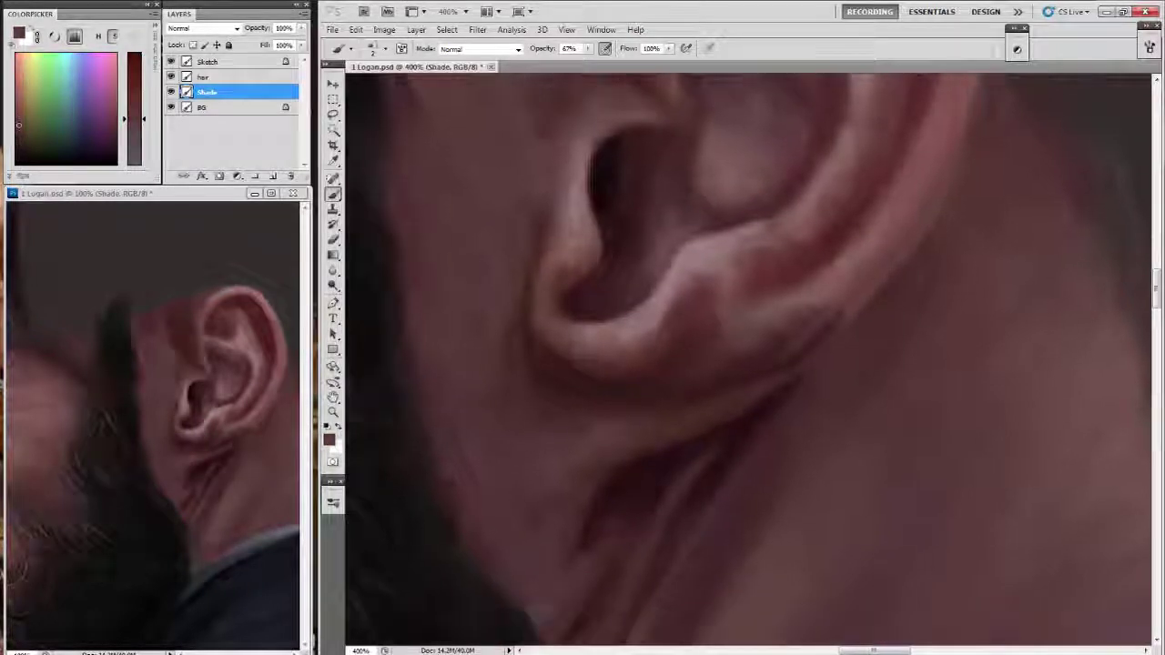
pyautogui.keyDown('alt'); pyautogui.click(584, 359); pyautogui.keyUp('alt')
pyautogui.keyDown('alt'); pyautogui.click(620, 286); pyautogui.keyUp('alt')
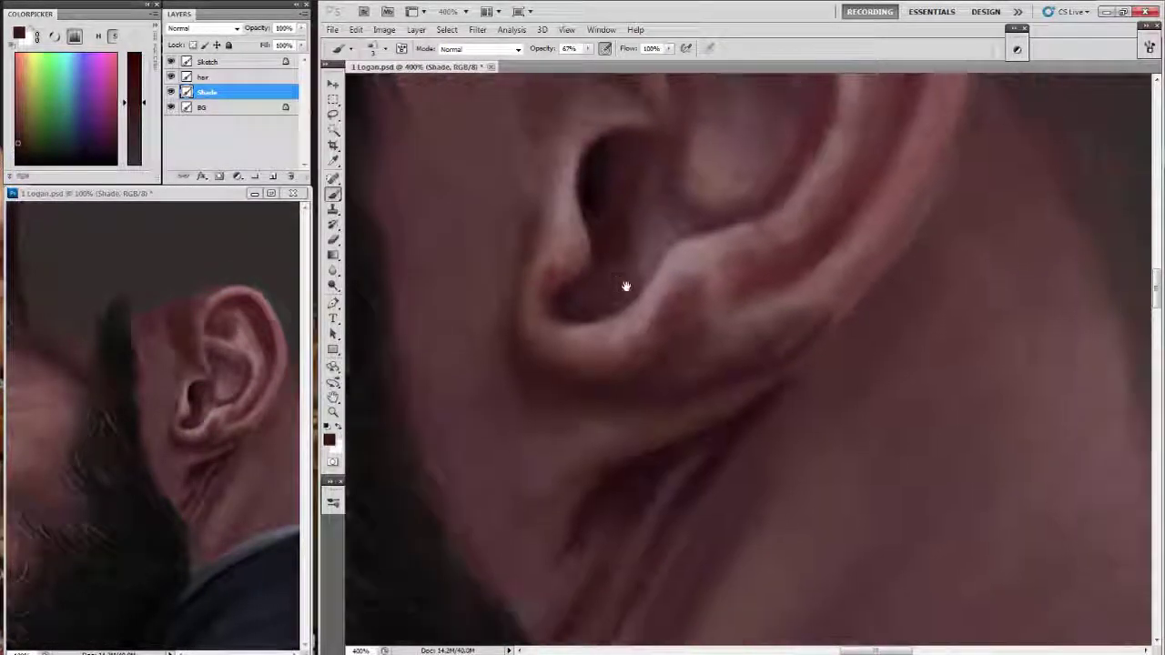
pyautogui.keyDown('alt'); pyautogui.click(625, 282); pyautogui.keyUp('alt')
# Paint light pink highlights along the ear rim and the lower ear fold.
pyautogui.keyDown('alt'); pyautogui.click(694, 251); pyautogui.keyUp('alt')
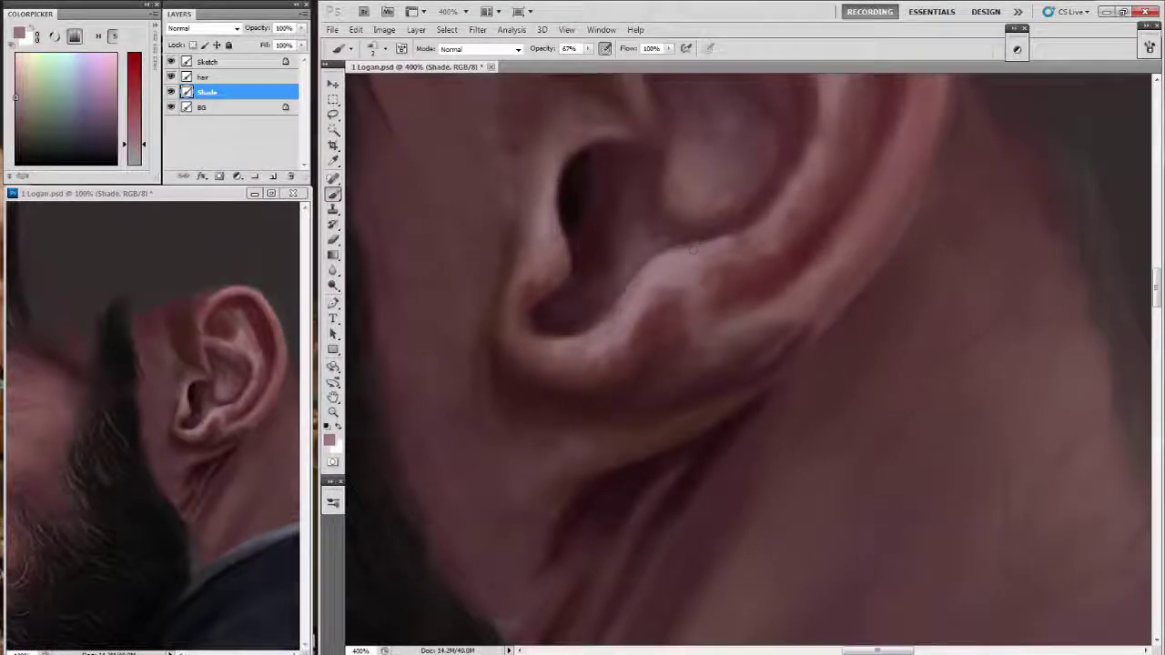
pyautogui.keyDown('alt'); pyautogui.click(747, 228); pyautogui.keyUp('alt')
pyautogui.moveTo(805, 186)
pyautogui.mouseDown()
pyautogui.moveTo(819, 137)
pyautogui.moveTo(824, 196)
pyautogui.moveTo(759, 264)
pyautogui.mouseUp()
pyautogui.moveTo(692, 289)
pyautogui.mouseDown()
pyautogui.moveTo(717, 310)
pyautogui.moveTo(773, 305)
pyautogui.mouseUp()
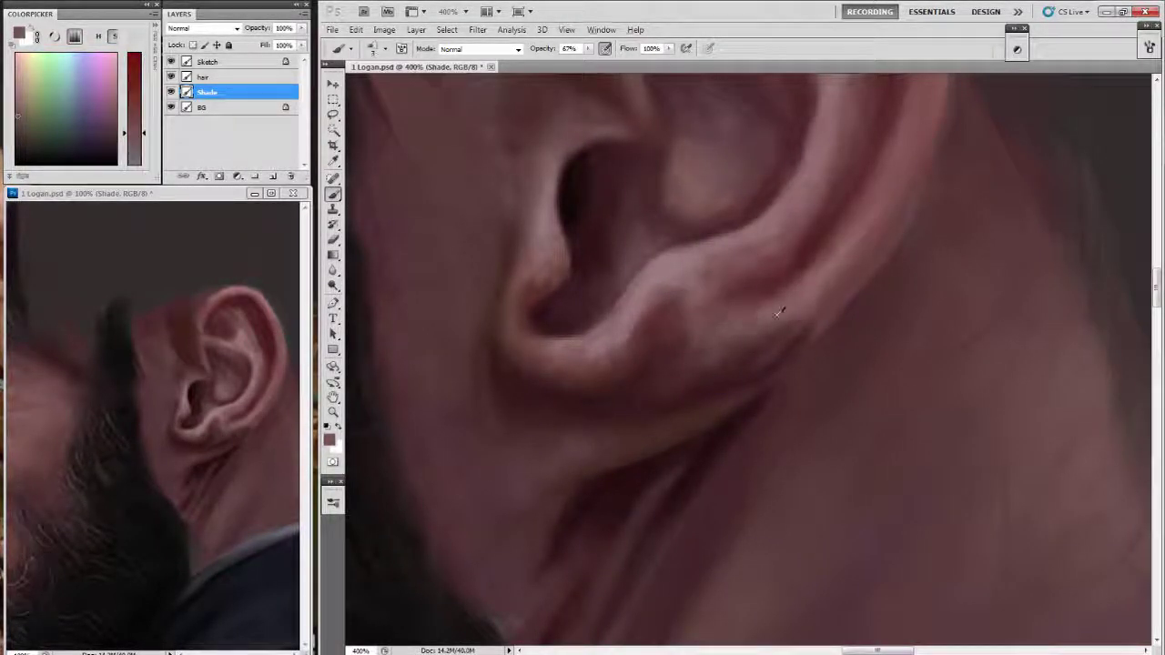
# Add a light highlight on the ear fold and sample dark red-brown for shadows.
pyautogui.keyDown('alt'); pyautogui.click(745, 362); pyautogui.keyUp('alt')
pyautogui.moveTo(869, 259)
pyautogui.mouseDown()
pyautogui.moveTo(819, 223)
pyautogui.moveTo(726, 269)
pyautogui.moveTo(658, 240)
pyautogui.moveTo(651, 305)
pyautogui.moveTo(628, 337)
pyautogui.mouseUp()
pyautogui.keyDown('alt'); pyautogui.click(770, 259); pyautogui.keyUp('alt')
pyautogui.keyDown('alt'); pyautogui.click(772, 254); pyautogui.keyUp('alt')
pyautogui.keyDown('alt'); pyautogui.click(594, 357); pyautogui.keyUp('alt')
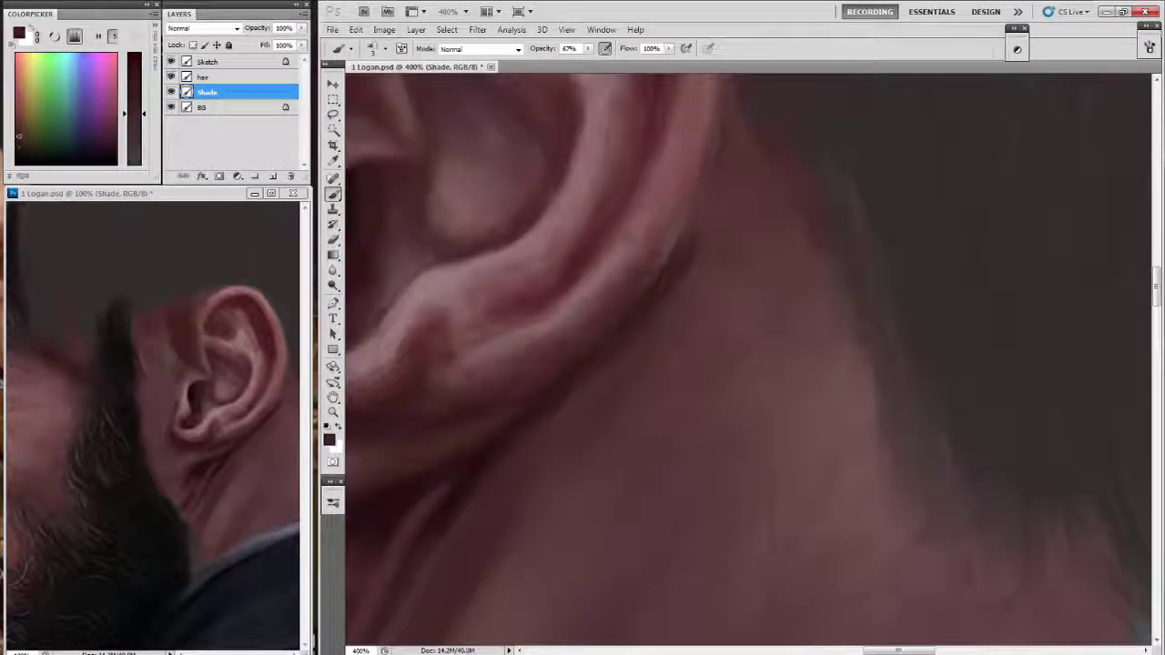
# Add small dark marks below the ear rim and sample a darker shadow colour.
pyautogui.moveTo(705, 214); pyautogui.dragTo(707, 216)
pyautogui.moveTo(742, 150); pyautogui.dragTo(728, 228)
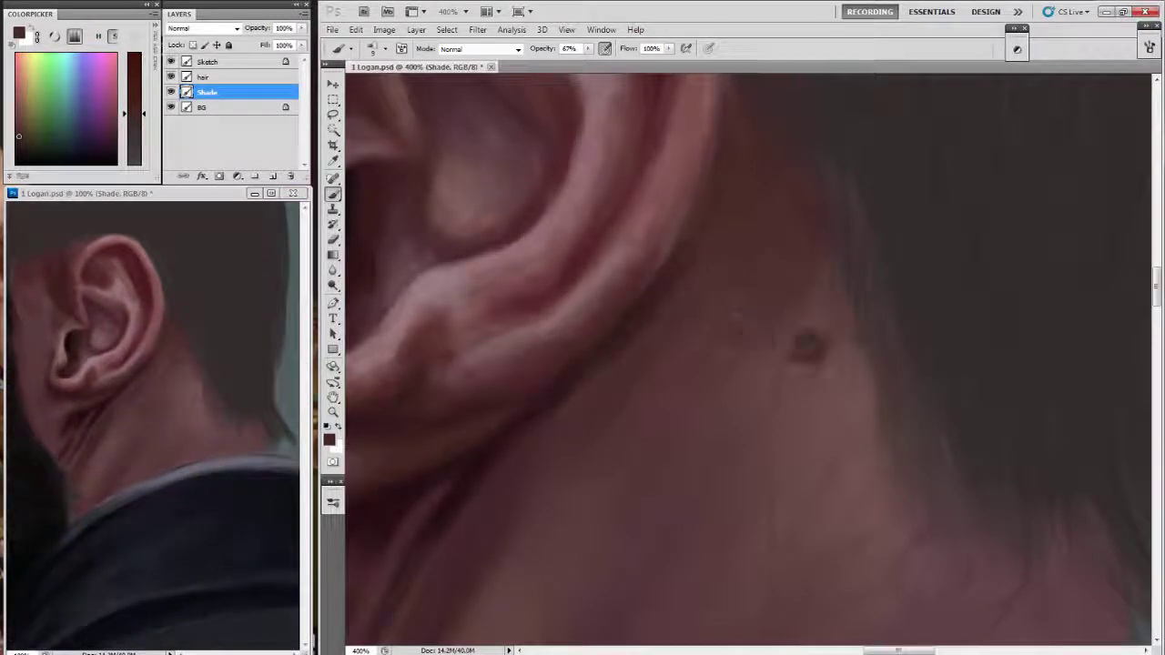
pyautogui.keyDown('alt'); pyautogui.click(806, 268); pyautogui.keyUp('alt')
pyautogui.keyDown('alt'); pyautogui.click(739, 359); pyautogui.keyUp('alt')
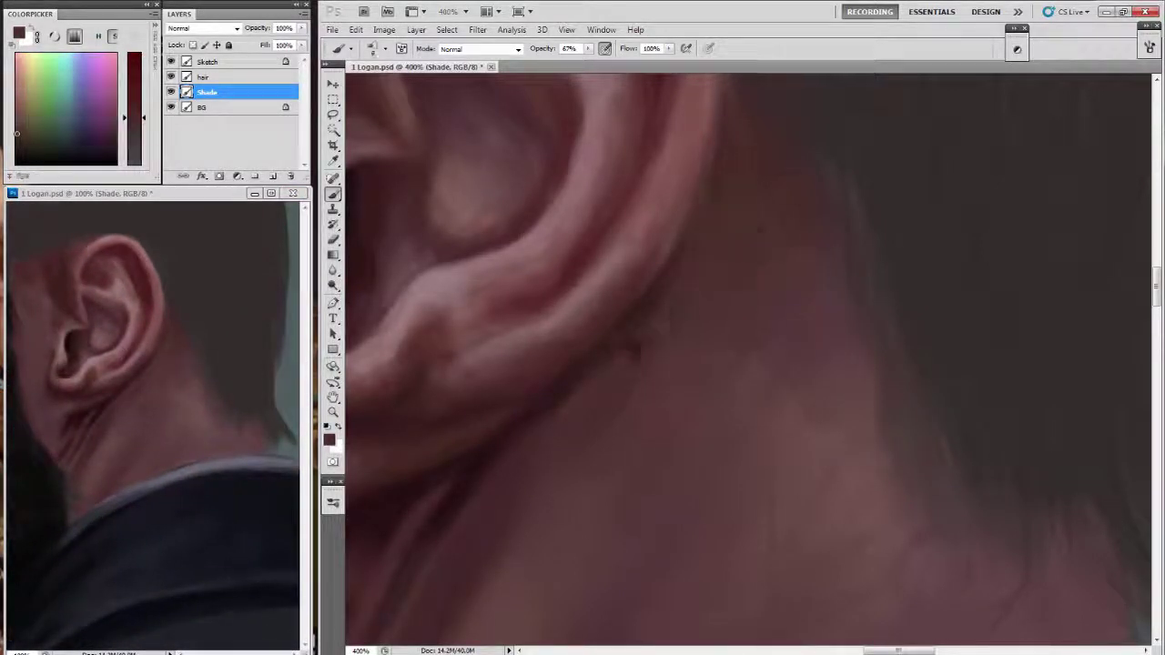
pyautogui.keyDown('alt'); pyautogui.click(567, 414); pyautogui.keyUp('alt')
# Darken the neck shadow creases below the ear and refine the earlobe shading.
pyautogui.scroll(-2, 569, 382)
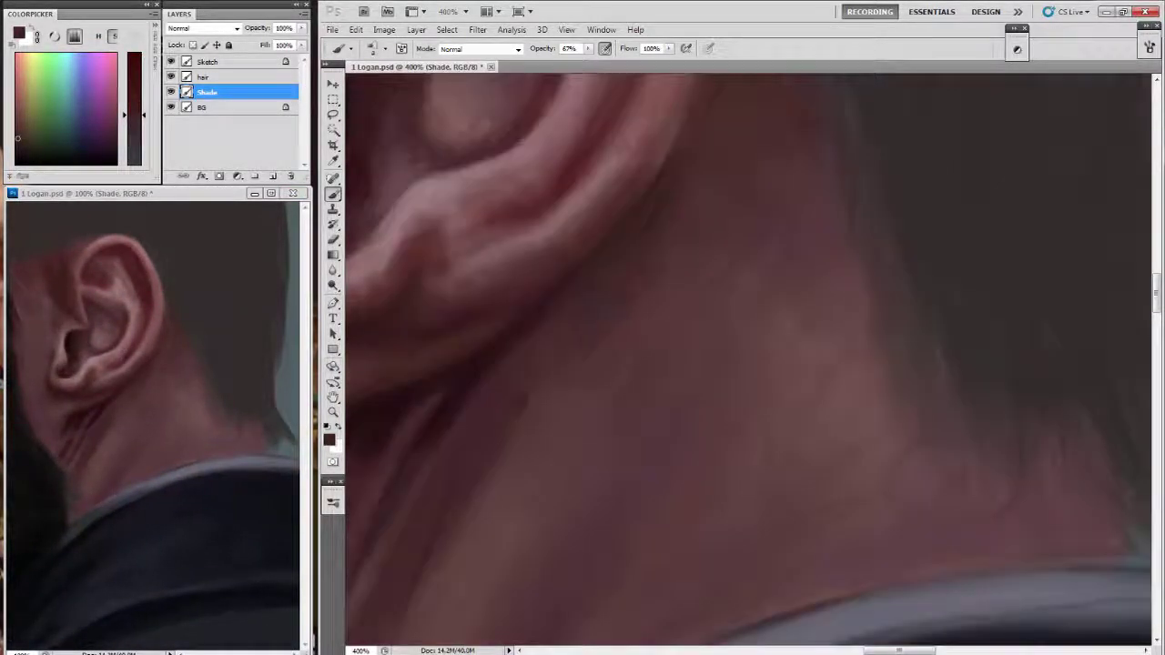
pyautogui.keyDown('alt'); pyautogui.click(546, 389); pyautogui.keyUp('alt')
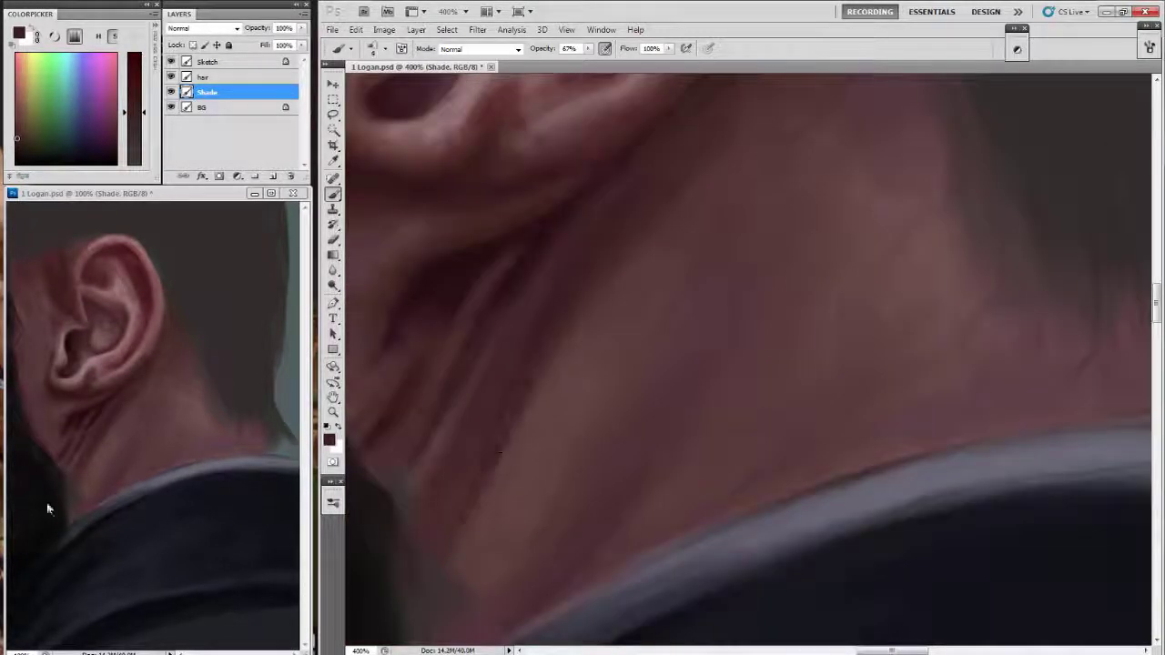
pyautogui.scroll(-3, 546, 389)
pyautogui.moveTo(499, 460); pyautogui.dragTo(428, 571)
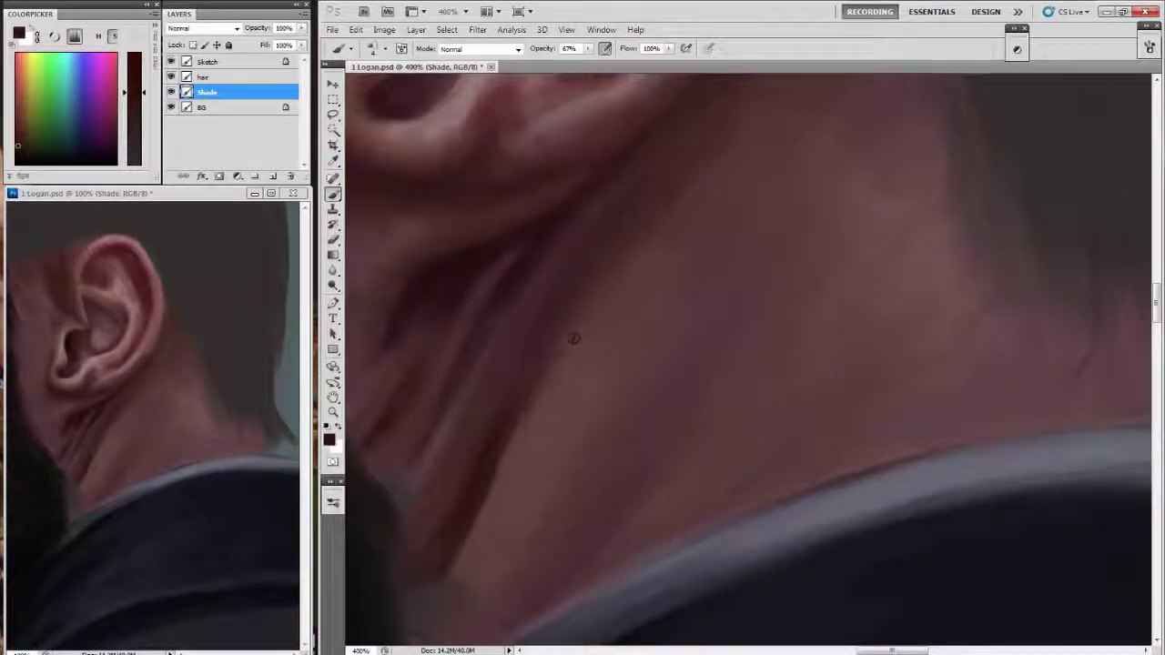
pyautogui.keyDown('alt'); pyautogui.click(483, 404); pyautogui.keyUp('alt')
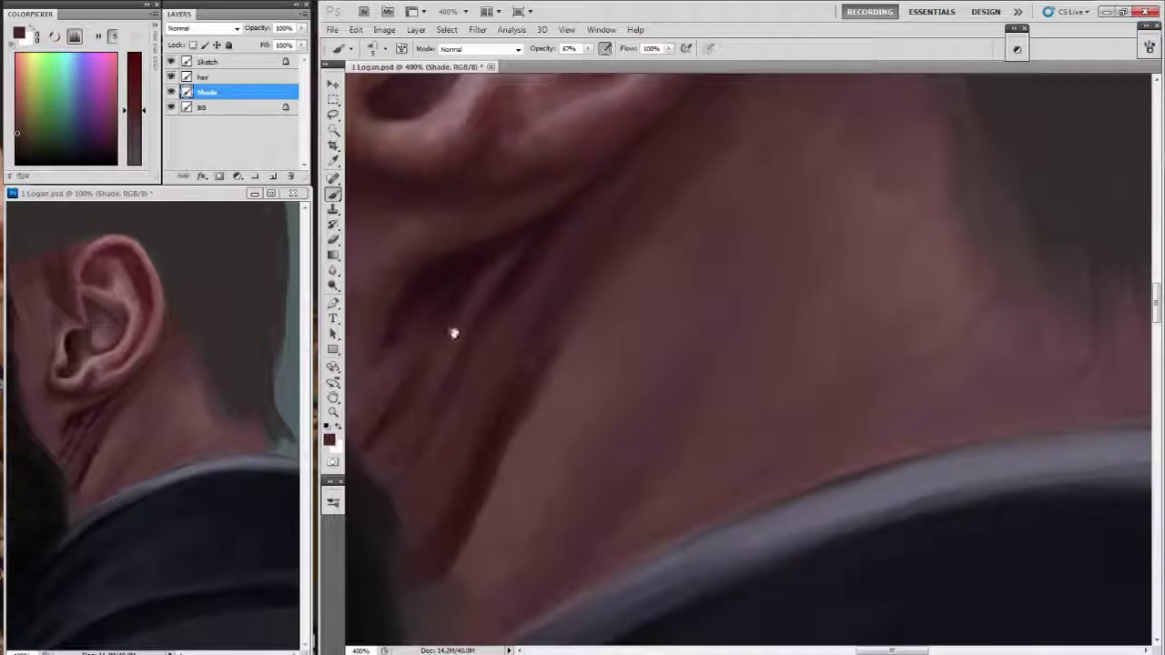
pyautogui.moveTo(455, 333); pyautogui.dragTo(574, 360)
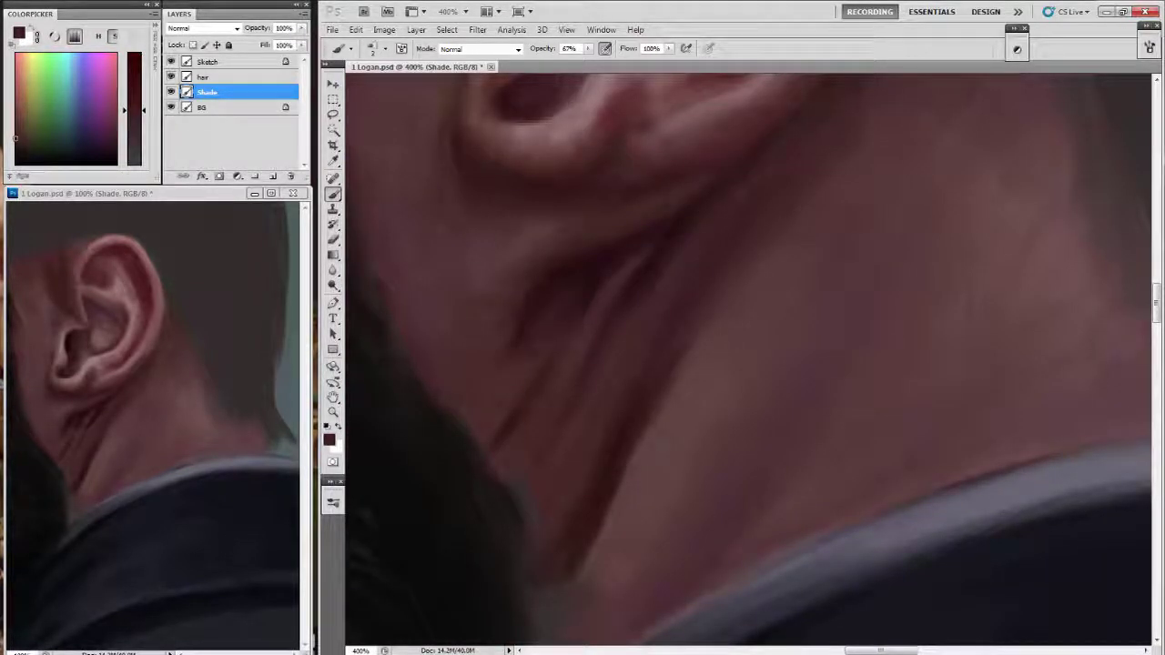
pyautogui.scroll(3, 564, 363)
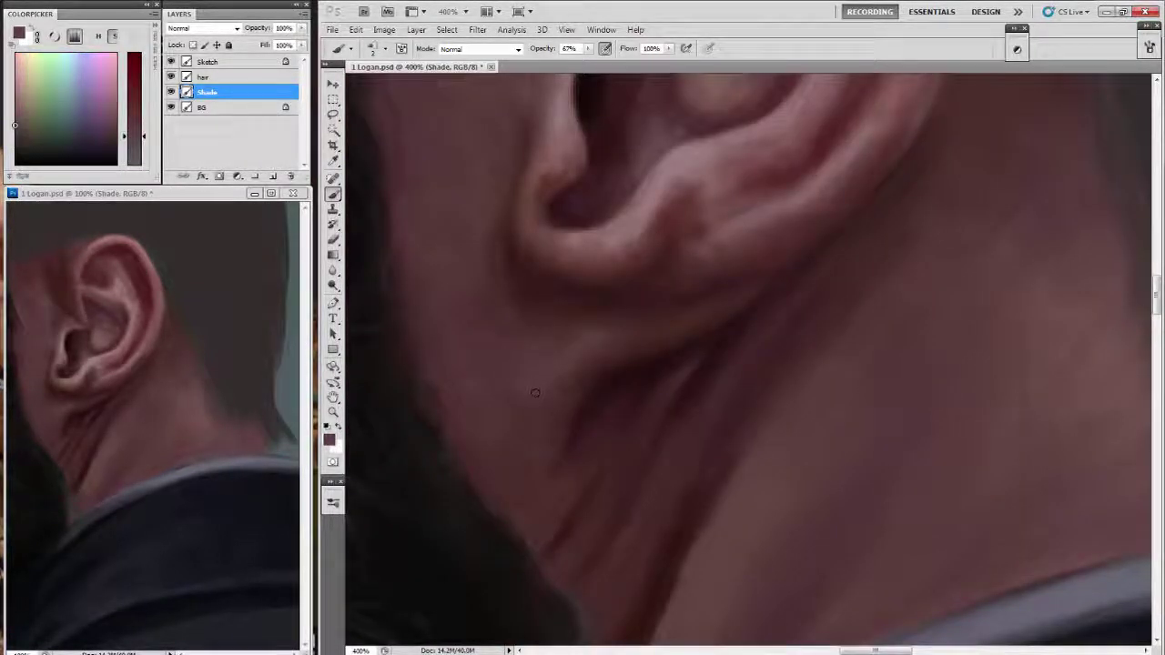
pyautogui.moveTo(741, 236); pyautogui.dragTo(728, 227)
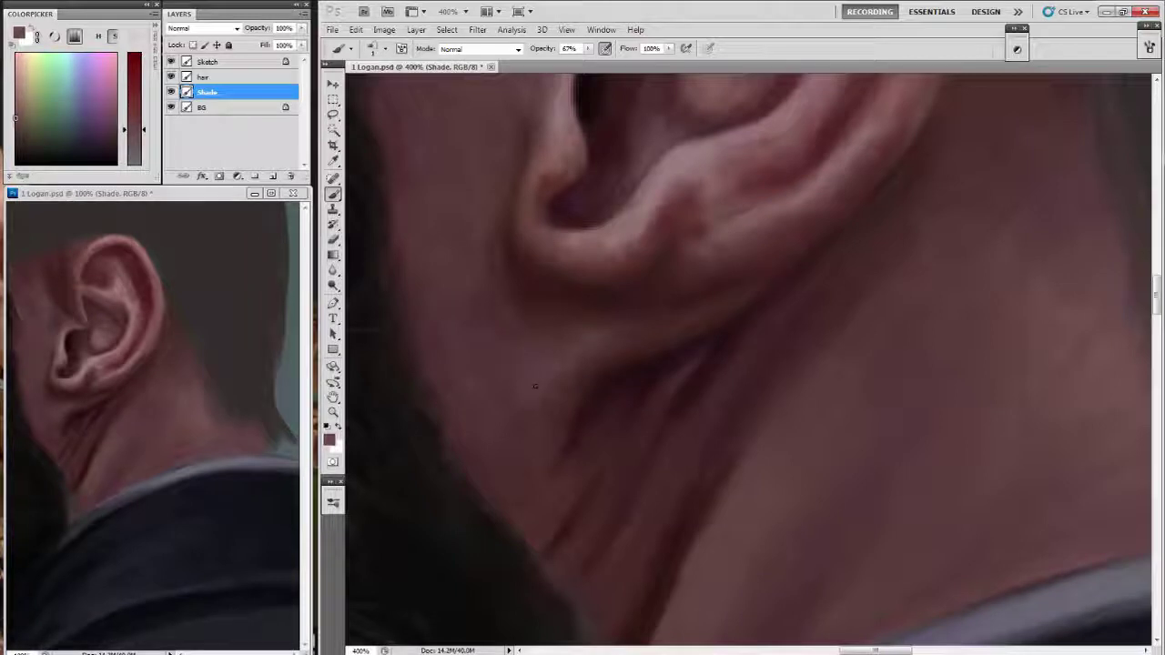
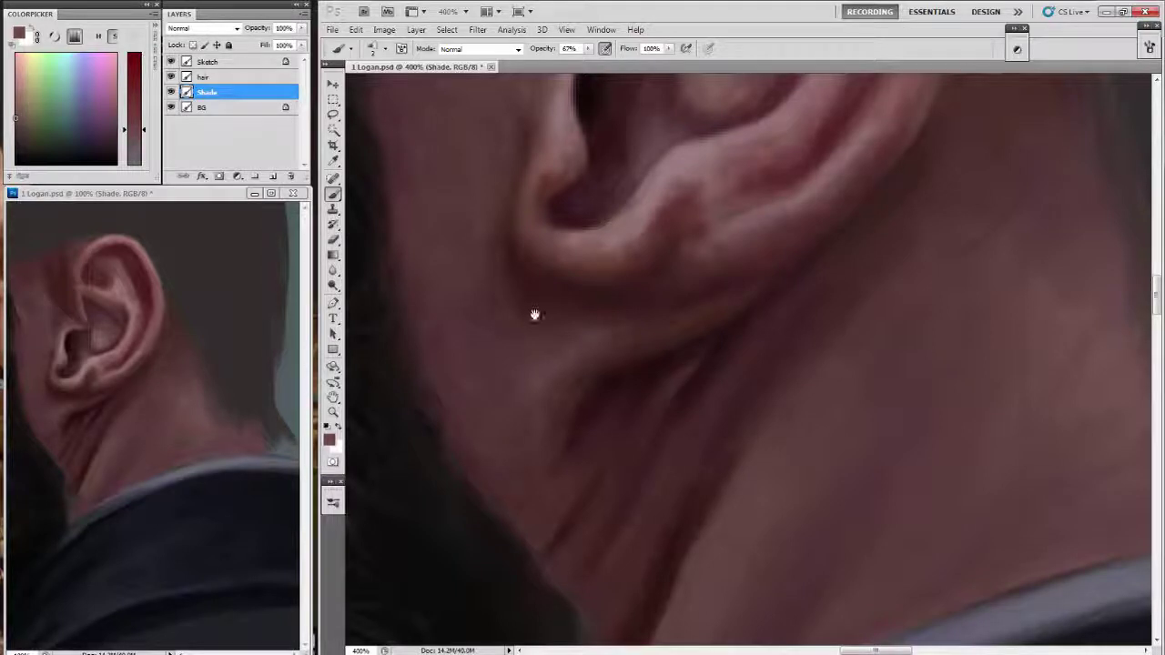
# Frame the upper ear and the sideburn area in front of it in the view.
pyautogui.scroll(2, 534, 312)
pyautogui.moveTo(518, 297); pyautogui.dragTo(528, 398)
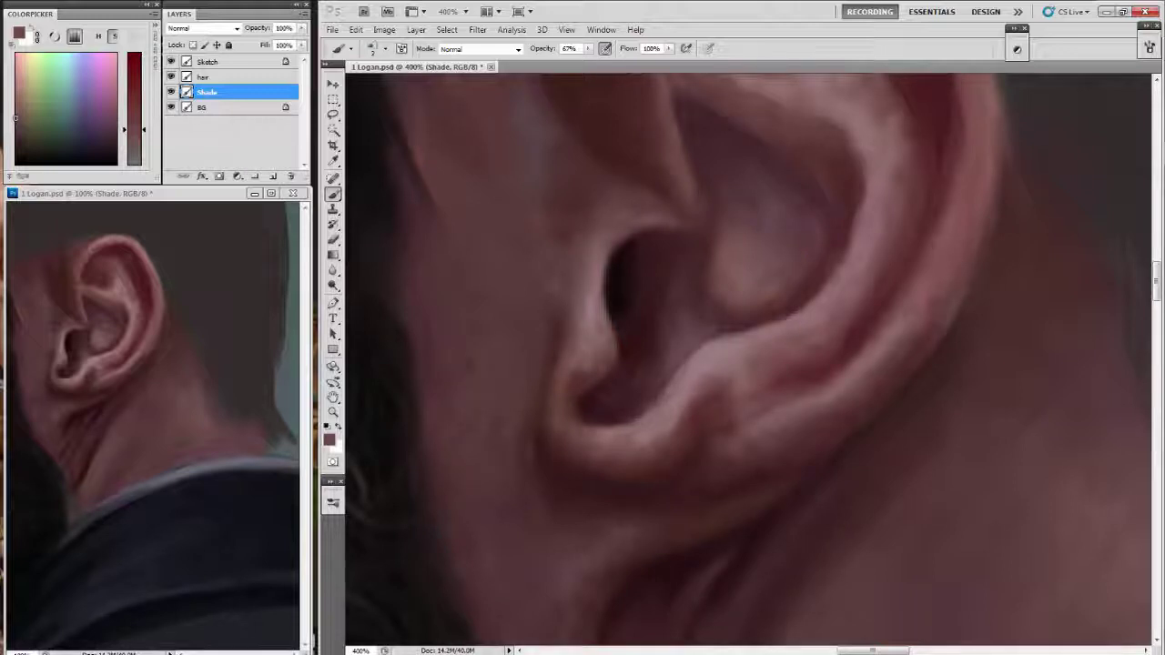
pyautogui.moveTo(497, 273); pyautogui.dragTo(507, 401)
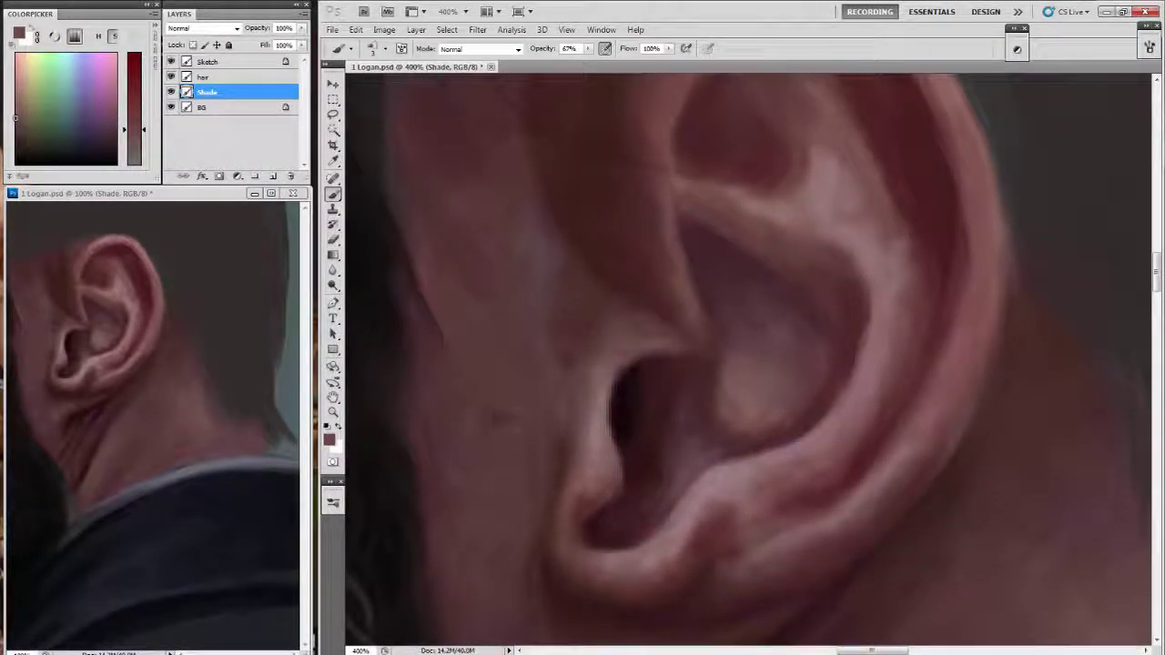
pyautogui.moveTo(510, 323); pyautogui.dragTo(528, 359)
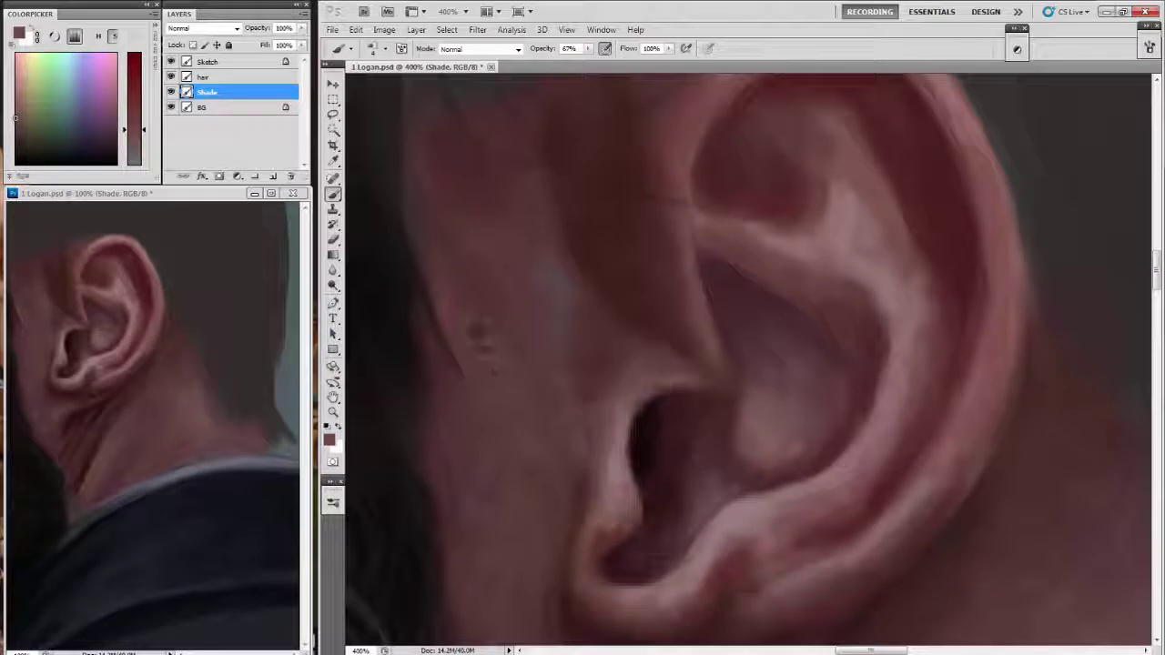
pyautogui.moveTo(528, 331); pyautogui.dragTo(537, 446)
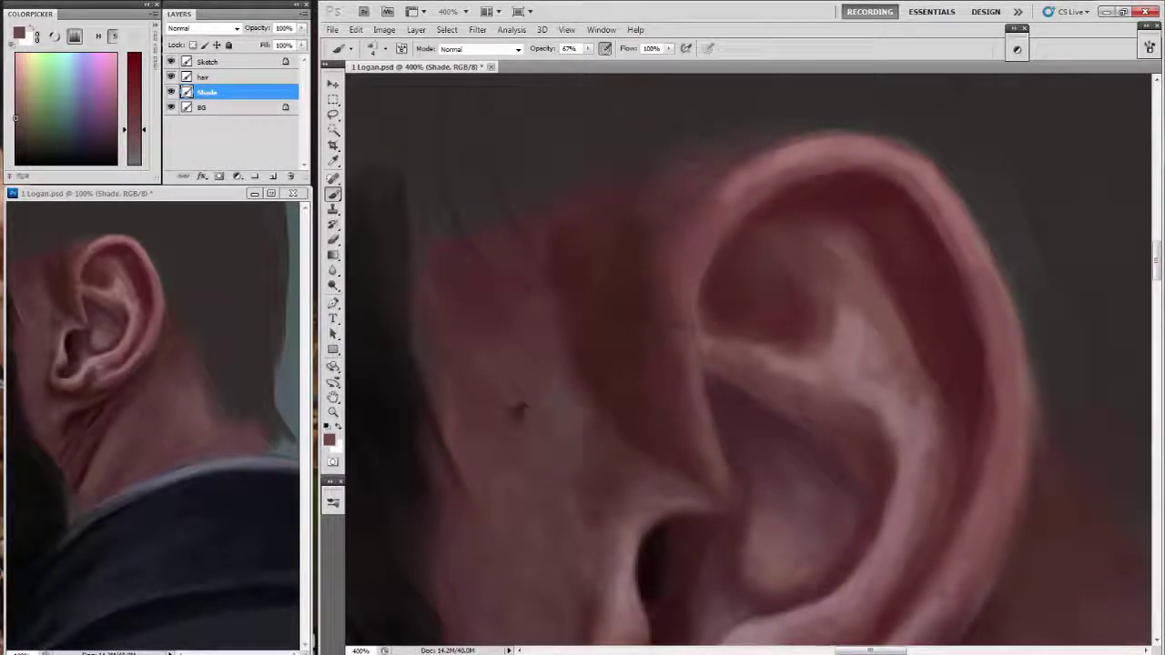
# With a smaller brush and a sampled dark tone, paint dark reddish strokes left of the ear.
pyautogui.press('[')
pyautogui.press('[')
pyautogui.keyDown('alt'); pyautogui.click(482, 469); pyautogui.keyUp('alt')
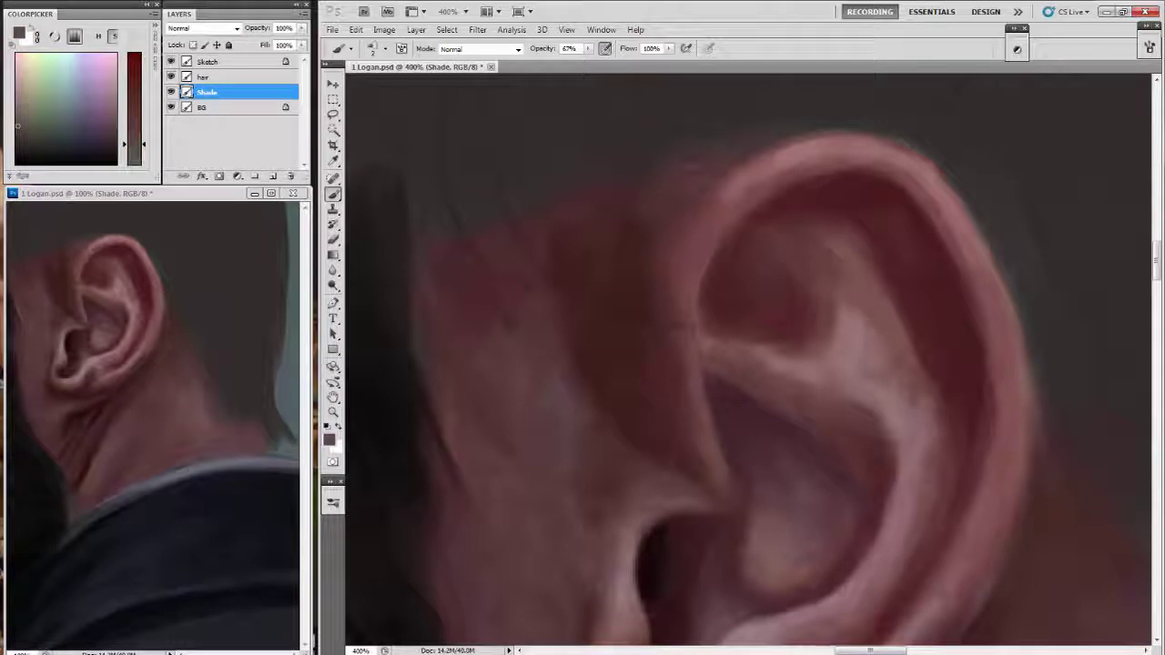
pyautogui.moveTo(561, 487); pyautogui.dragTo(577, 431)
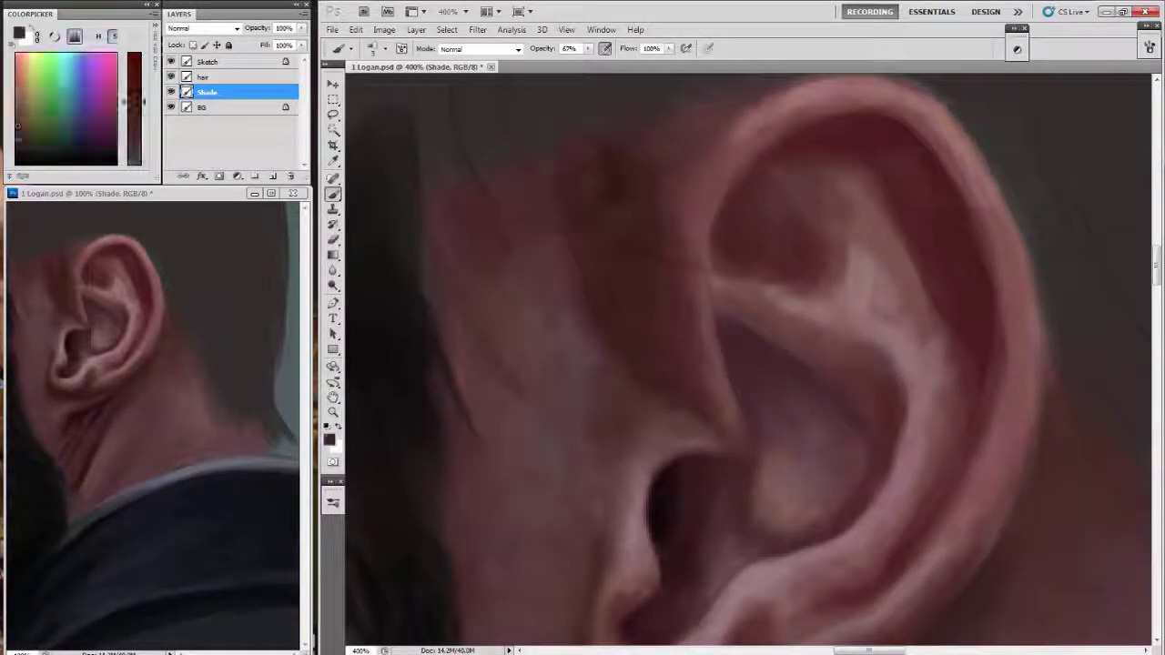
pyautogui.moveTo(510, 154)
pyautogui.mouseDown()
pyautogui.moveTo(559, 255)
pyautogui.moveTo(545, 273)
pyautogui.mouseUp()
pyautogui.moveTo(473, 173); pyautogui.dragTo(419, 233)
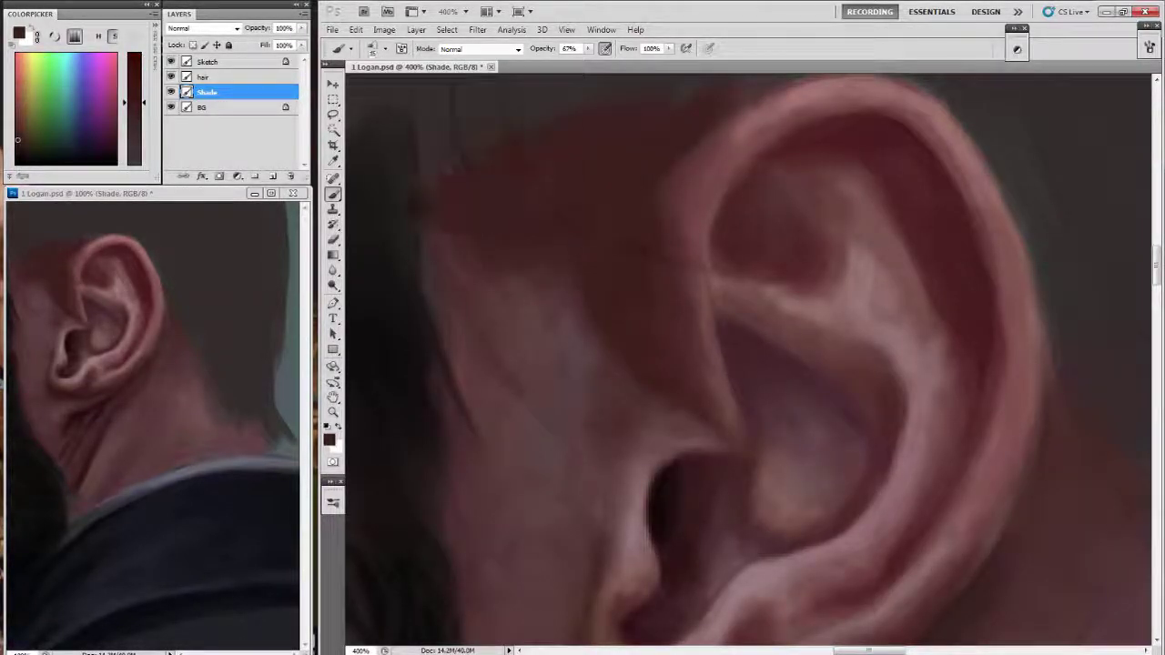
pyautogui.moveTo(470, 314); pyautogui.dragTo(557, 284)
# Set the brush opacity to 40% and paint dark strokes beside the ear.
pyautogui.moveTo(458, 416); pyautogui.dragTo(533, 203)
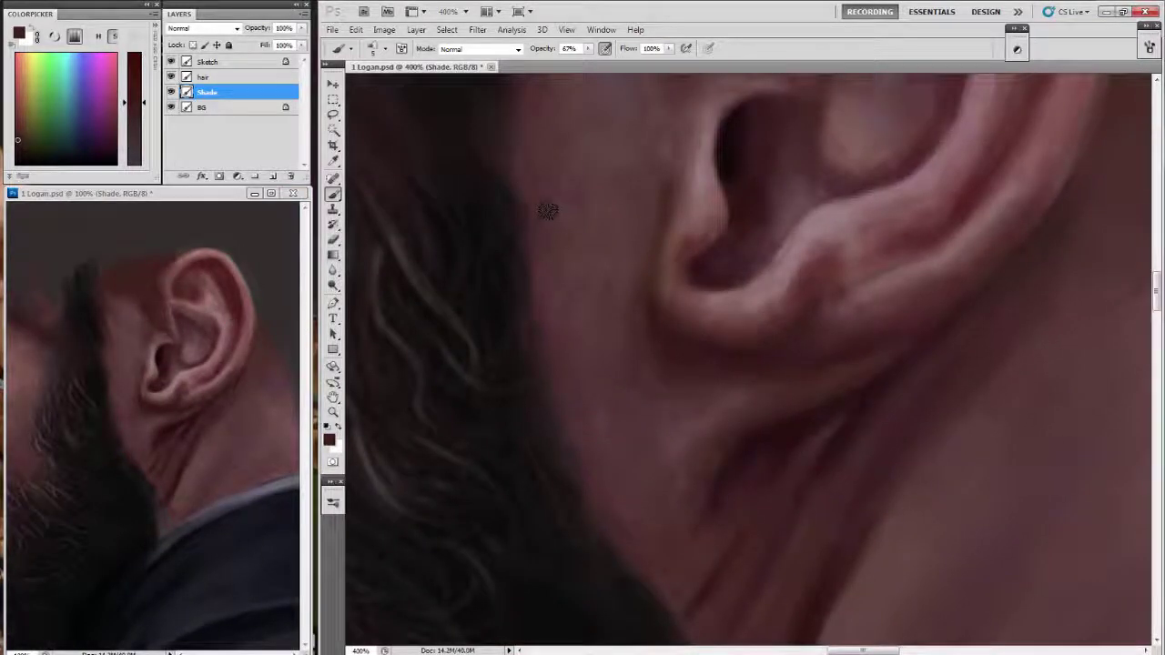
pyautogui.click(386, 50)
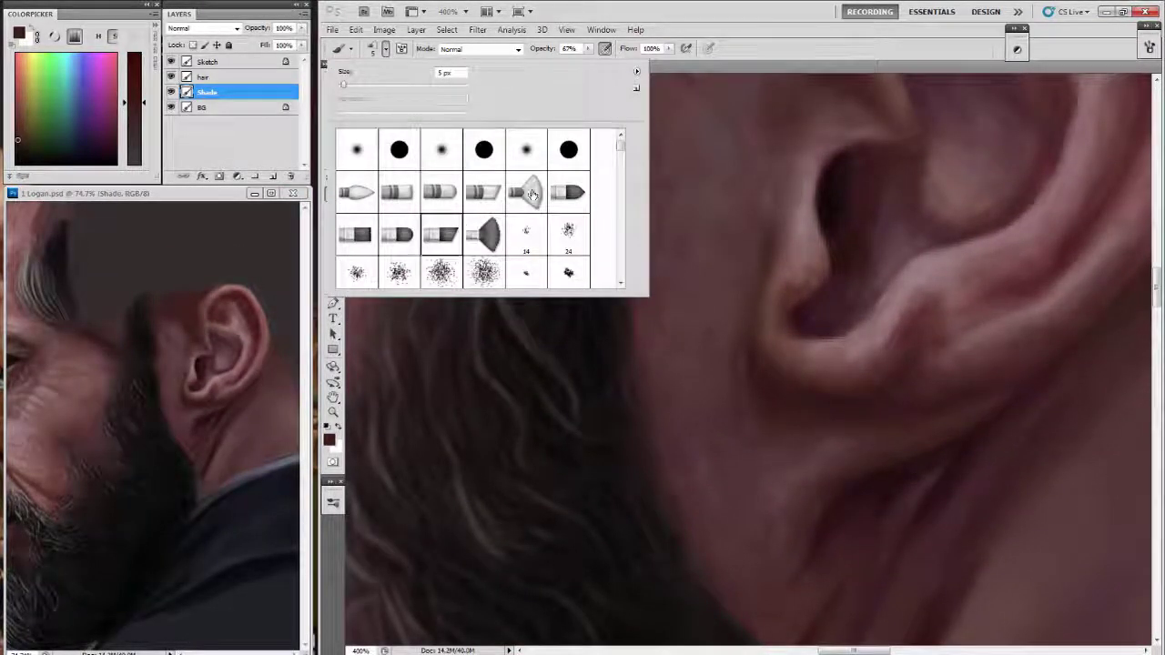
pyautogui.press('Return')
pyautogui.press('4')
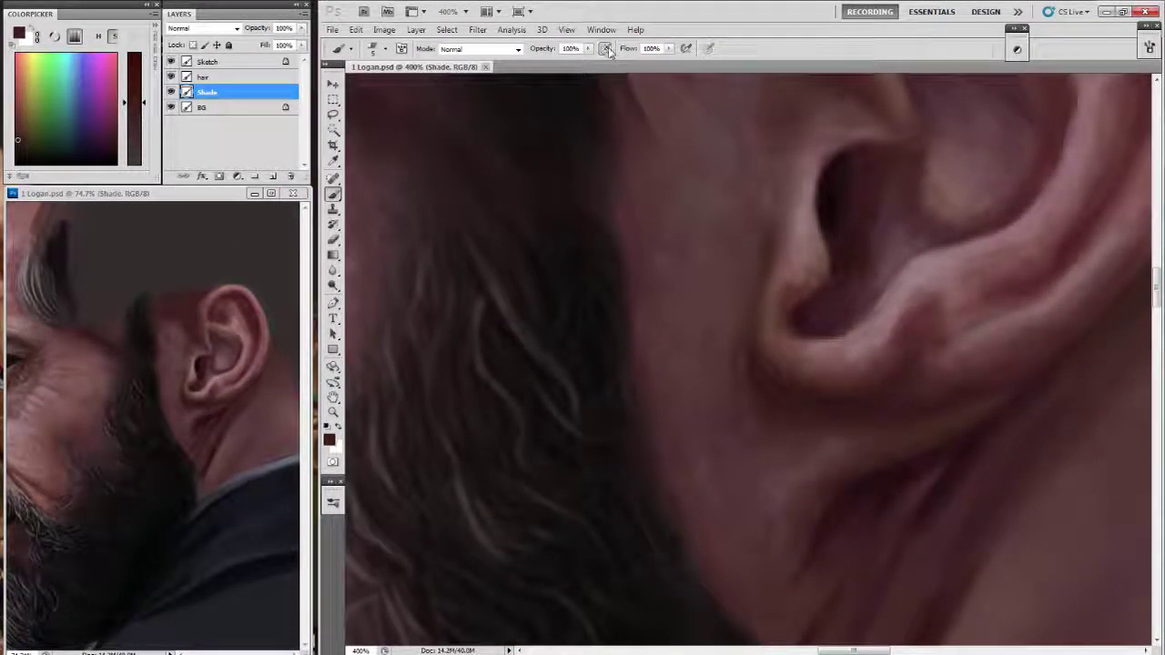
pyautogui.moveTo(598, 299)
pyautogui.mouseDown()
pyautogui.moveTo(583, 305)
pyautogui.moveTo(670, 342)
pyautogui.moveTo(627, 404)
pyautogui.moveTo(589, 344)
pyautogui.mouseUp()
pyautogui.keyDown('alt'); pyautogui.click(637, 346); pyautogui.keyUp('alt')
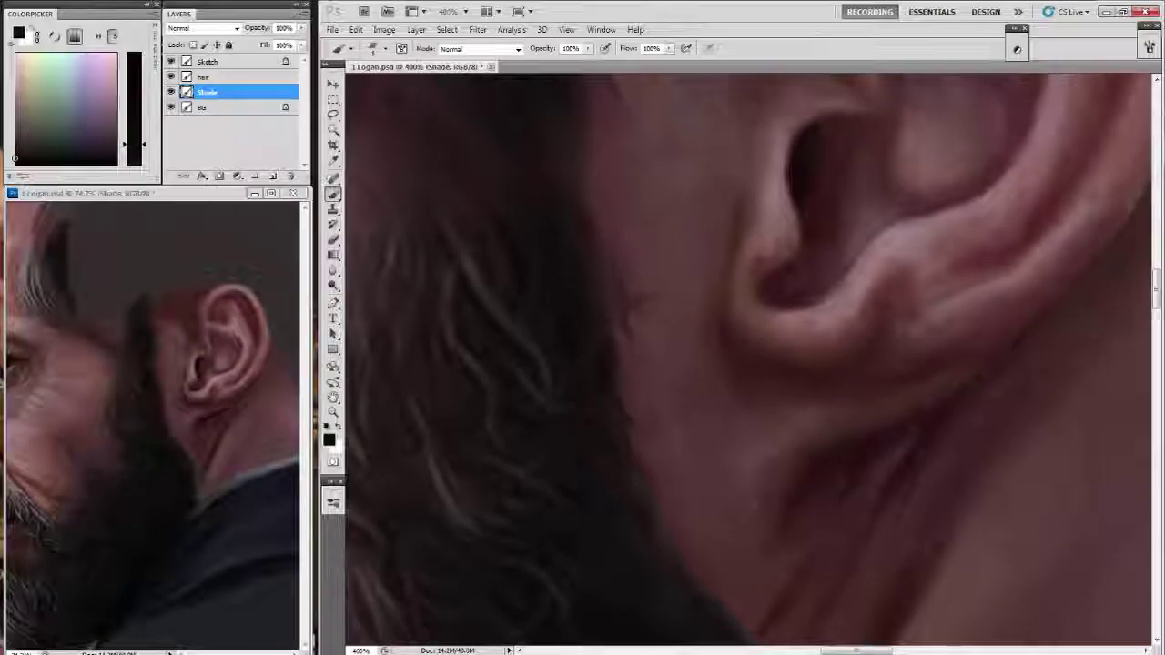
# Sample darker hair and reddish skin tones from around the ear and neck.
pyautogui.moveTo(665, 417); pyautogui.dragTo(654, 332)
pyautogui.keyDown('alt'); pyautogui.click(655, 331); pyautogui.keyUp('alt')
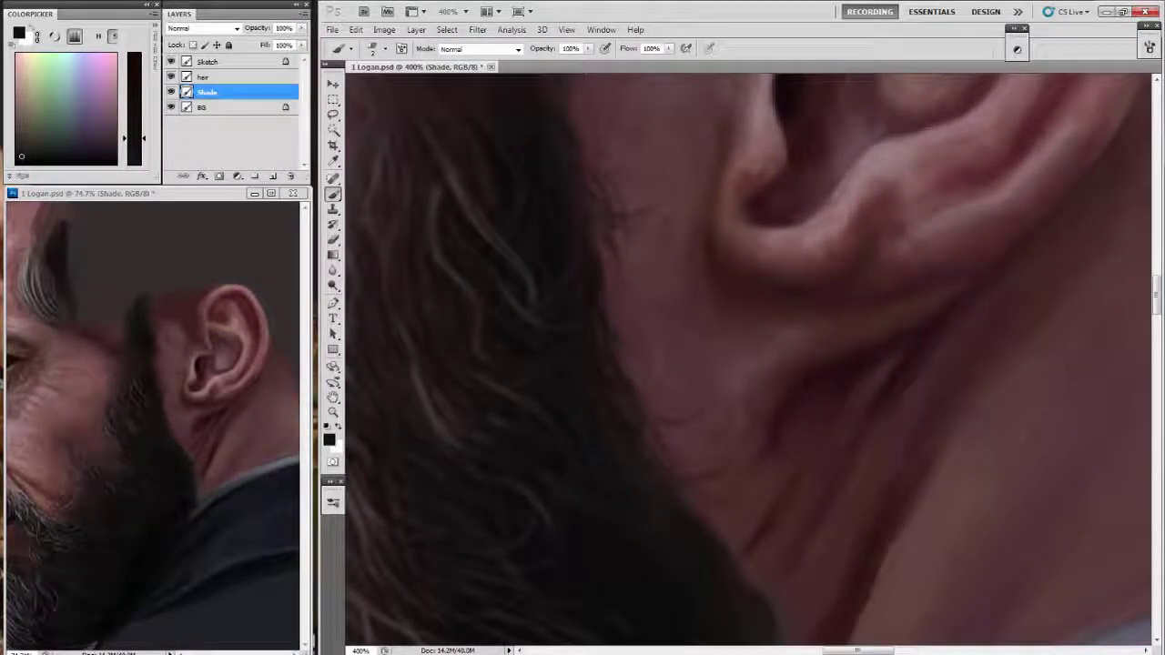
pyautogui.moveTo(640, 425); pyautogui.dragTo(580, 393)
pyautogui.keyDown('alt'); pyautogui.click(581, 392); pyautogui.keyUp('alt')
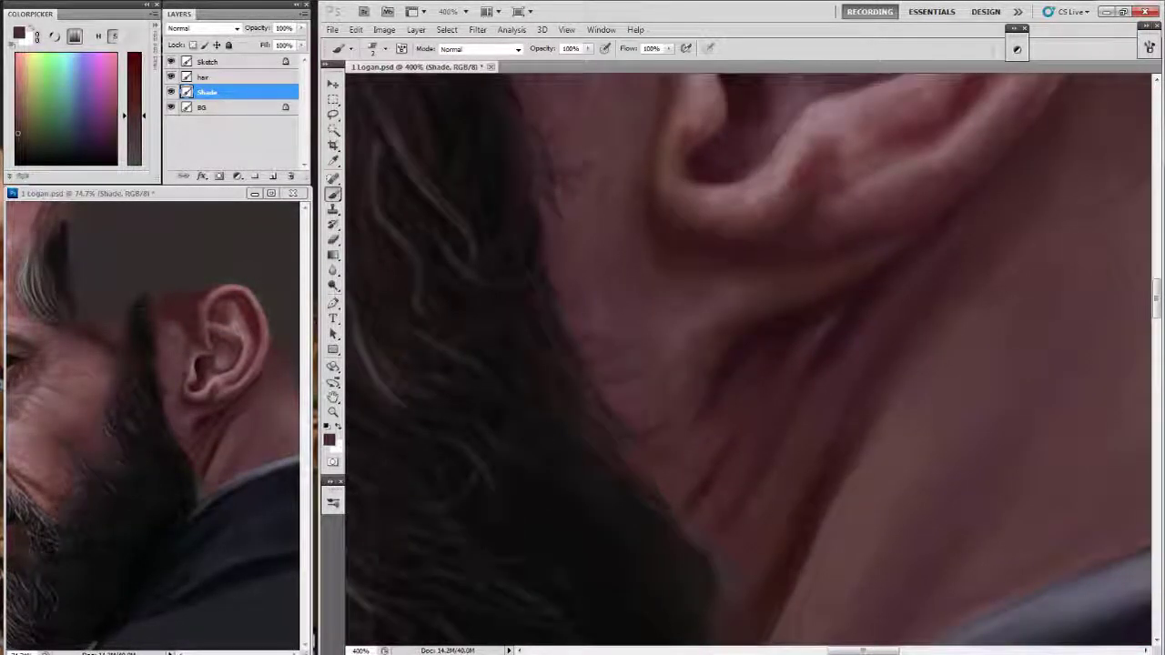
pyautogui.moveTo(622, 188)
pyautogui.mouseDown()
pyautogui.moveTo(669, 293)
pyautogui.moveTo(673, 478)
pyautogui.moveTo(637, 519)
pyautogui.mouseUp()
pyautogui.keyDown('alt'); pyautogui.click(668, 293); pyautogui.keyUp('alt')
pyautogui.keyDown('alt'); pyautogui.click(673, 478); pyautogui.keyUp('alt')
pyautogui.keyDown('alt'); pyautogui.click(542, 229); pyautogui.keyUp('alt')
pyautogui.moveTo(554, 239)
pyautogui.mouseDown()
pyautogui.moveTo(560, 364)
pyautogui.moveTo(591, 439)
pyautogui.mouseUp()
# Paint dark, reddish-brown and purple-red strokes over the beard hair strands beside the ear.
pyautogui.moveTo(544, 306); pyautogui.dragTo(594, 448)
pyautogui.keyDown('alt'); pyautogui.click(588, 429); pyautogui.keyUp('alt')
pyautogui.scroll(-2, 583, 411)
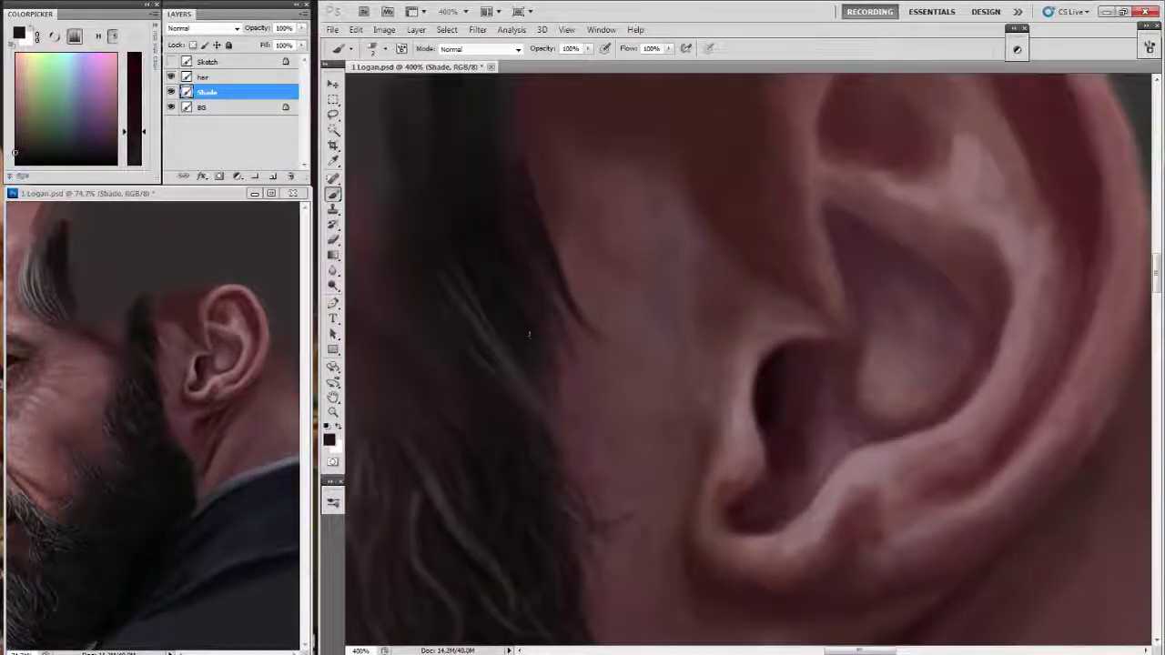
pyautogui.keyDown('alt'); pyautogui.click(513, 387); pyautogui.keyUp('alt')
pyautogui.scroll(-2, 512, 387)
pyautogui.scroll(-2, 512, 387)
pyautogui.scroll(-1, 547, 364)
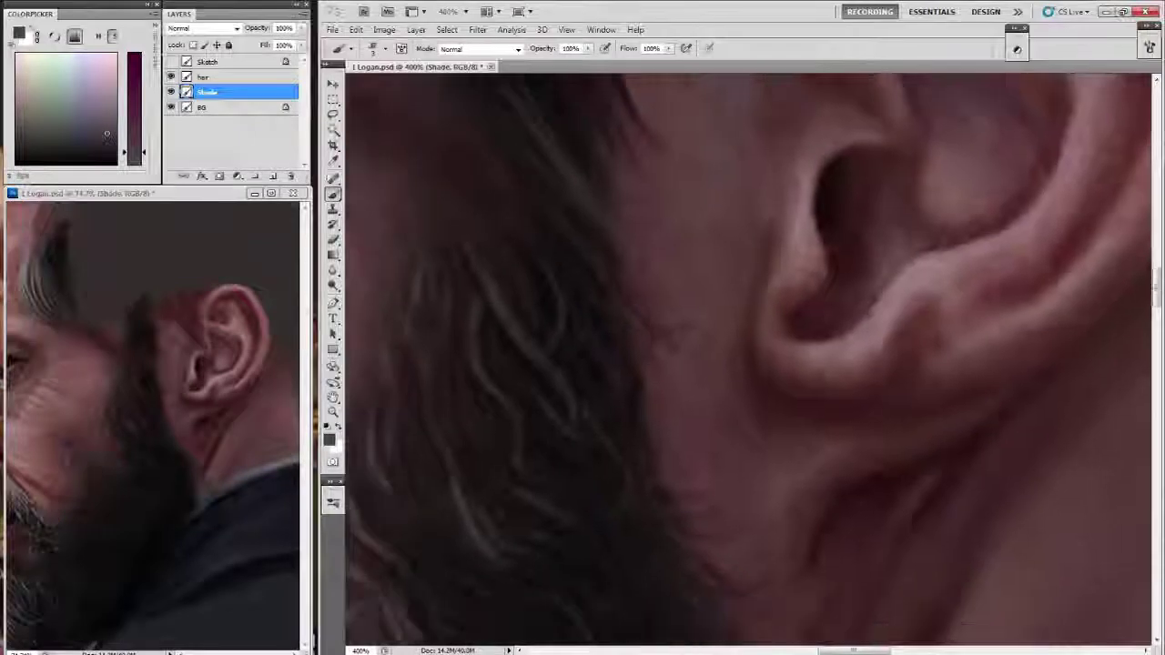
pyautogui.keyDown('alt'); pyautogui.click(629, 350); pyautogui.keyUp('alt')
pyautogui.scroll(-1, 650, 414)
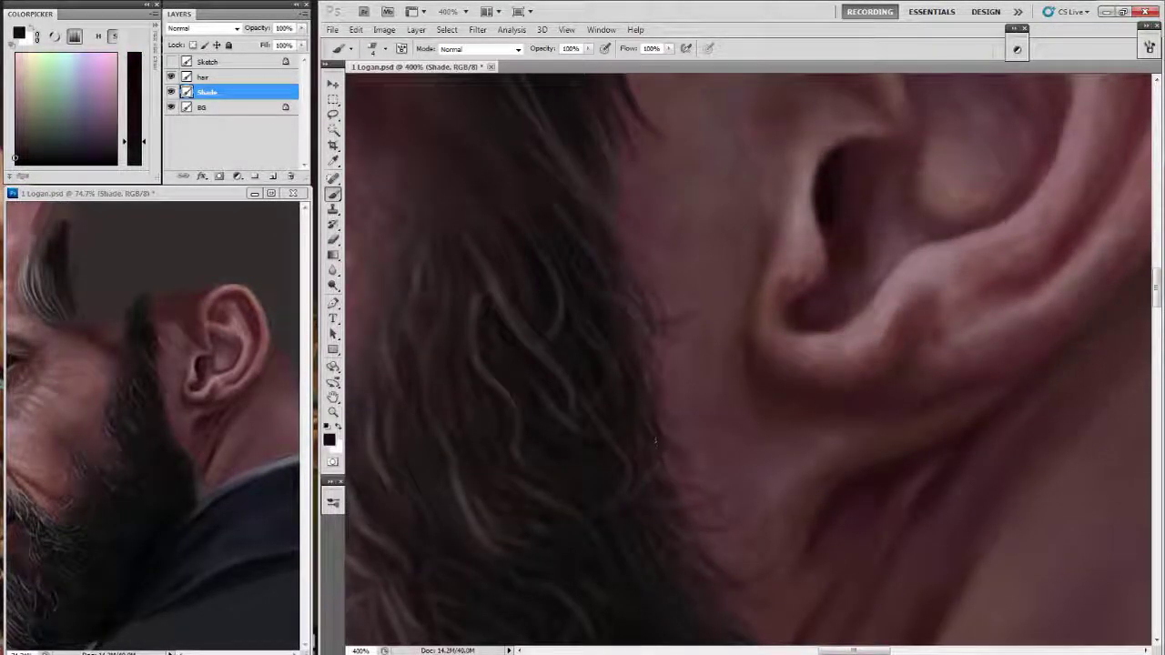
pyautogui.scroll(-2, 684, 383)
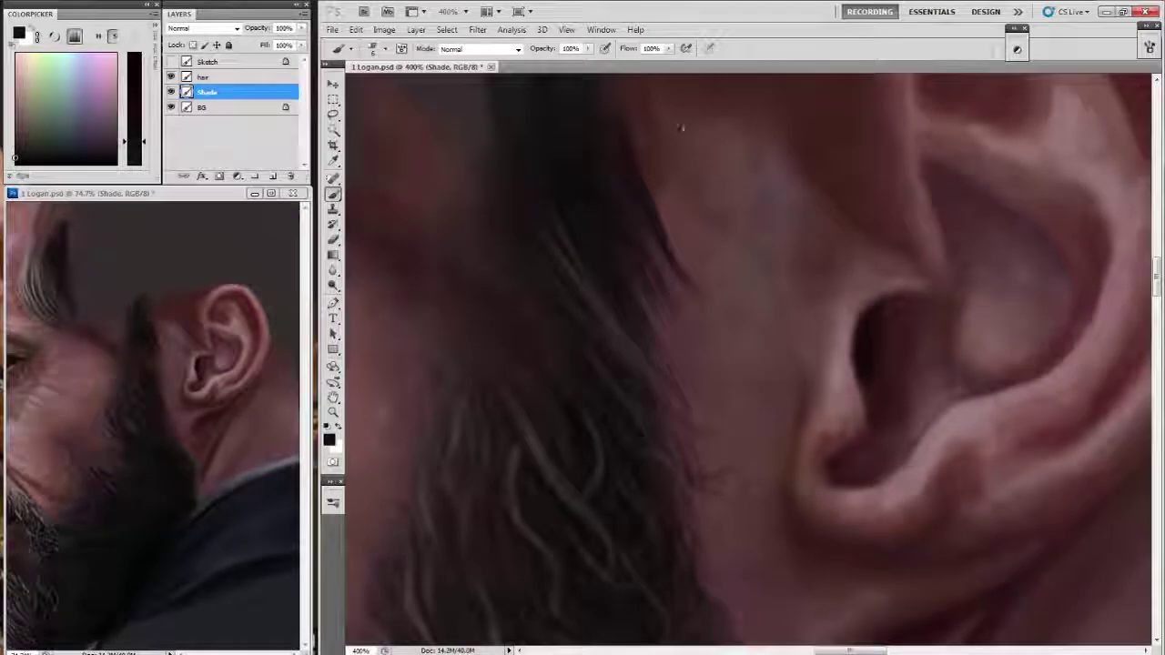
pyautogui.keyDown('alt'); pyautogui.click(692, 314); pyautogui.keyUp('alt')
pyautogui.moveTo(662, 393)
pyautogui.mouseDown()
pyautogui.moveTo(693, 312)
pyautogui.moveTo(676, 239)
pyautogui.mouseUp()
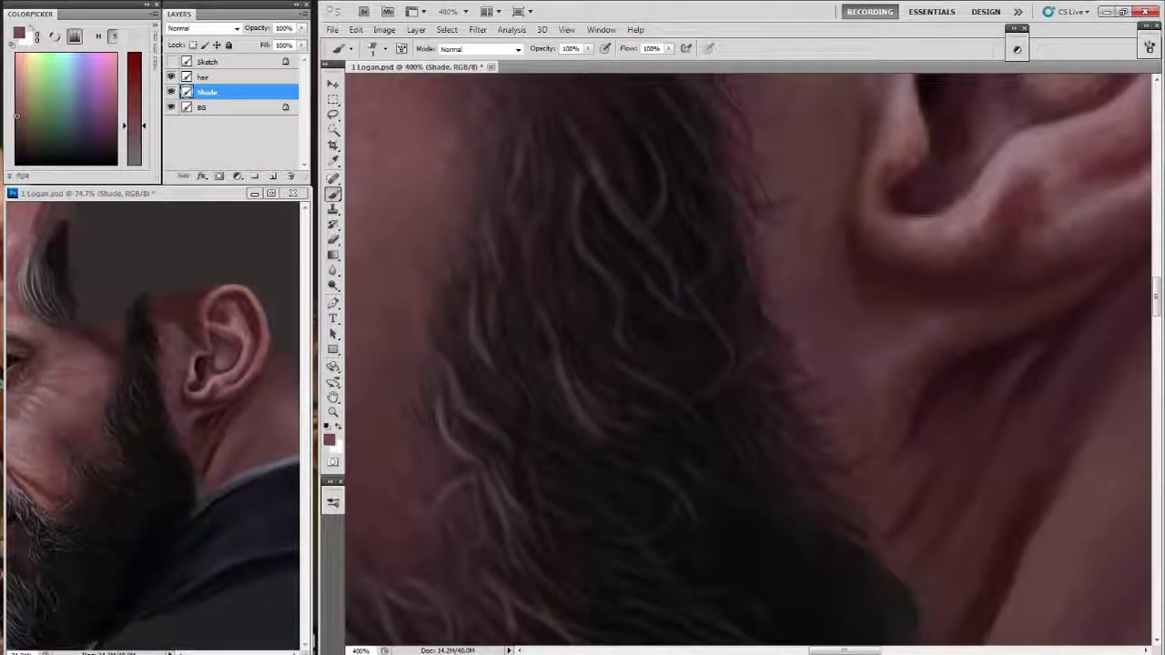
pyautogui.moveTo(770, 399); pyautogui.dragTo(802, 498)
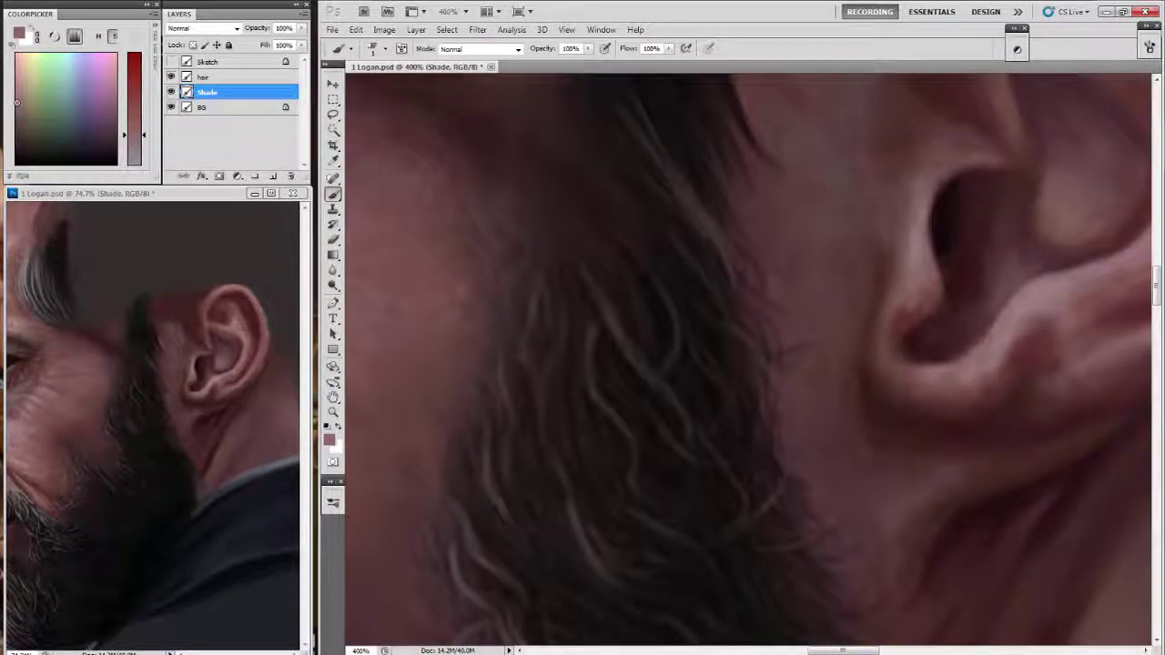
# Reset colours, sample a dark red and set the brush to 42% opacity.
pyautogui.press('d')
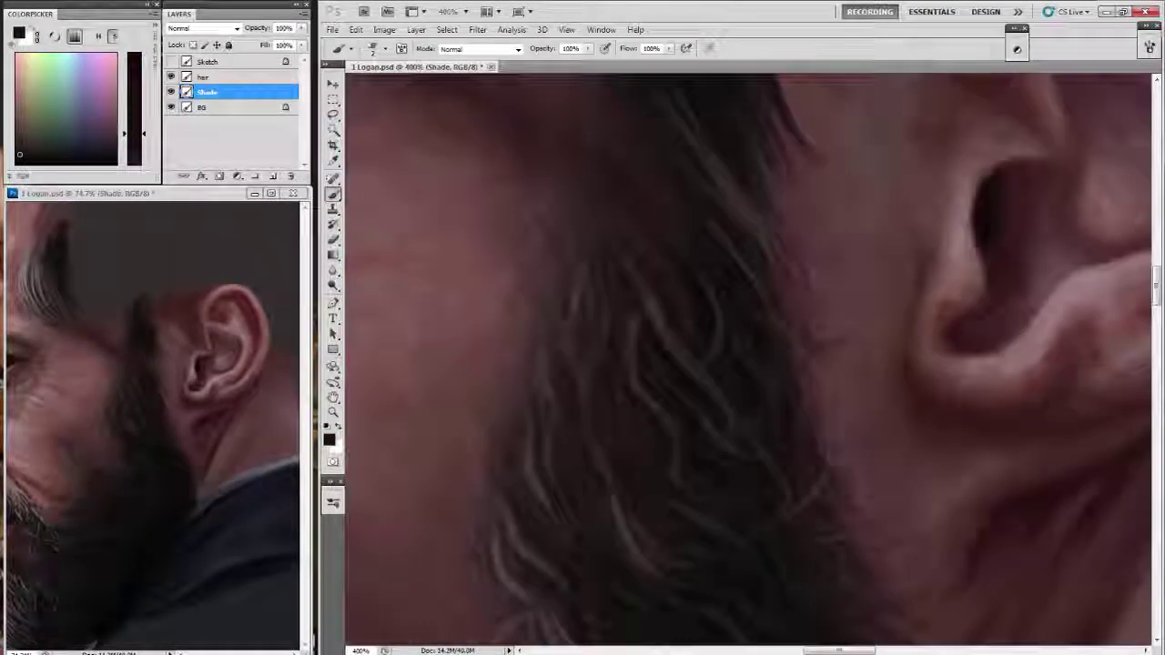
pyautogui.moveTo(637, 547); pyautogui.dragTo(515, 299)
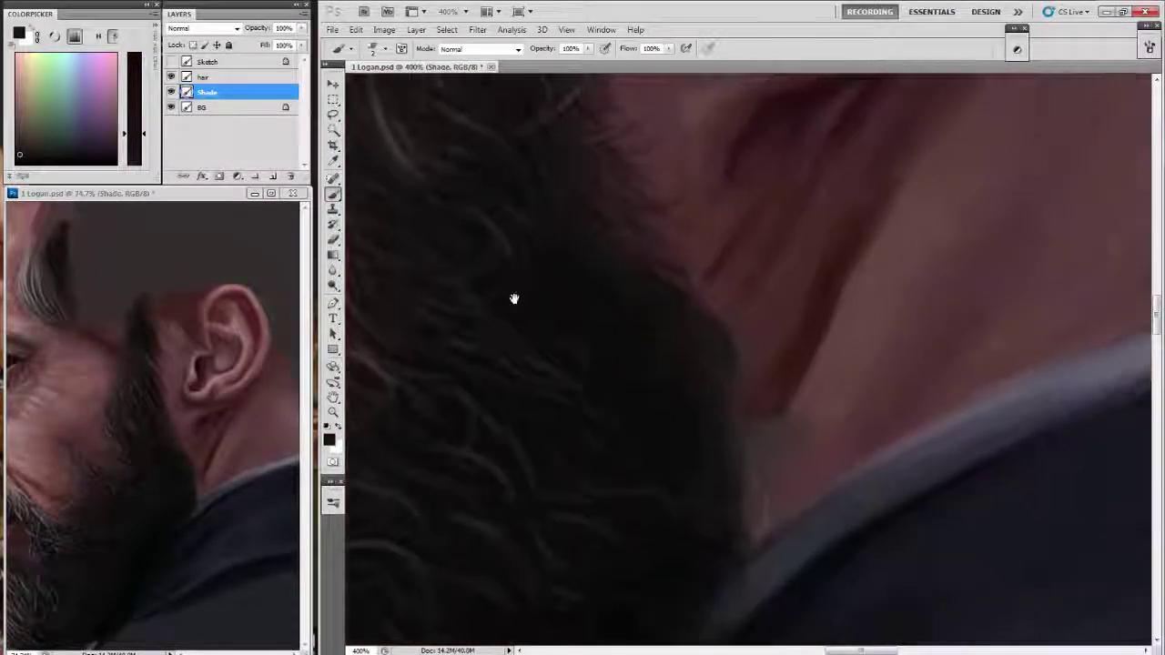
pyautogui.moveTo(658, 376); pyautogui.dragTo(604, 340)
pyautogui.keyDown('alt'); pyautogui.click(640, 282); pyautogui.keyUp('alt')
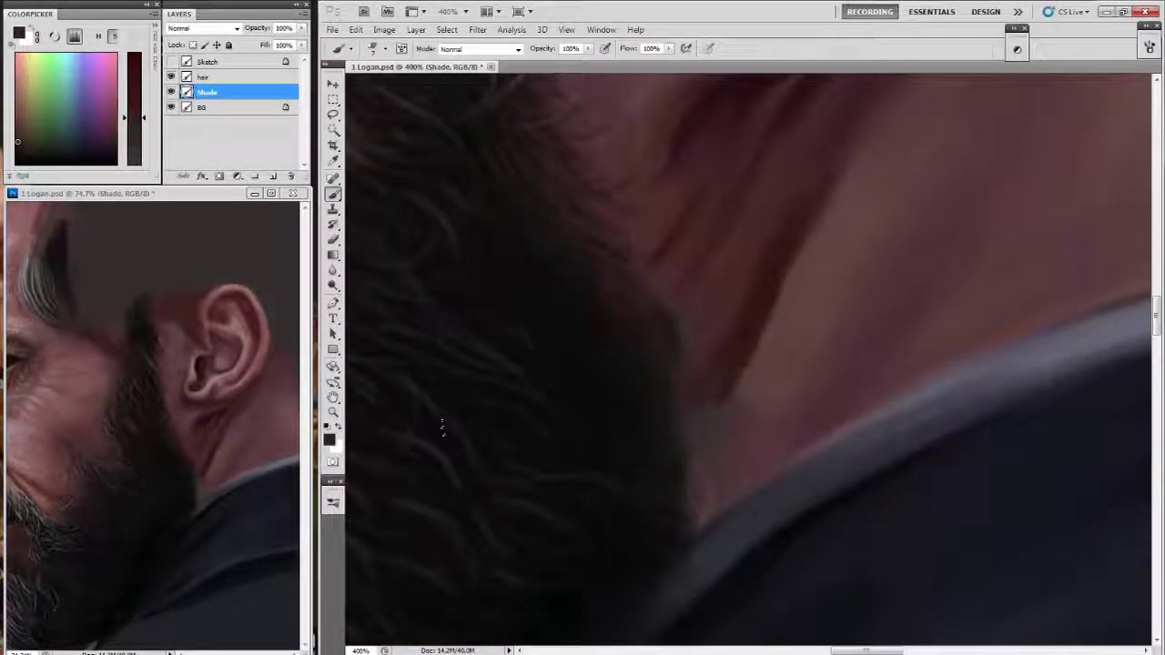
pyautogui.click(385, 48)
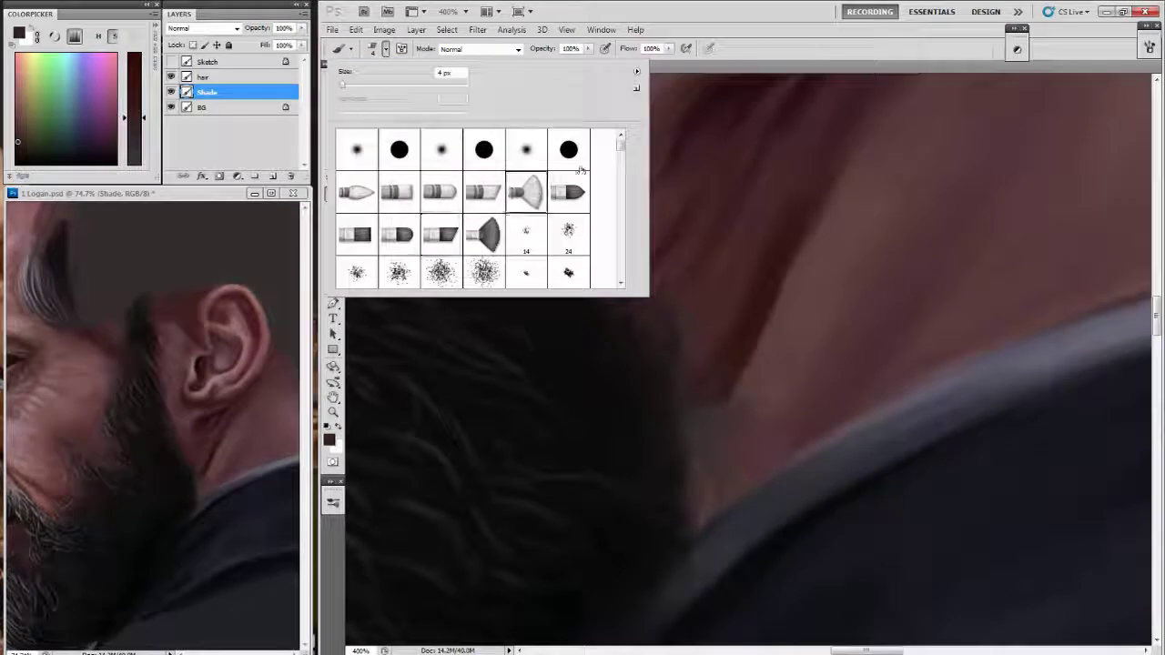
pyautogui.click(385, 48)
pyautogui.press('8')
pyautogui.press('4')
pyautogui.press('2')
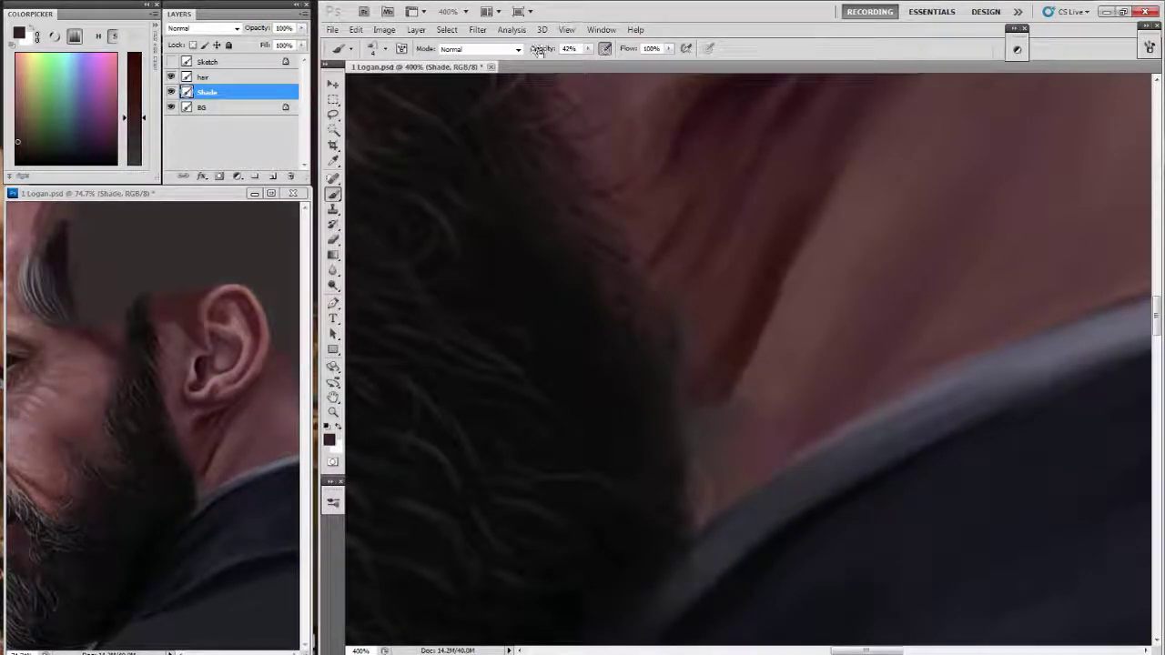
# Sample saturated reddish neck tones and paint a dark-red stroke along the neck shadow.
pyautogui.keyDown('alt'); pyautogui.click(660, 300); pyautogui.keyUp('alt')
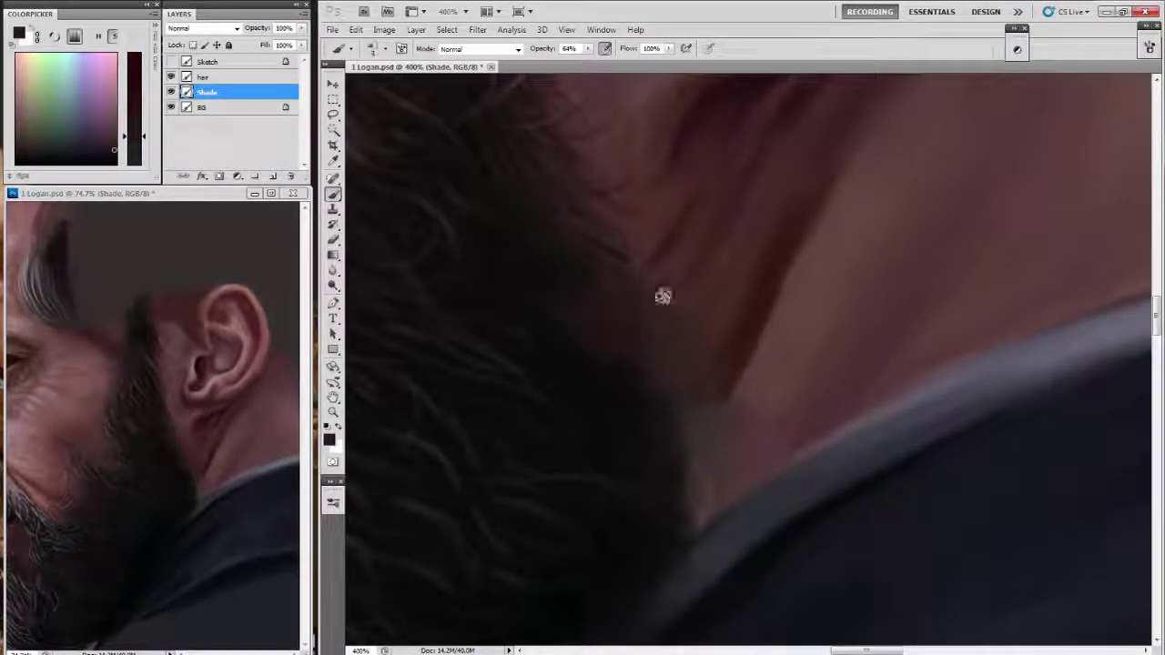
pyautogui.moveTo(697, 364); pyautogui.dragTo(682, 311)
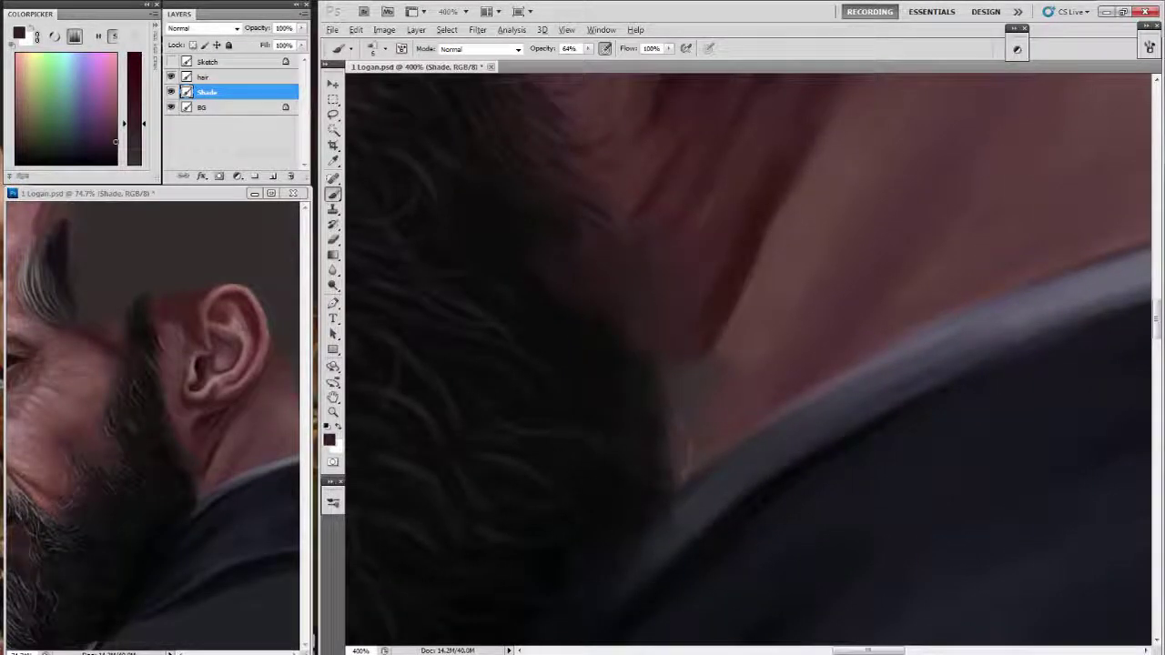
pyautogui.keyDown('alt'); pyautogui.click(722, 241); pyautogui.keyUp('alt')
pyautogui.moveTo(746, 247); pyautogui.dragTo(661, 354)
pyautogui.keyDown('alt'); pyautogui.click(689, 317); pyautogui.keyUp('alt')
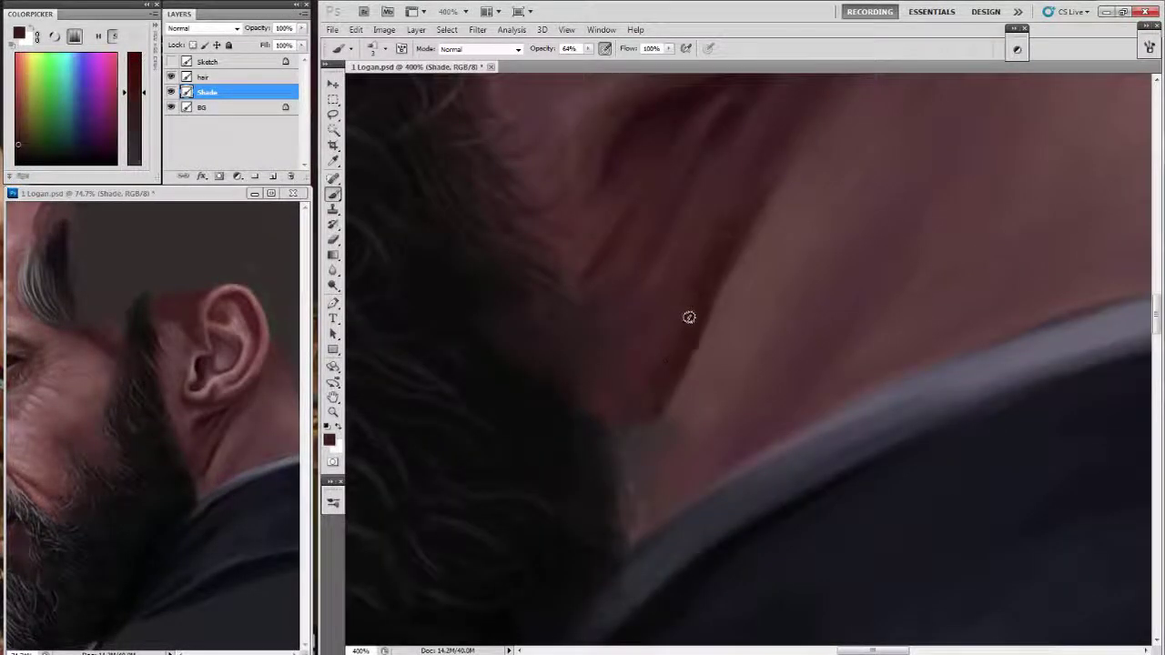
pyautogui.moveTo(702, 312); pyautogui.dragTo(702, 320)
pyautogui.keyDown('alt'); pyautogui.click(701, 321); pyautogui.keyUp('alt')
pyautogui.moveTo(652, 432); pyautogui.dragTo(663, 398)
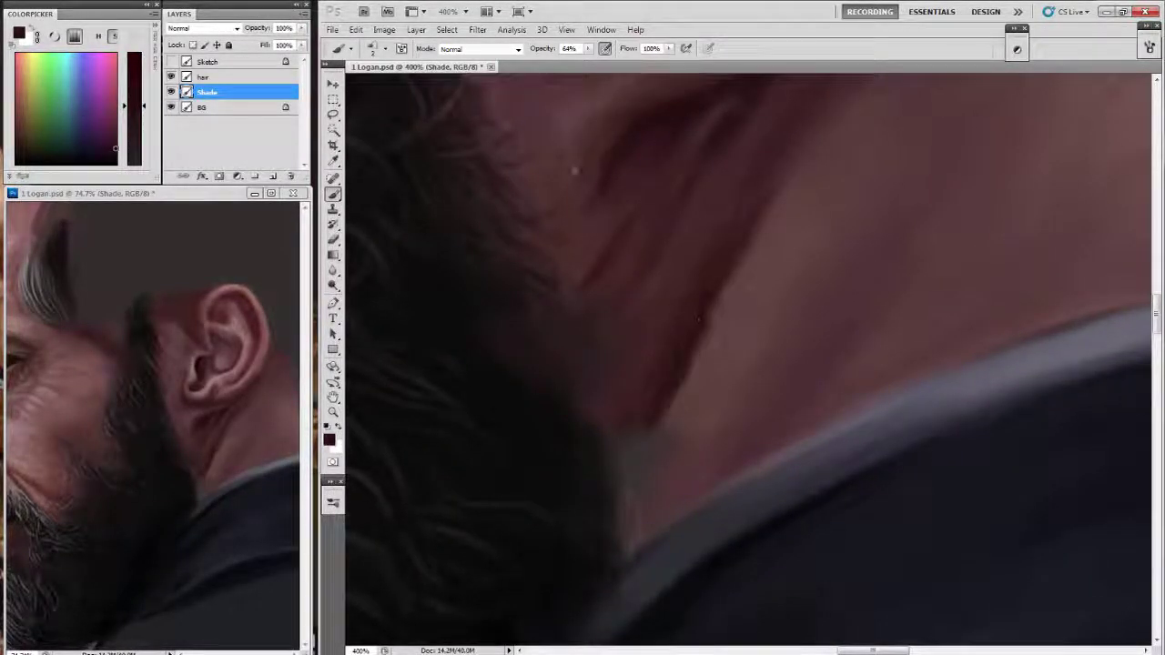
# Darken the neck crease beside the hair and touch up shading above the collar.
pyautogui.keyDown('alt'); pyautogui.click(710, 164); pyautogui.keyUp('alt')
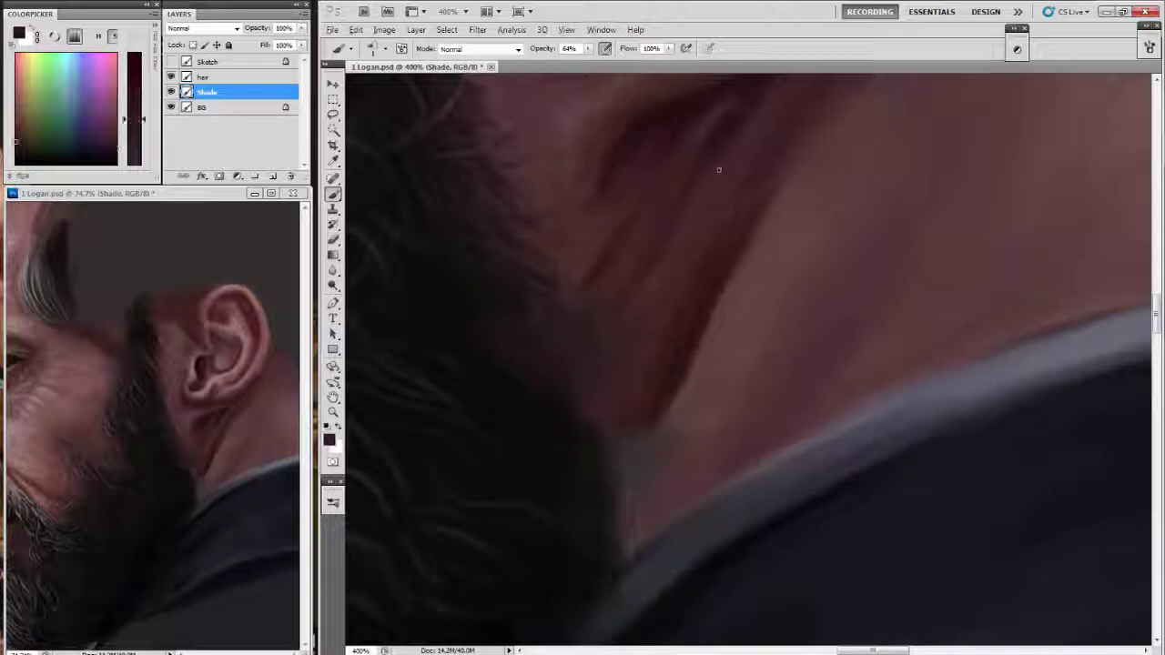
pyautogui.moveTo(713, 191); pyautogui.dragTo(694, 210)
pyautogui.keyDown('alt'); pyautogui.click(585, 359); pyautogui.keyUp('alt')
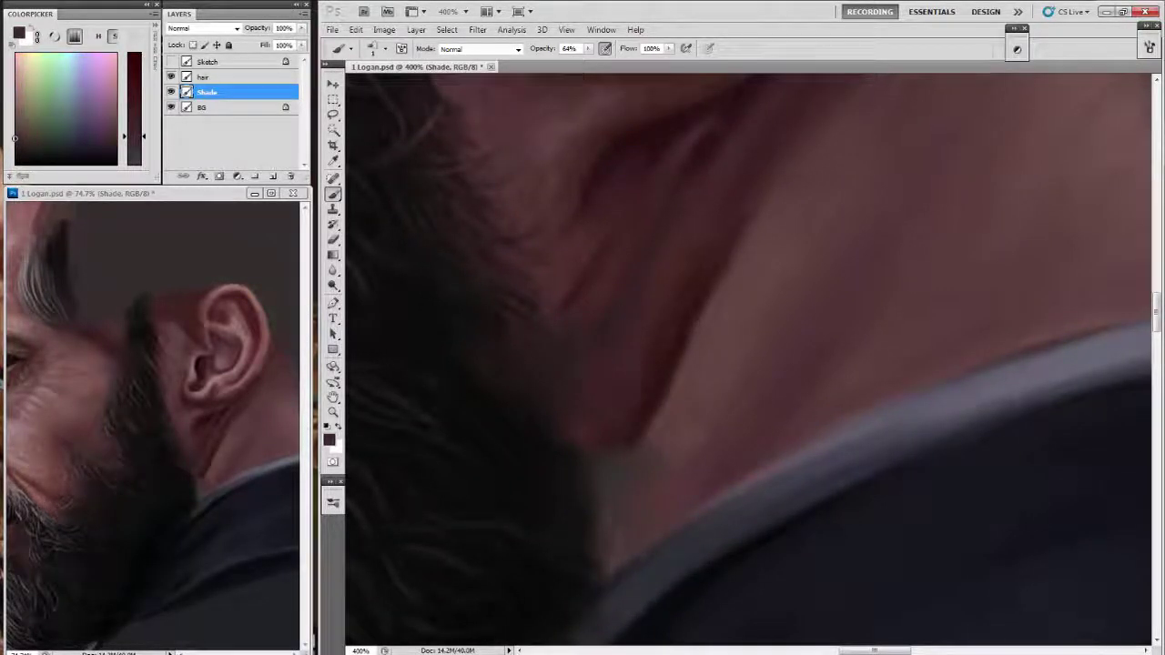
pyautogui.moveTo(733, 255); pyautogui.dragTo(669, 254)
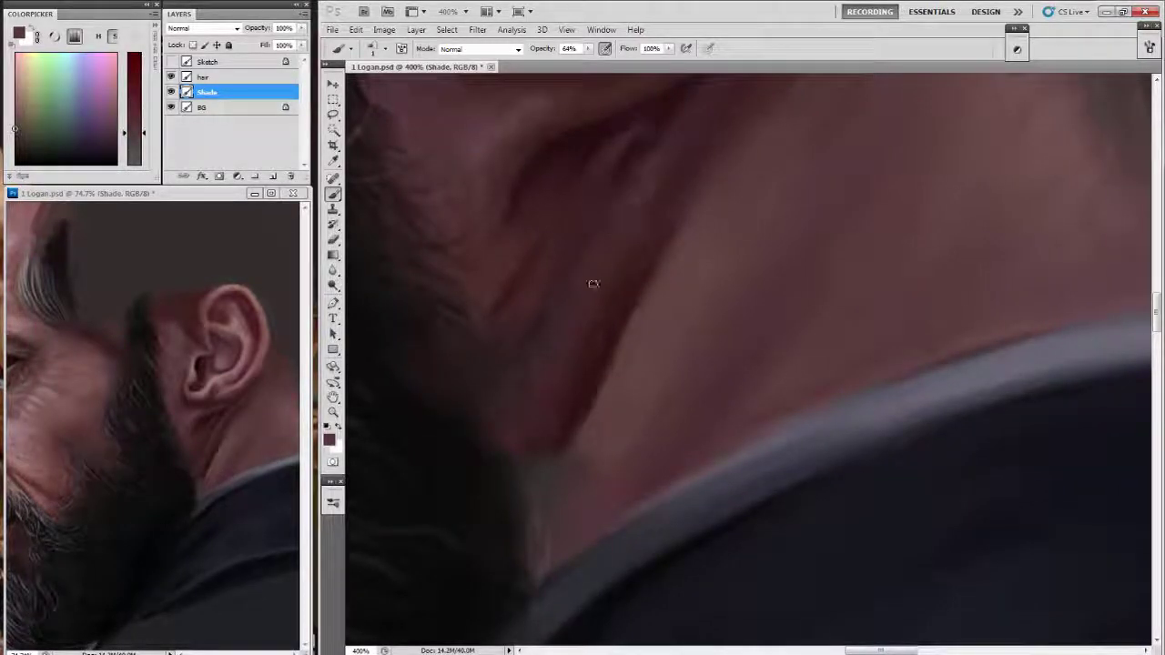
pyautogui.keyDown('alt'); pyautogui.click(528, 261); pyautogui.keyUp('alt')
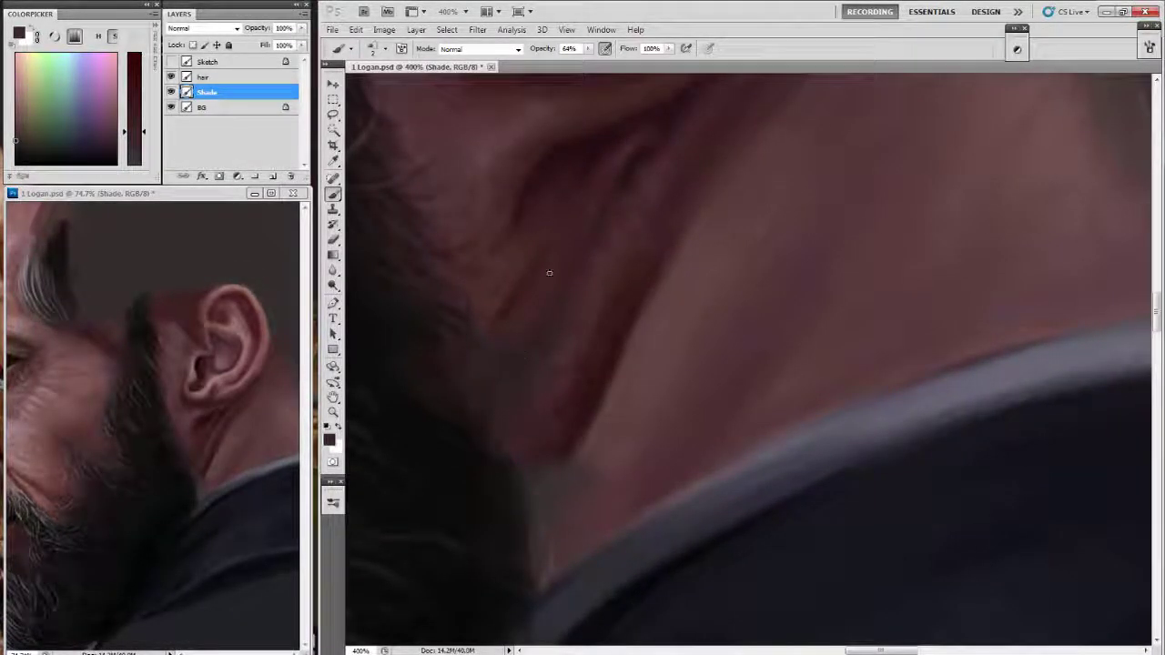
pyautogui.keyDown('alt'); pyautogui.click(566, 236); pyautogui.keyUp('alt')
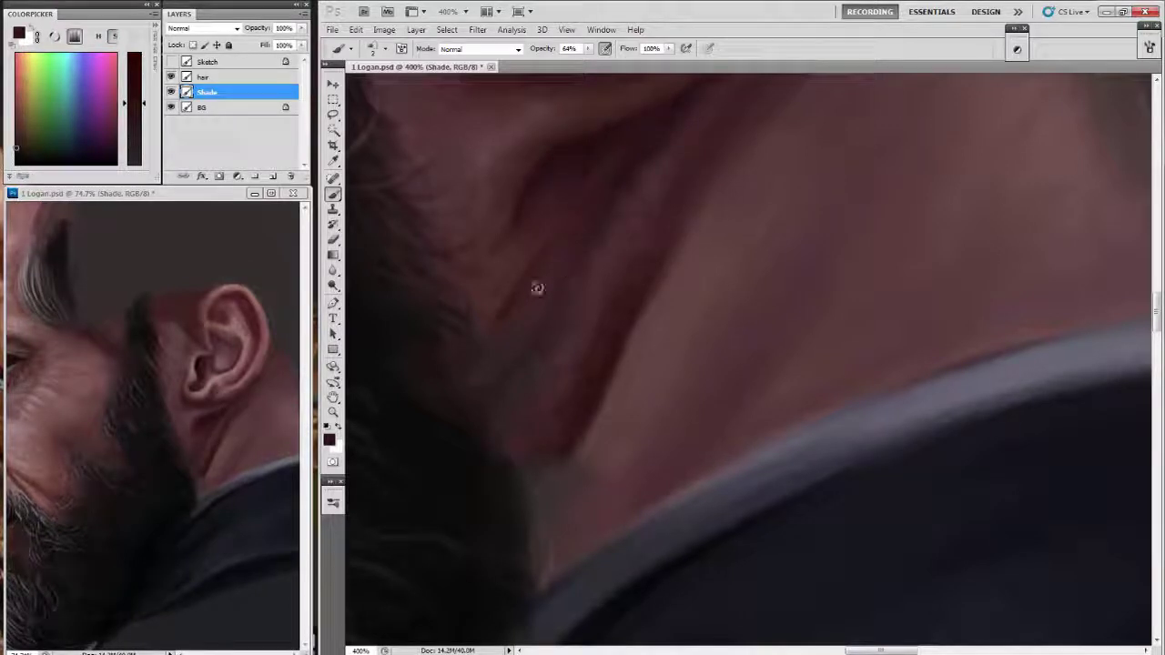
pyautogui.keyDown('alt'); pyautogui.click(494, 305); pyautogui.keyUp('alt')
pyautogui.moveTo(505, 283); pyautogui.dragTo(519, 320)
pyautogui.keyDown('alt'); pyautogui.click(501, 322); pyautogui.keyUp('alt')
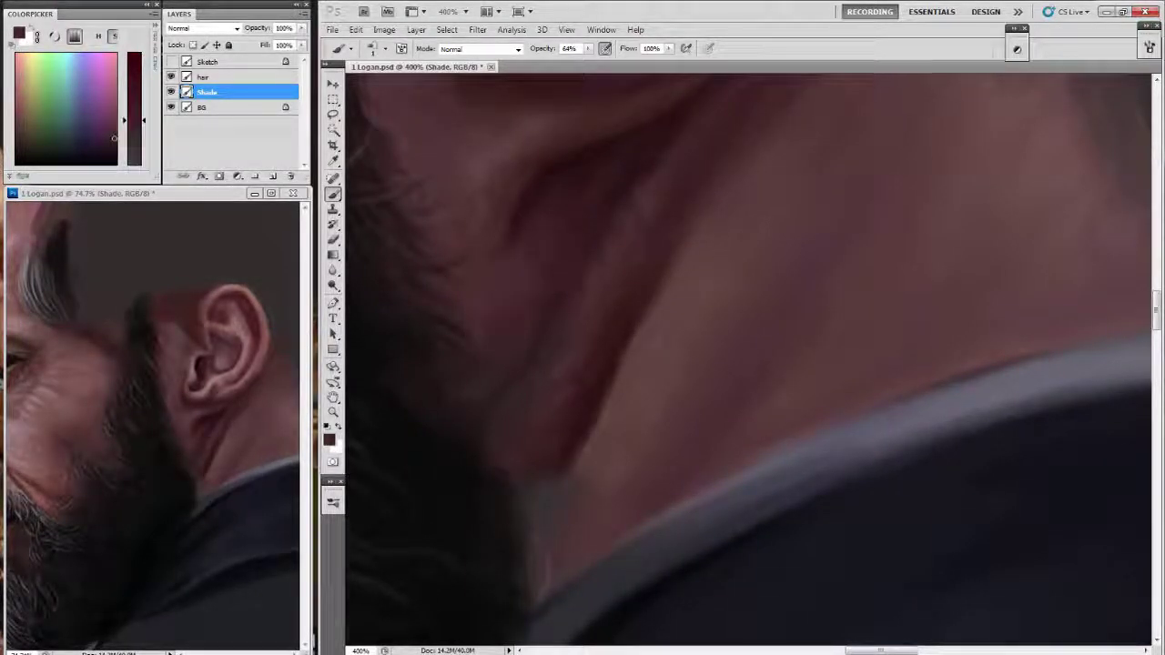
# Sample lighter and shadow skin tones from the neck and adjust the brush tip.
pyautogui.keyDown('alt'); pyautogui.click(556, 330); pyautogui.keyUp('alt')
pyautogui.keyDown('alt'); pyautogui.click(514, 256); pyautogui.keyUp('alt')
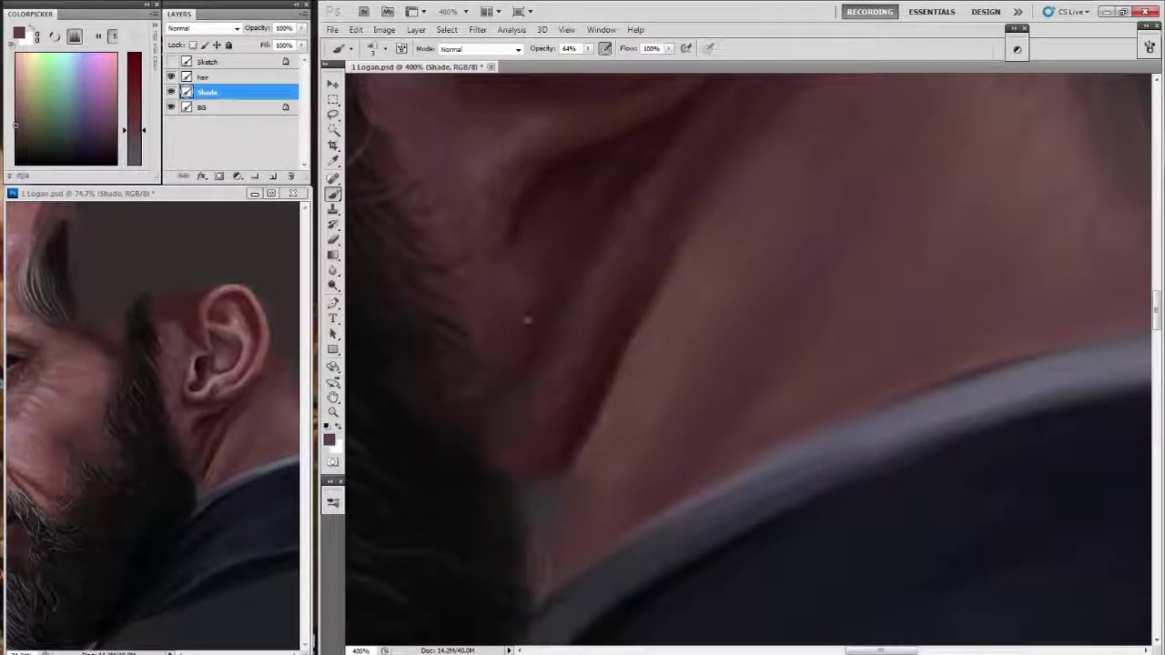
pyautogui.moveTo(520, 198); pyautogui.dragTo(575, 243)
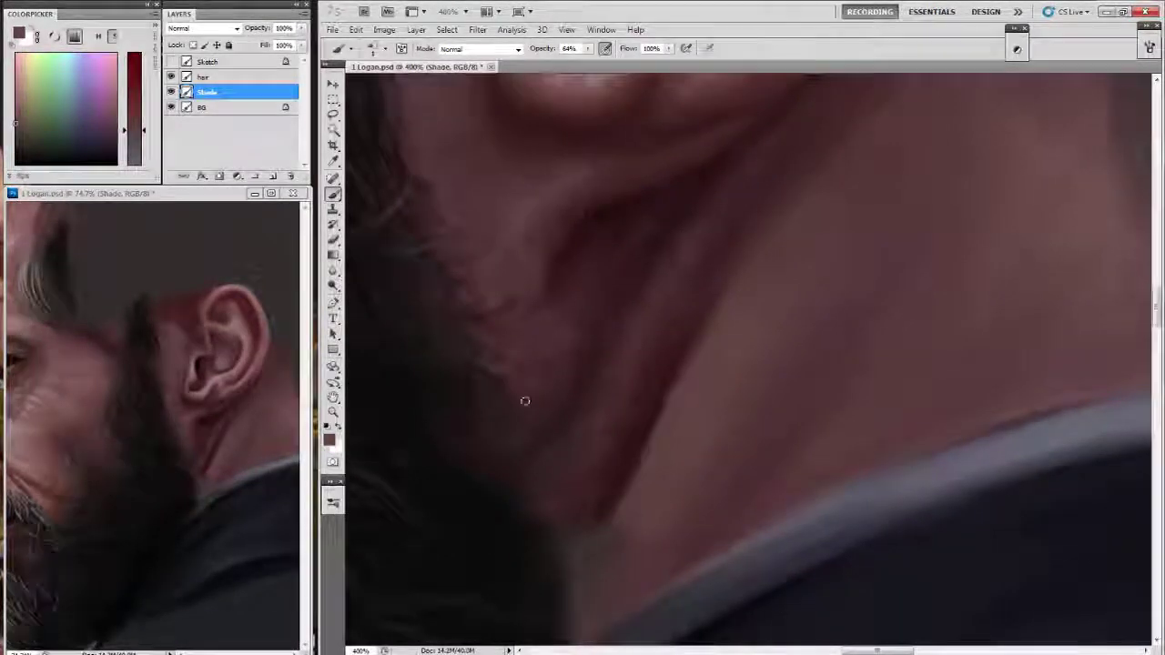
pyautogui.moveTo(523, 397); pyautogui.dragTo(465, 288)
pyautogui.keyDown('alt'); pyautogui.click(451, 382); pyautogui.keyUp('alt')
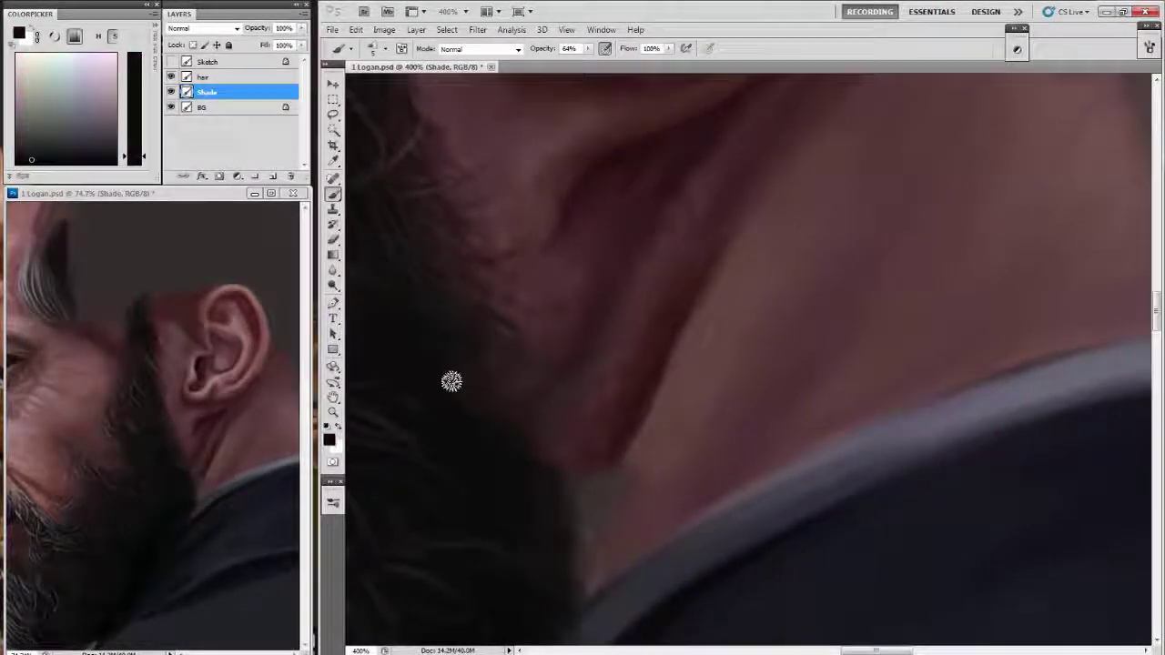
pyautogui.click(379, 48)
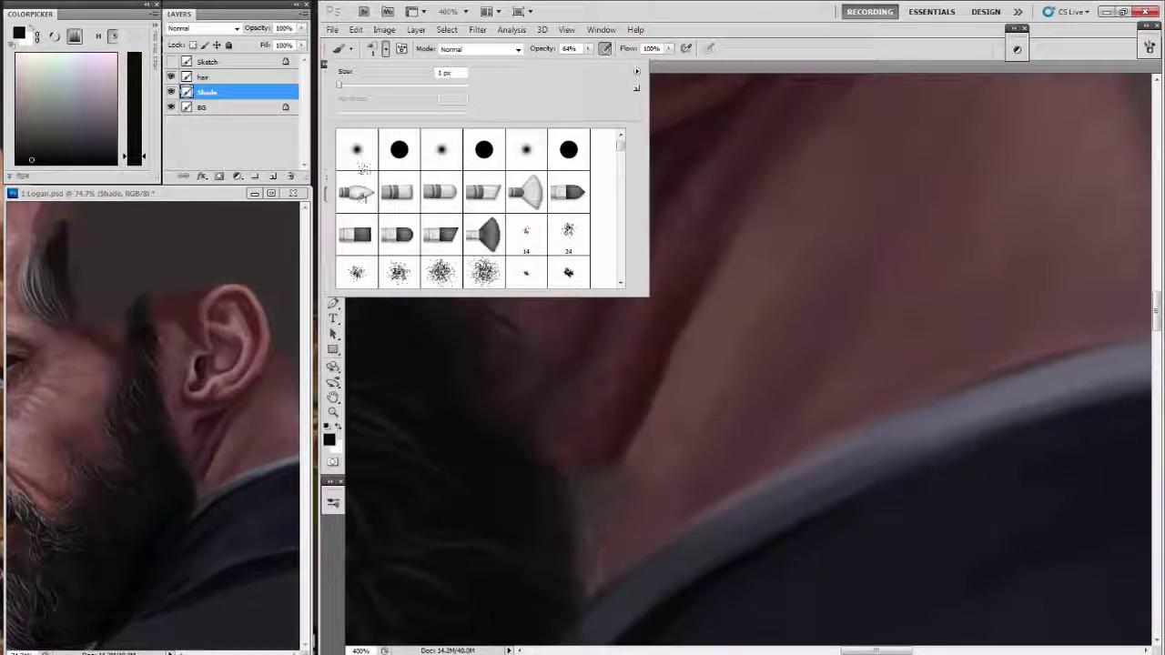
pyautogui.press('Return')
pyautogui.moveTo(531, 263); pyautogui.dragTo(519, 141)
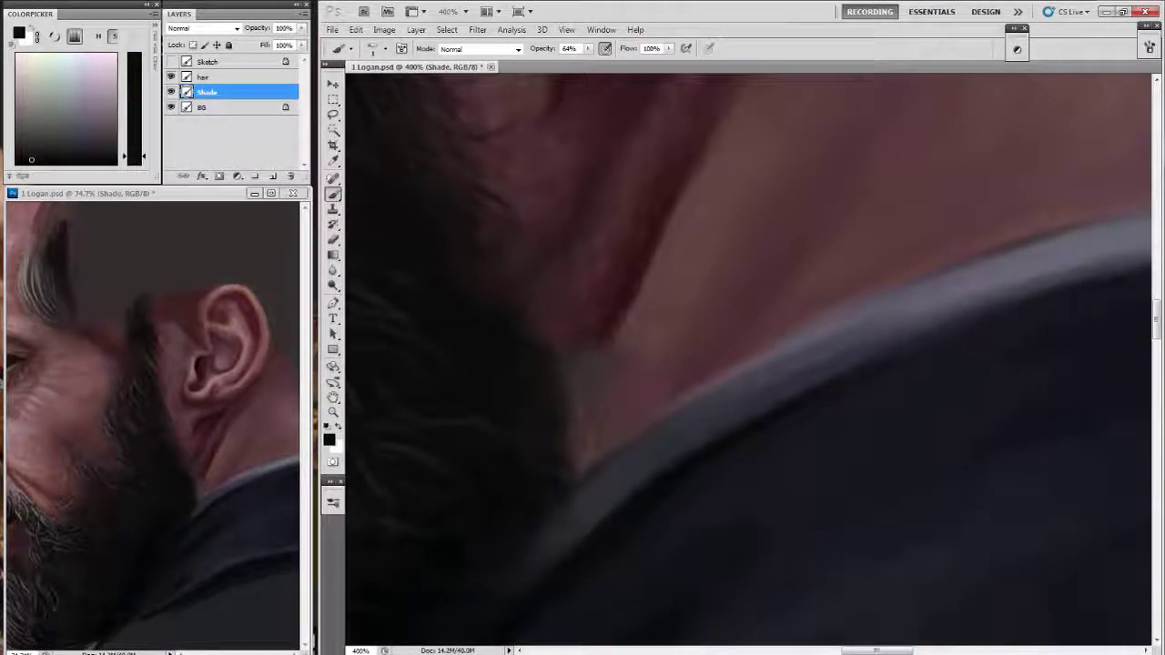
pyautogui.scroll(2, 491, 309)
pyautogui.keyDown('alt'); pyautogui.click(497, 328); pyautogui.keyUp('alt')
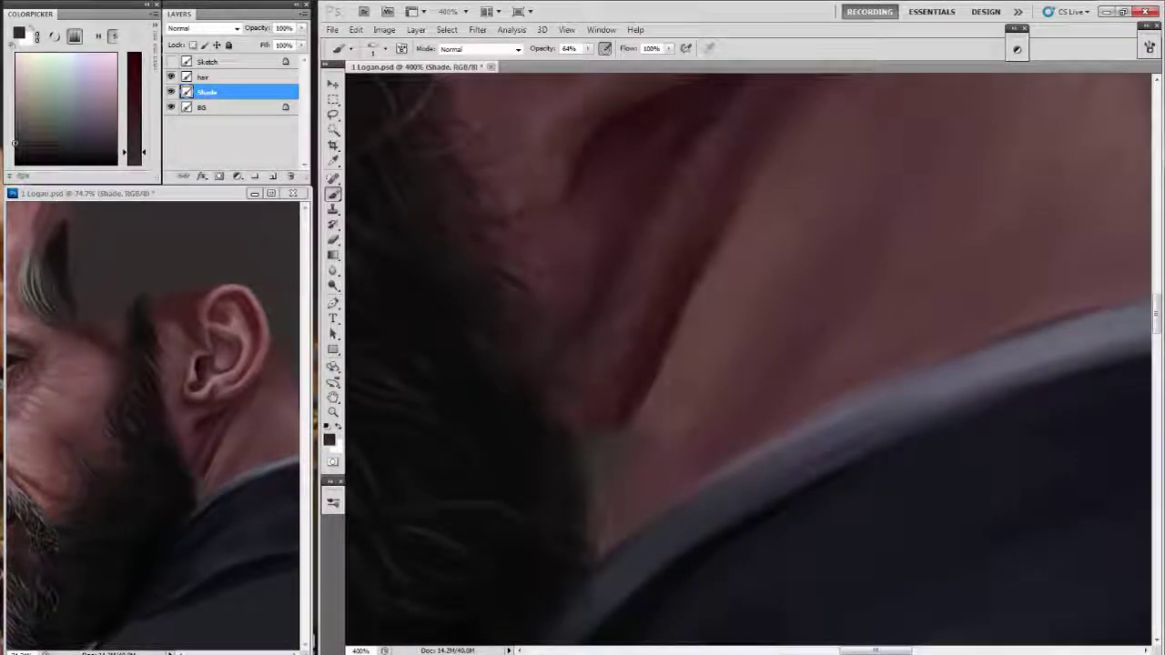
# Sample a neck colour, switch to the hair layer and repaint the neck's dark edge.
pyautogui.moveTo(502, 218); pyautogui.dragTo(528, 182)
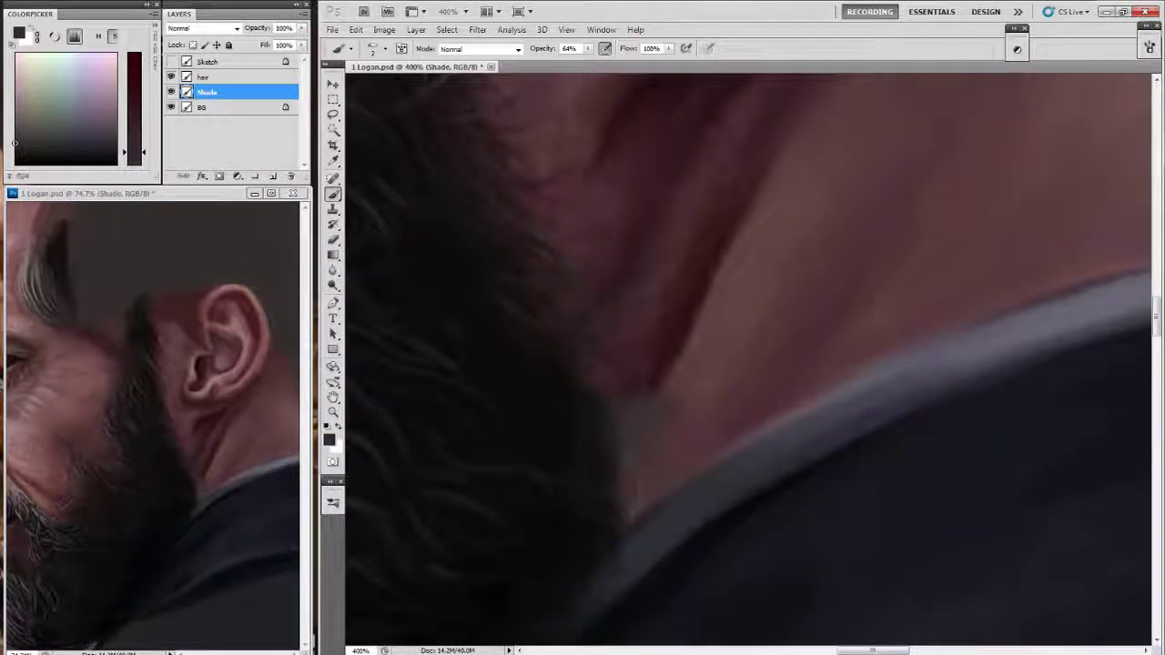
pyautogui.moveTo(572, 374); pyautogui.dragTo(588, 377)
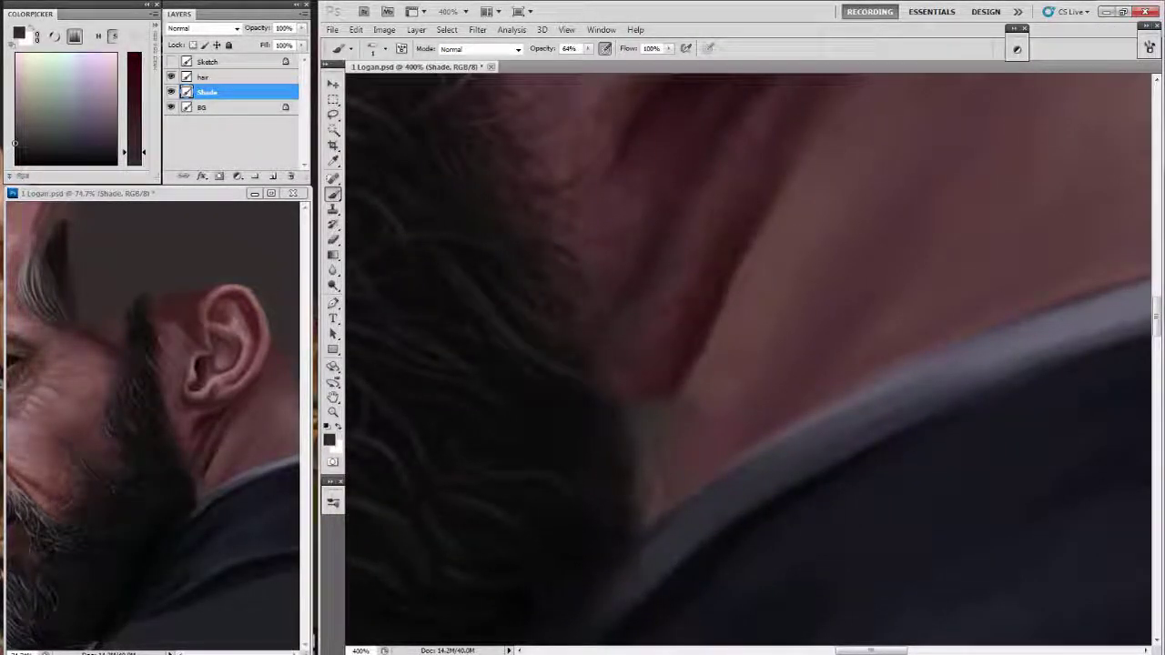
pyautogui.moveTo(587, 227); pyautogui.dragTo(593, 265)
pyautogui.keyDown('alt'); pyautogui.click(592, 266); pyautogui.keyUp('alt')
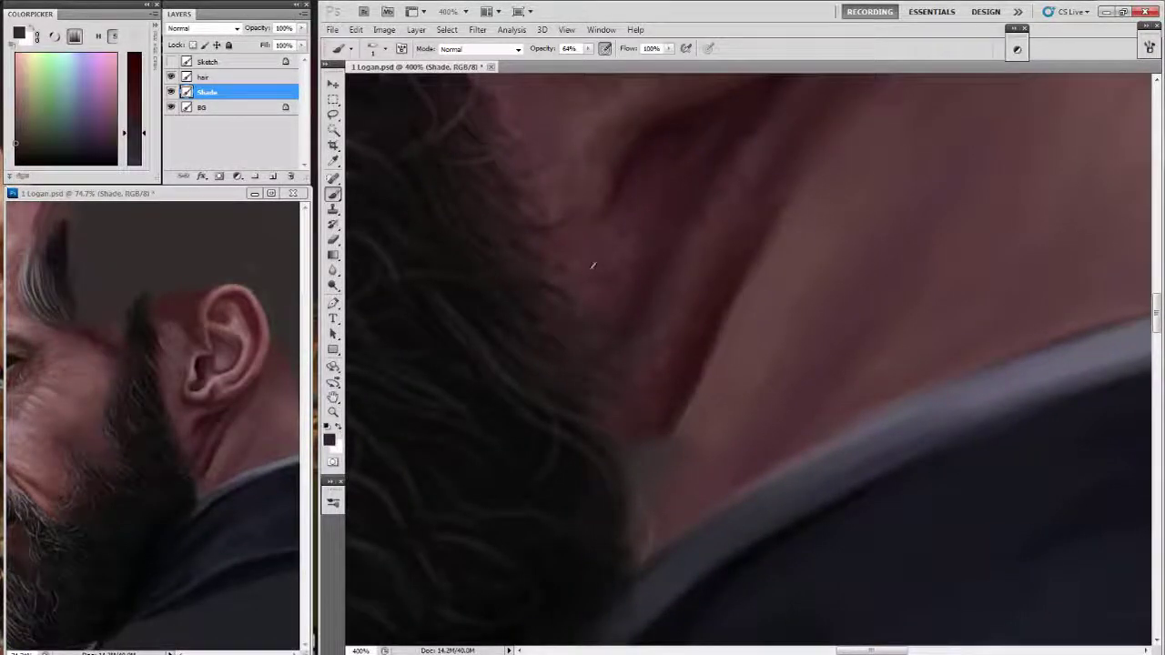
pyautogui.scroll(-2, 593, 265)
pyautogui.keyDown('alt'); pyautogui.click(588, 220); pyautogui.keyUp('alt')
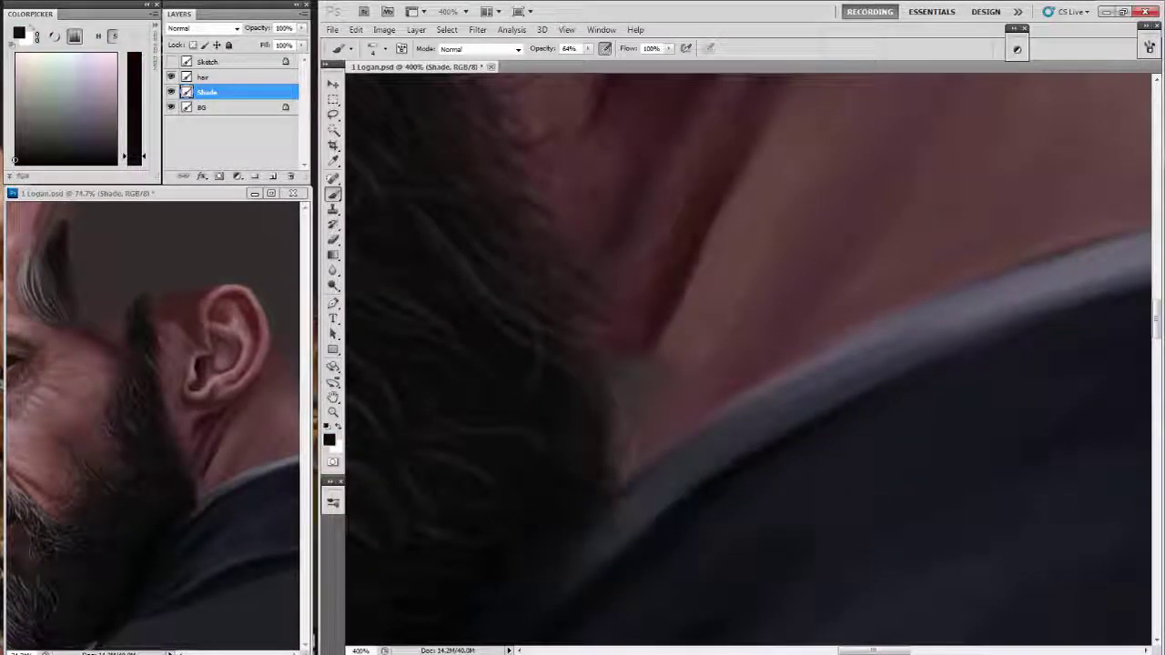
pyautogui.click(203, 76)
pyautogui.moveTo(801, 82); pyautogui.dragTo(670, 346)
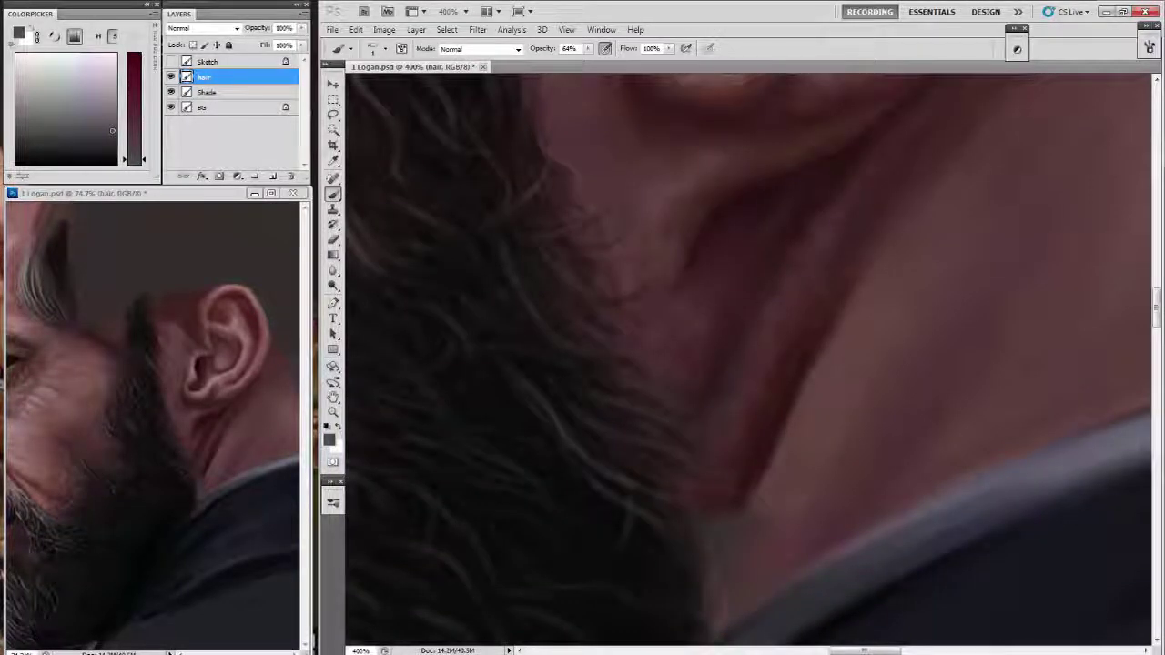
# Sample dark brown and beard tones along the hair and neck, then reselect the hair layer.
pyautogui.moveTo(559, 209); pyautogui.dragTo(614, 364)
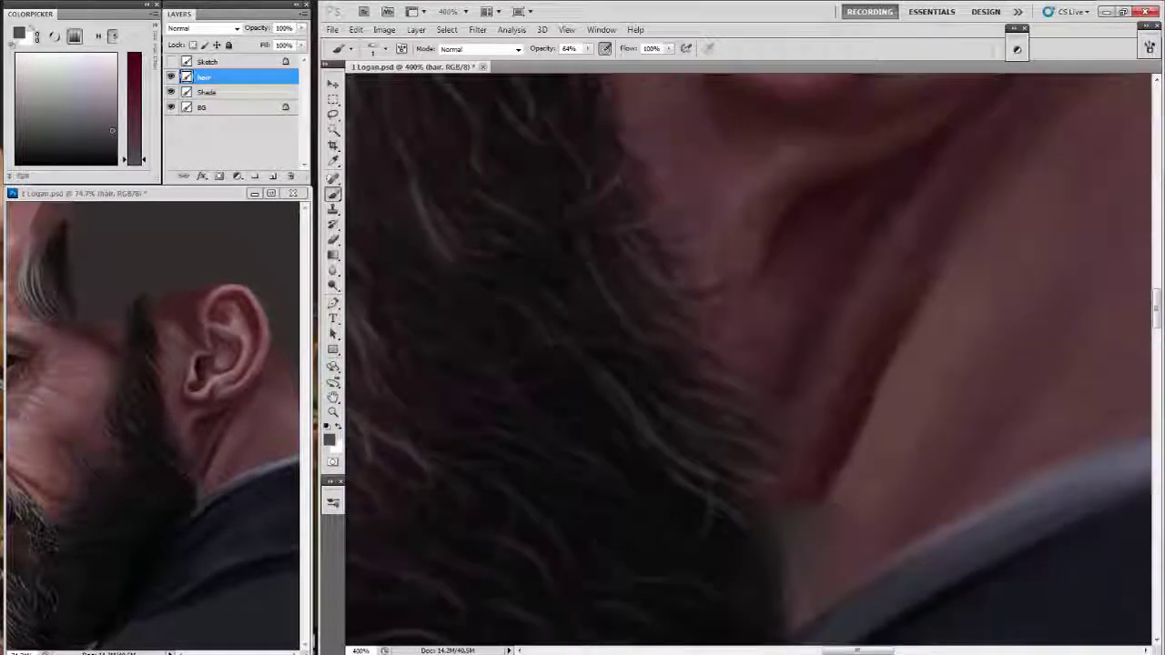
pyautogui.scroll(-2, 747, 364)
pyautogui.keyDown('alt'); pyautogui.click(55, 306); pyautogui.keyUp('alt')
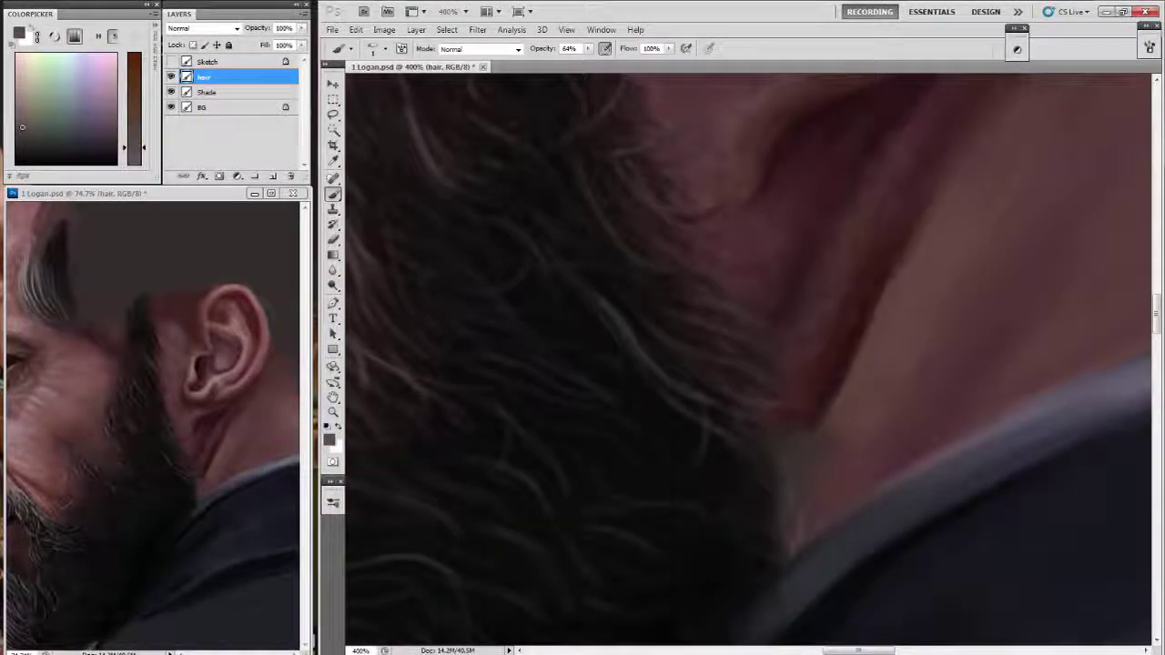
pyautogui.scroll(-1, 747, 364)
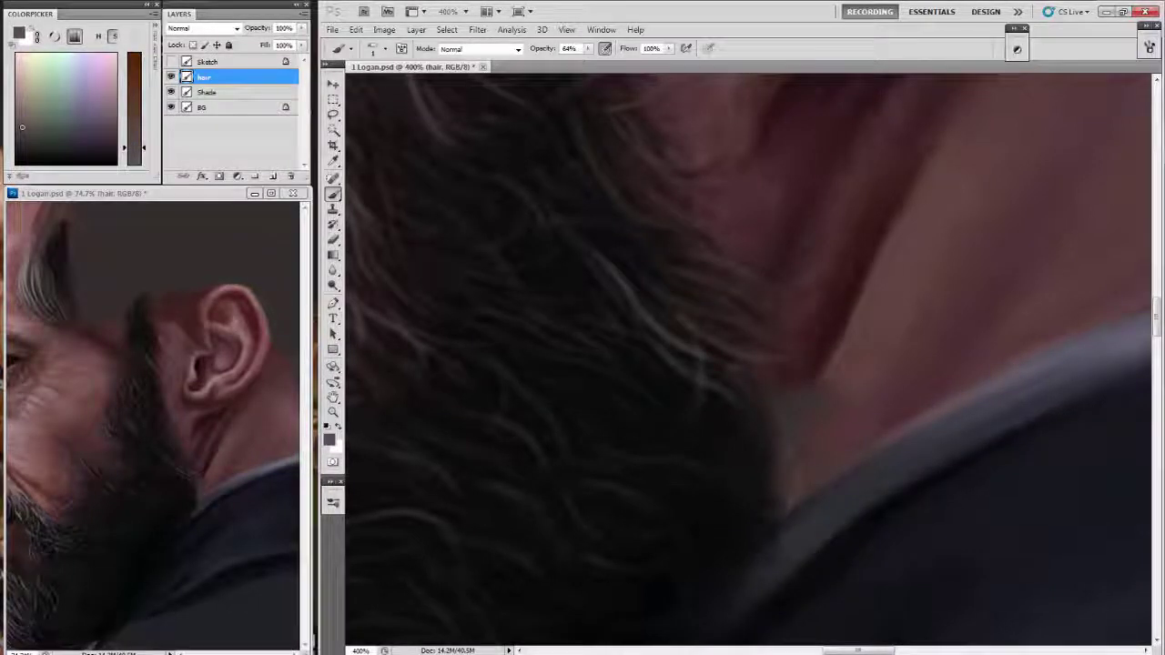
pyautogui.moveTo(491, 264); pyautogui.dragTo(580, 371)
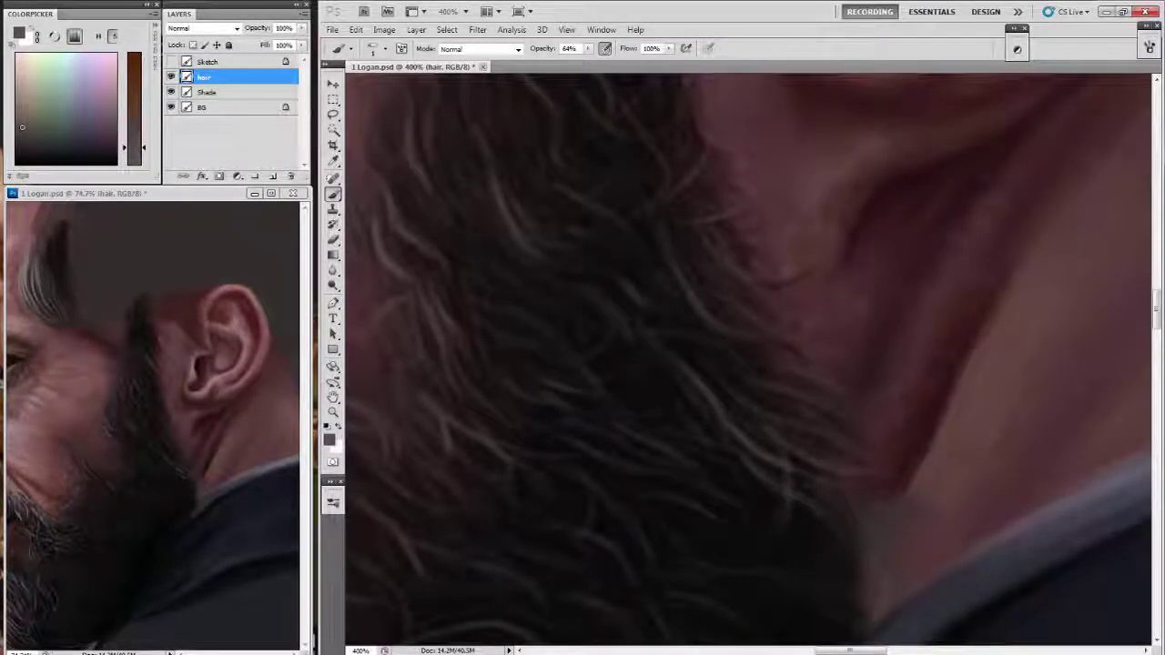
pyautogui.moveTo(625, 483); pyautogui.dragTo(635, 375)
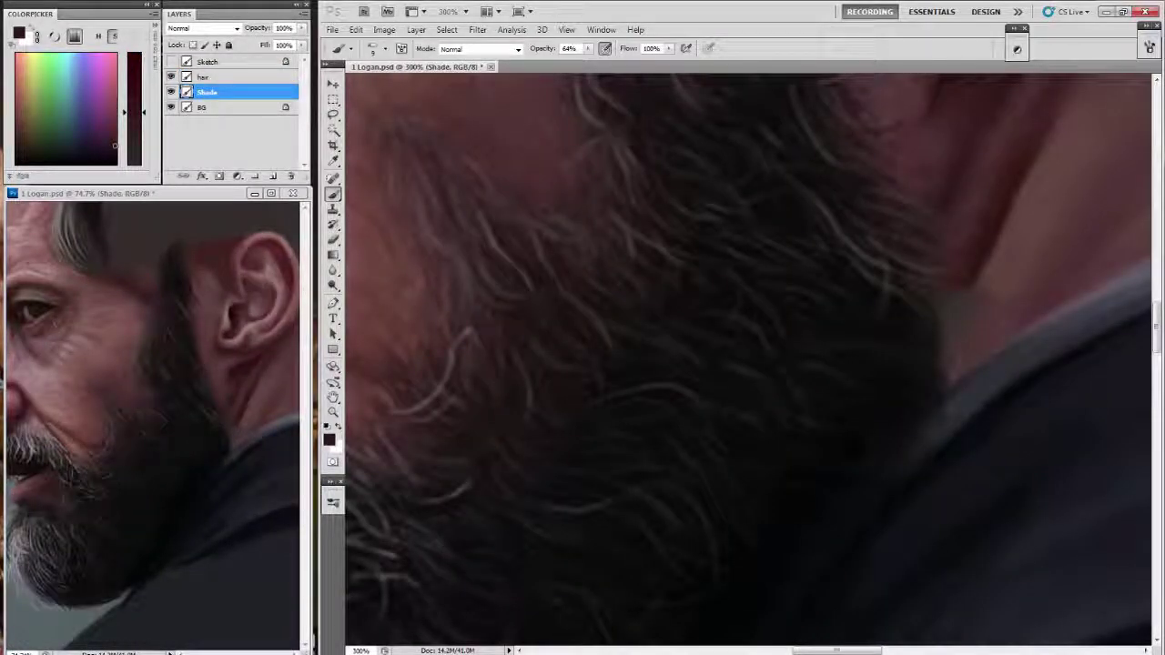
pyautogui.keyDown('alt'); pyautogui.click(723, 309); pyautogui.keyUp('alt')
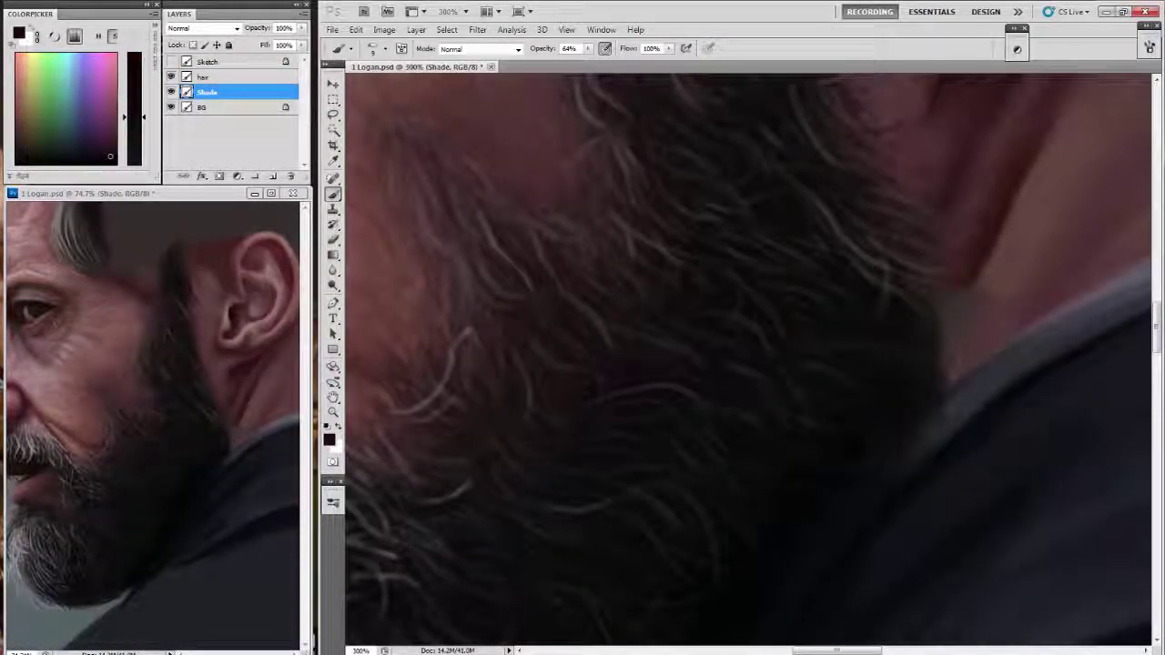
pyautogui.moveTo(693, 190)
pyautogui.mouseDown()
pyautogui.moveTo(610, 263)
pyautogui.moveTo(593, 265)
pyautogui.mouseUp()
pyautogui.hotkey('alt', ']')
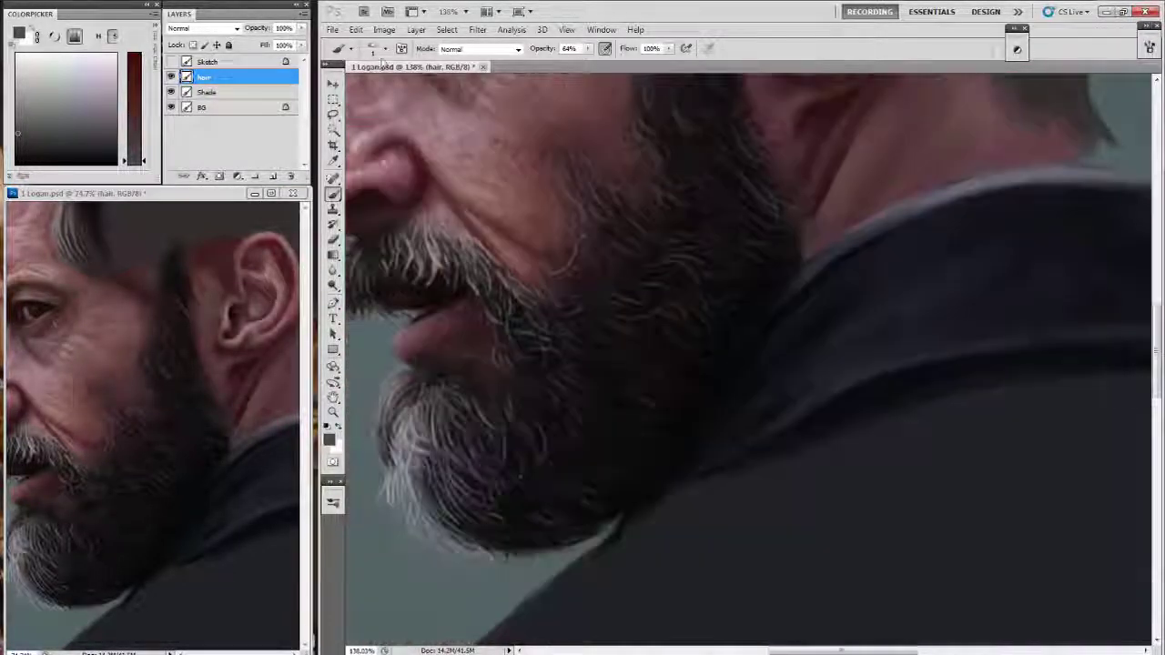
# Choose the fan-shaped brush tip and lower its opacity.
pyautogui.click(381, 48)
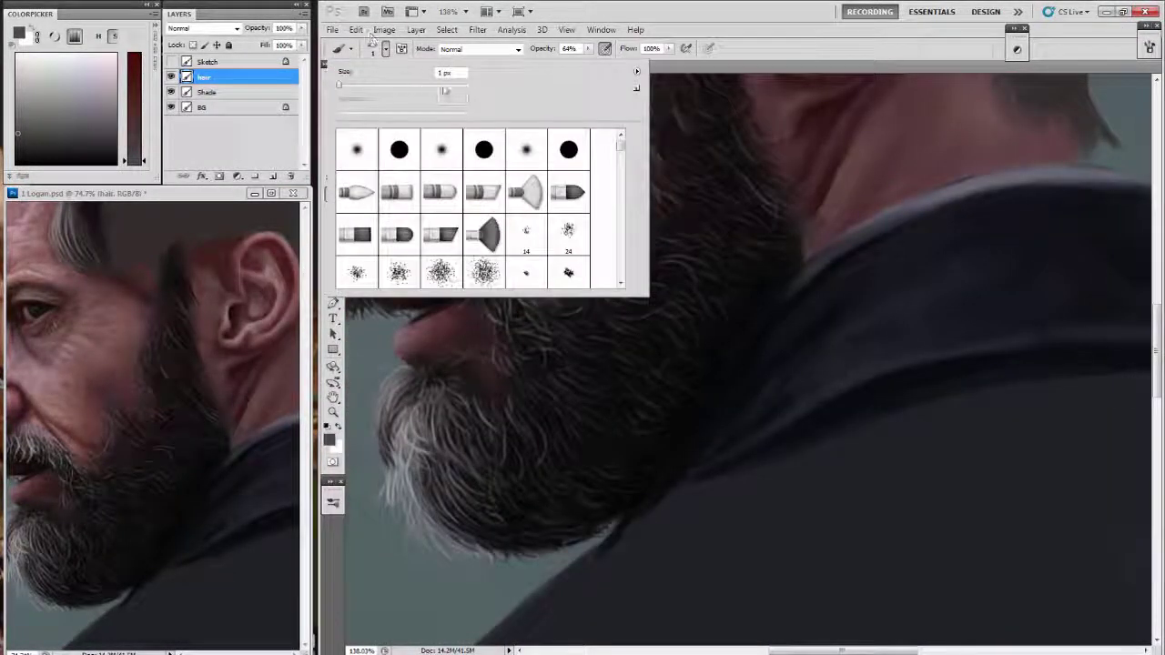
pyautogui.click(526, 191)
pyautogui.press('Return')
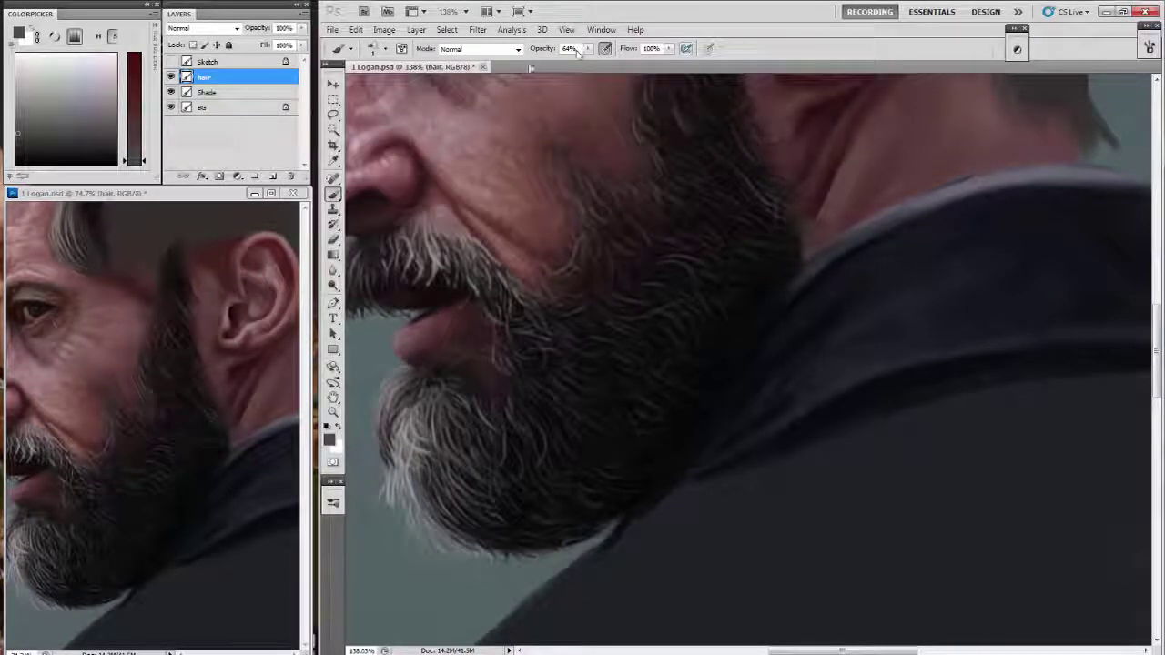
pyautogui.press('0')
pyautogui.press('3')
pyautogui.press('2')
pyautogui.press('6')
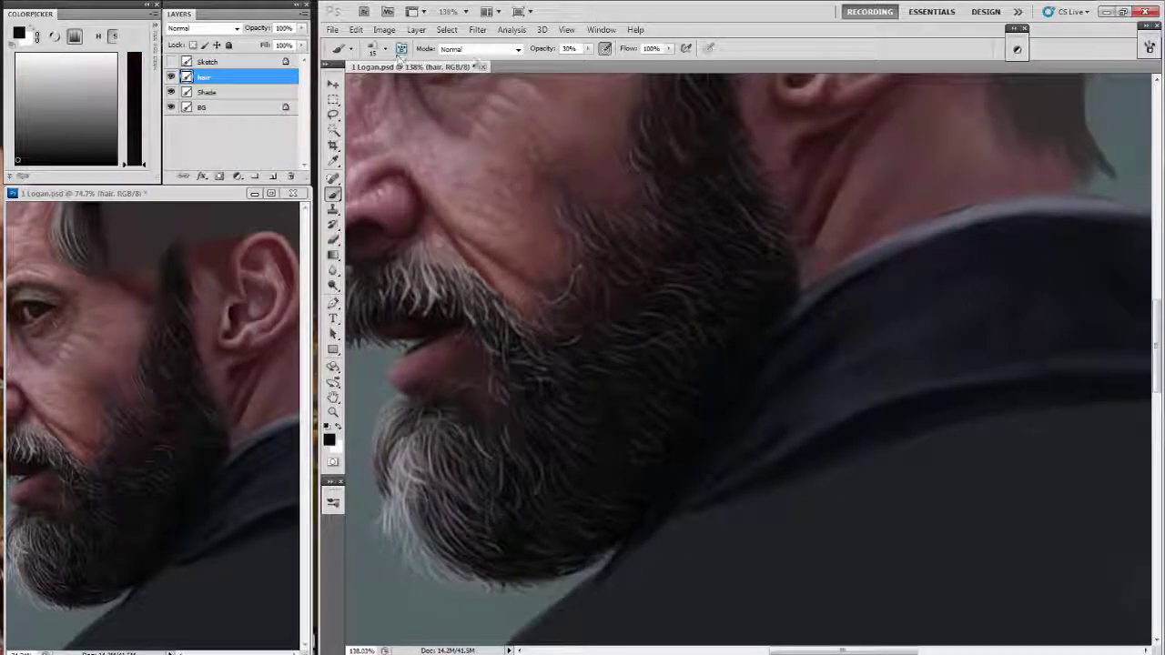
# Try Overlay and Multiply blend modes, return the brush to Normal, and zoom in on the neck.
pyautogui.click(480, 48)
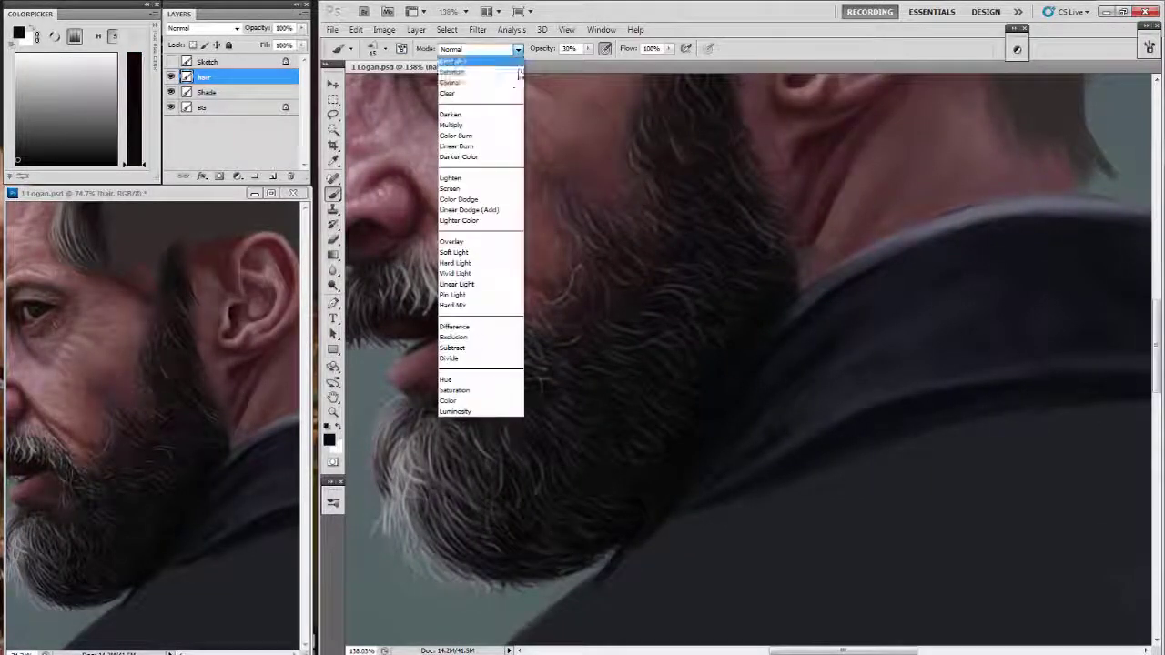
pyautogui.click(482, 237)
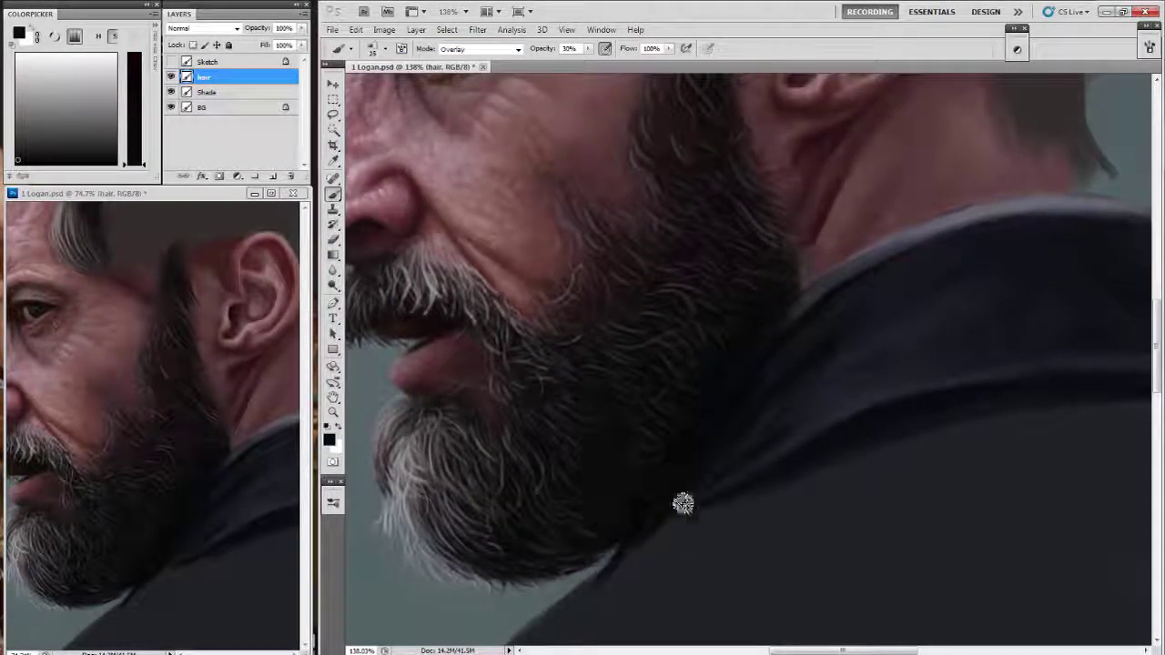
pyautogui.click(480, 48)
pyautogui.click(482, 107)
pyautogui.scroll(2, 710, 405)
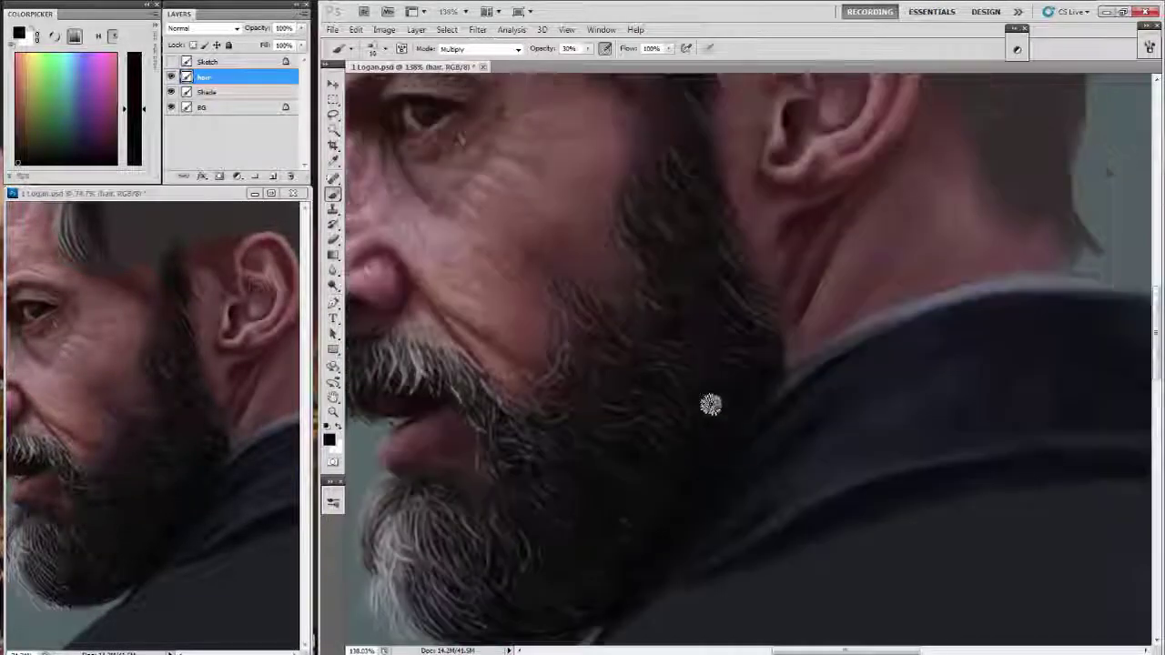
pyautogui.scroll(-1, 710, 405)
pyautogui.scroll(2, 767, 213)
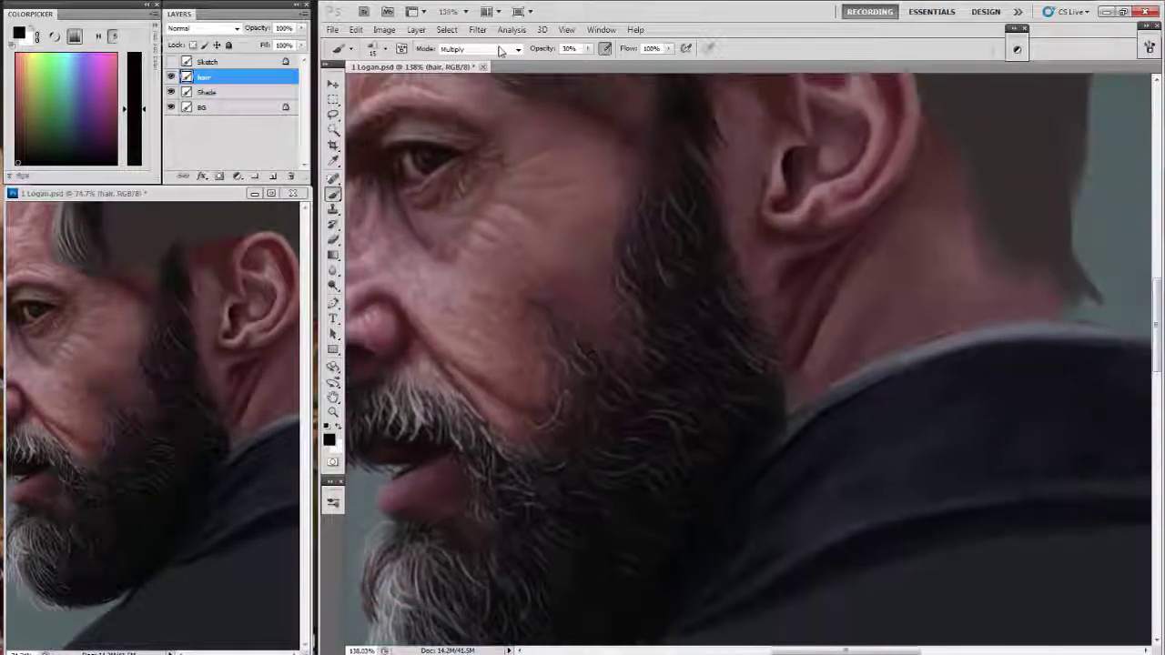
pyautogui.click(500, 50)
pyautogui.click(464, 60)
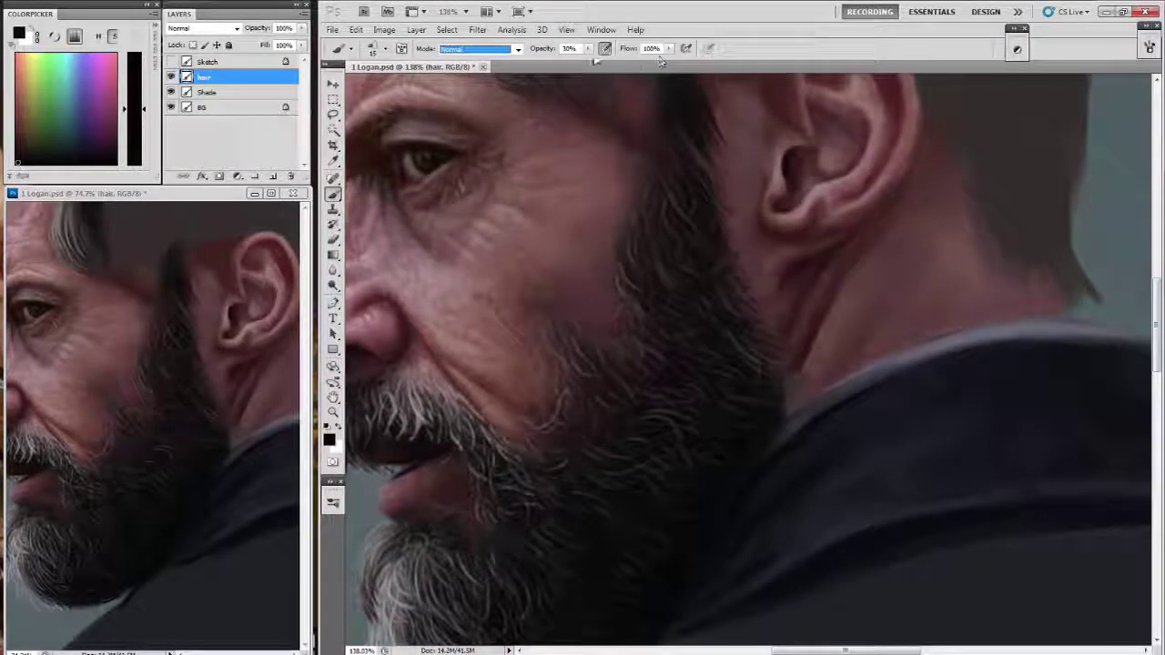
pyautogui.moveTo(541, 51); pyautogui.dragTo(558, 51)
# With the brush at 55% opacity, paint neck skin over the collar edge using sampled dark-red tones.
pyautogui.scroll(3, 628, 312)
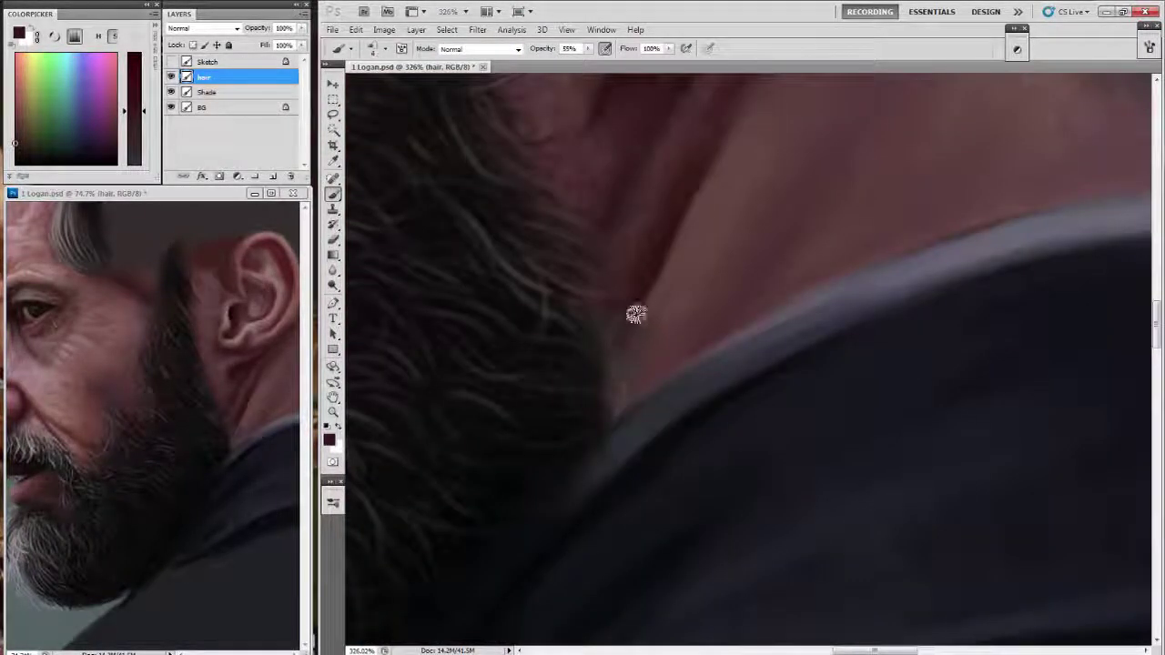
pyautogui.hotkey('alt', '[')
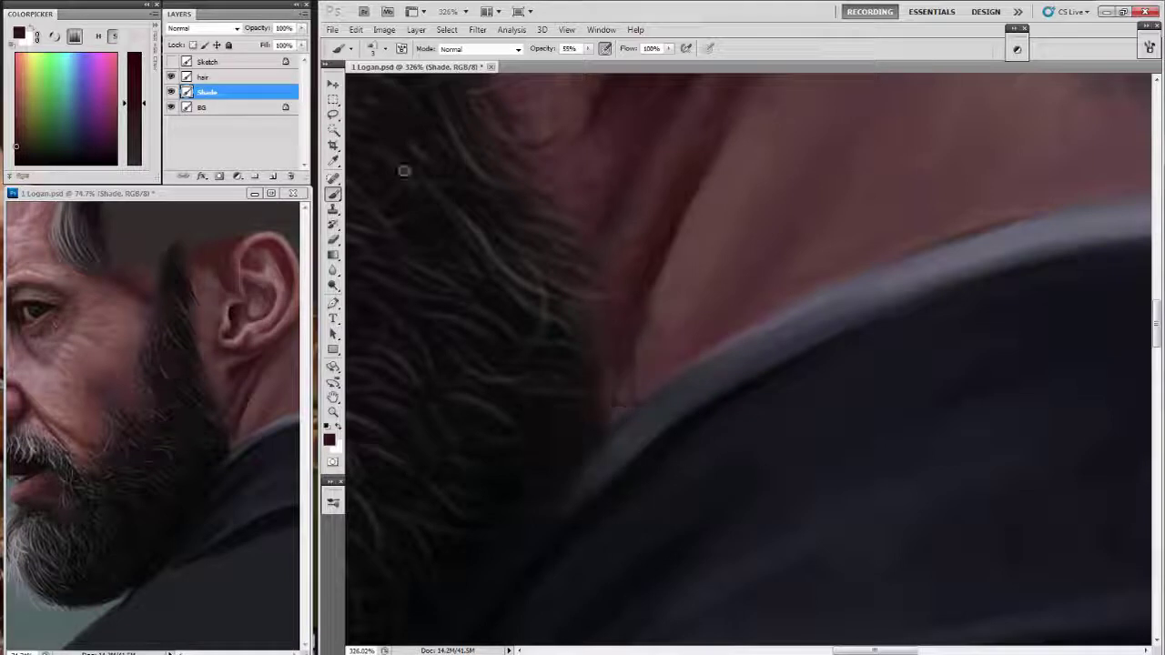
pyautogui.moveTo(622, 410)
pyautogui.mouseDown()
pyautogui.moveTo(564, 374)
pyautogui.moveTo(606, 268)
pyautogui.mouseUp()
pyautogui.moveTo(586, 359); pyautogui.dragTo(615, 301)
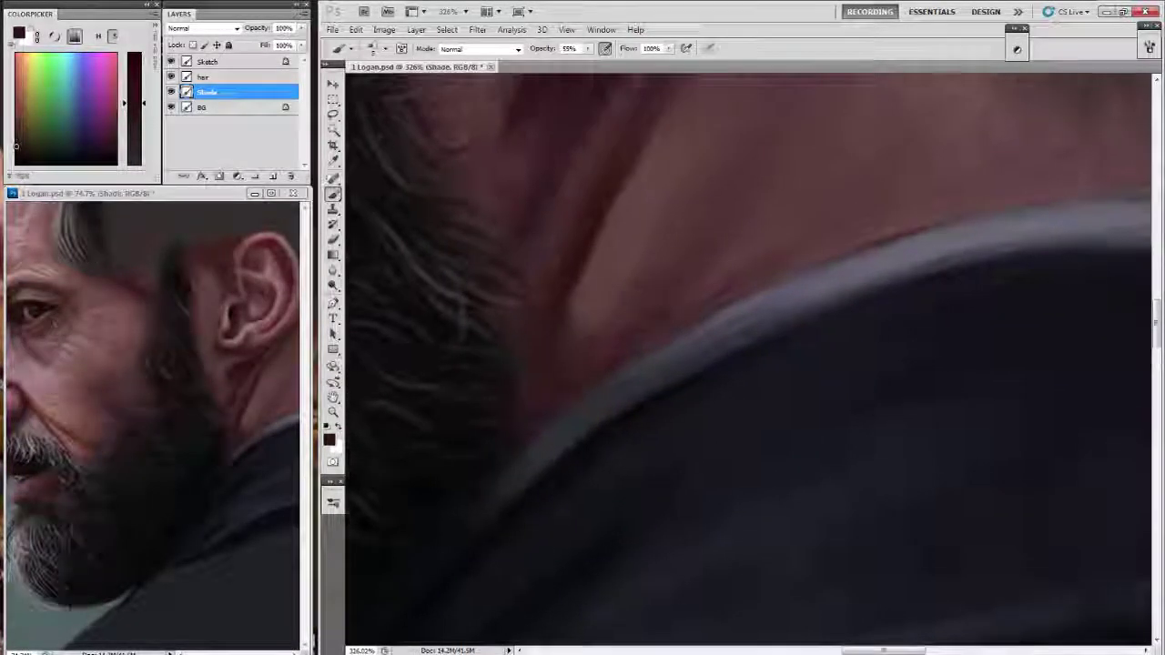
pyautogui.keyDown('alt'); pyautogui.click(577, 261); pyautogui.keyUp('alt')
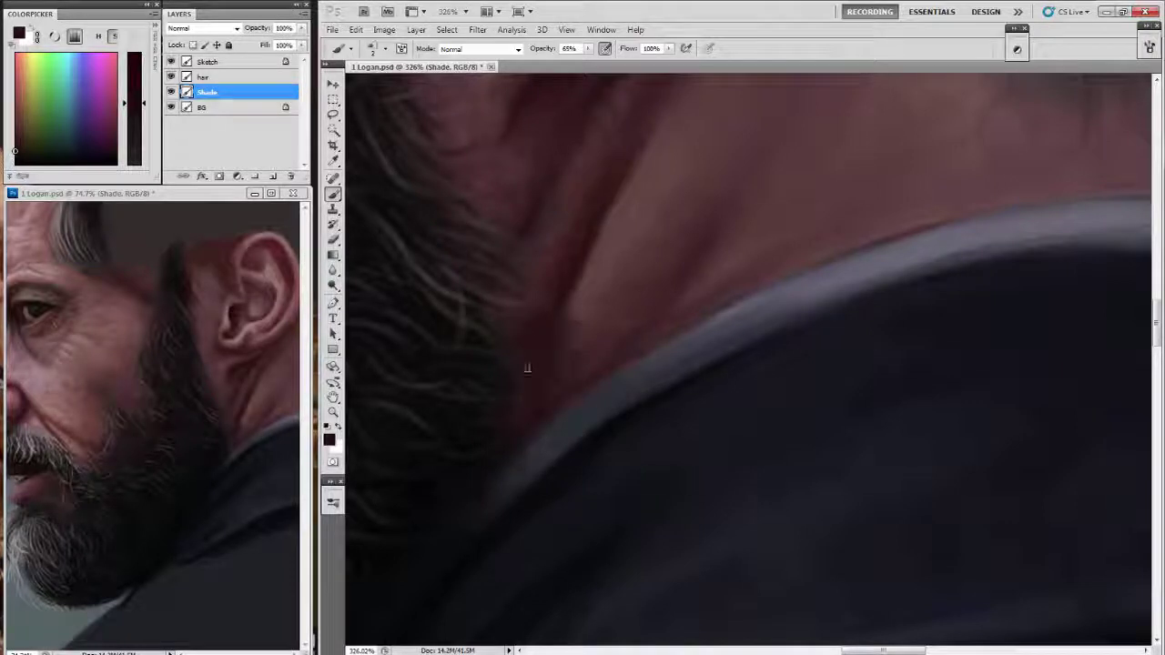
pyautogui.keyDown('alt'); pyautogui.click(534, 416); pyautogui.keyUp('alt')
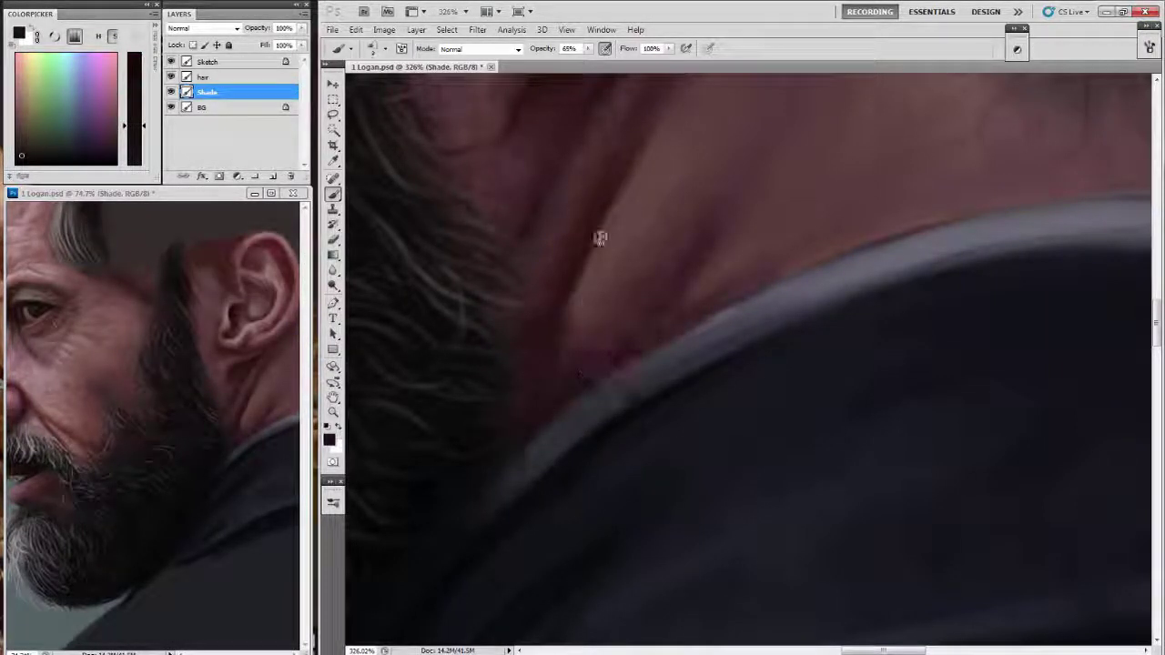
pyautogui.keyDown('alt'); pyautogui.click(560, 317); pyautogui.keyUp('alt')
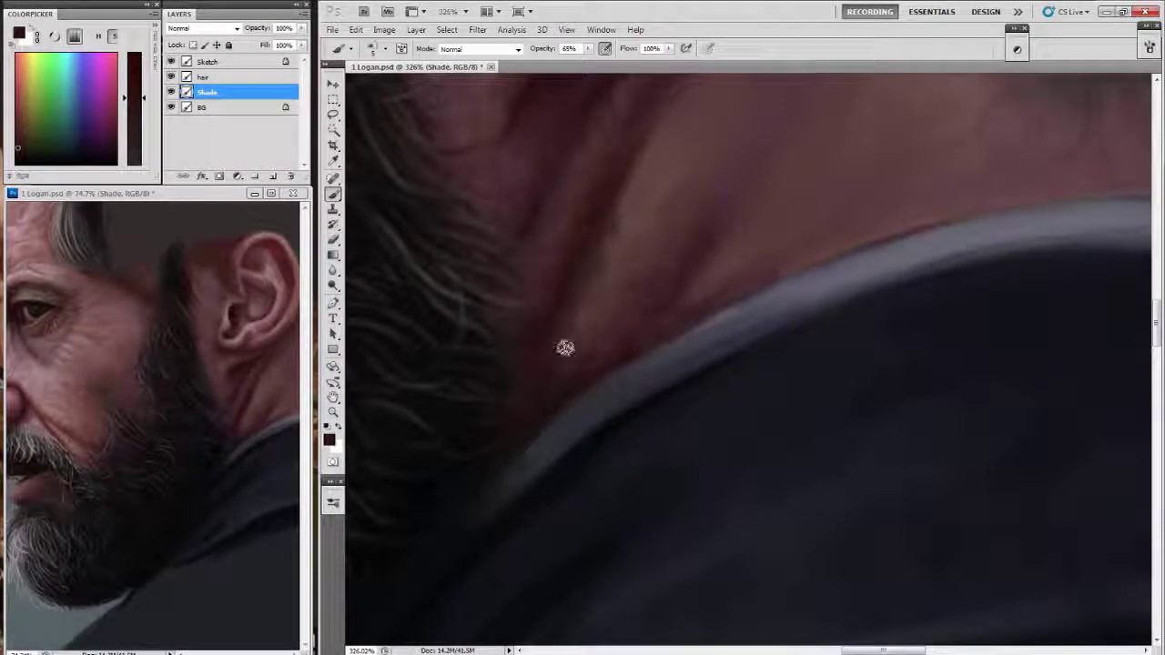
# Sample lighter skin tones from the neck fold to refine the fold shading.
pyautogui.keyDown('alt'); pyautogui.click(637, 215); pyautogui.keyUp('alt')
pyautogui.keyDown('alt'); pyautogui.click(656, 277); pyautogui.keyUp('alt')
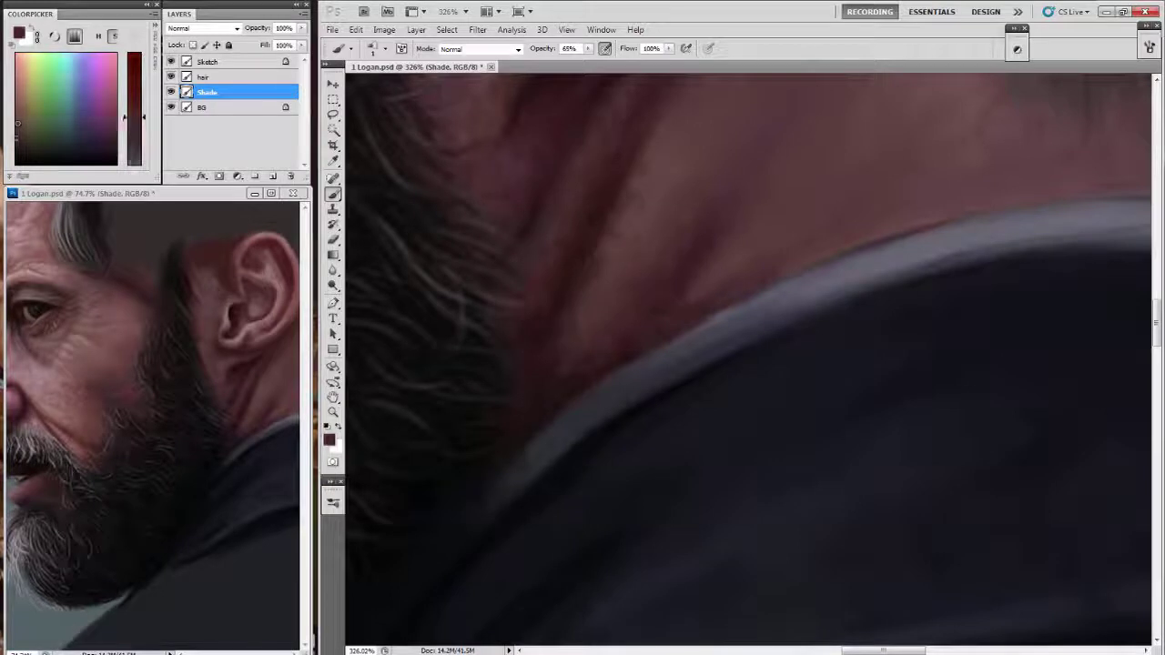
pyautogui.keyDown('alt'); pyautogui.click(637, 213); pyautogui.keyUp('alt')
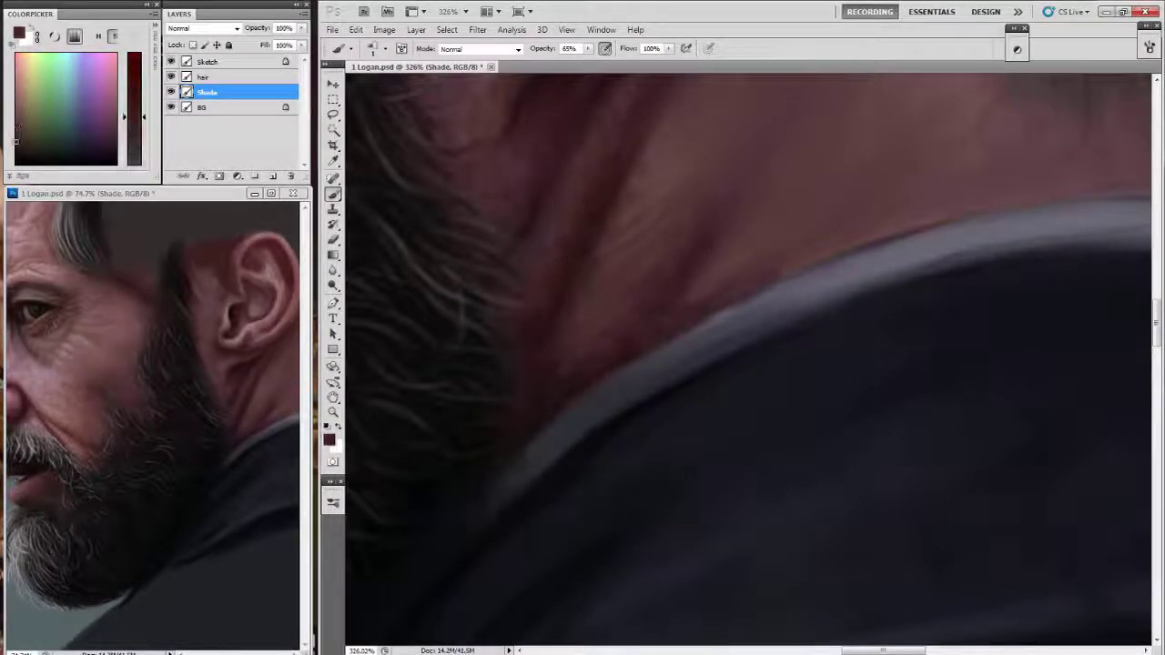
pyautogui.scroll(1, 746, 364)
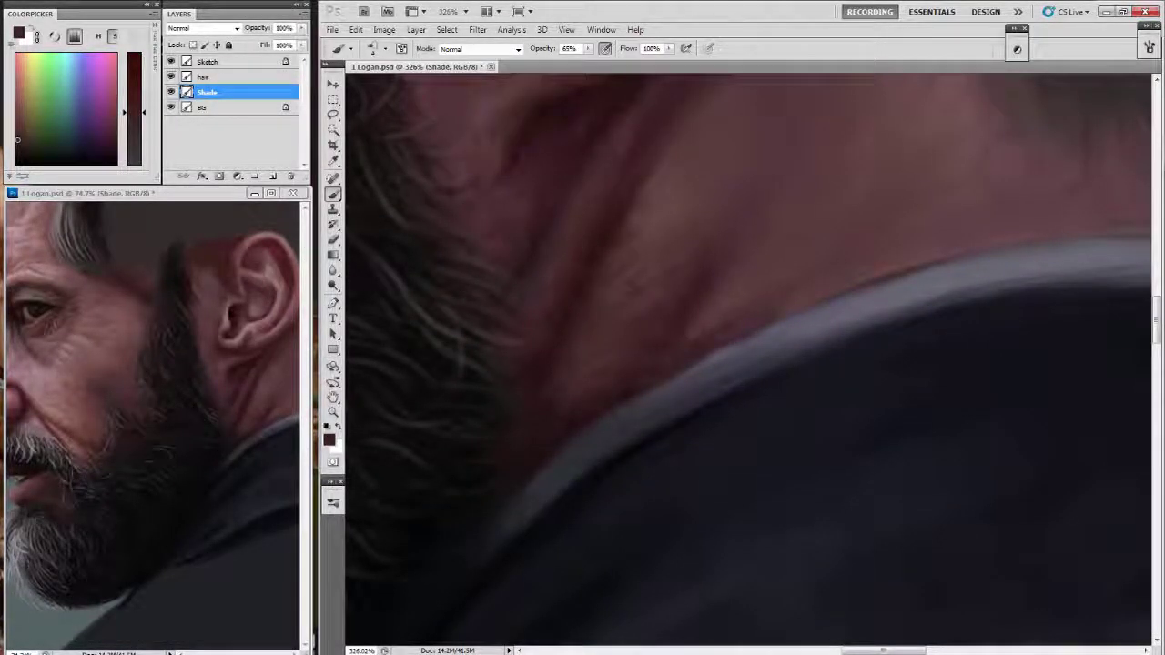
pyautogui.scroll(2, 638, 305)
pyautogui.keyDown('alt'); pyautogui.click(679, 199); pyautogui.keyUp('alt')
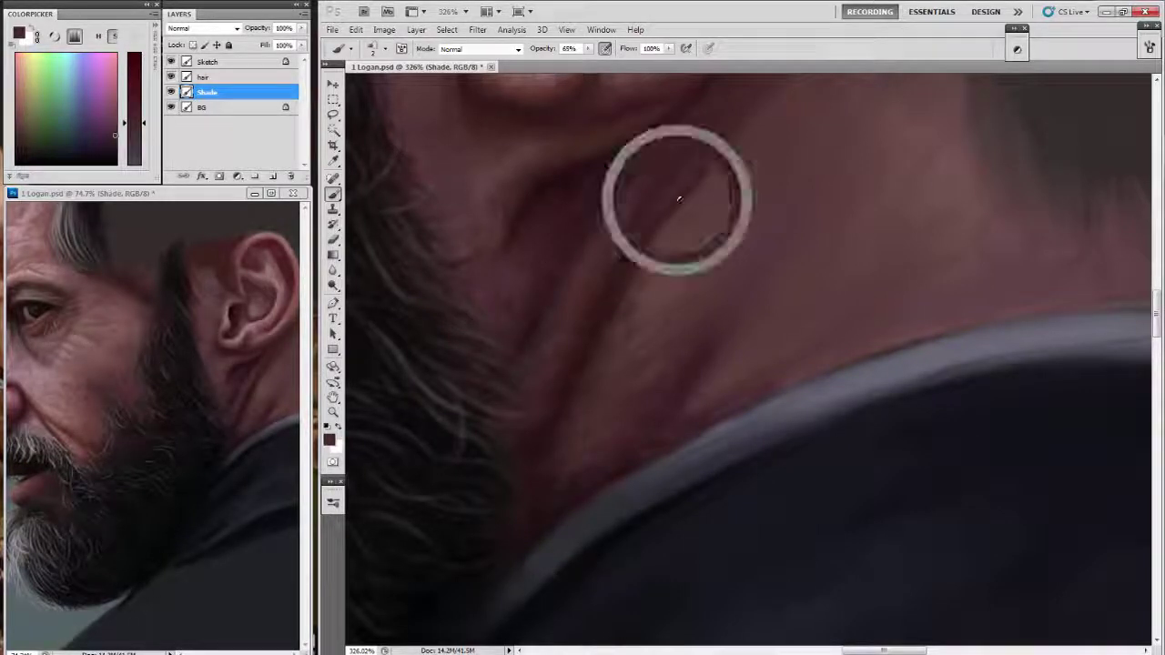
pyautogui.scroll(-4, 681, 264)
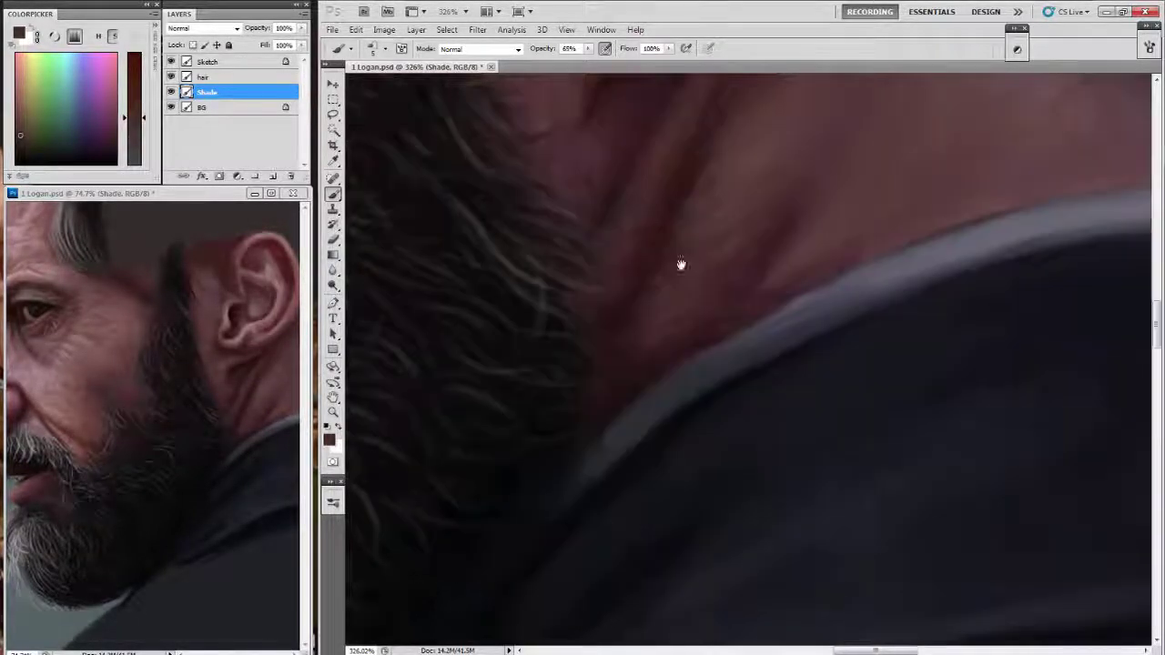
pyautogui.hscroll(2, 746, 364)
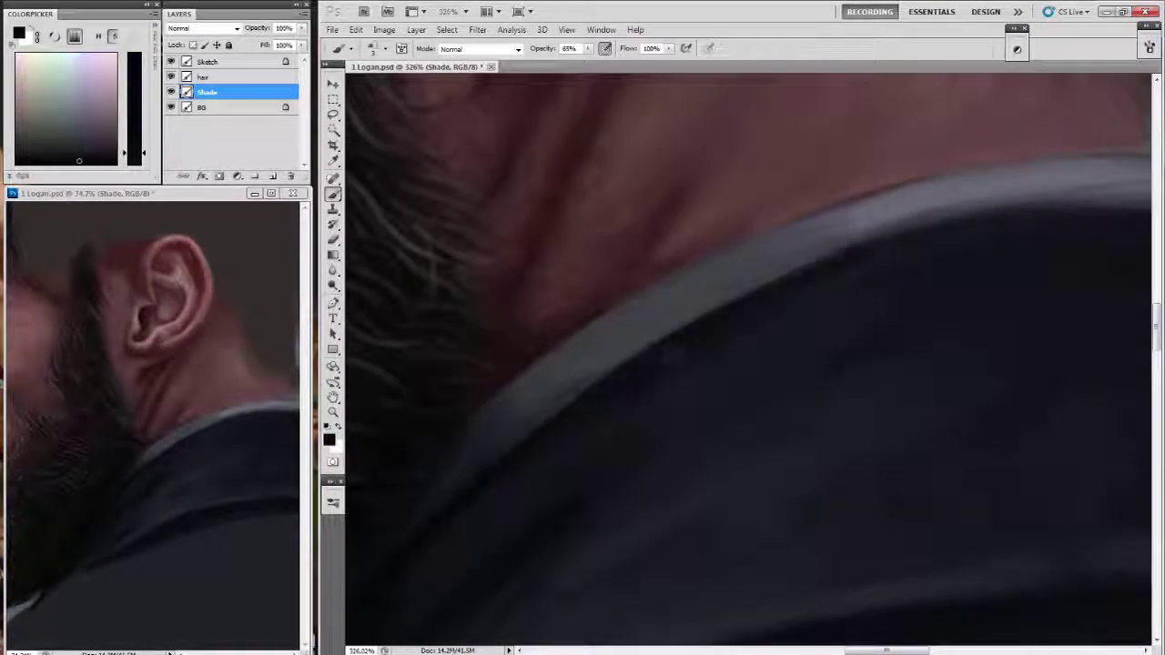
# Paint lighter grey highlights along the shirt collar edge and raise brush opacity to 74%.
pyautogui.scroll(-1, 747, 364)
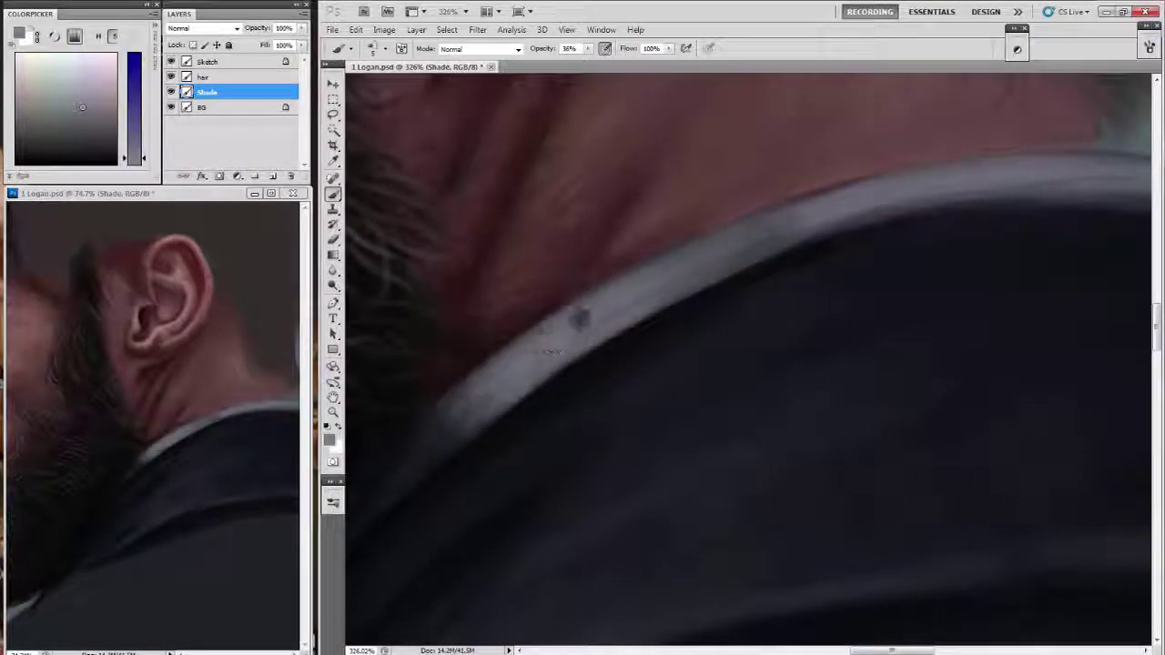
pyautogui.keyDown('alt'); pyautogui.click(682, 294); pyautogui.keyUp('alt')
pyautogui.moveTo(682, 294); pyautogui.dragTo(801, 223)
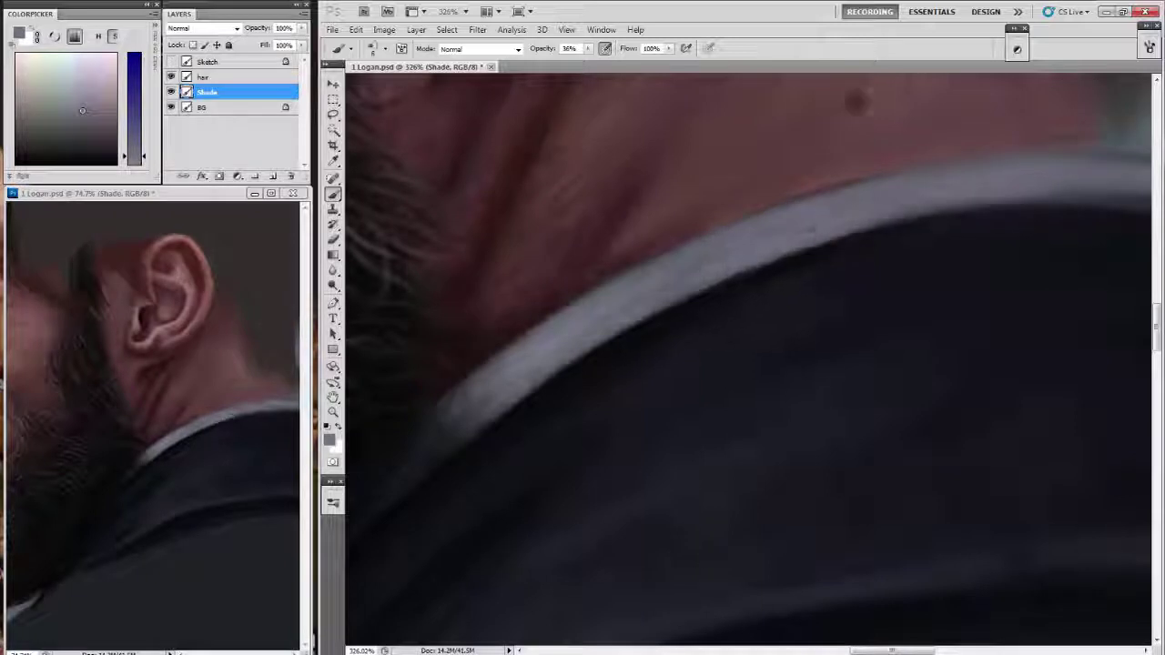
pyautogui.press('7')
pyautogui.press('4')
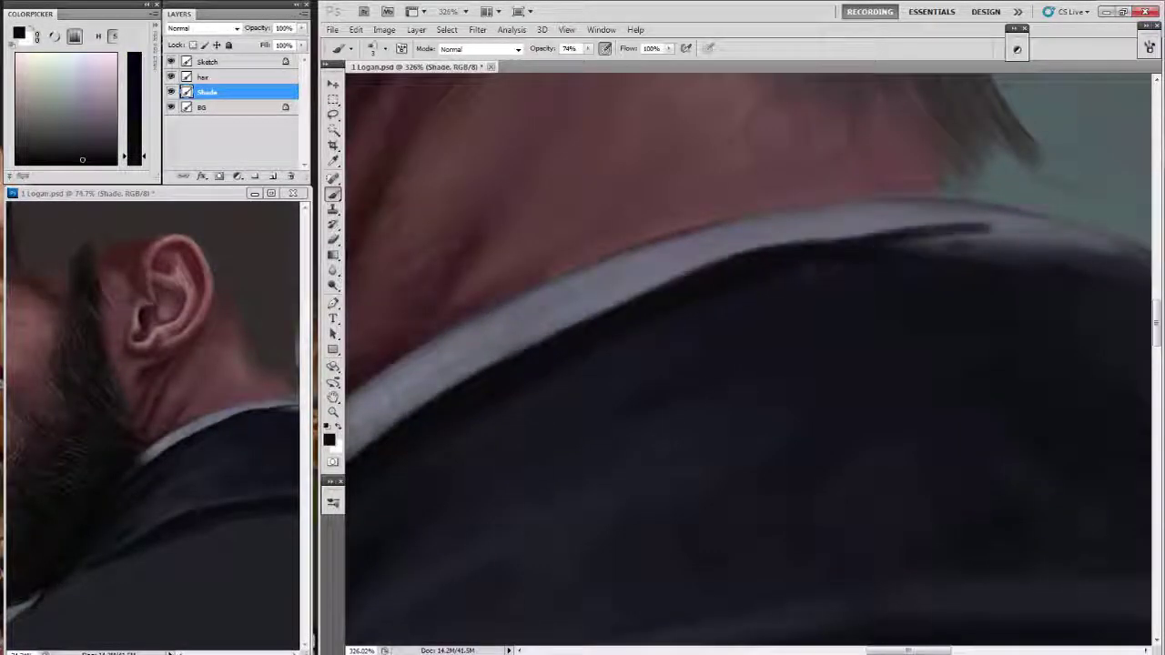
# Reframe the collar and neck, then pick a slightly lighter, neutral grey painting colour.
pyautogui.moveTo(513, 447); pyautogui.dragTo(631, 315)
pyautogui.moveTo(458, 484)
pyautogui.mouseDown()
pyautogui.moveTo(540, 347)
pyautogui.moveTo(564, 255)
pyautogui.mouseUp()
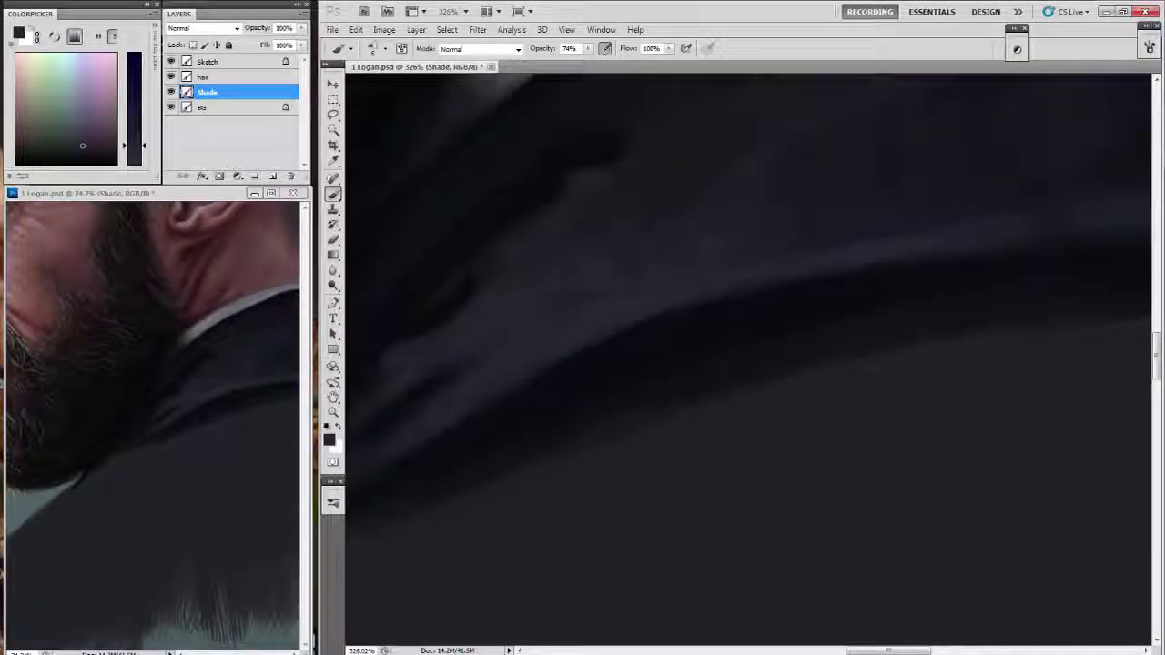
pyautogui.moveTo(637, 273); pyautogui.dragTo(624, 355)
pyautogui.moveTo(661, 202)
pyautogui.mouseDown()
pyautogui.moveTo(567, 355)
pyautogui.moveTo(774, 260)
pyautogui.mouseUp()
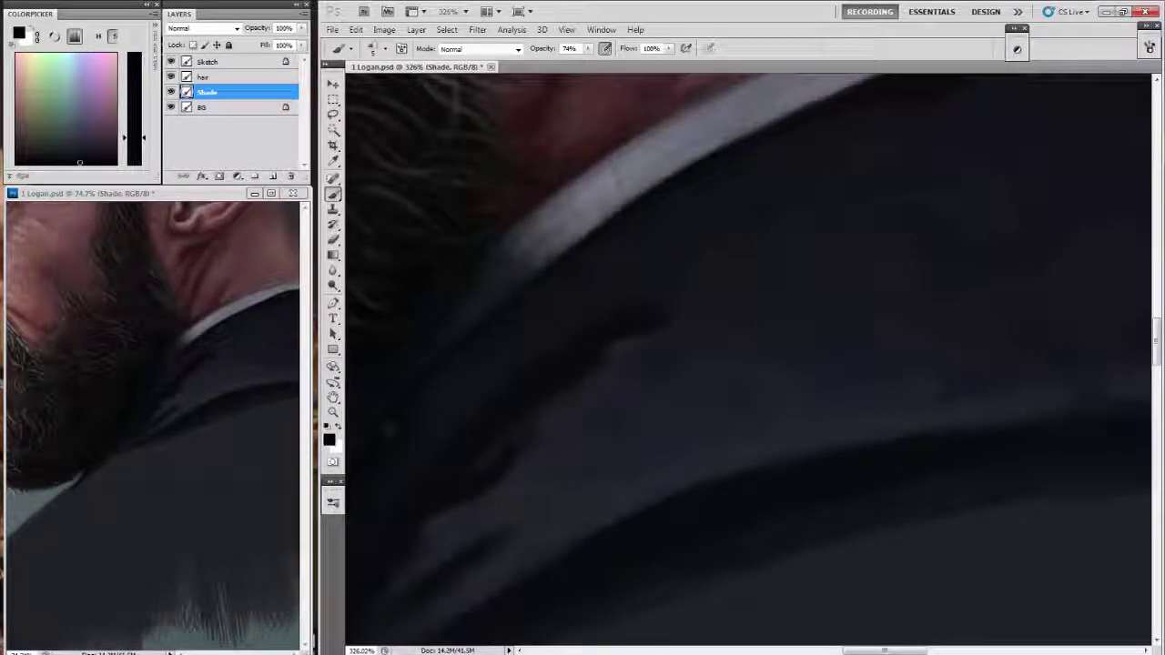
pyautogui.moveTo(728, 409); pyautogui.dragTo(729, 346)
pyautogui.keyDown('alt'); pyautogui.click(718, 339); pyautogui.keyUp('alt')
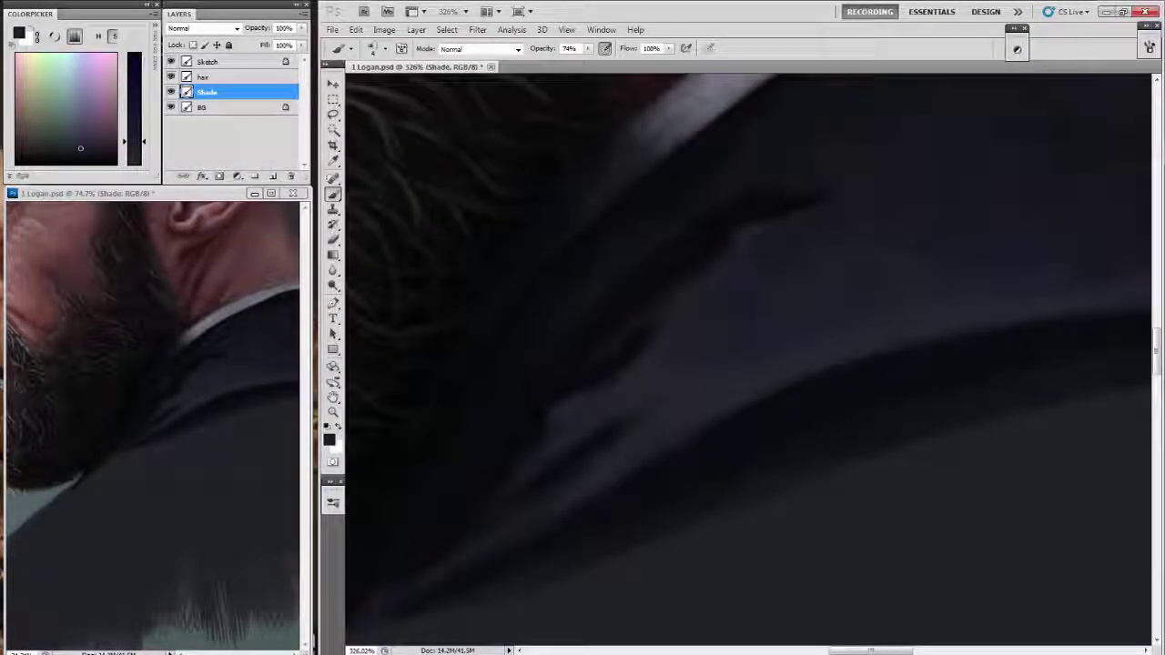
pyautogui.moveTo(628, 270); pyautogui.dragTo(582, 428)
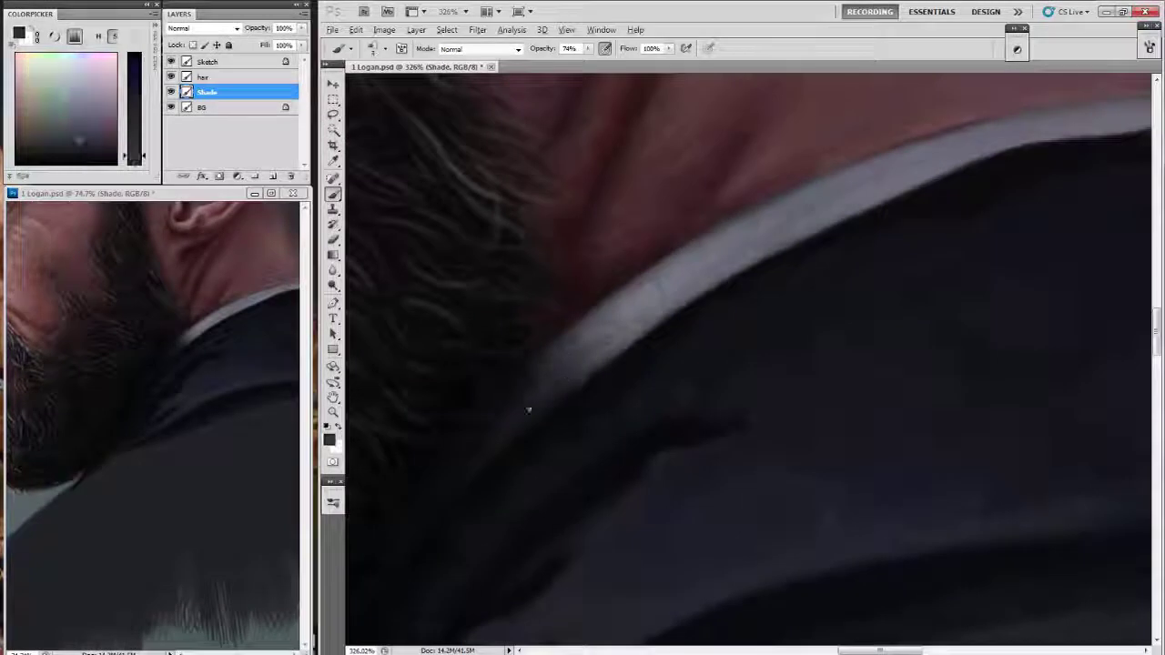
pyautogui.moveTo(566, 344); pyautogui.dragTo(528, 398)
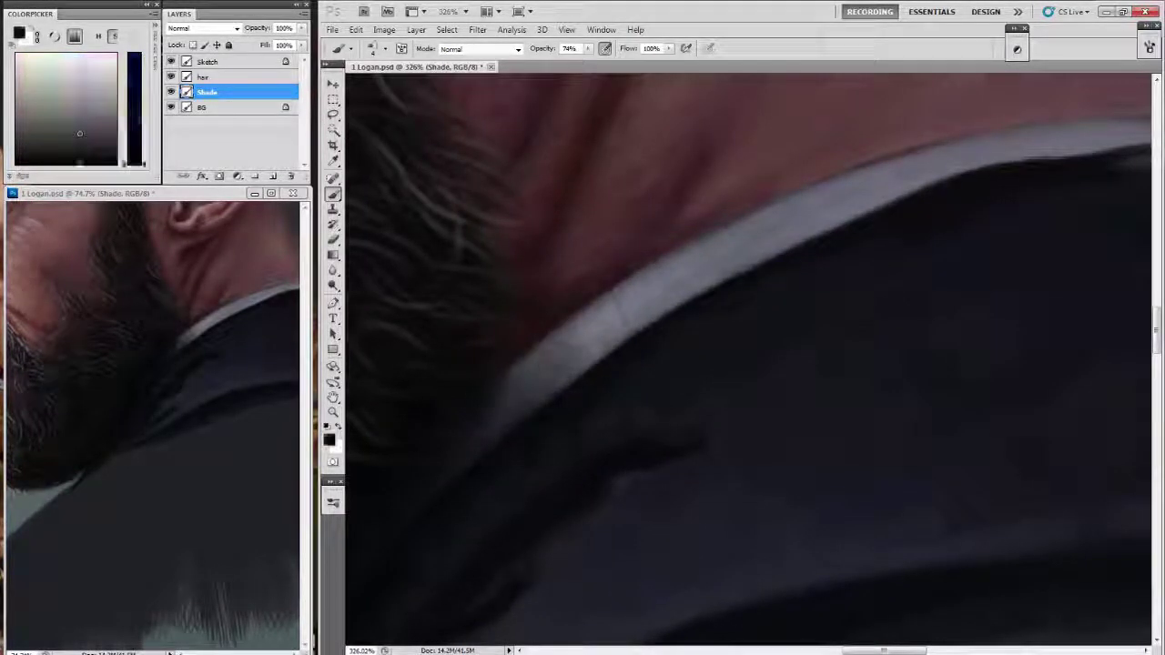
pyautogui.moveTo(565, 364); pyautogui.dragTo(701, 382)
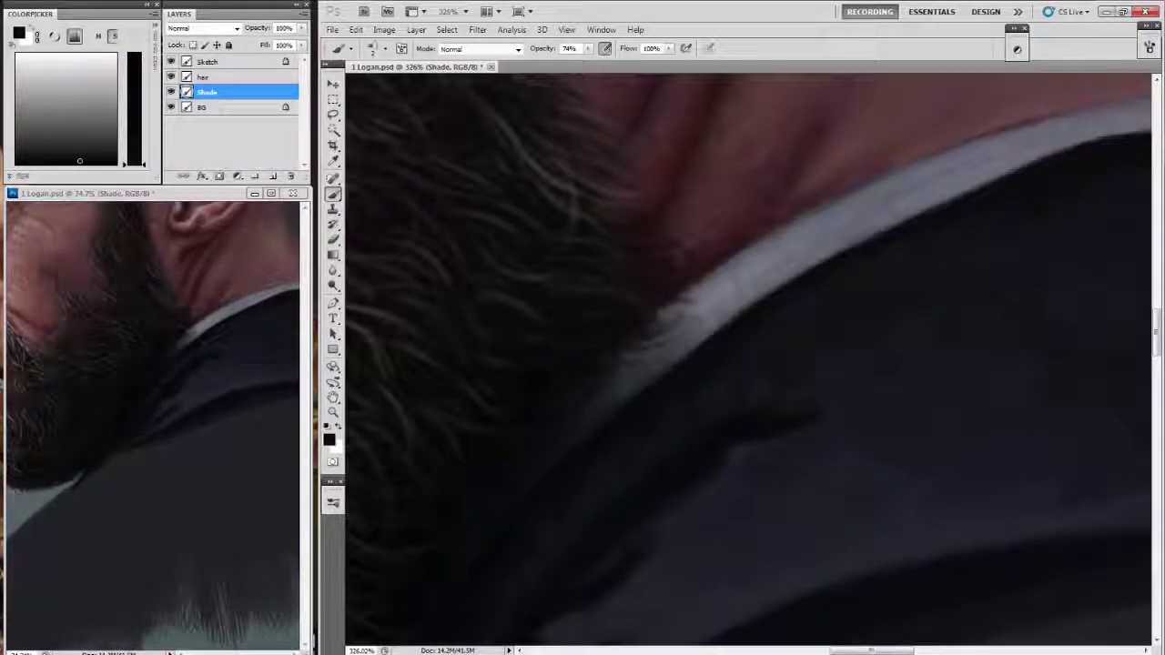
# Check the brush presets, set brush opacity to 67%, and zoom to 200% on beard and collar.
pyautogui.click(385, 48)
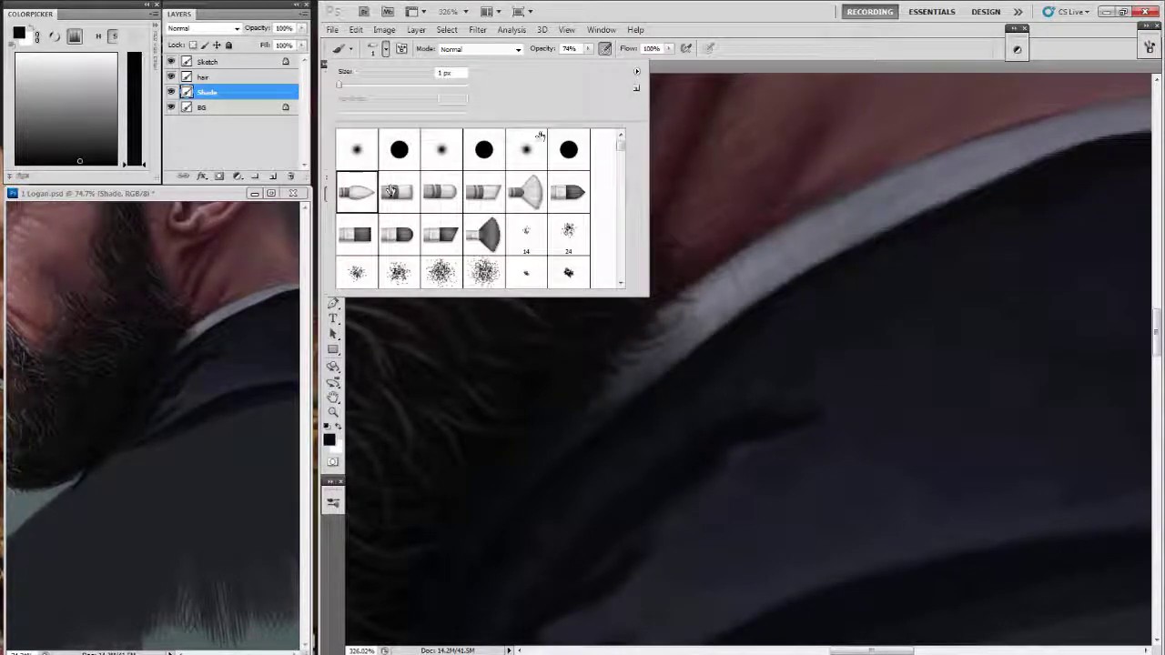
pyautogui.press('Escape')
pyautogui.moveTo(542, 48); pyautogui.dragTo(557, 48)
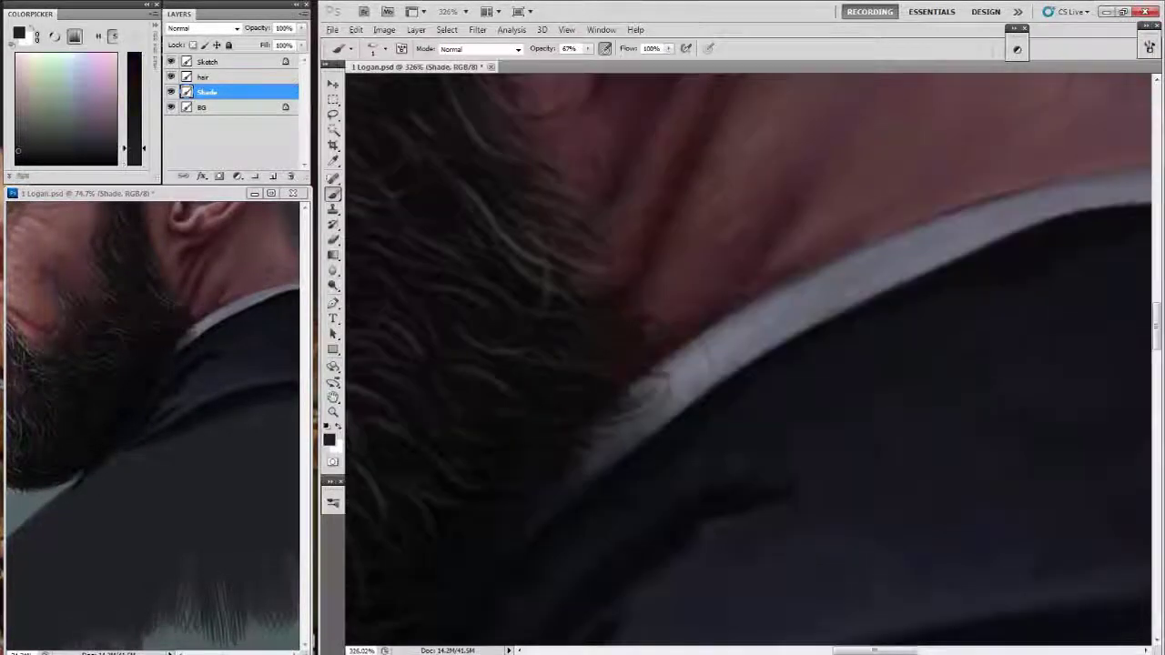
pyautogui.hotkey('ctrl', '1')
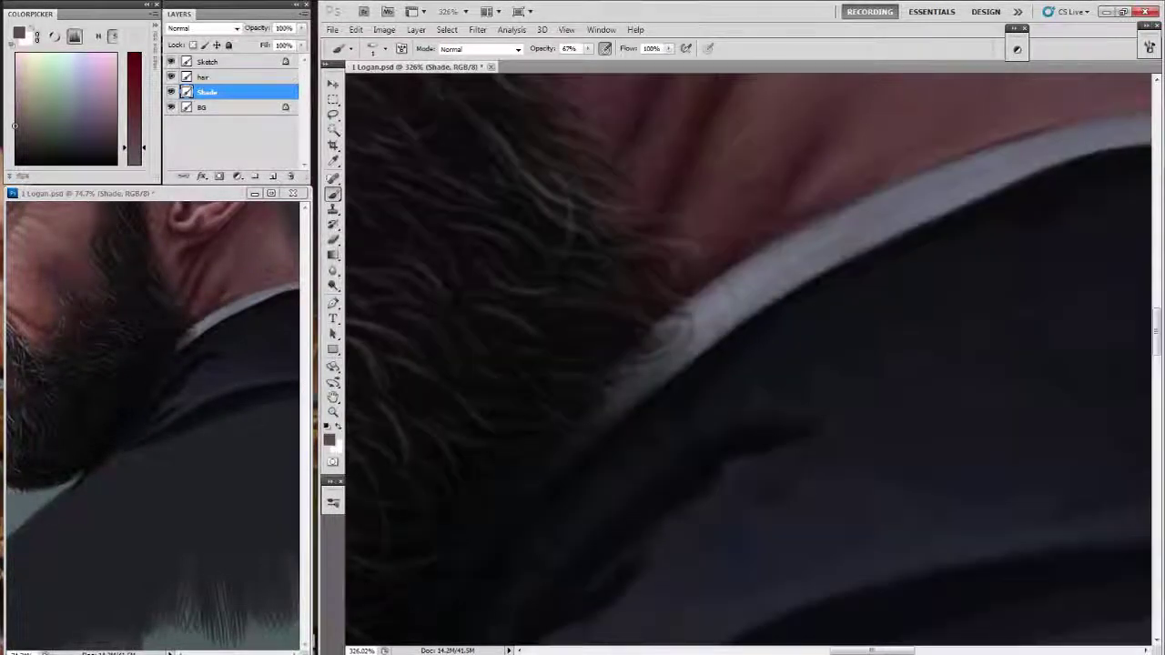
pyautogui.click(385, 48)
pyautogui.doubleClick(568, 192)
pyautogui.hotkey('ctrl', '+')
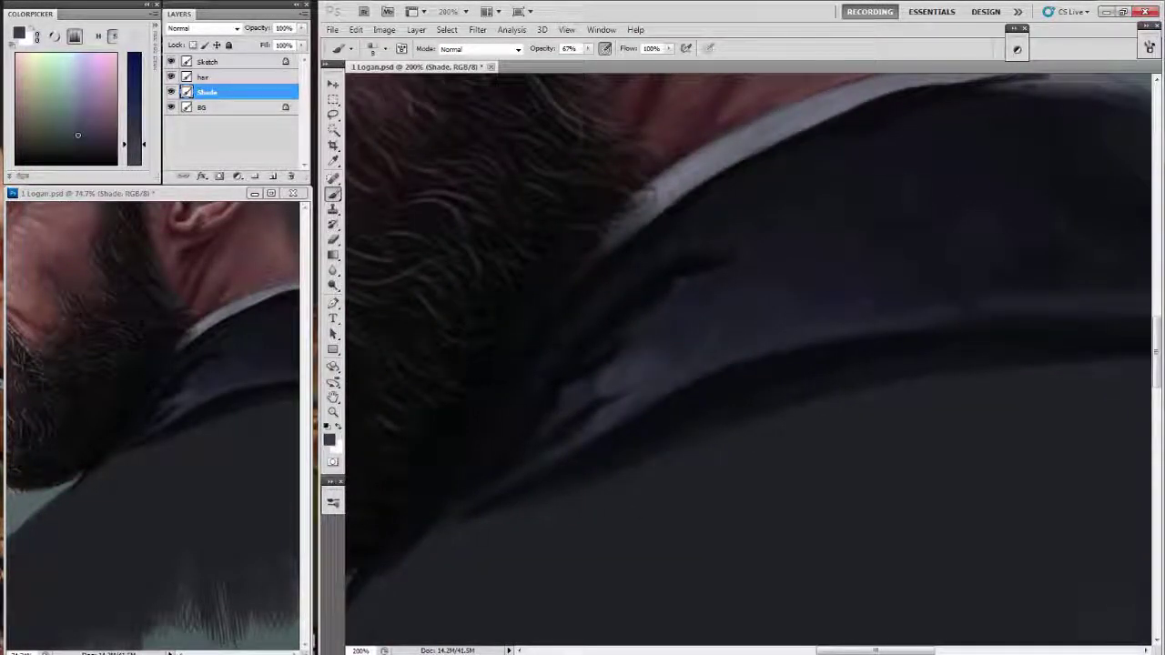
# Enlarge the brush to size 15 and paint soft, darker shading along the jacket collar edge.
pyautogui.press(']')
pyautogui.moveTo(648, 357); pyautogui.dragTo(709, 321)
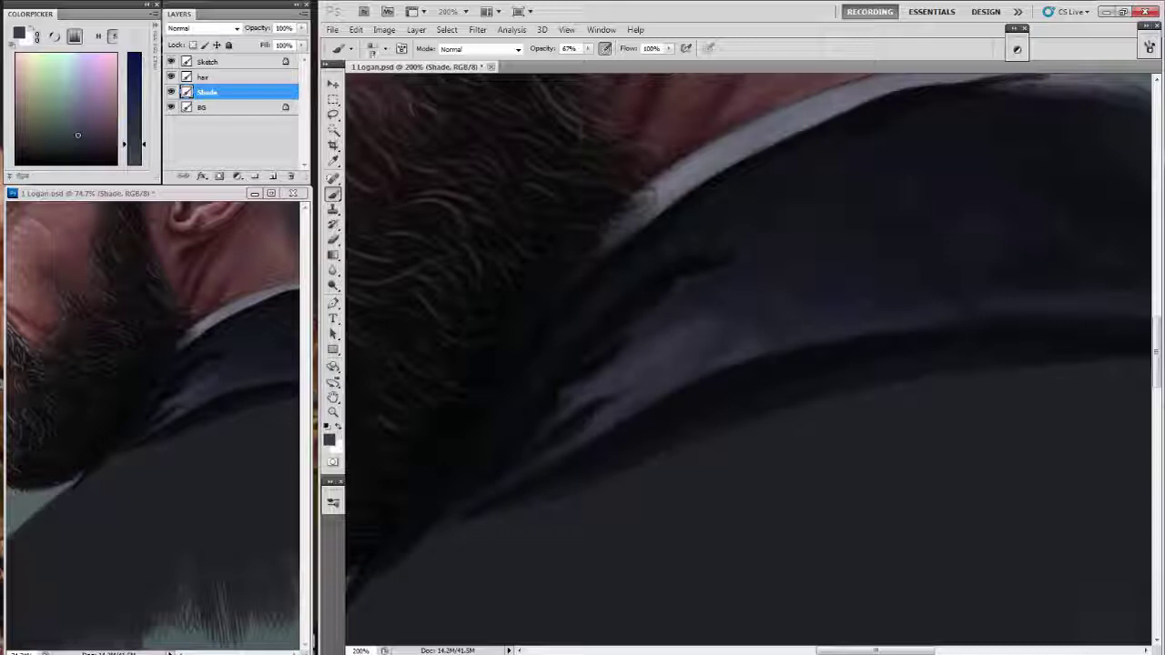
pyautogui.moveTo(819, 319); pyautogui.dragTo(574, 355)
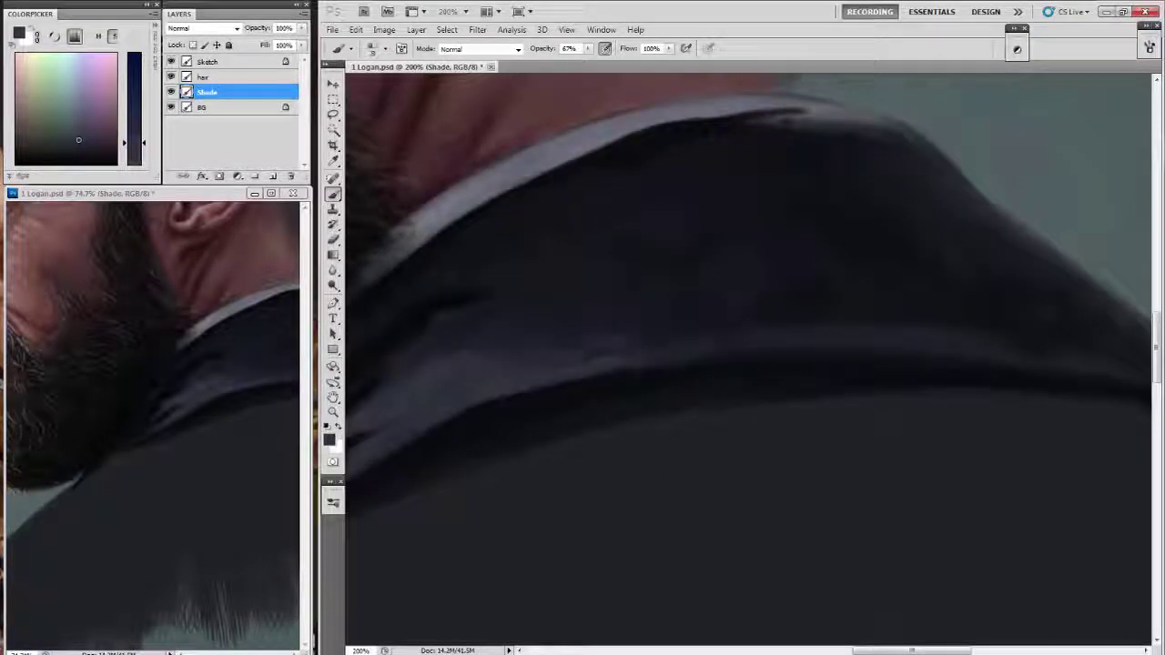
pyautogui.moveTo(78, 139); pyautogui.dragTo(82, 146)
pyautogui.scroll(-1, 751, 296)
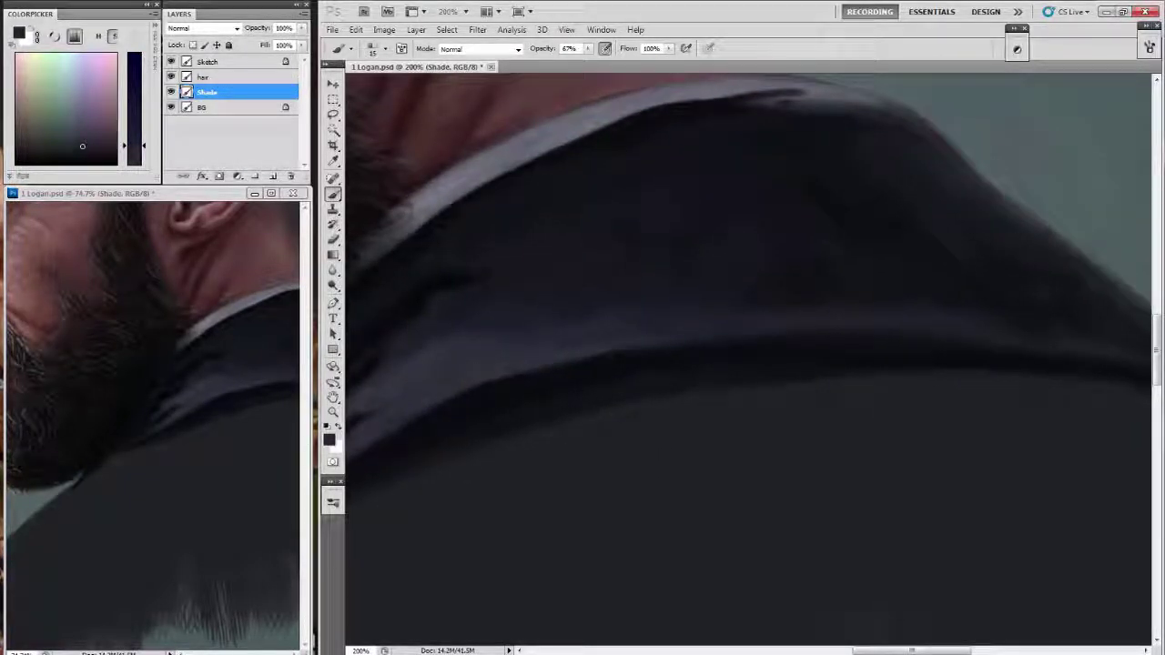
pyautogui.moveTo(638, 228); pyautogui.dragTo(782, 255)
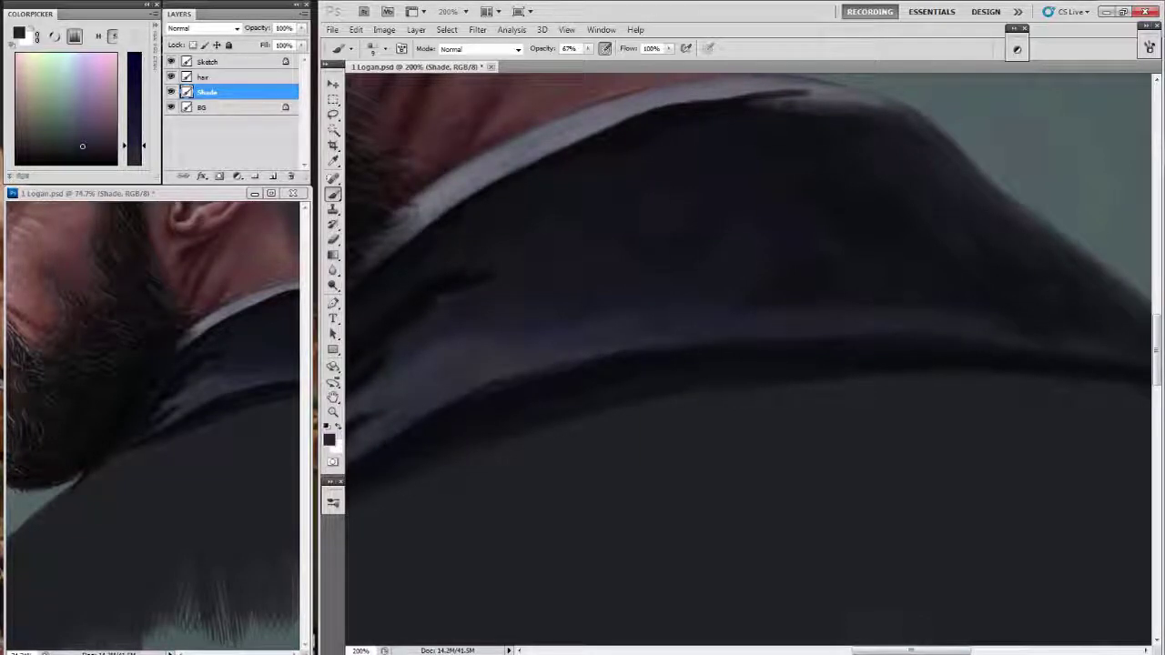
pyautogui.moveTo(473, 387); pyautogui.dragTo(719, 355)
# Sample darker jacket blues and stroke the lapel ridge below the shirt collar.
pyautogui.scroll(2, 538, 364)
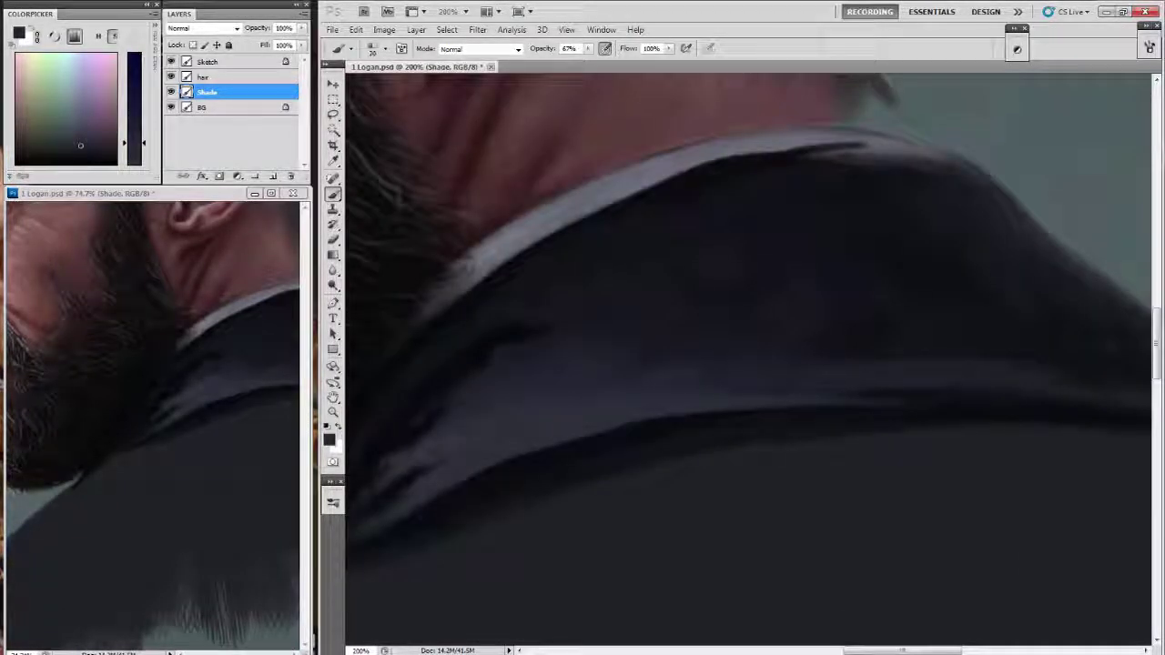
pyautogui.moveTo(134, 143); pyautogui.dragTo(134, 144)
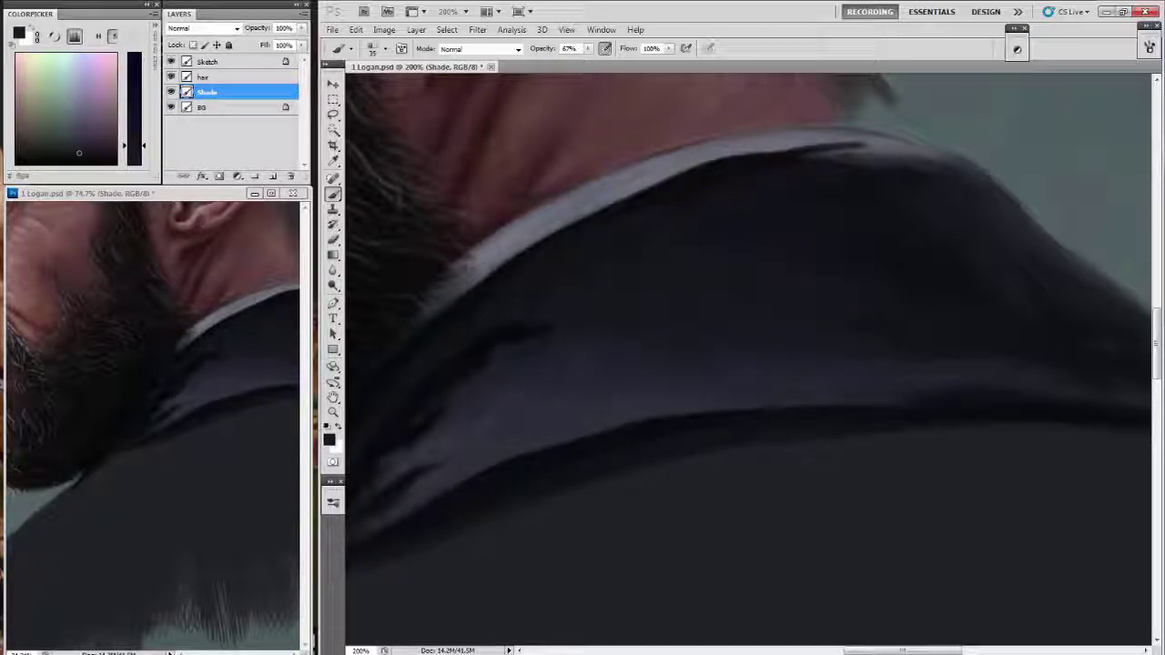
pyautogui.keyDown('alt'); pyautogui.click(565, 364); pyautogui.keyUp('alt')
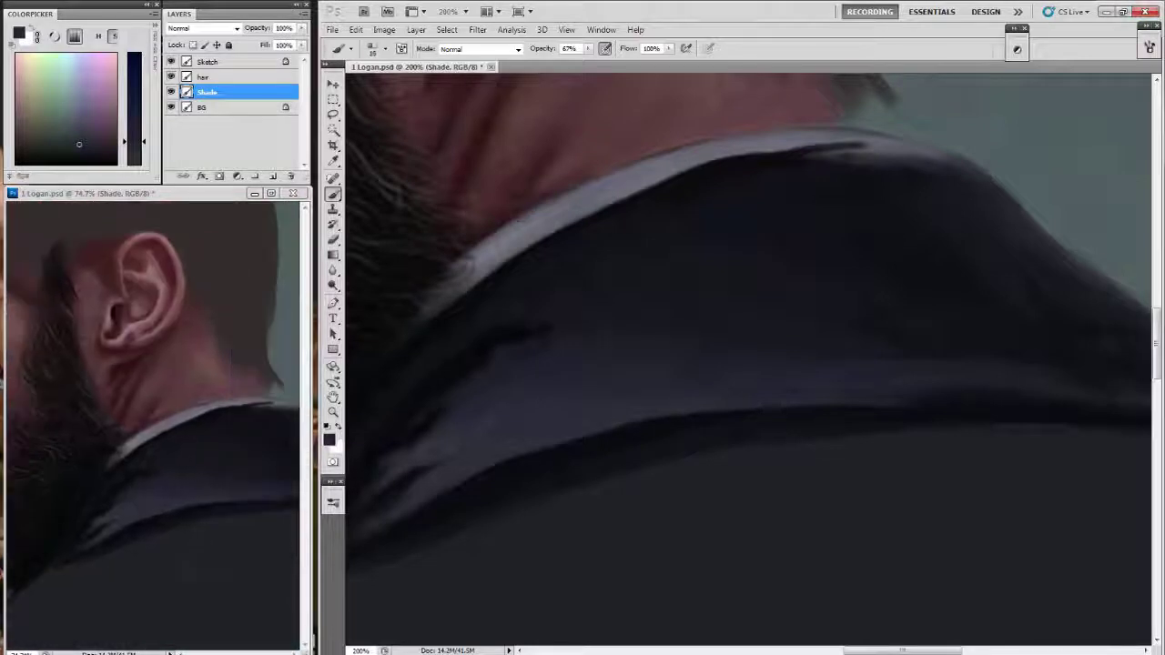
pyautogui.keyDown('alt'); pyautogui.click(565, 338); pyautogui.keyUp('alt')
pyautogui.moveTo(658, 257); pyautogui.dragTo(681, 270)
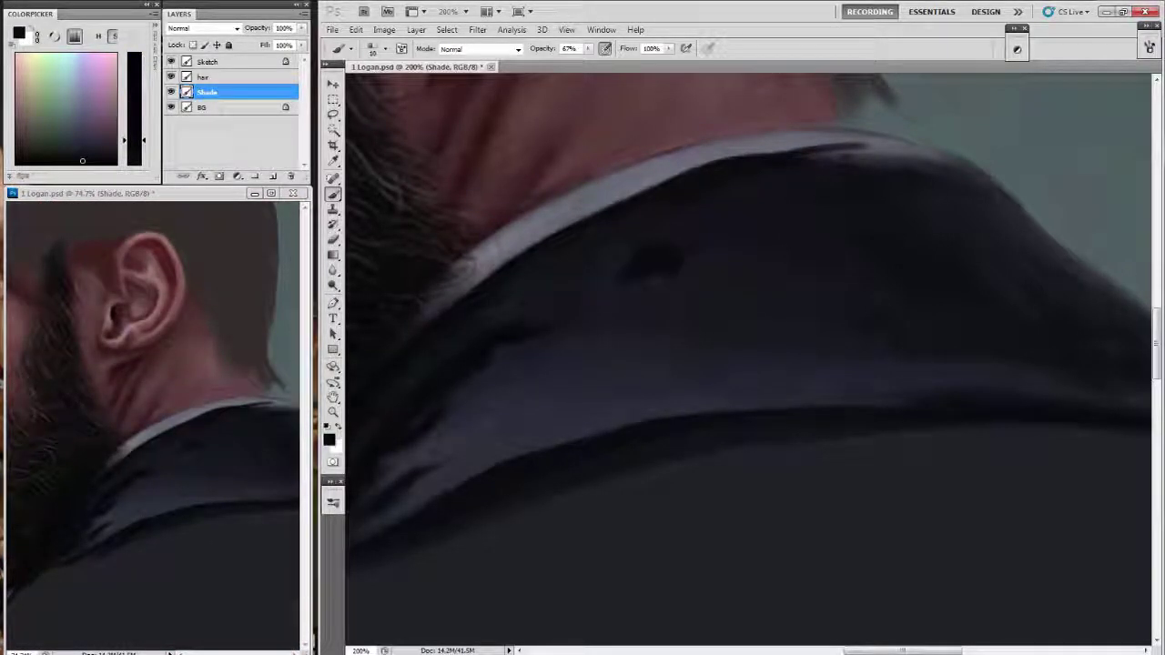
pyautogui.moveTo(820, 273); pyautogui.dragTo(719, 305)
pyautogui.moveTo(728, 364); pyautogui.dragTo(742, 301)
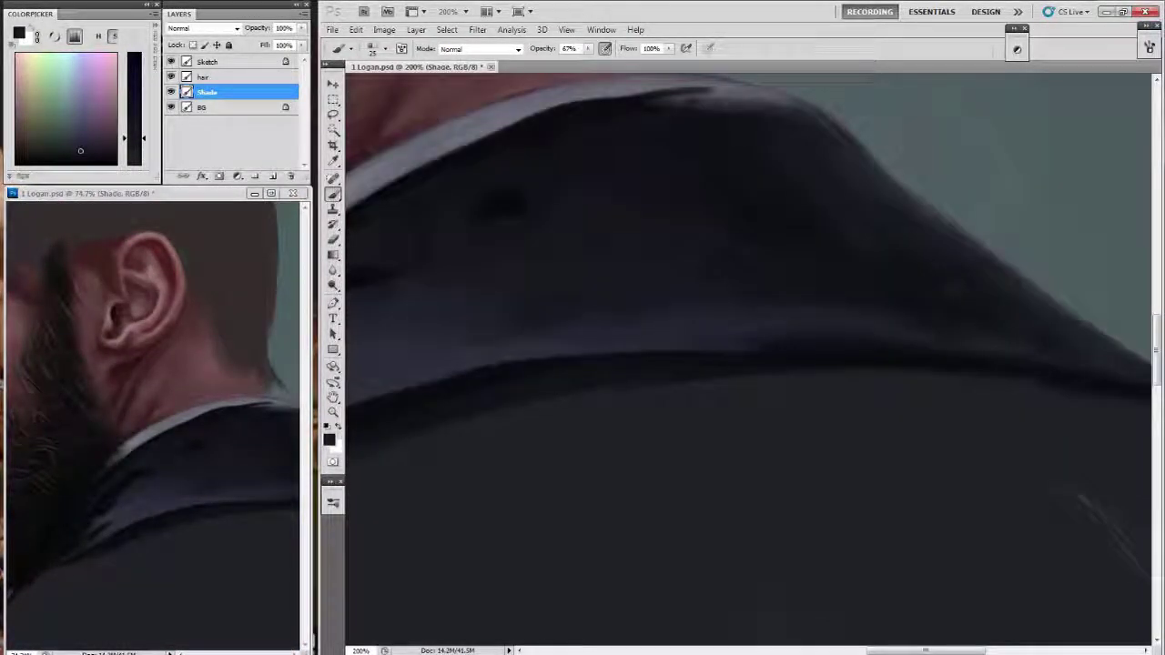
pyautogui.moveTo(742, 364); pyautogui.dragTo(755, 296)
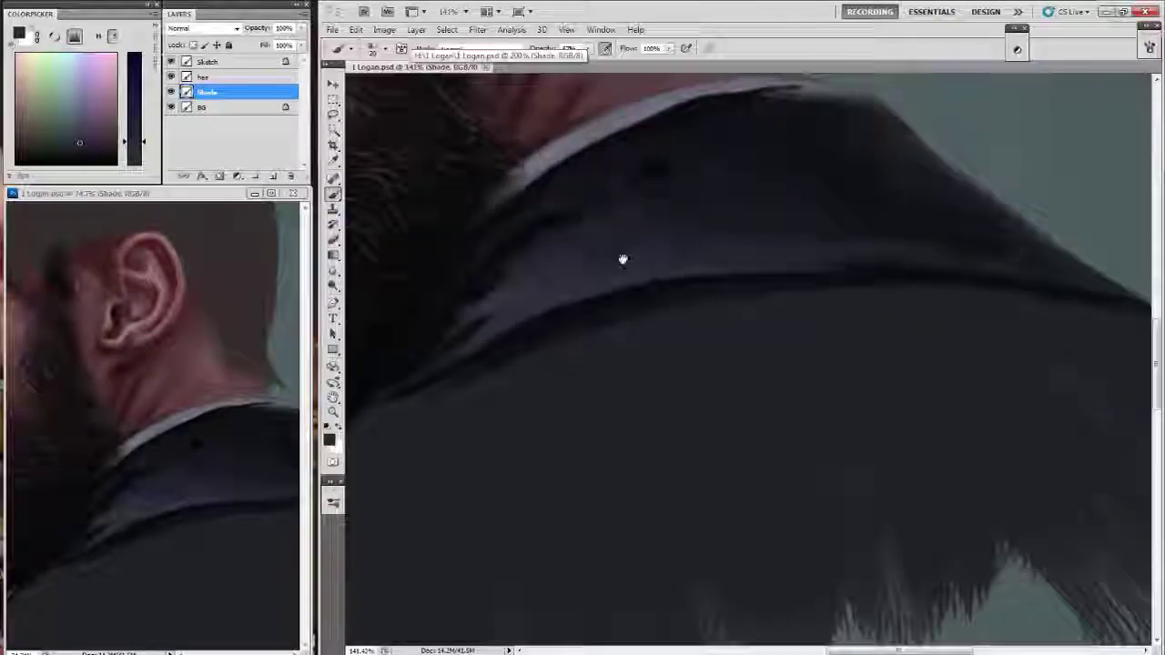